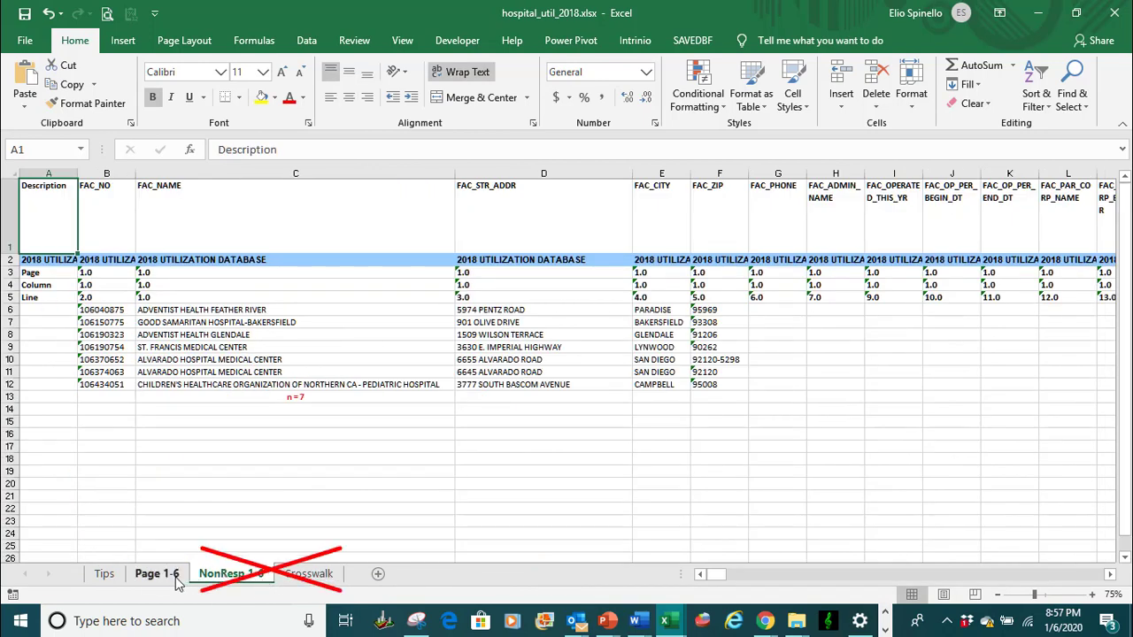
# Open the Page 1-6 worksheet and look through its facility rows from the first to the last record
pyautogui.click(157, 575)
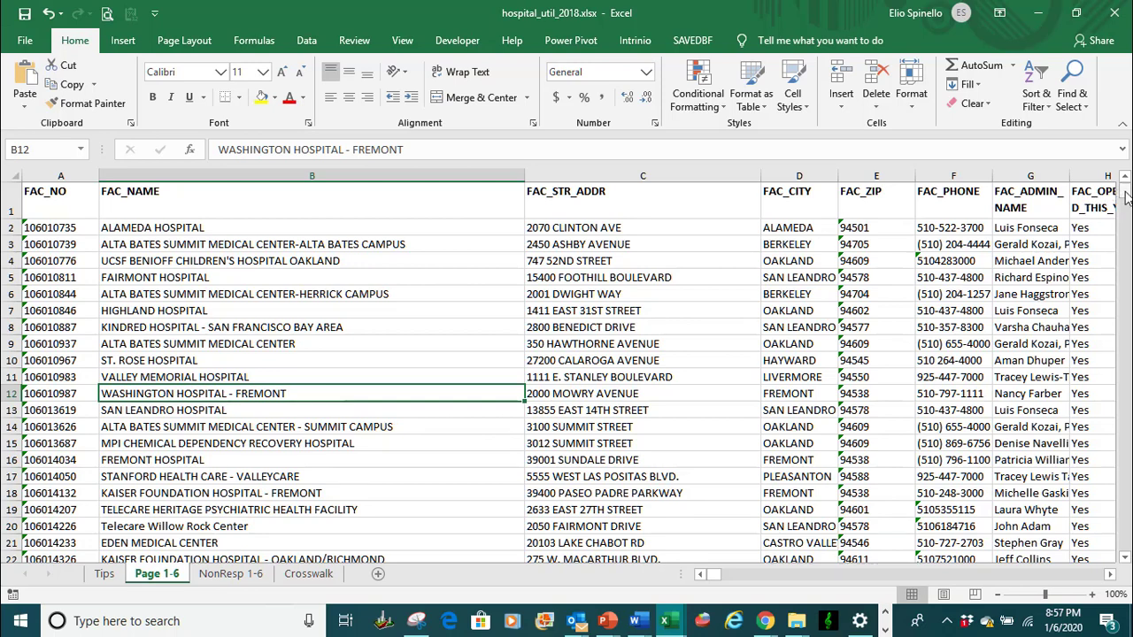
pyautogui.moveTo(1125, 196); pyautogui.dragTo(1125, 564)
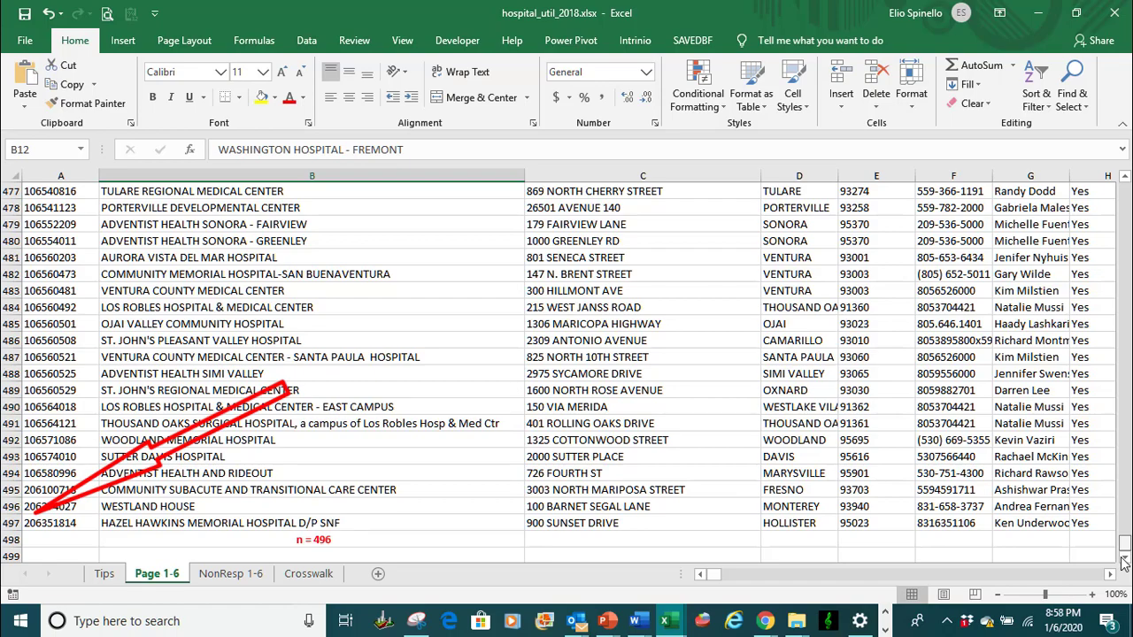
pyautogui.moveTo(1124, 562); pyautogui.dragTo(1125, 191)
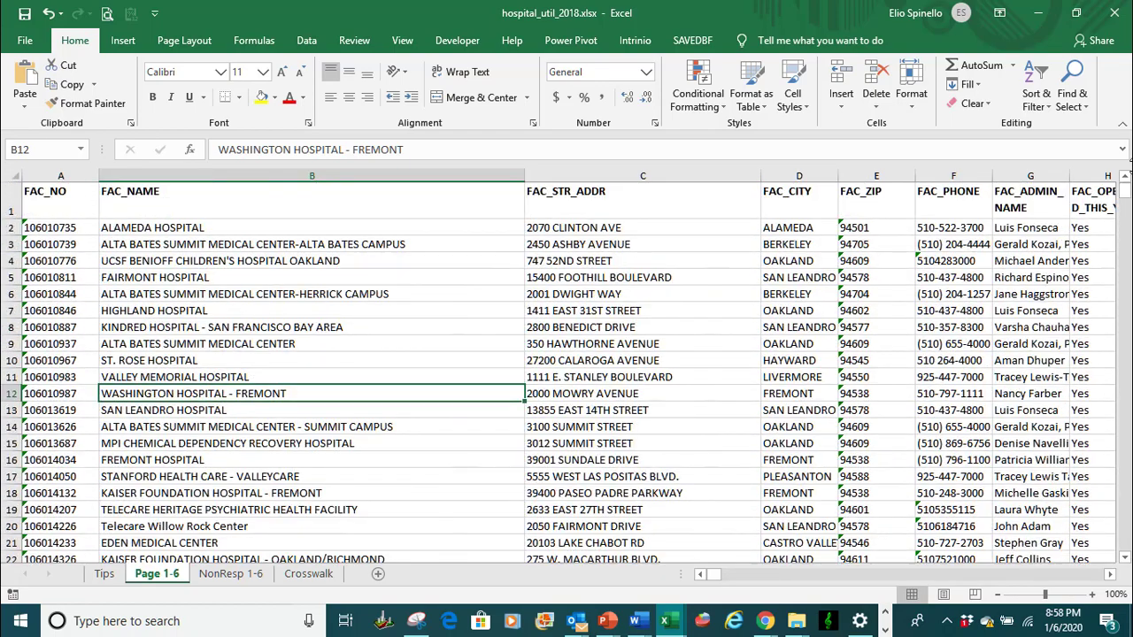
# Turn on Filter for the header row of the facility table
pyautogui.click(55, 198)
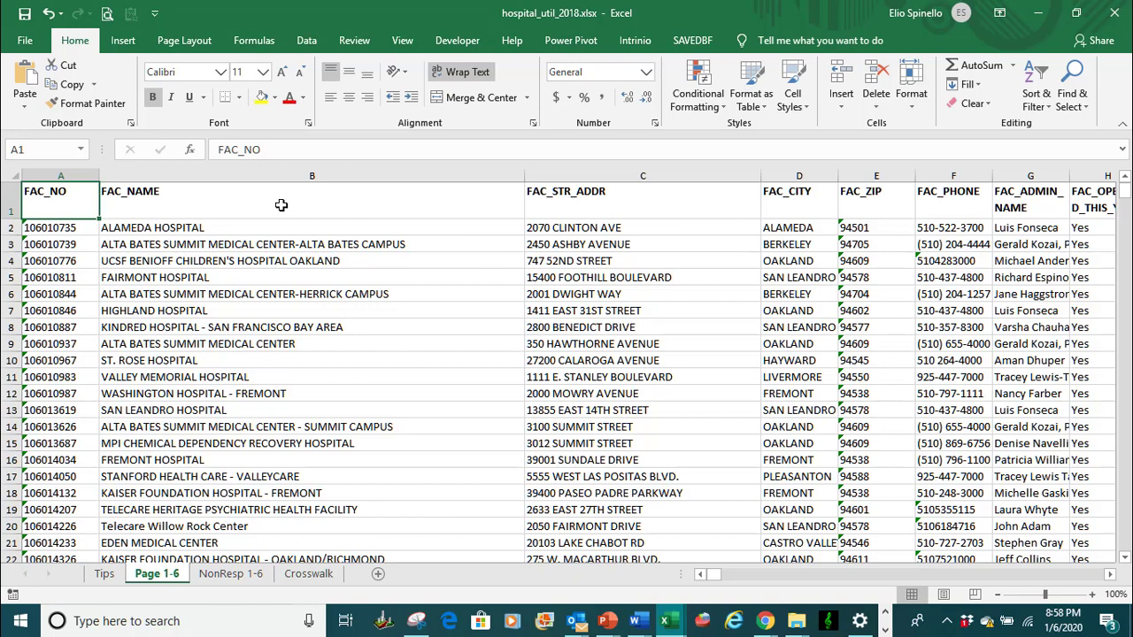
pyautogui.click(305, 46)
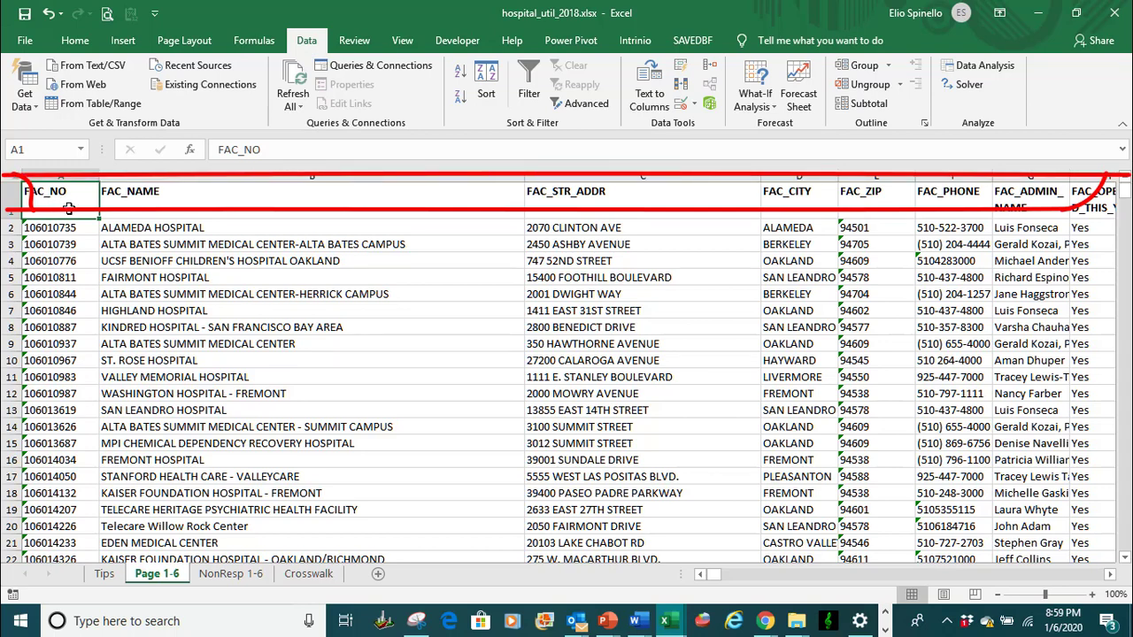
pyautogui.click(151, 203)
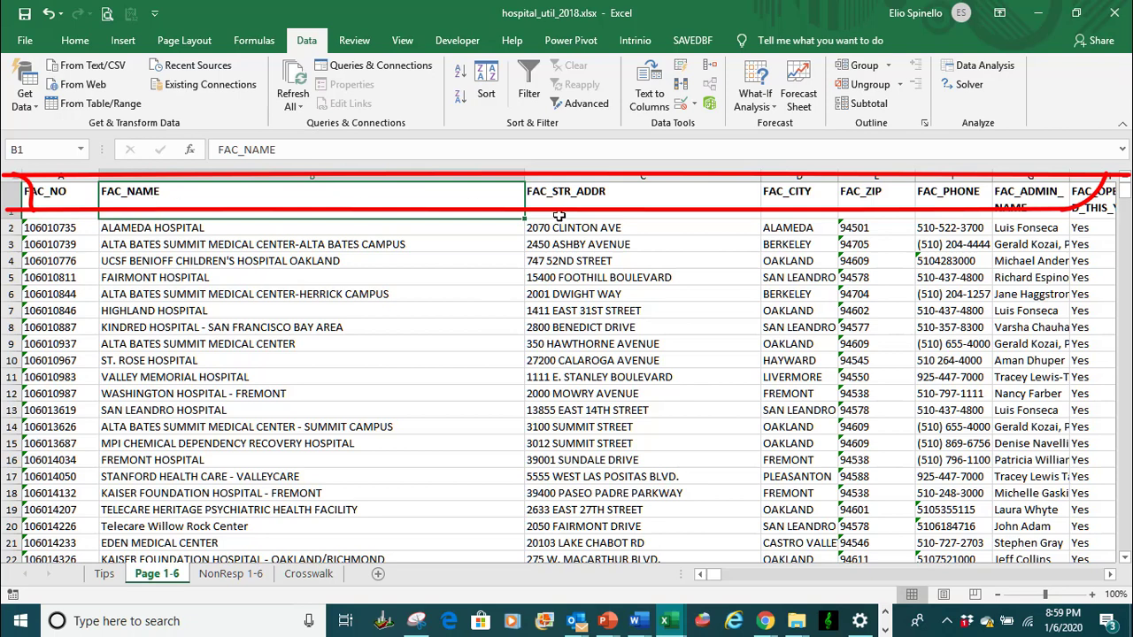
pyautogui.click(588, 202)
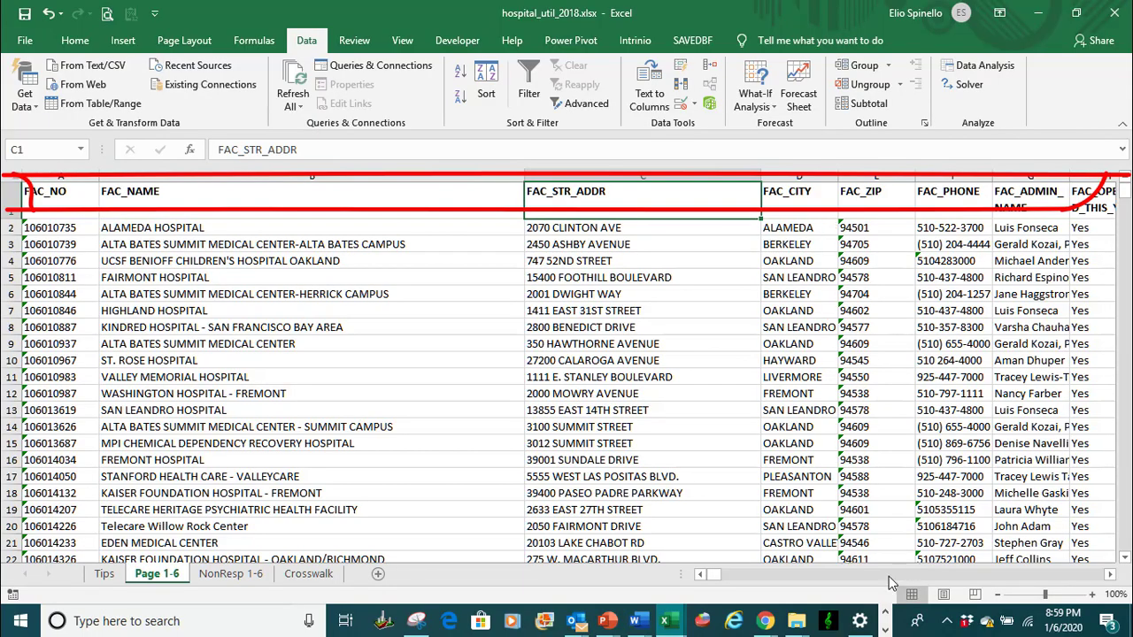
pyautogui.moveTo(715, 577)
pyautogui.mouseDown()
pyautogui.moveTo(1096, 575)
pyautogui.moveTo(691, 579)
pyautogui.mouseUp()
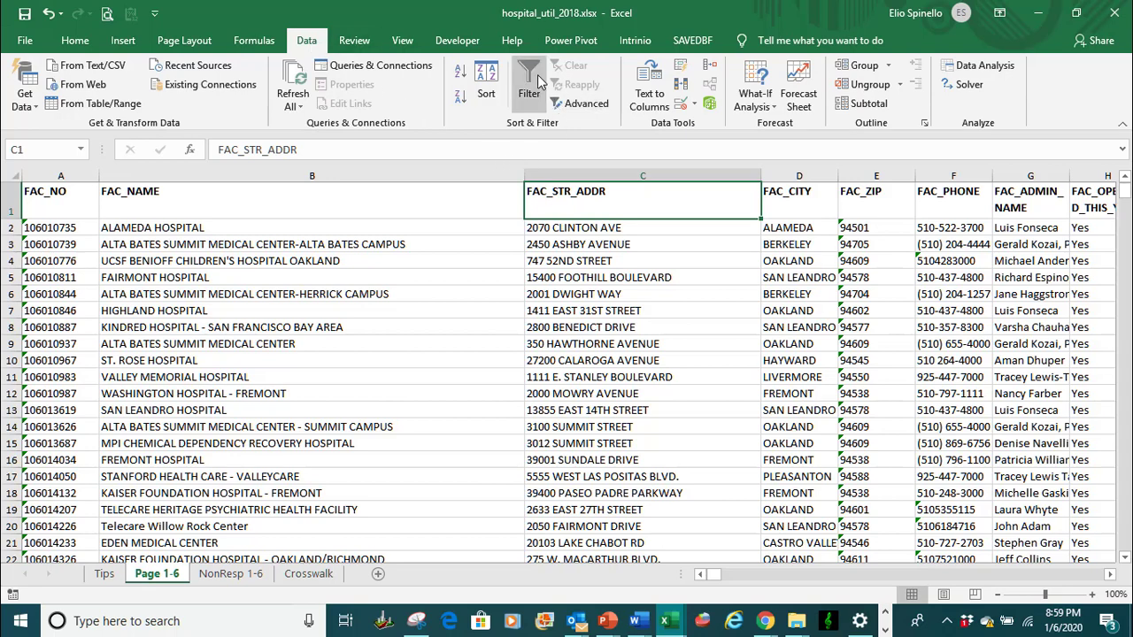
pyautogui.click(537, 74)
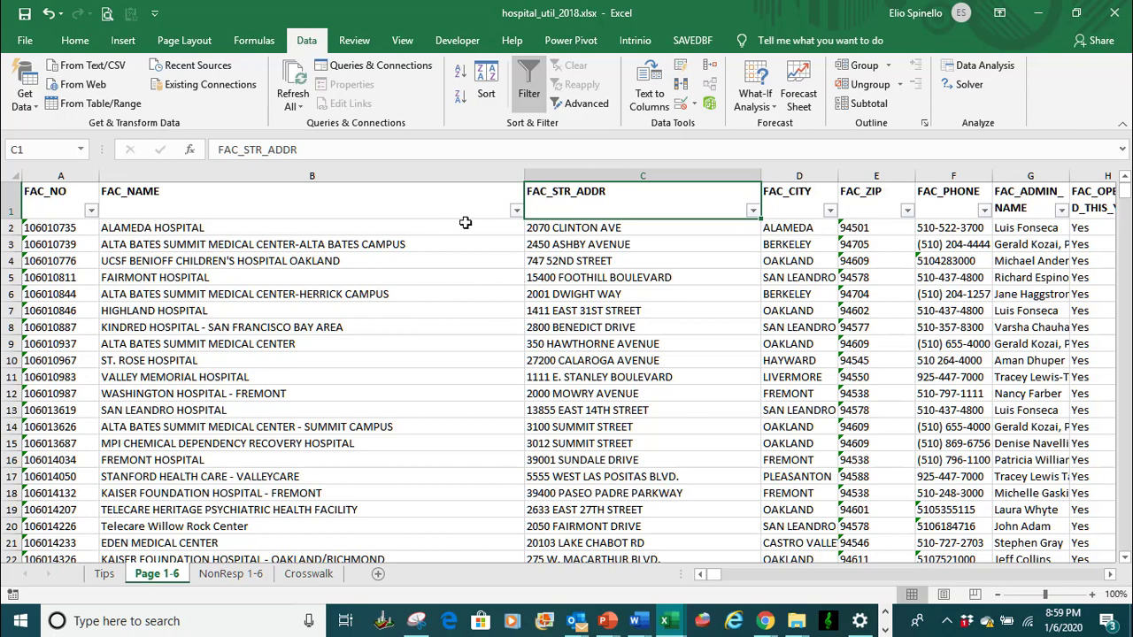
pyautogui.click(830, 210)
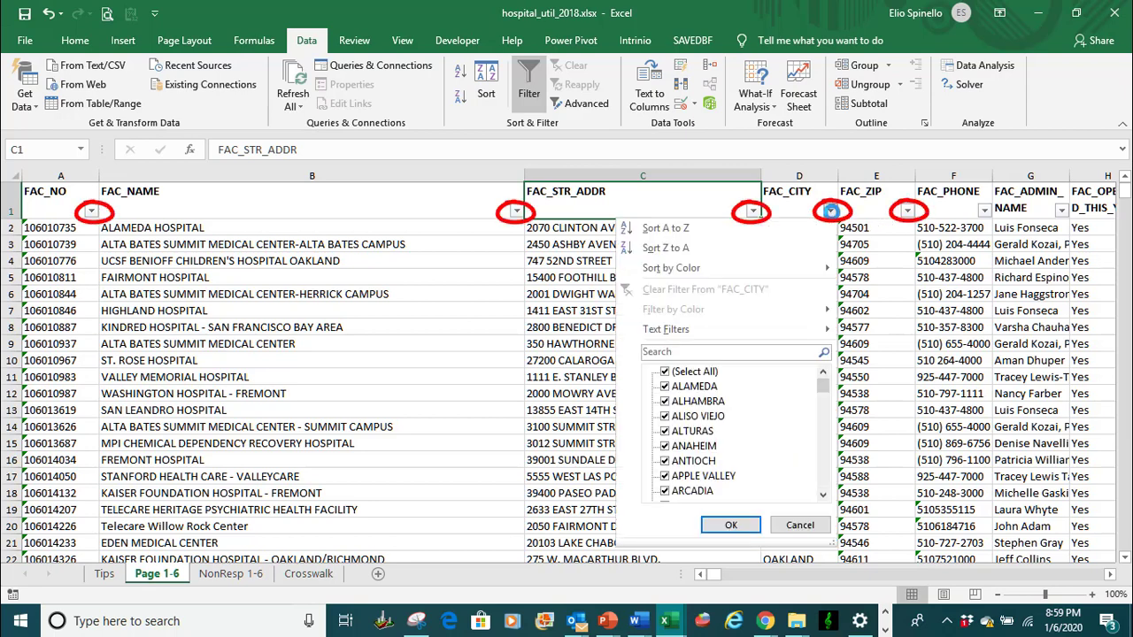
pyautogui.moveTo(821, 390)
pyautogui.mouseDown()
pyautogui.moveTo(821, 400)
pyautogui.moveTo(821, 382)
pyautogui.mouseUp()
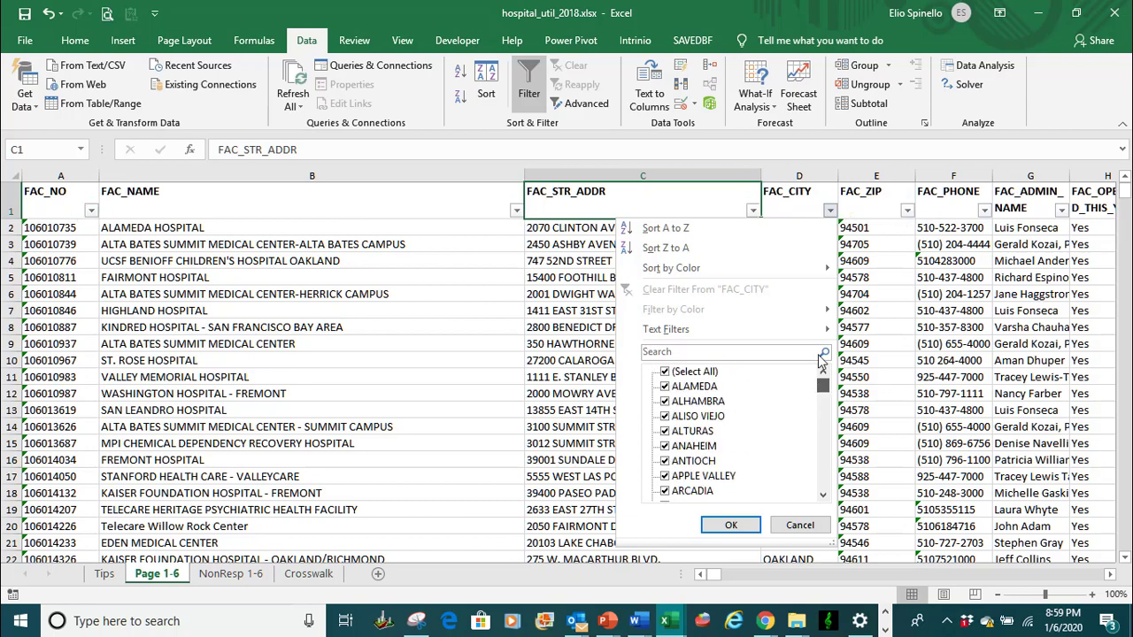
pyautogui.click(800, 526)
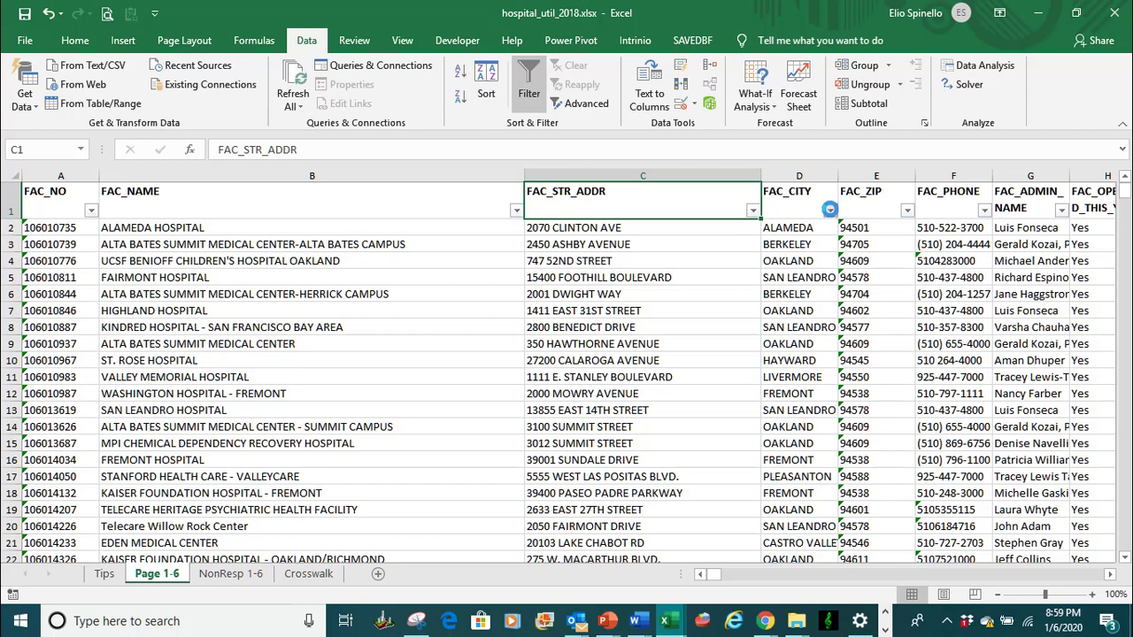
# Filter the FAC_CITY column to show only LOS ANGELES, clearing all other cities
pyautogui.click(830, 212)
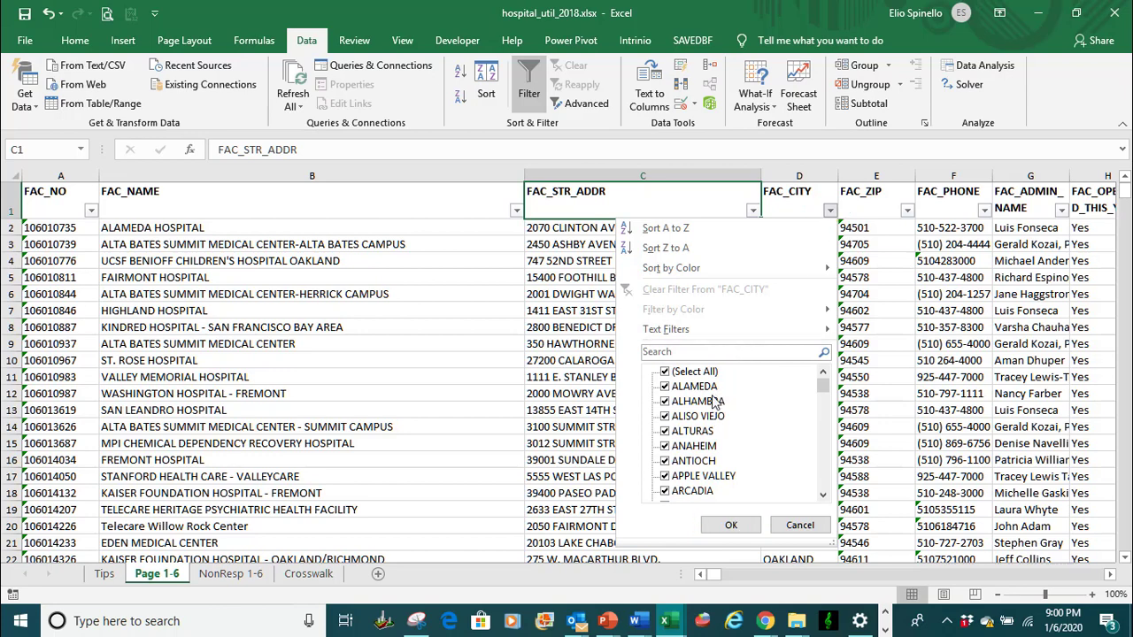
pyautogui.moveTo(825, 387); pyautogui.dragTo(823, 372)
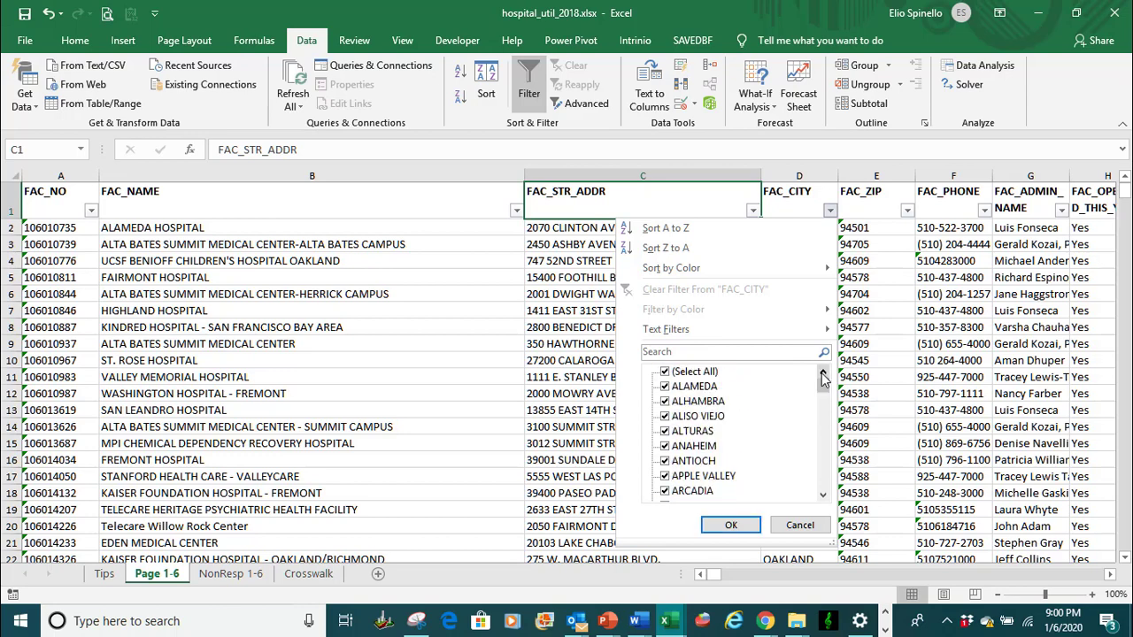
pyautogui.click(665, 372)
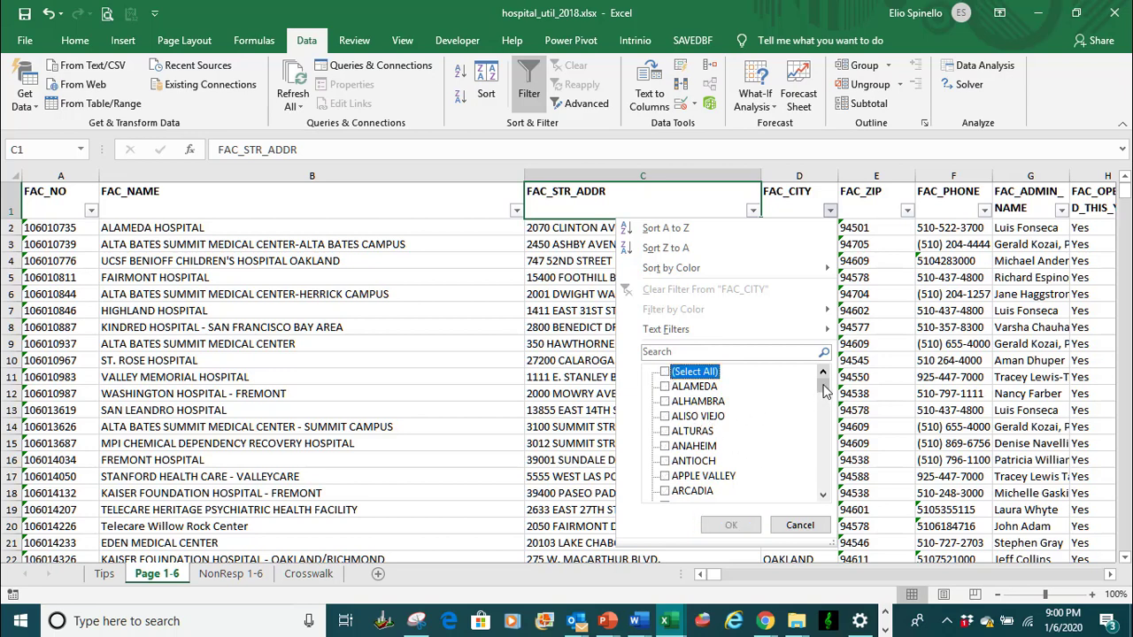
pyautogui.moveTo(824, 388); pyautogui.dragTo(827, 432)
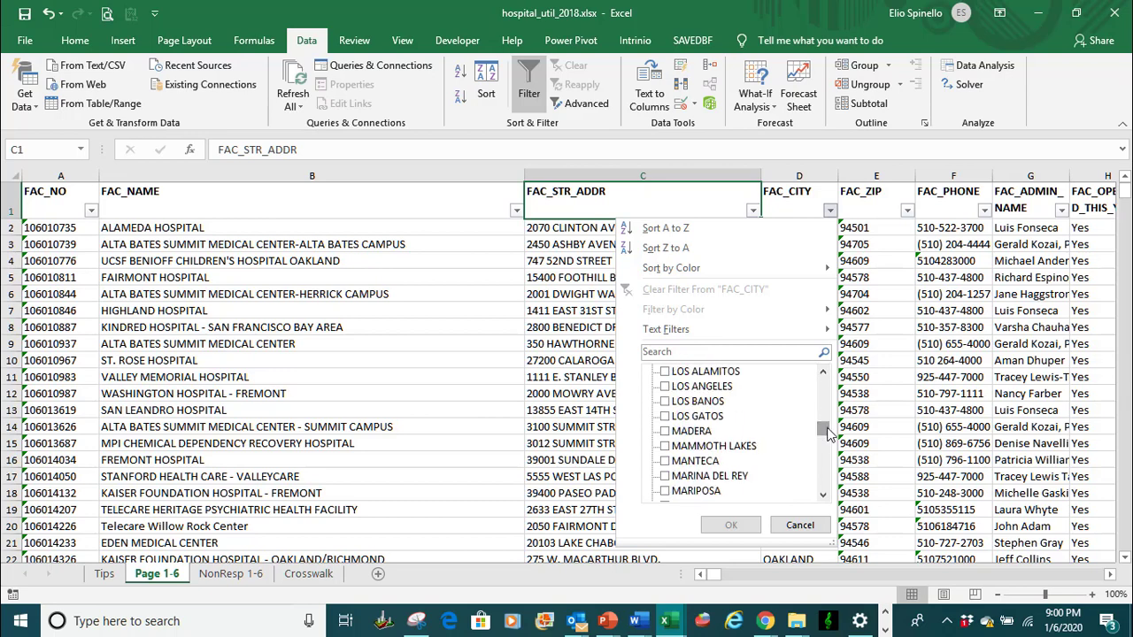
pyautogui.click(665, 387)
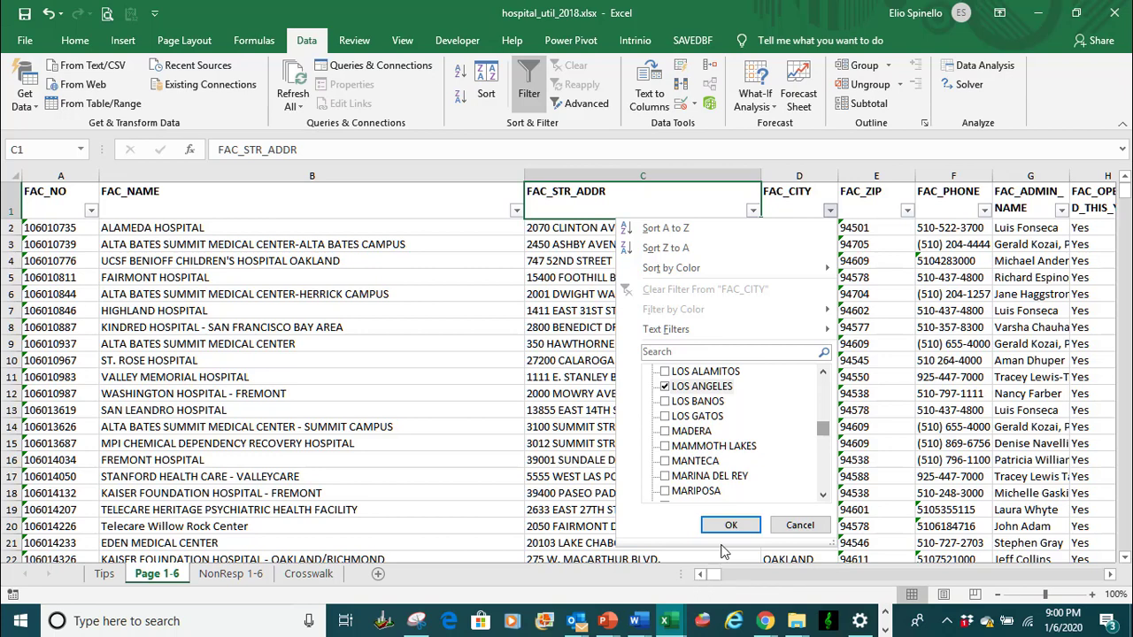
pyautogui.click(732, 526)
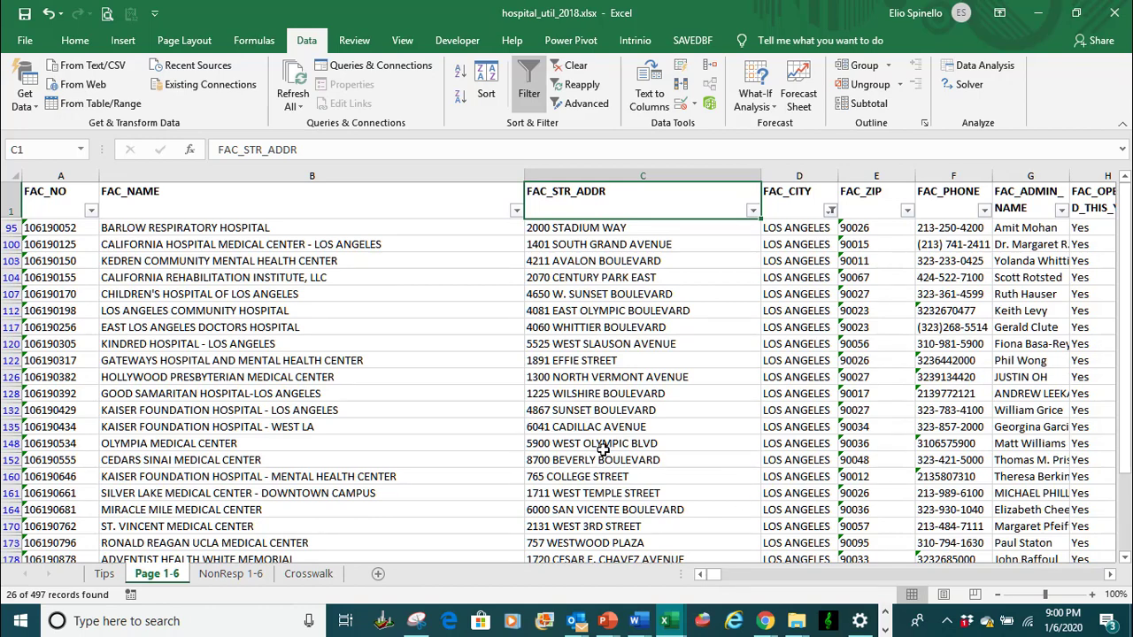
# Look through the filtered Los Angeles hospital rows and their columns, from facility number across to the licensed-bed fields
pyautogui.scroll(-3, 602, 450)
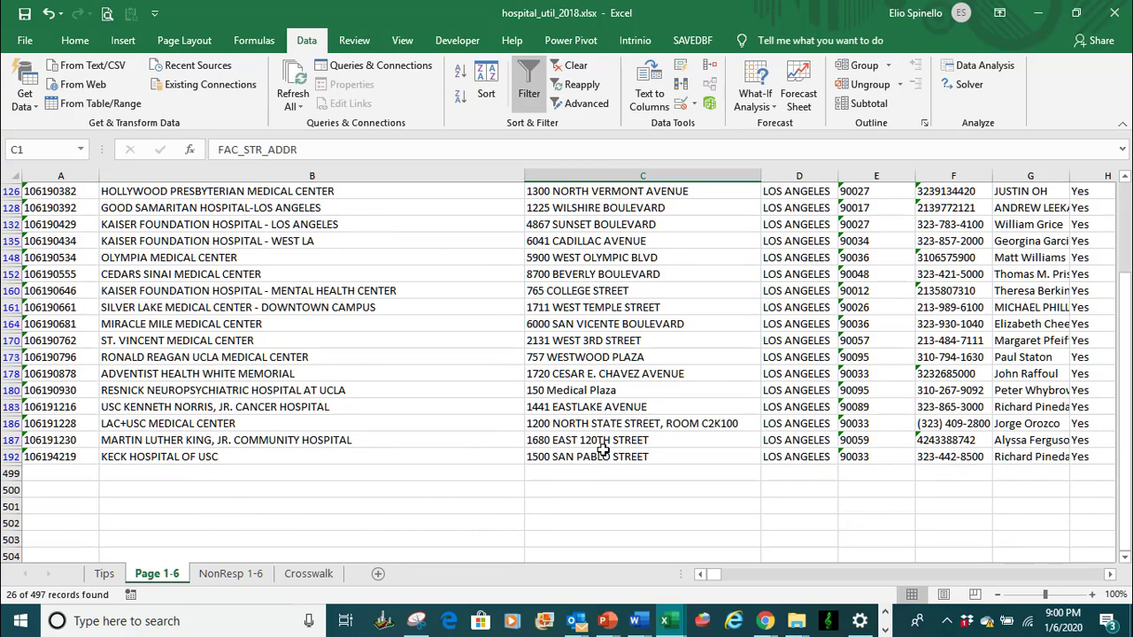
pyautogui.scroll(2, 602, 450)
pyautogui.scroll(1, 602, 451)
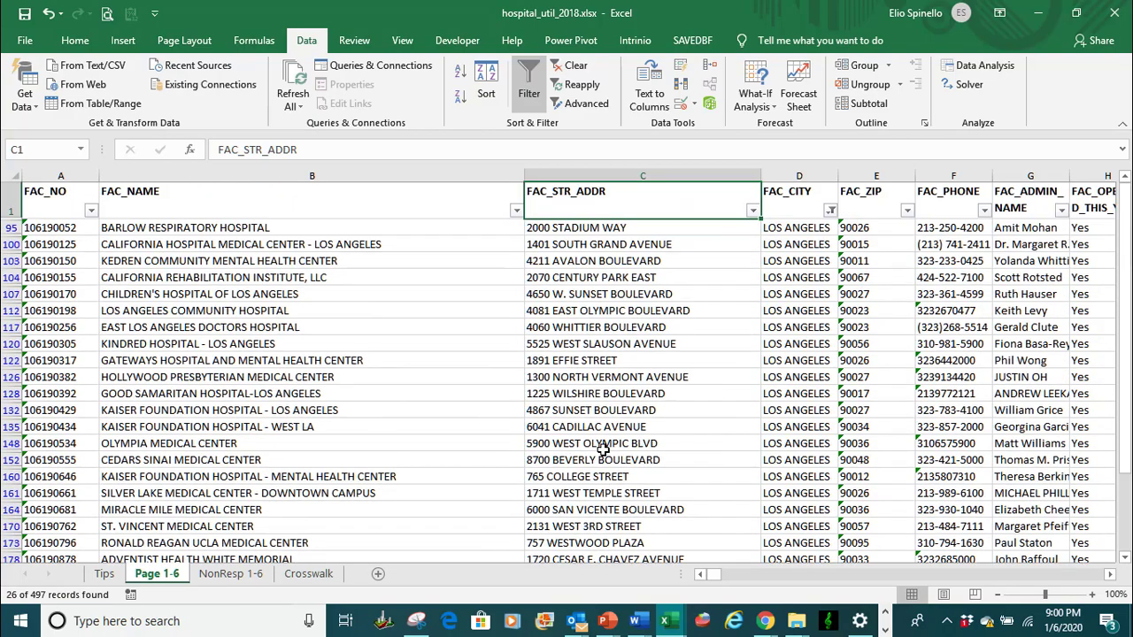
pyautogui.scroll(-3, 392, 458)
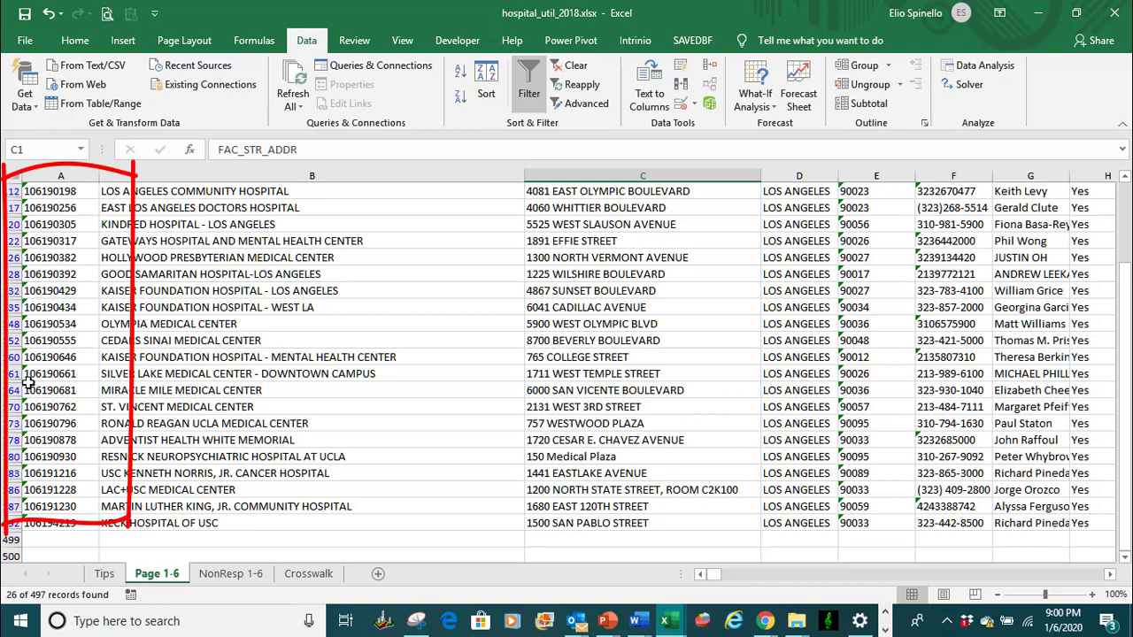
pyautogui.scroll(2, 596, 519)
pyautogui.scroll(1, 596, 519)
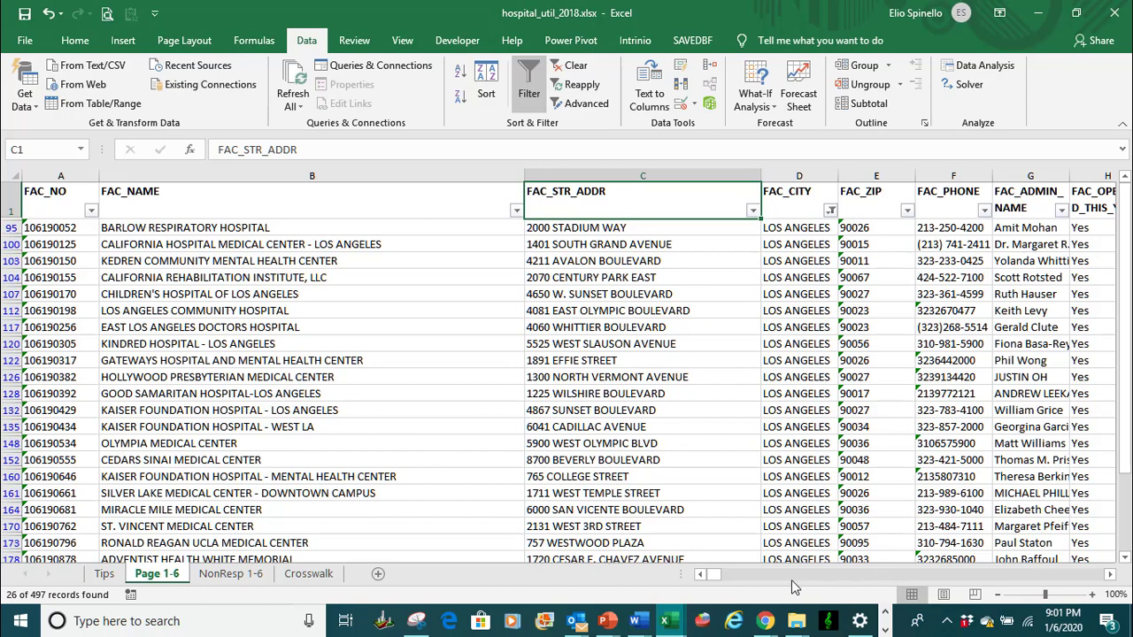
pyautogui.click(1010, 576)
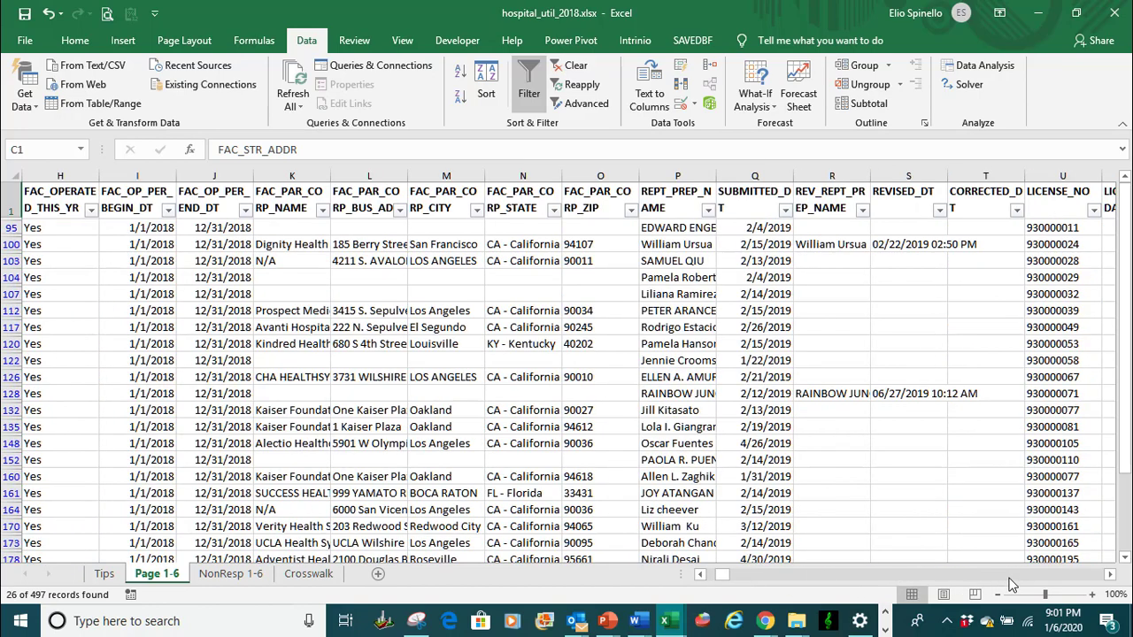
pyautogui.click(1010, 575)
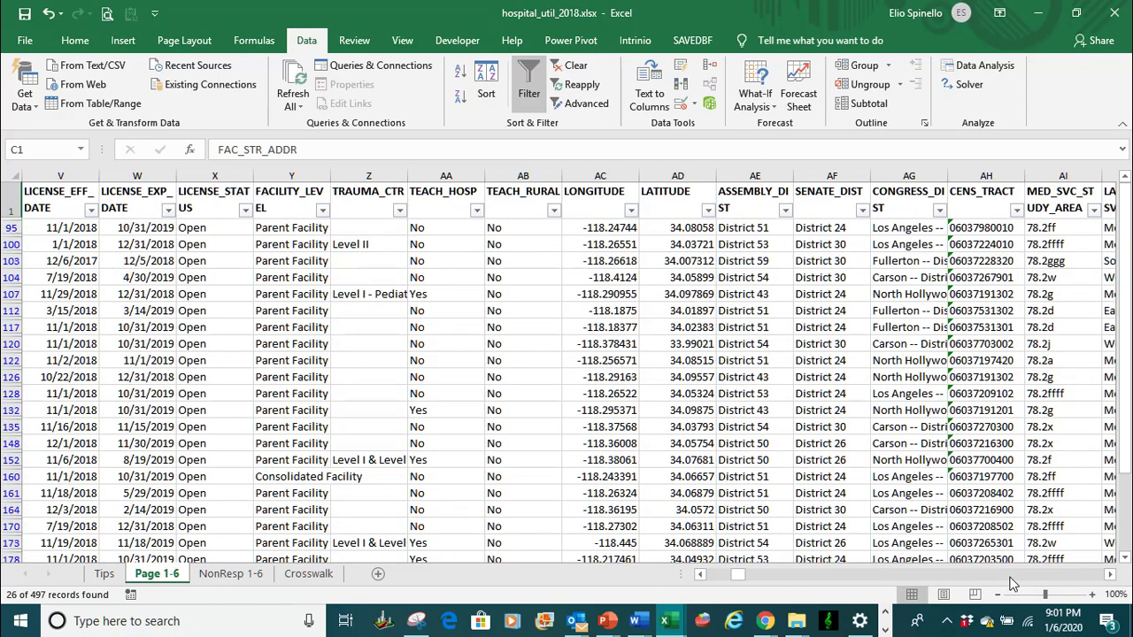
pyautogui.click(1010, 576)
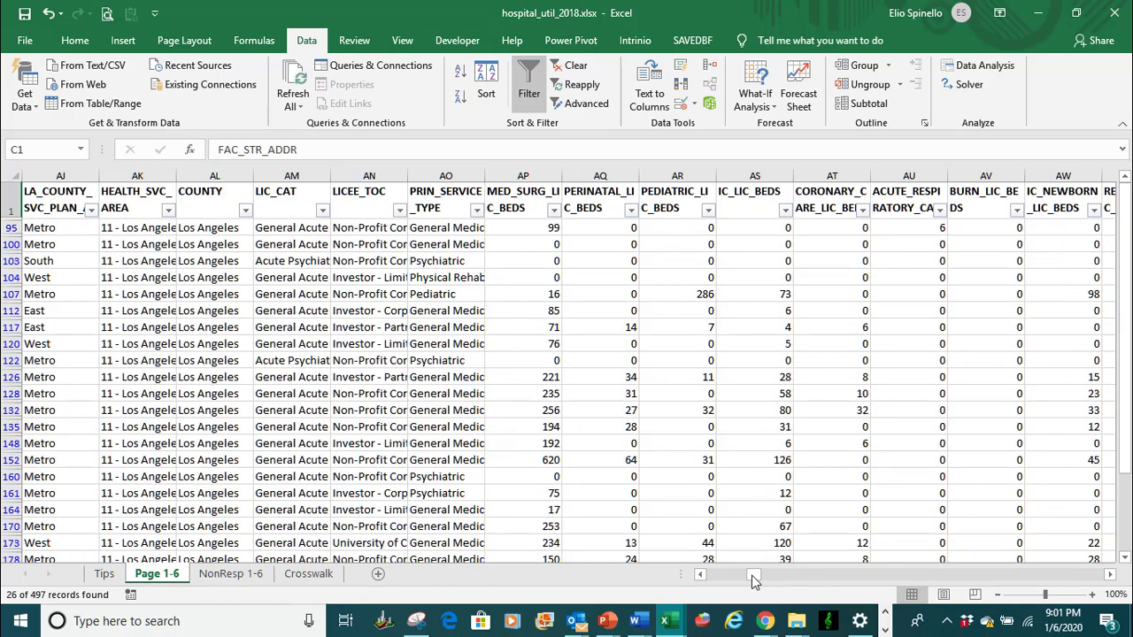
pyautogui.moveTo(754, 580); pyautogui.dragTo(698, 577)
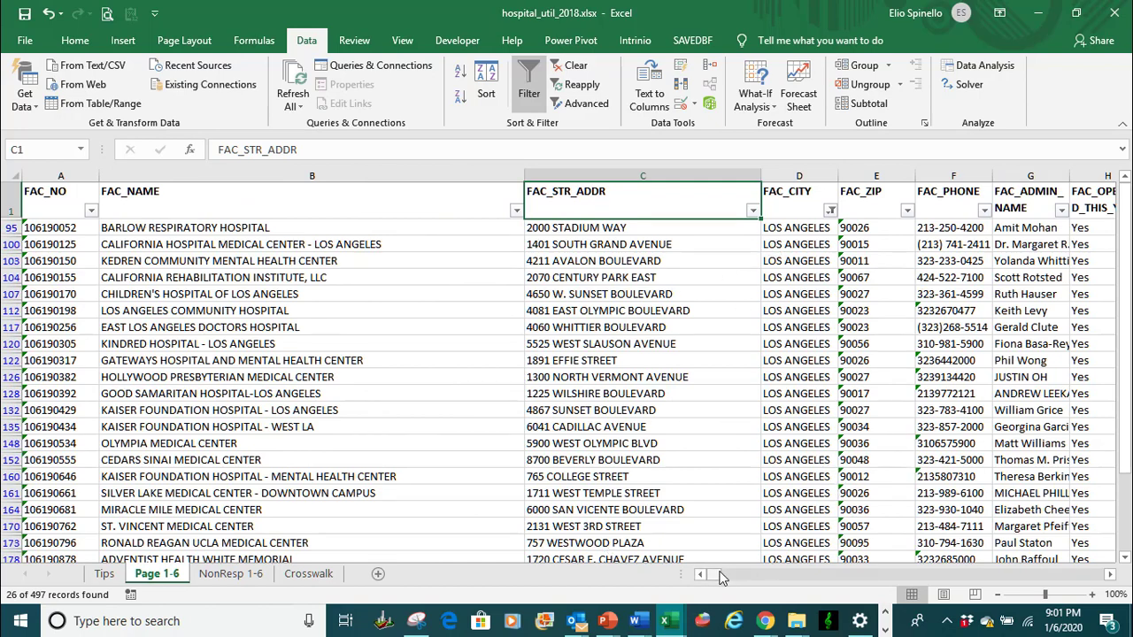
# Filter the LIC_CAT column to keep only Acute Psychiatric Hospital, excluding General Acute Care Hospital
pyautogui.click(853, 581)
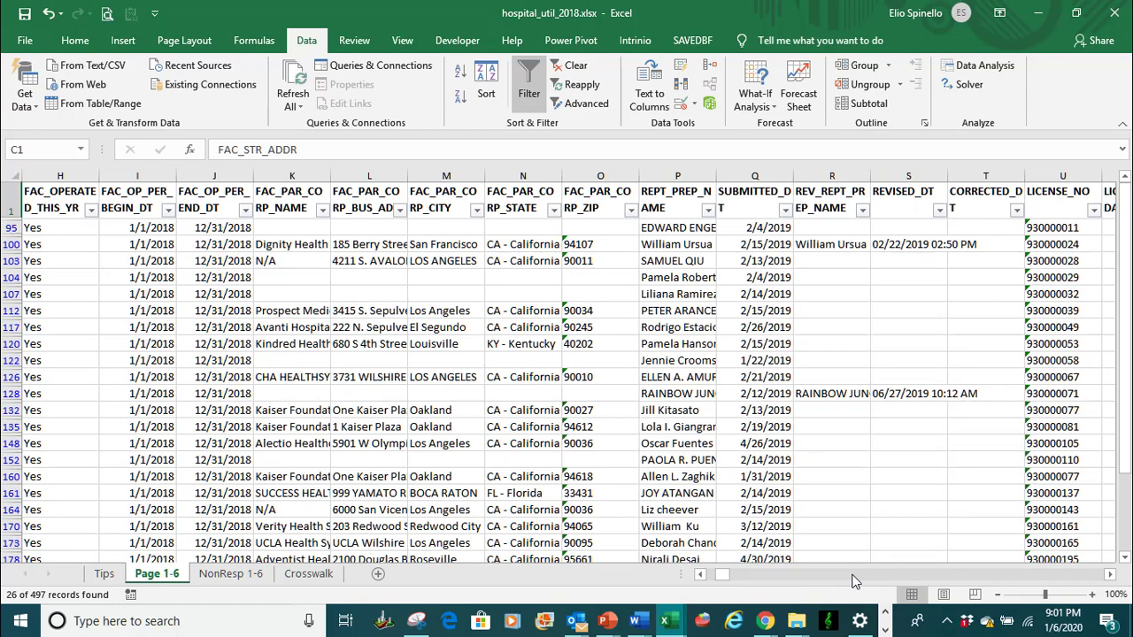
pyautogui.click(853, 580)
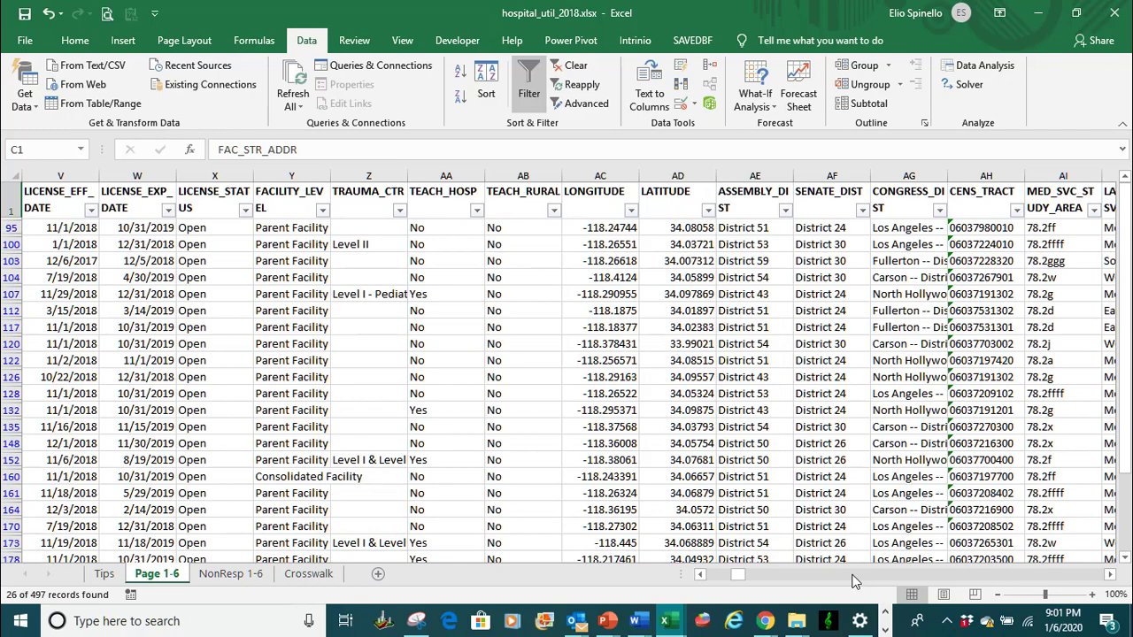
pyautogui.click(1112, 577)
pyautogui.click(1112, 577)
pyautogui.click(1113, 577)
pyautogui.click(1113, 577)
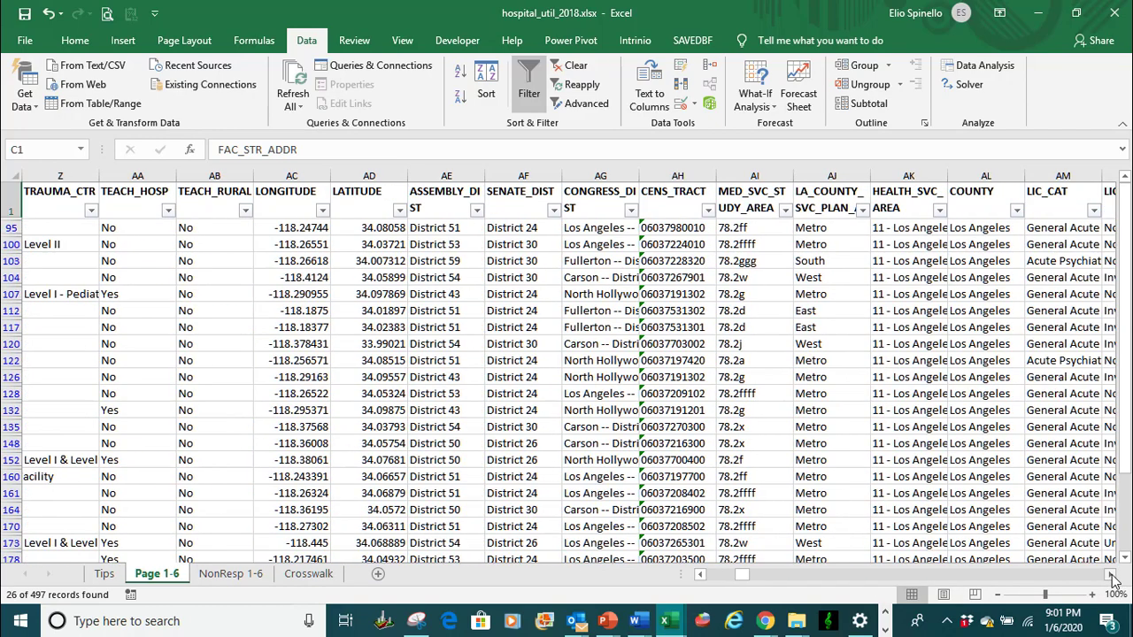
pyautogui.click(1113, 577)
pyautogui.click(1113, 577)
pyautogui.click(1113, 578)
pyautogui.click(1113, 577)
pyautogui.click(1113, 578)
pyautogui.click(1112, 578)
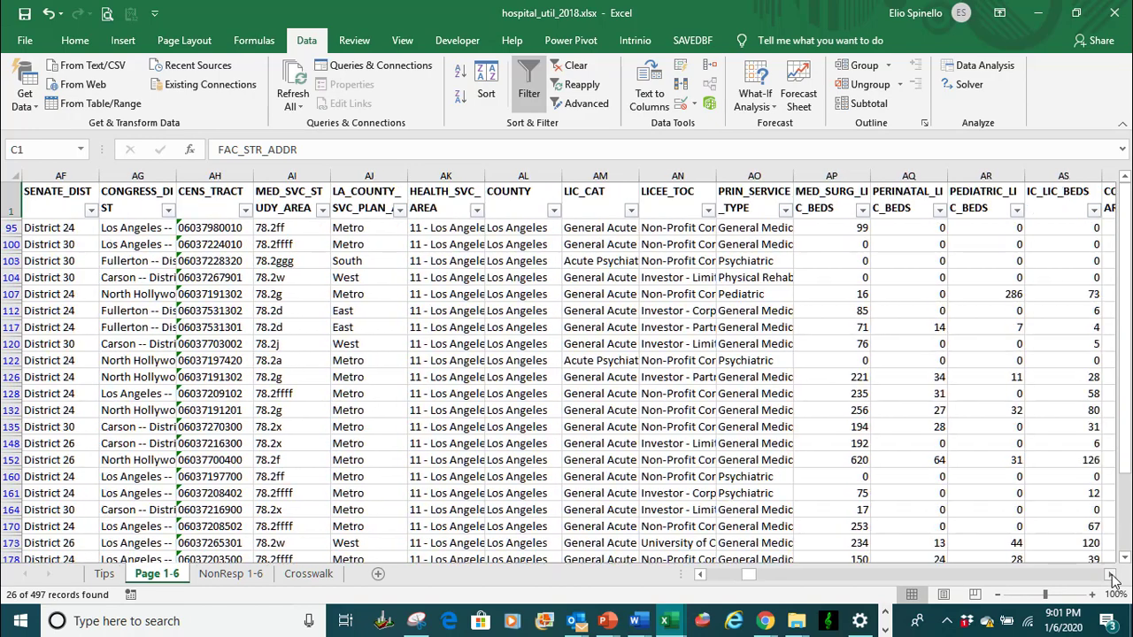
pyautogui.click(1112, 578)
pyautogui.click(1112, 577)
pyautogui.click(1113, 577)
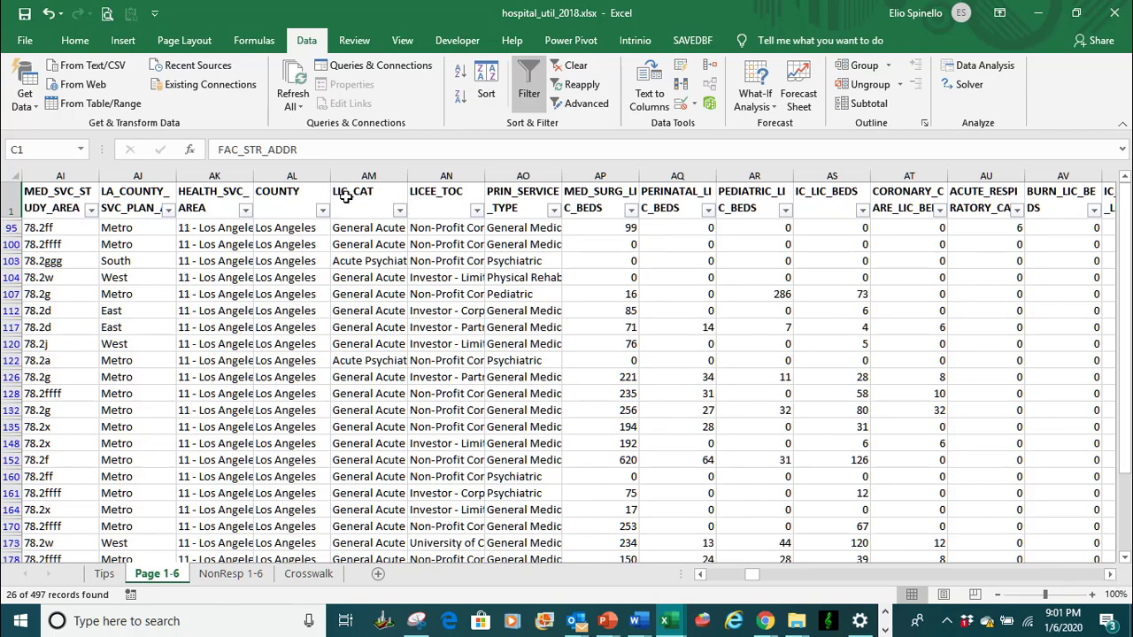
pyautogui.click(399, 211)
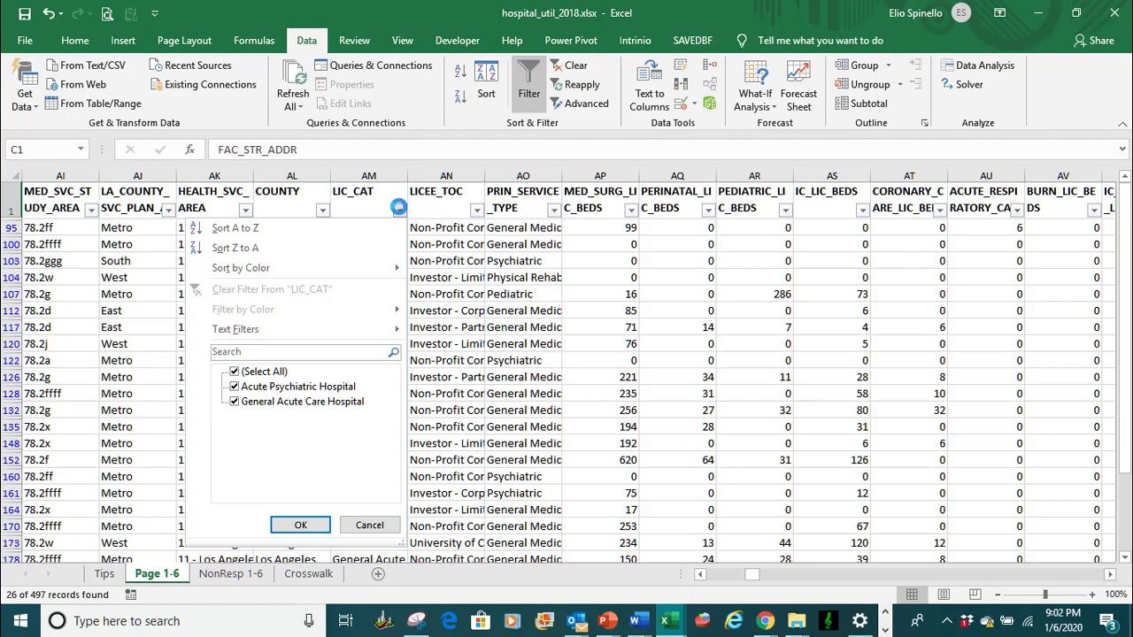
pyautogui.click(235, 403)
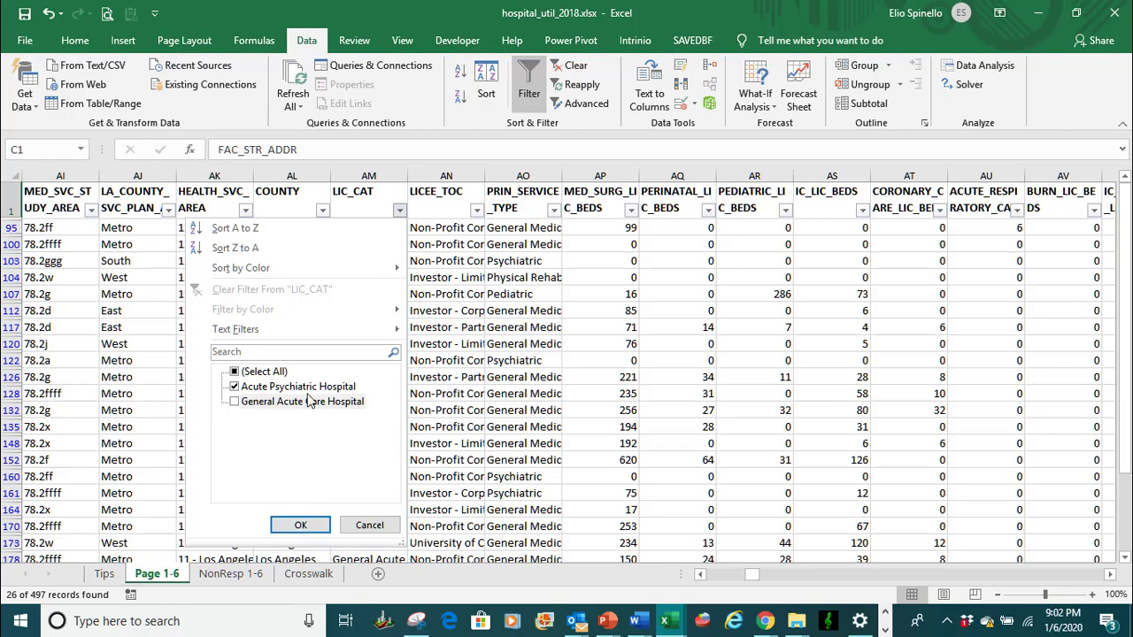
pyautogui.click(300, 526)
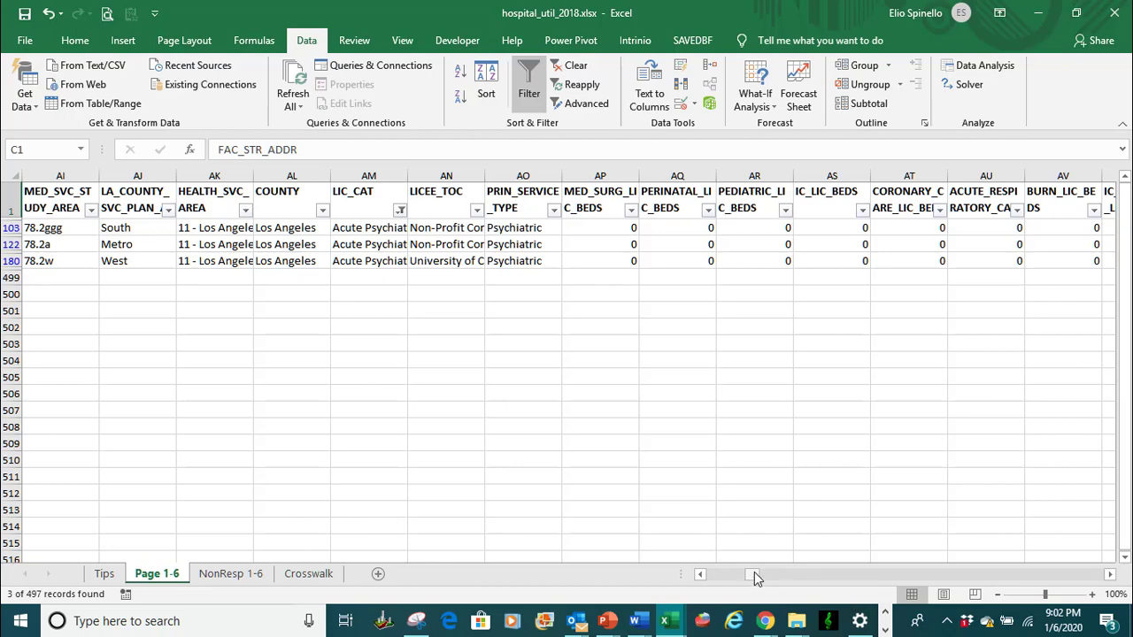
pyautogui.moveTo(754, 577); pyautogui.dragTo(704, 572)
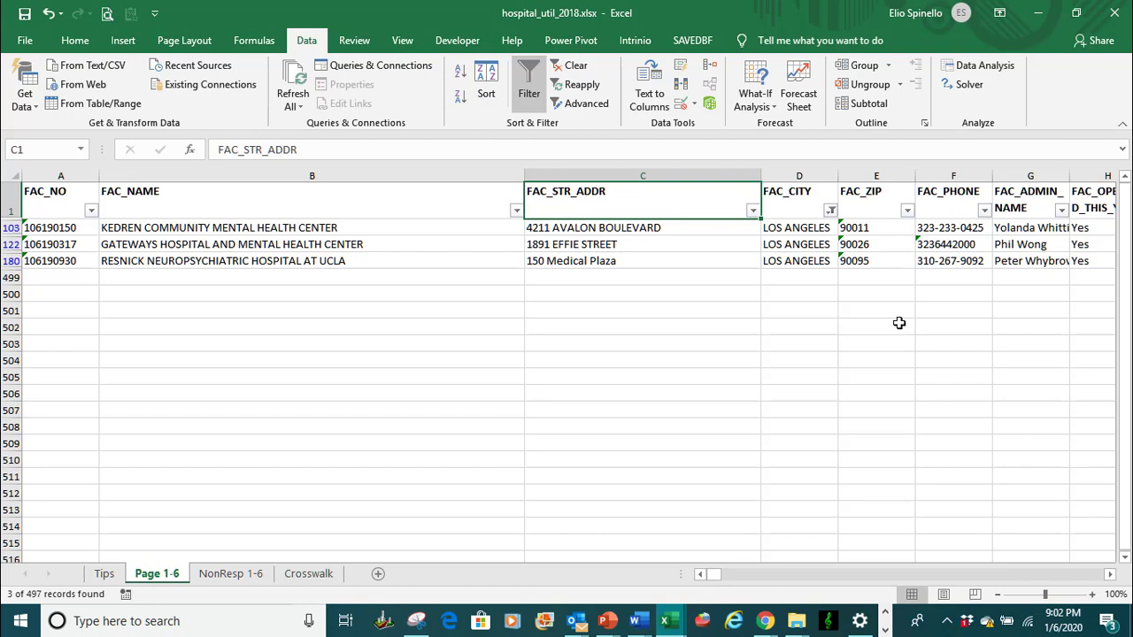
# Reselect all cities in the FAC_CITY filter and look through the acute psychiatric hospital rows
pyautogui.click(830, 210)
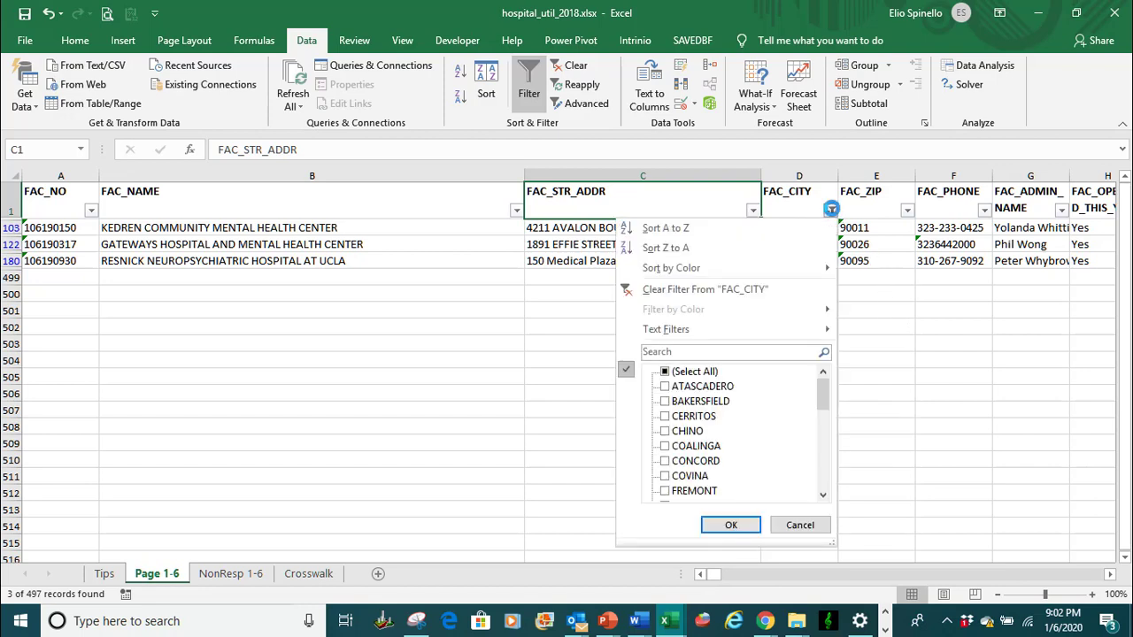
pyautogui.click(665, 372)
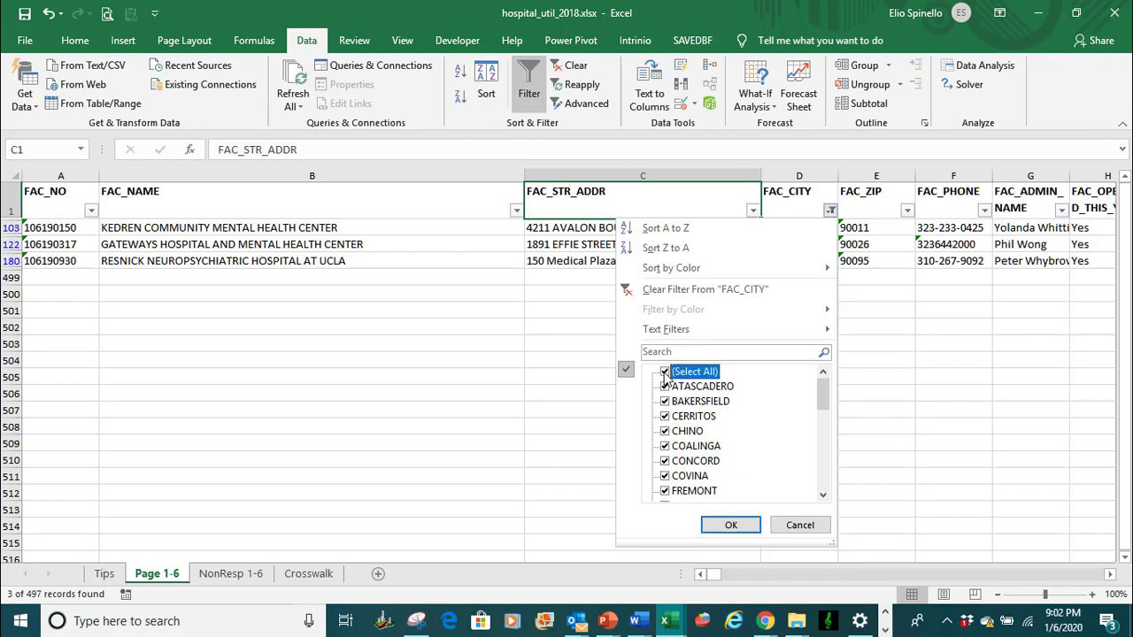
pyautogui.click(747, 527)
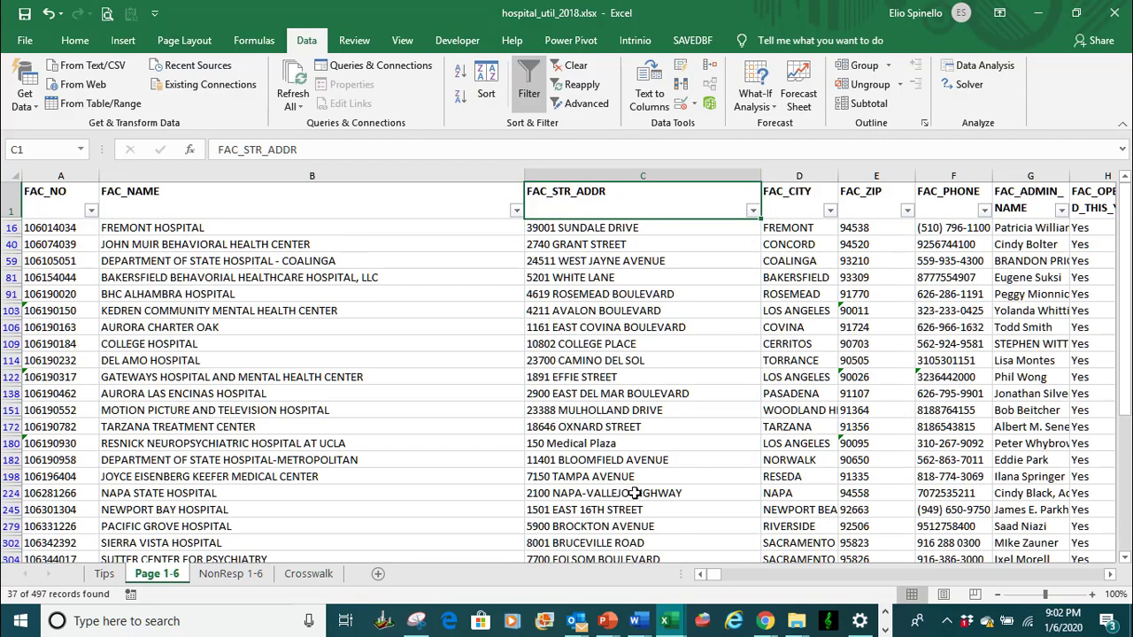
pyautogui.scroll(-7, 635, 493)
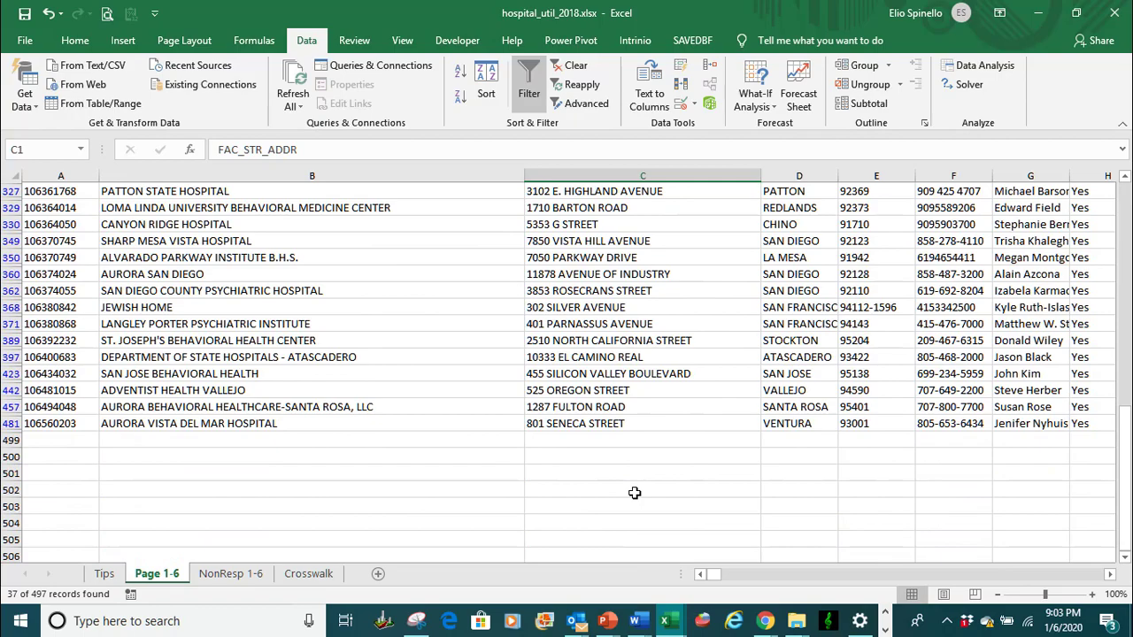
pyautogui.scroll(8, 635, 493)
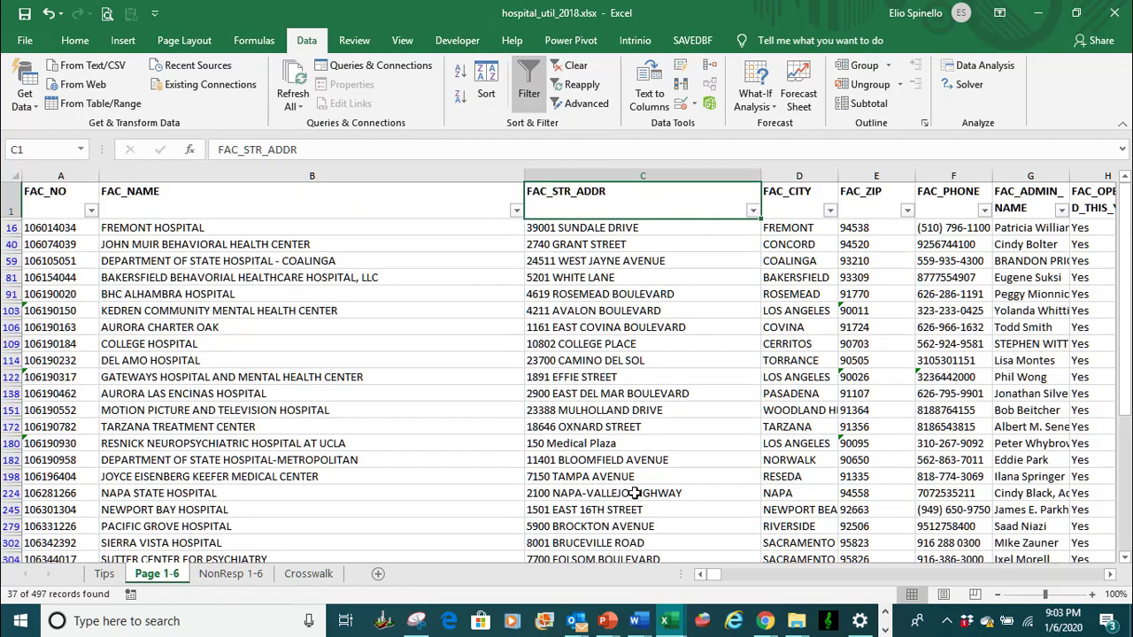
# Widen the LIC_CAT column enough to fit the full license category names
pyautogui.moveTo(711, 573); pyautogui.dragTo(716, 574)
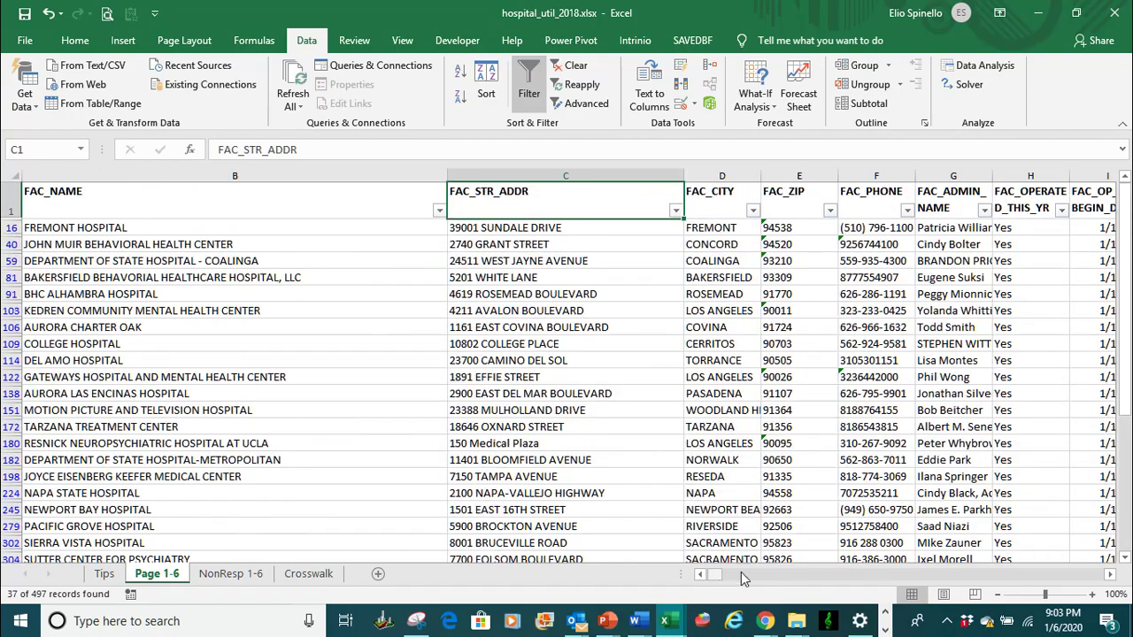
pyautogui.click(1085, 576)
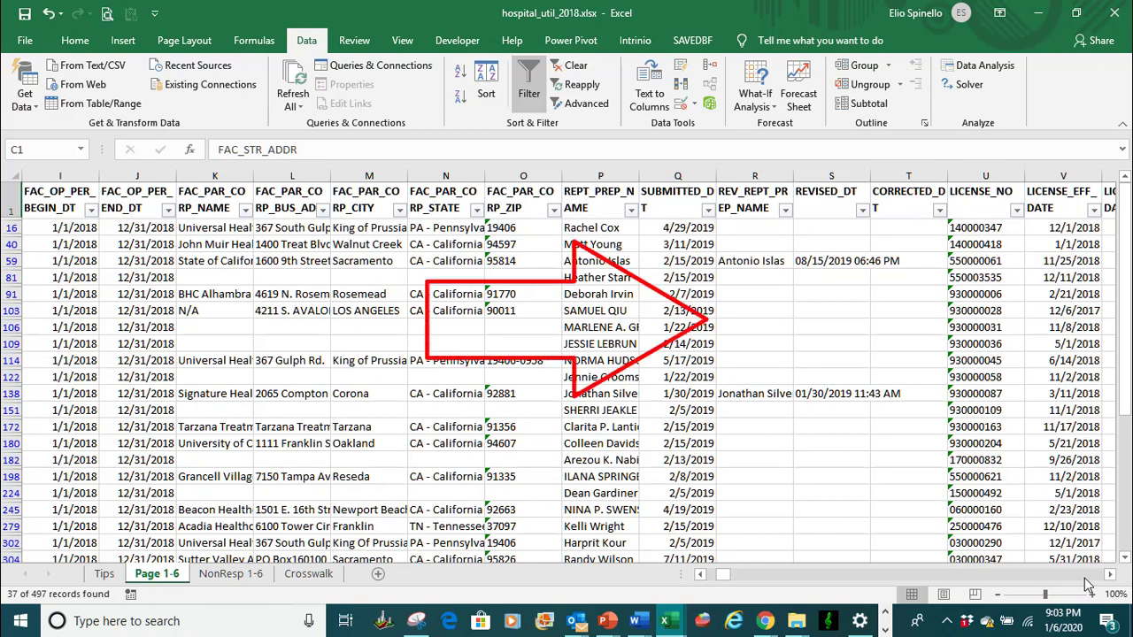
pyautogui.click(1085, 575)
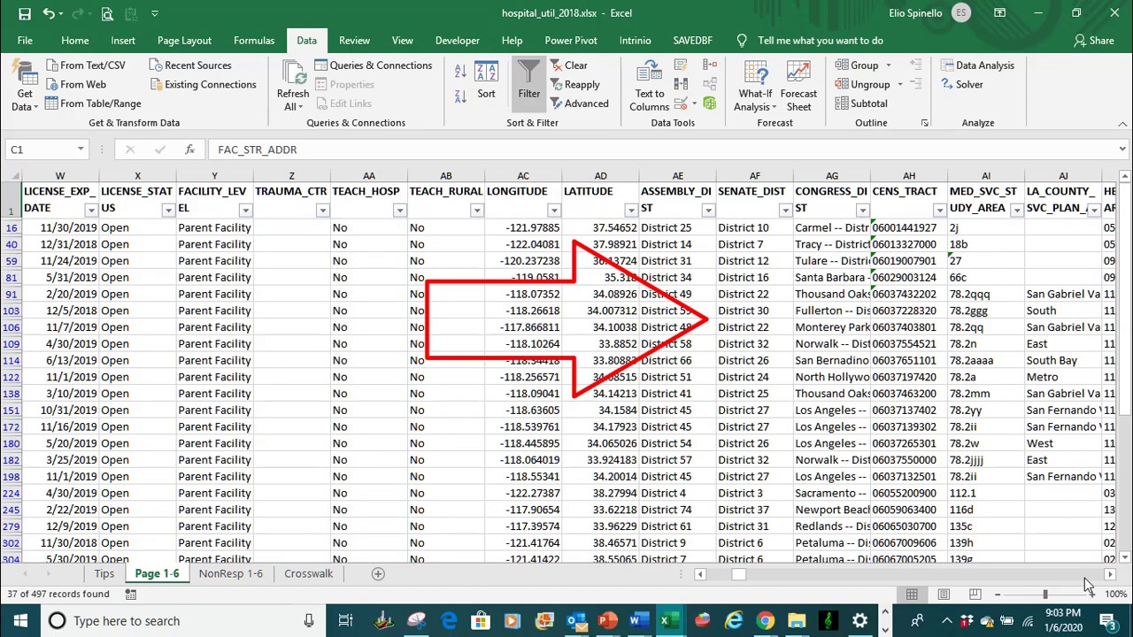
pyautogui.click(1085, 578)
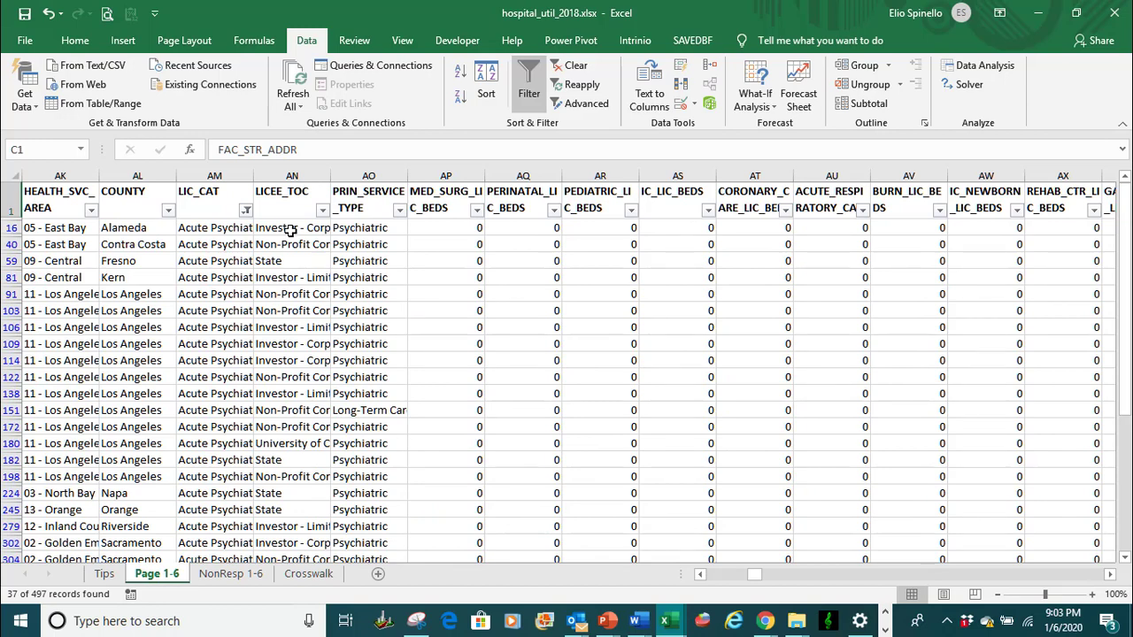
pyautogui.moveTo(249, 221)
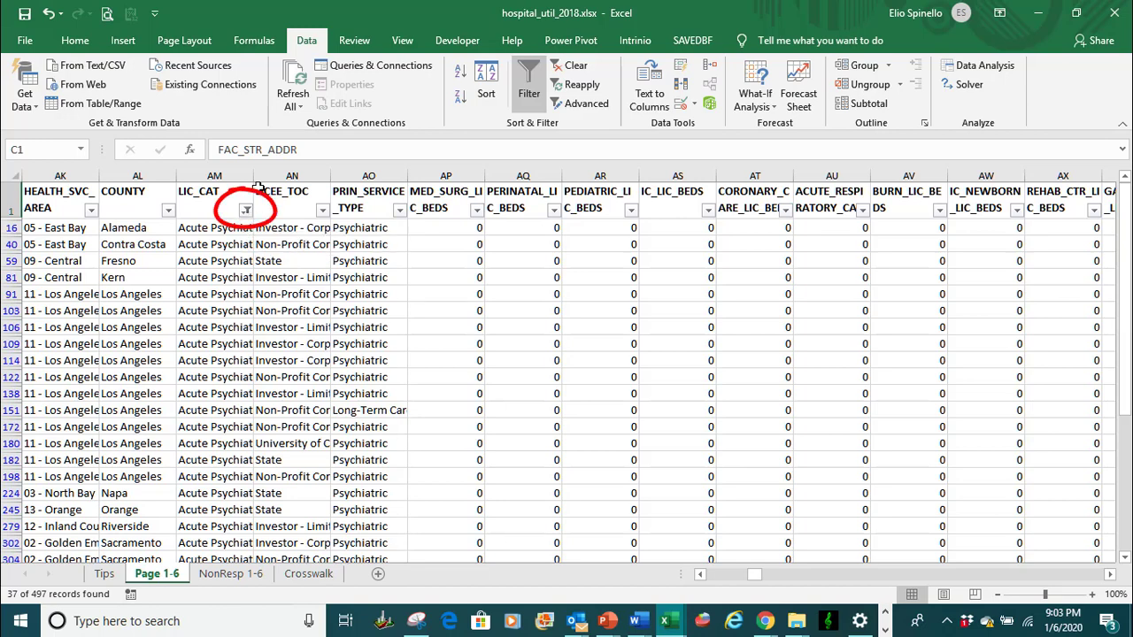
pyautogui.moveTo(254, 175); pyautogui.dragTo(328, 179)
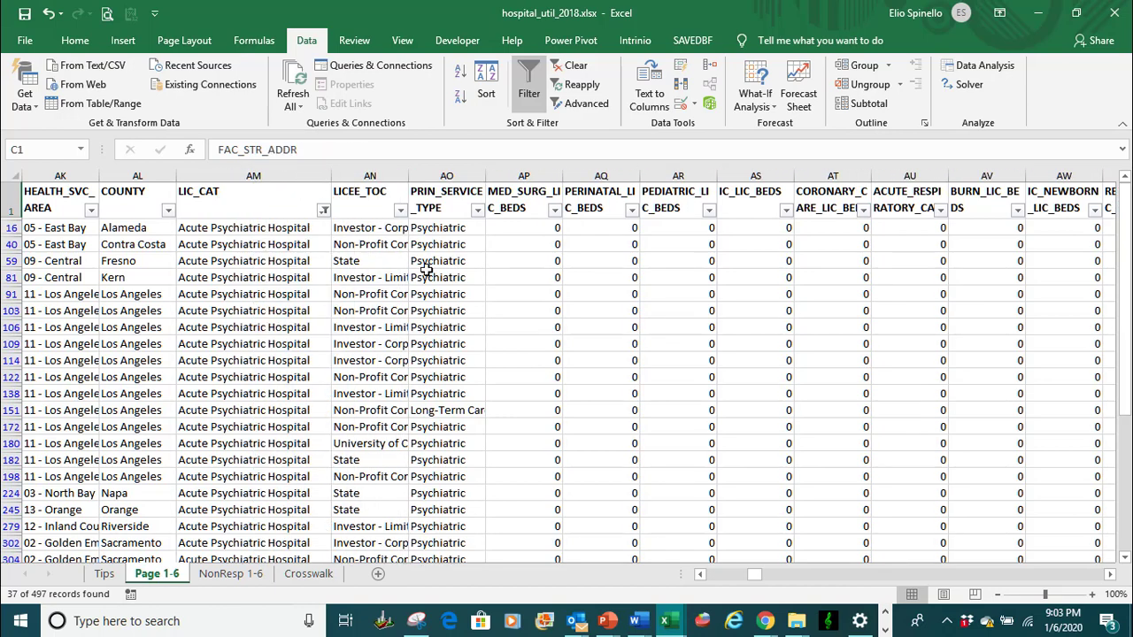
# Reselect all license categories in the LIC_CAT filter to show every facility record
pyautogui.click(324, 212)
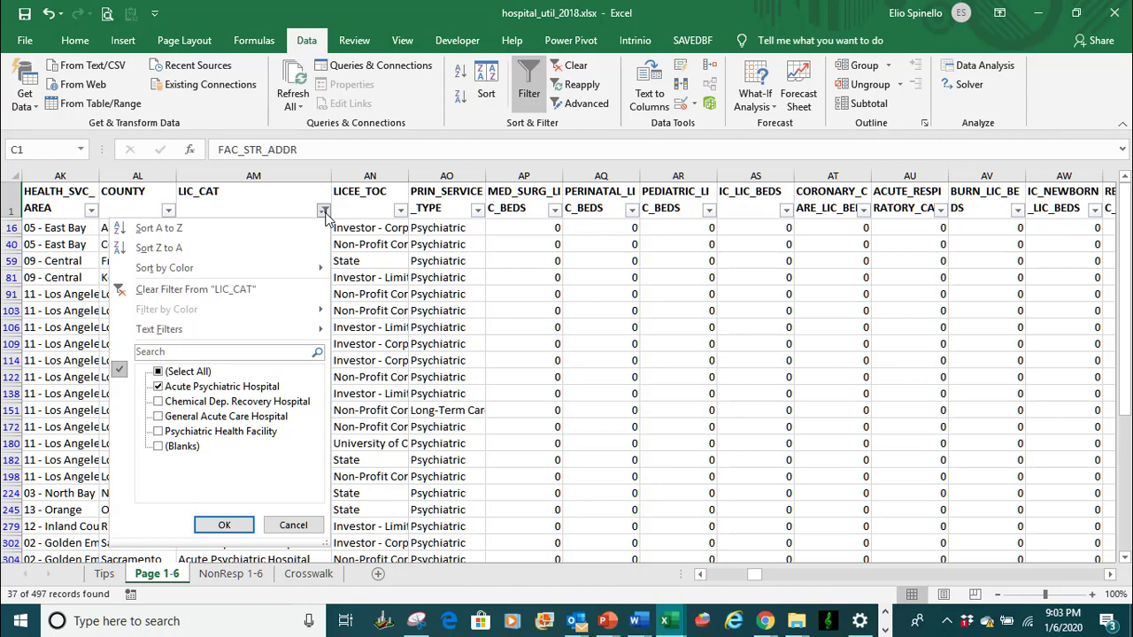
pyautogui.click(160, 376)
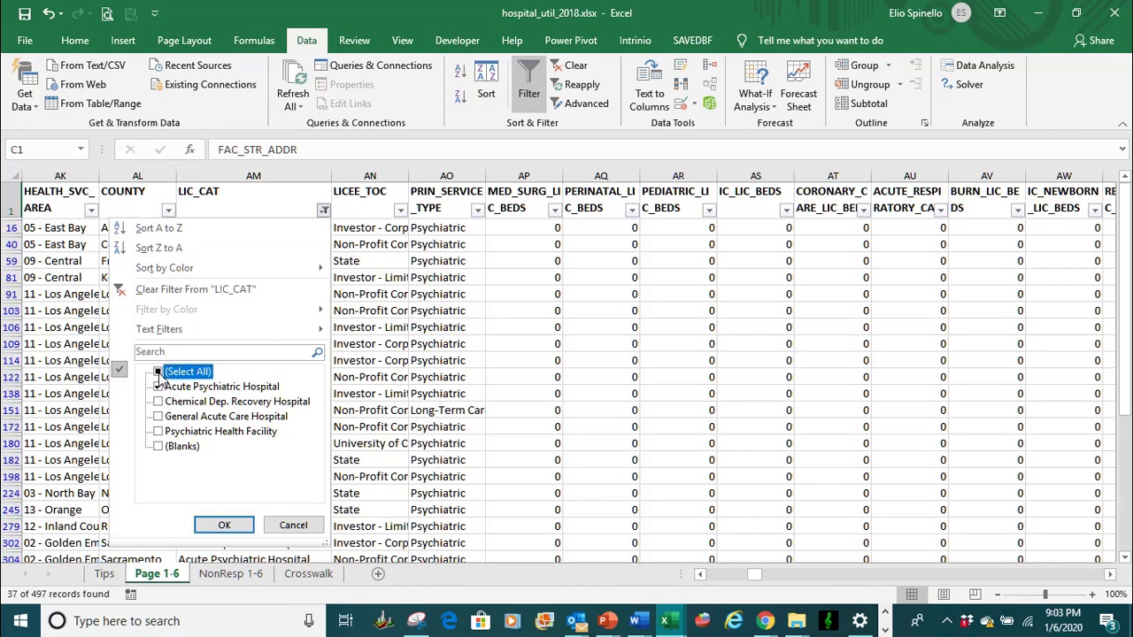
pyautogui.click(223, 526)
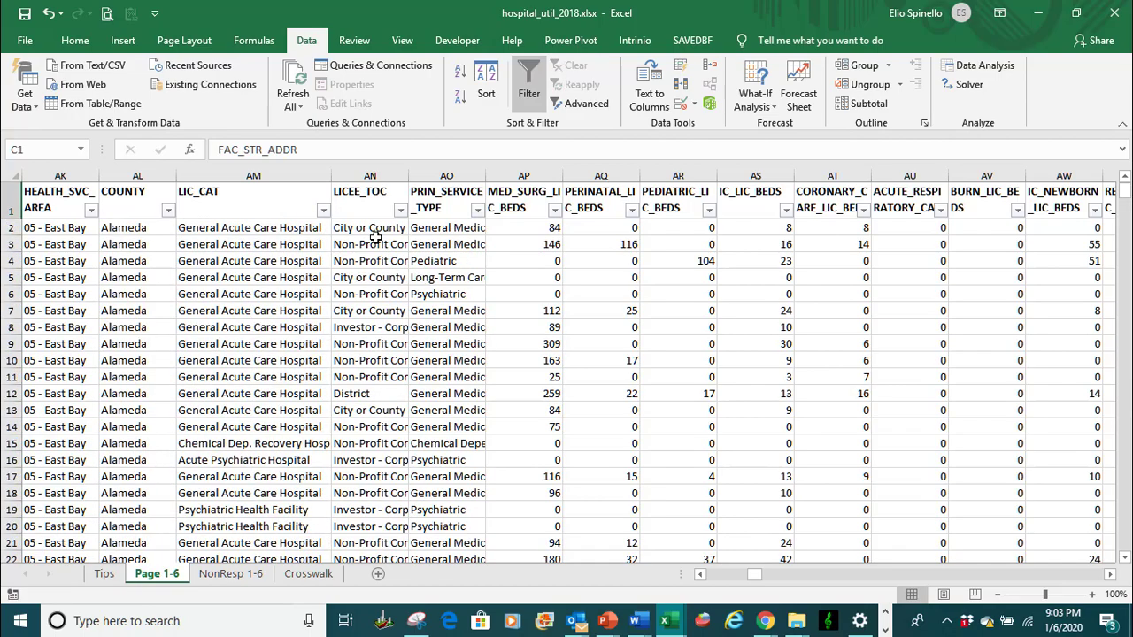
# Sort the facility table by FAC_ZIP in ascending A to Z order and check the rows from start to end
pyautogui.moveTo(754, 579); pyautogui.dragTo(695, 579)
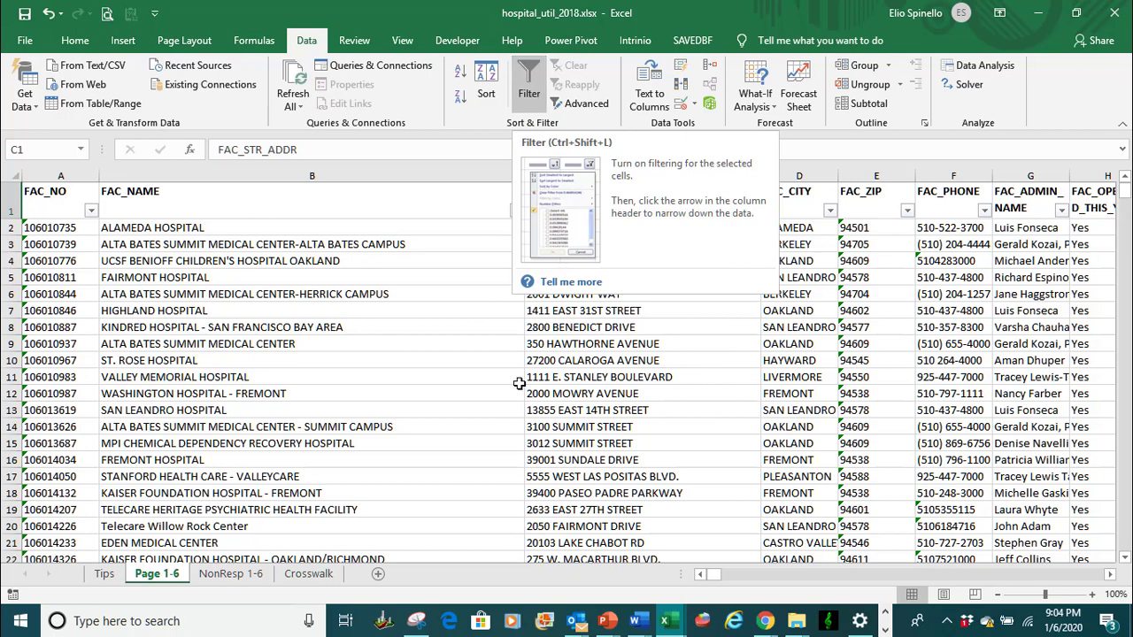
pyautogui.click(518, 380)
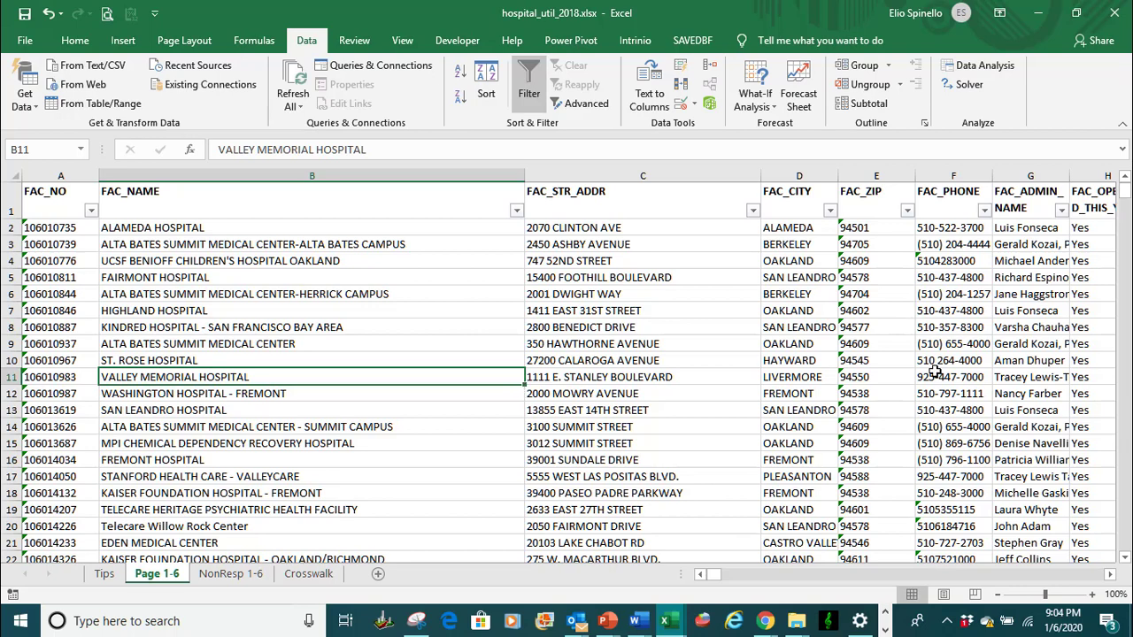
pyautogui.click(1111, 575)
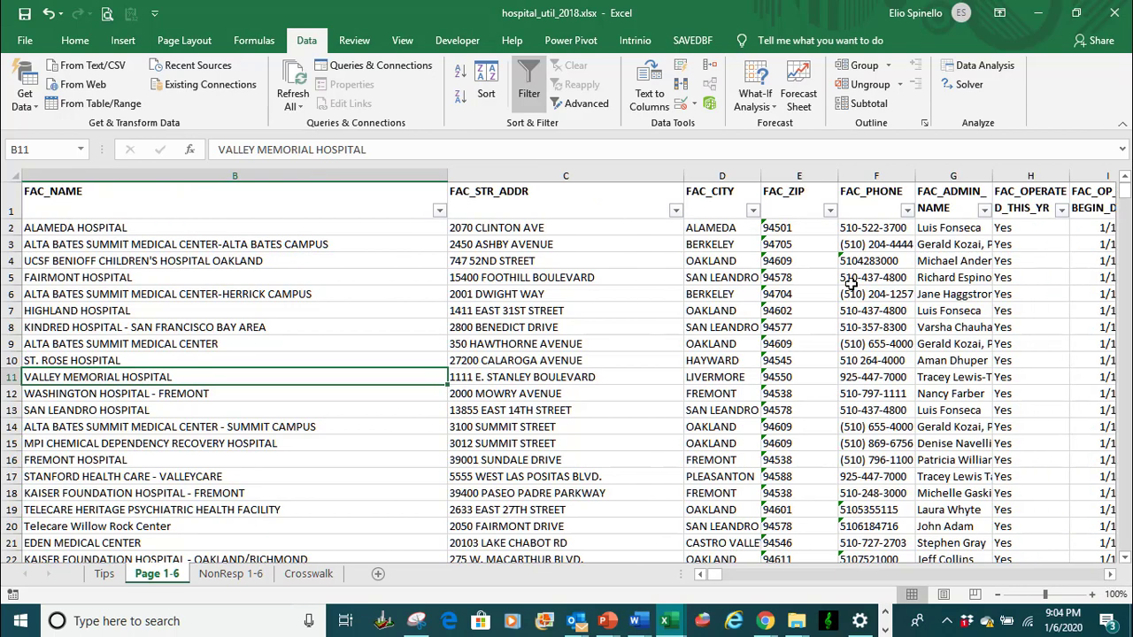
pyautogui.click(793, 229)
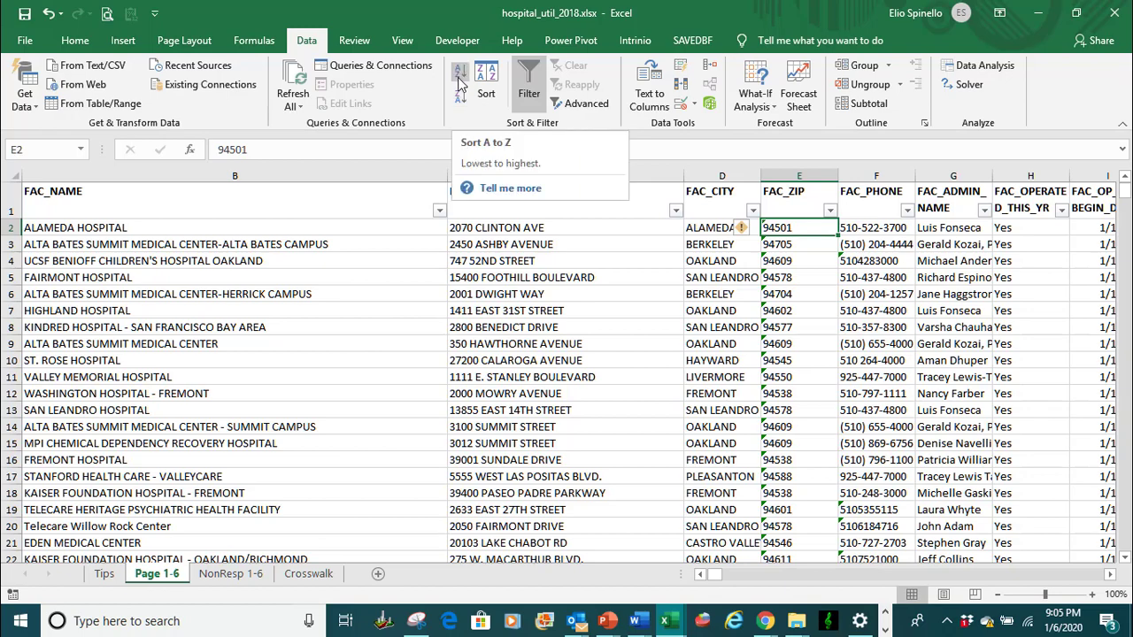
pyautogui.click(458, 77)
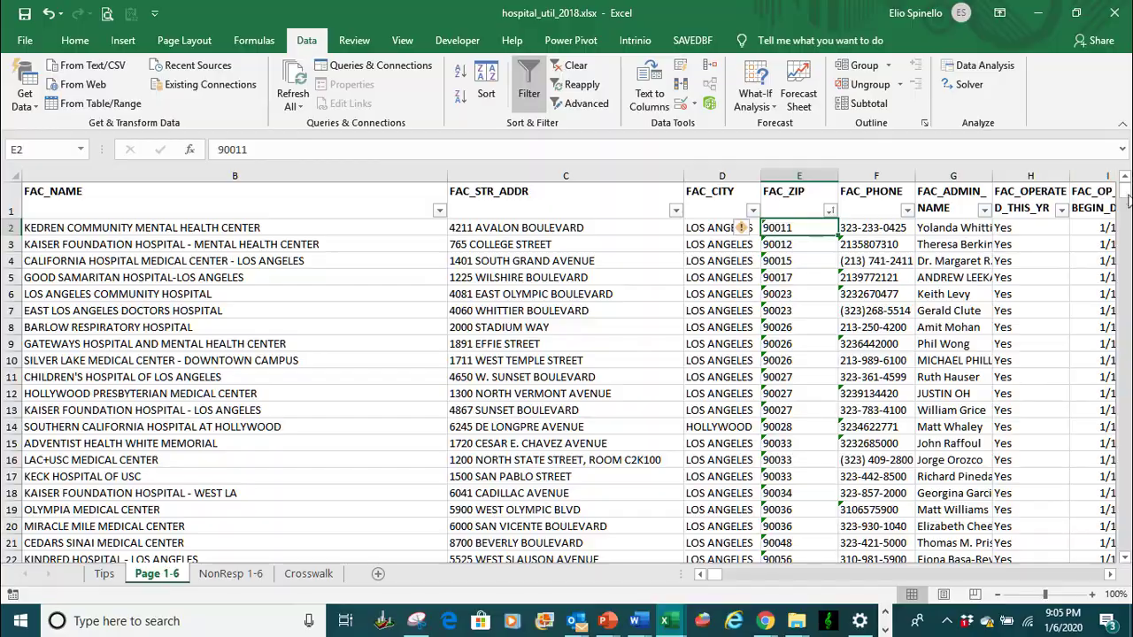
pyautogui.moveTo(1127, 194); pyautogui.dragTo(1113, 573)
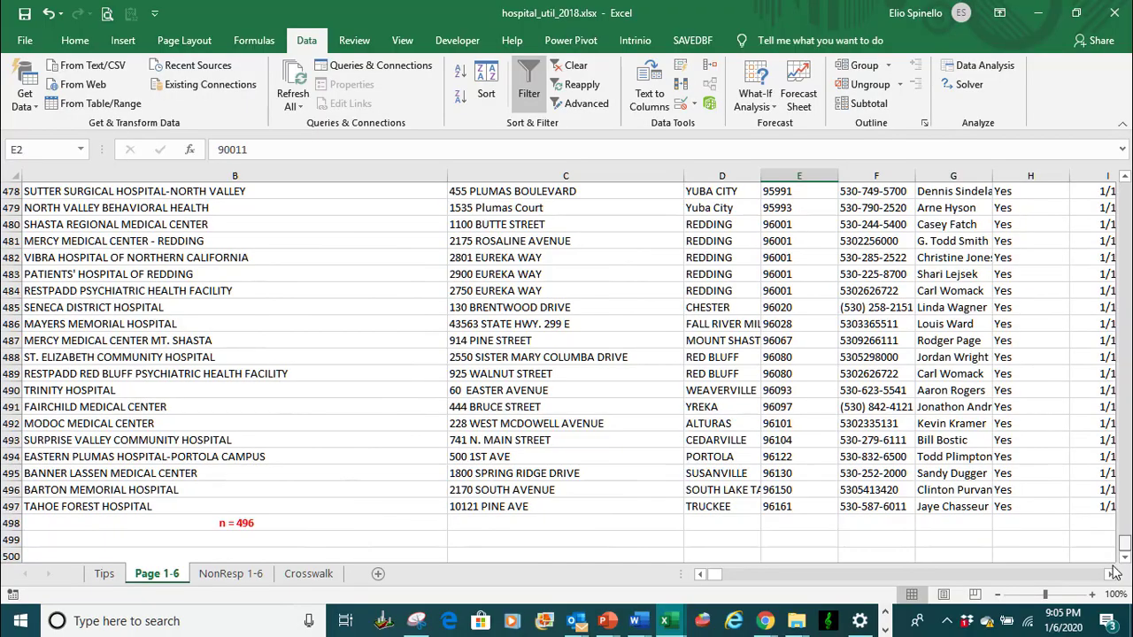
pyautogui.moveTo(1114, 573); pyautogui.dragTo(1124, 184)
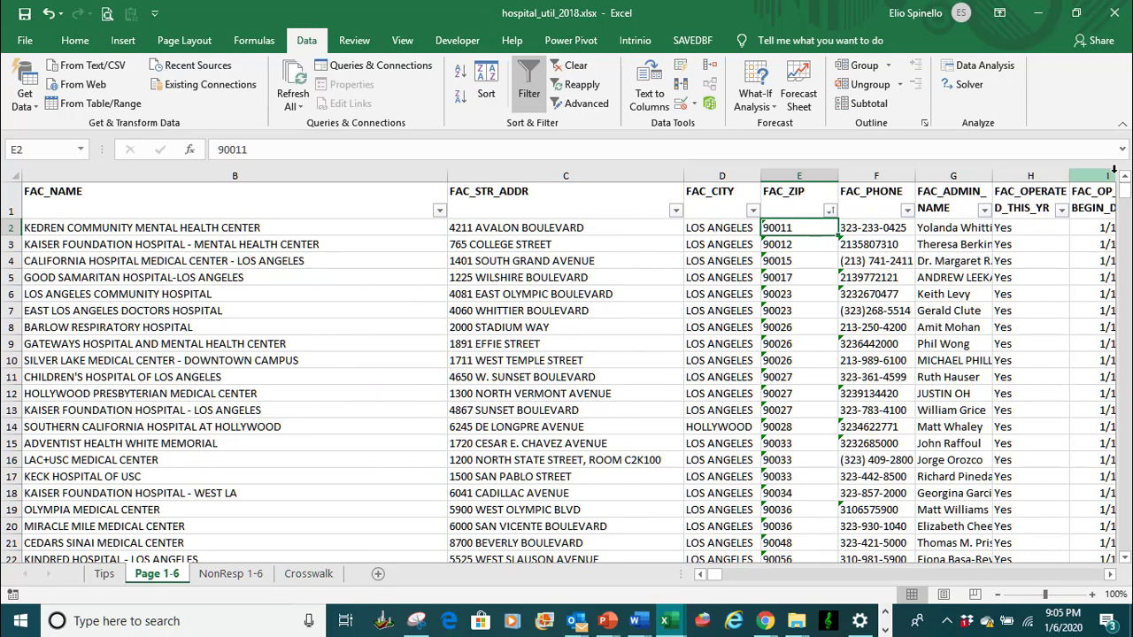
# Start a custom sort of the table and set its primary sort column to FAC_CITY
pyautogui.click(492, 74)
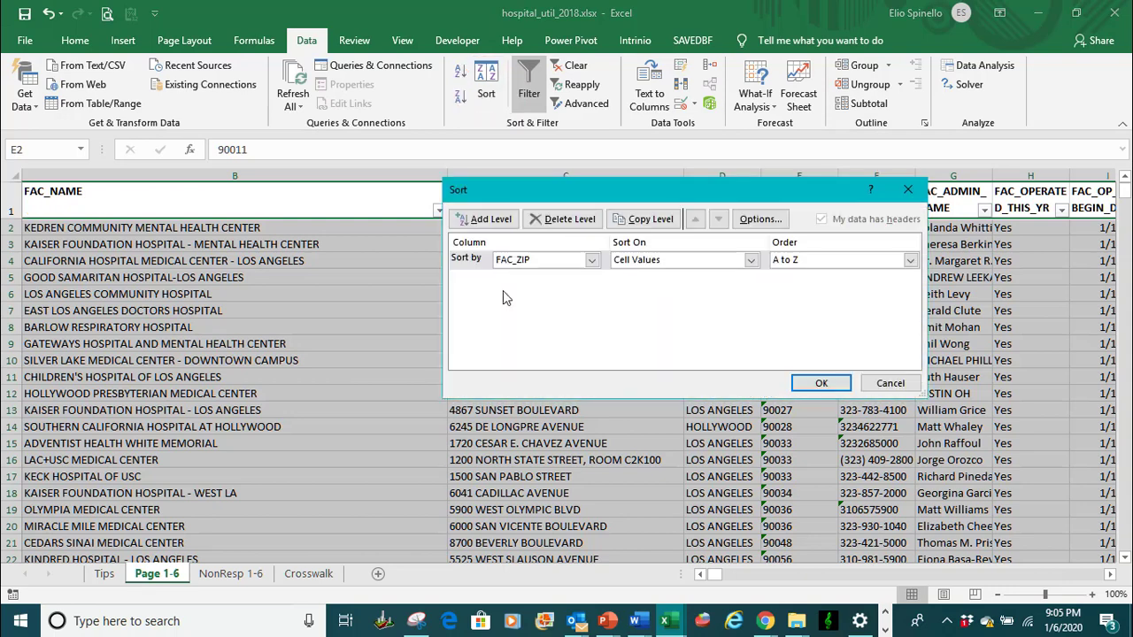
pyautogui.moveTo(543, 191); pyautogui.dragTo(424, 236)
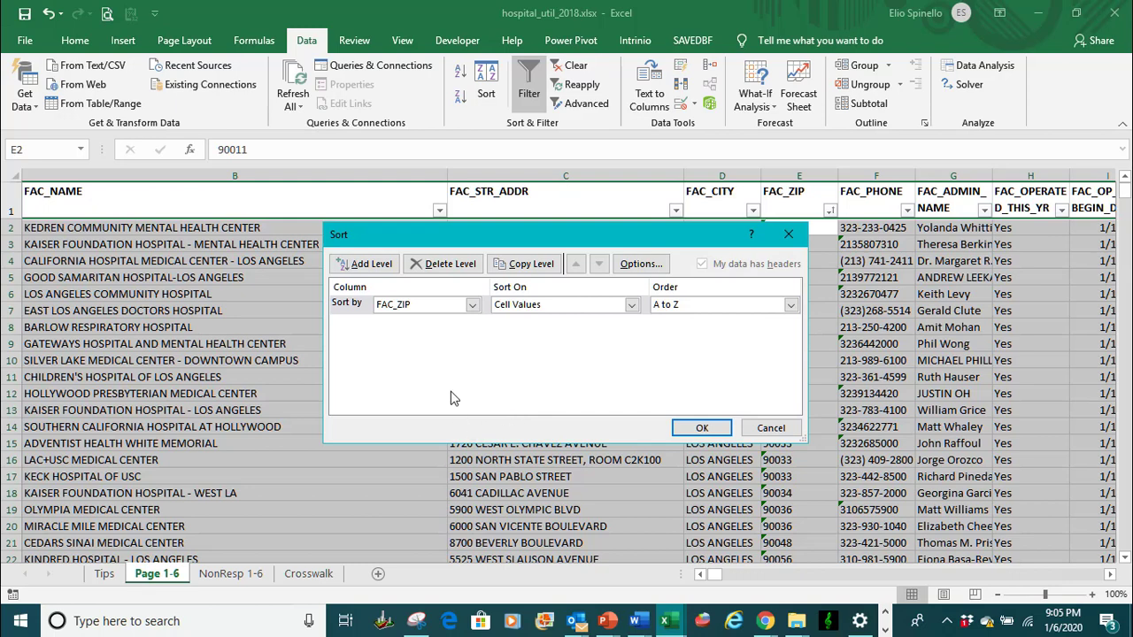
pyautogui.click(472, 305)
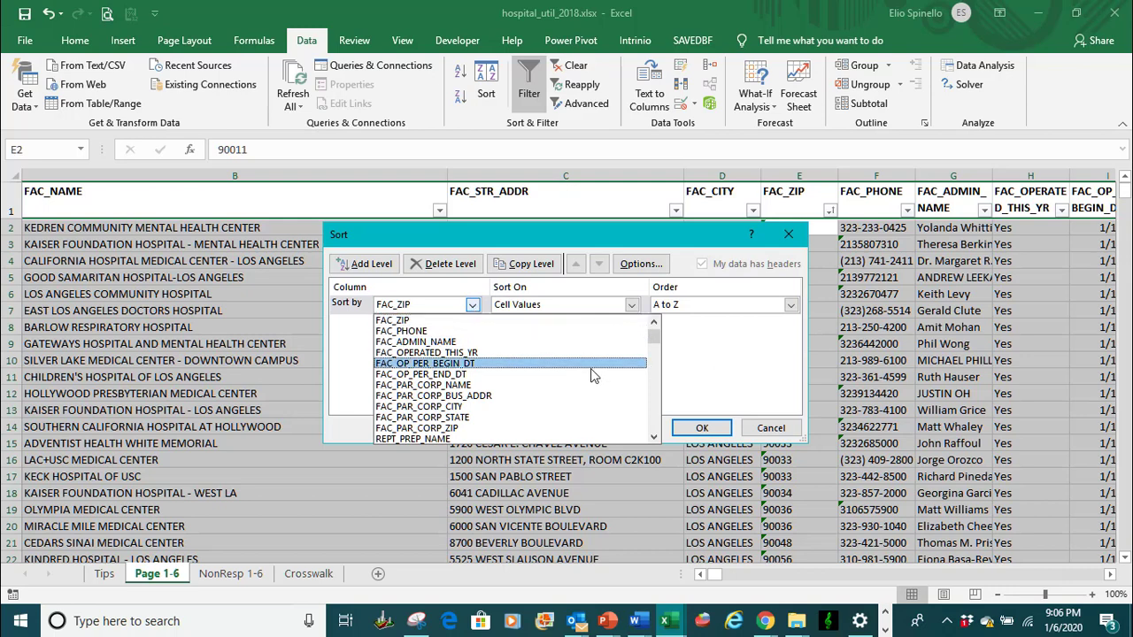
pyautogui.scroll(2, 593, 377)
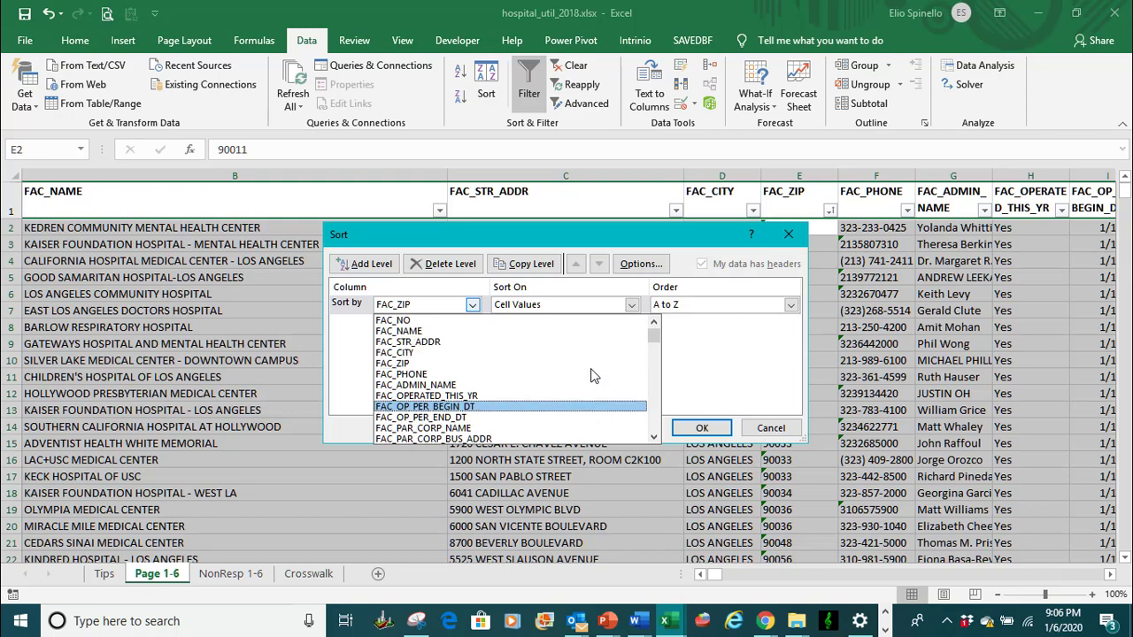
pyautogui.click(429, 353)
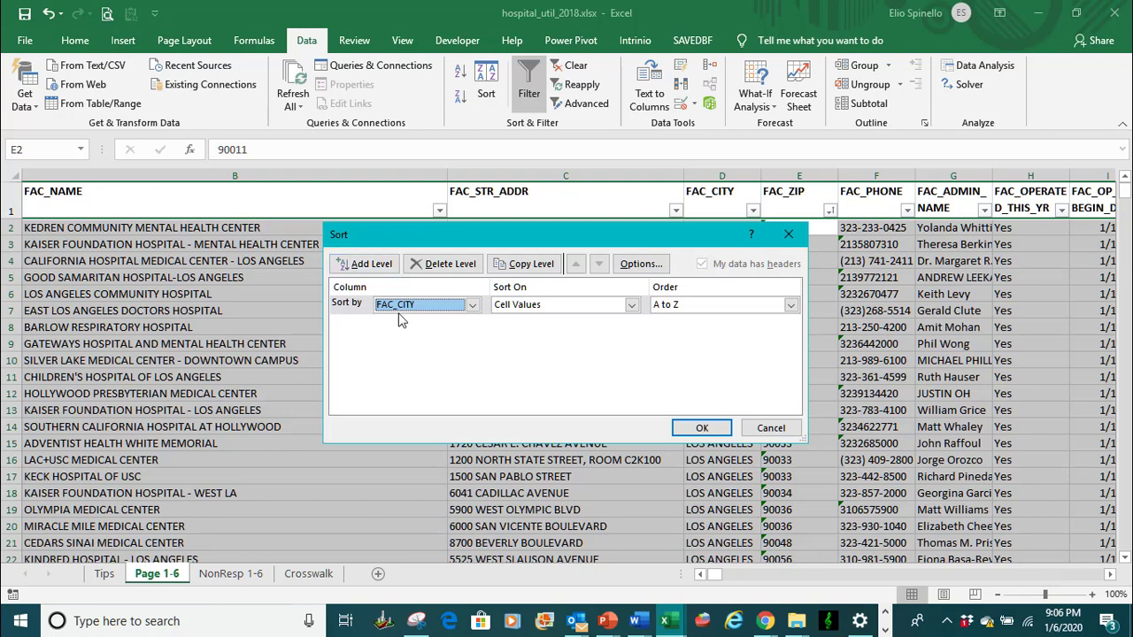
# Add a second sort level on TOT_LIC_BEDS with the order set to Largest to Smallest
pyautogui.click(381, 268)
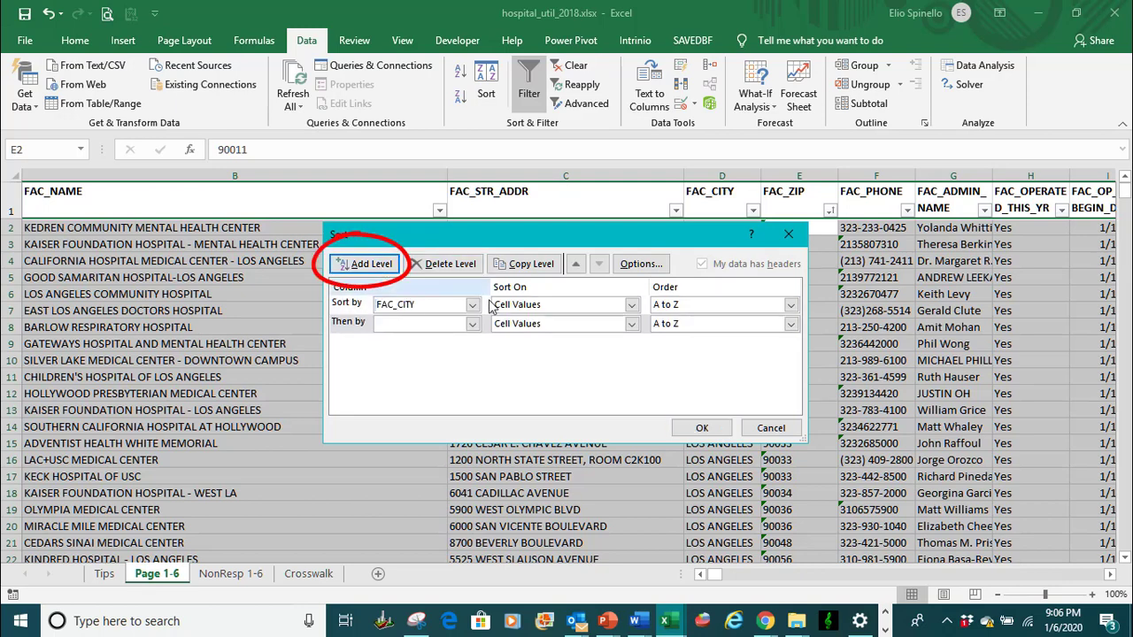
pyautogui.click(472, 324)
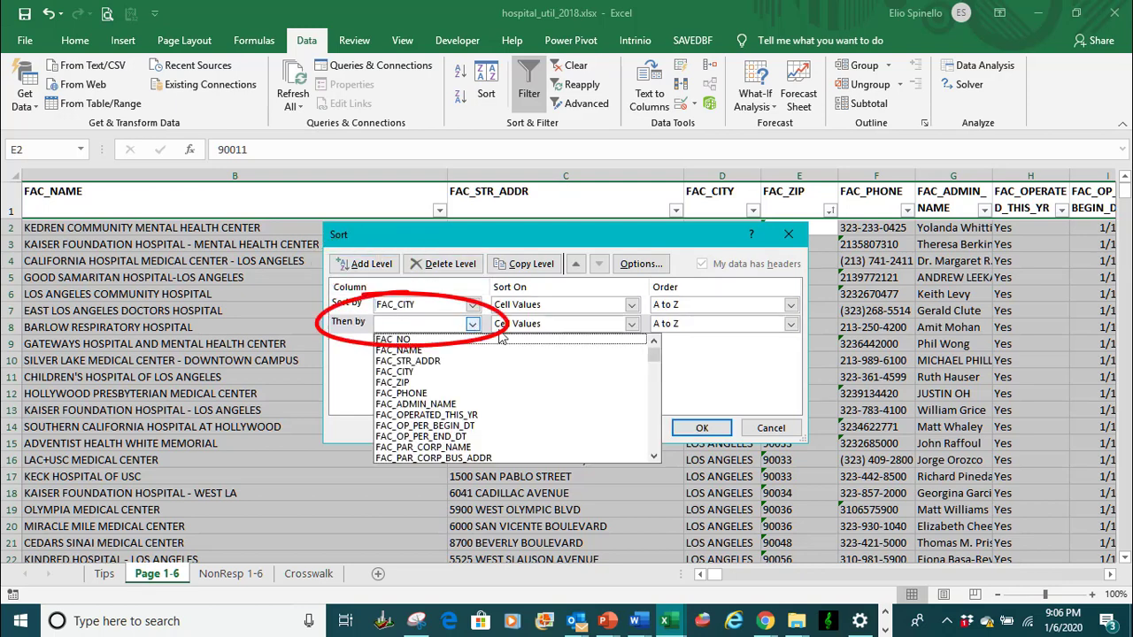
pyautogui.click(657, 434)
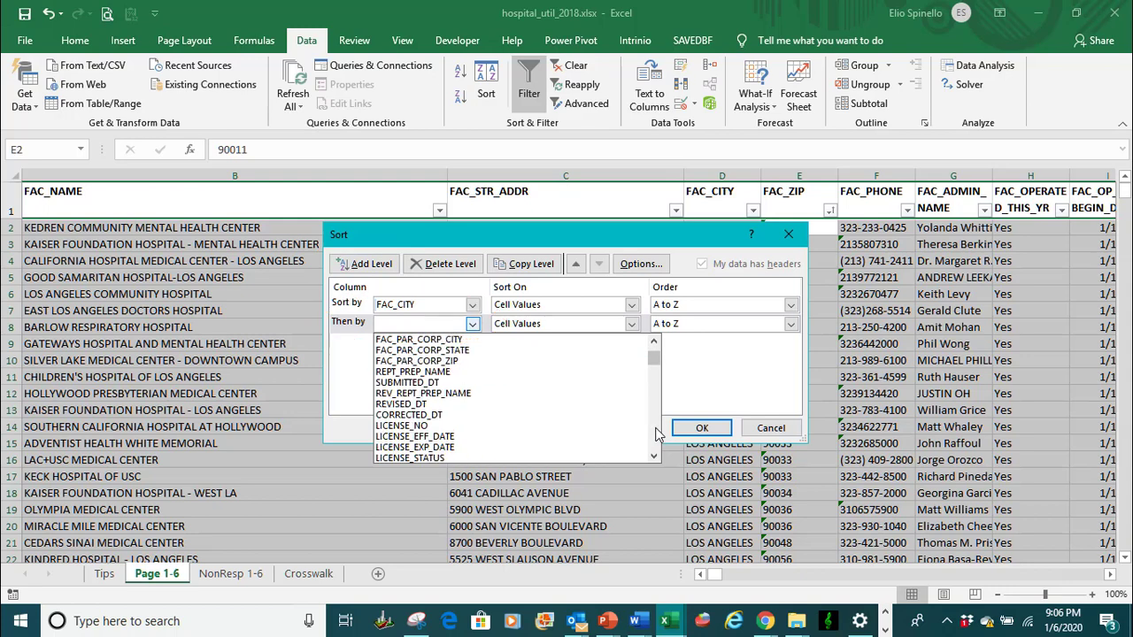
pyautogui.click(657, 434)
pyautogui.click(657, 434)
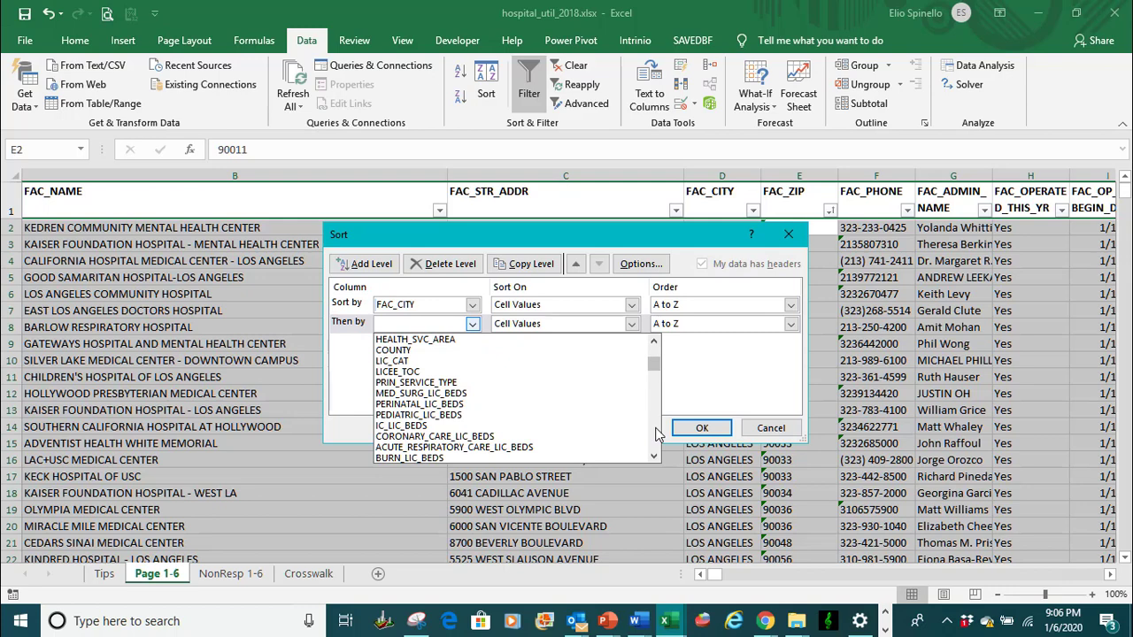
pyautogui.click(655, 457)
pyautogui.click(655, 457)
pyautogui.click(655, 456)
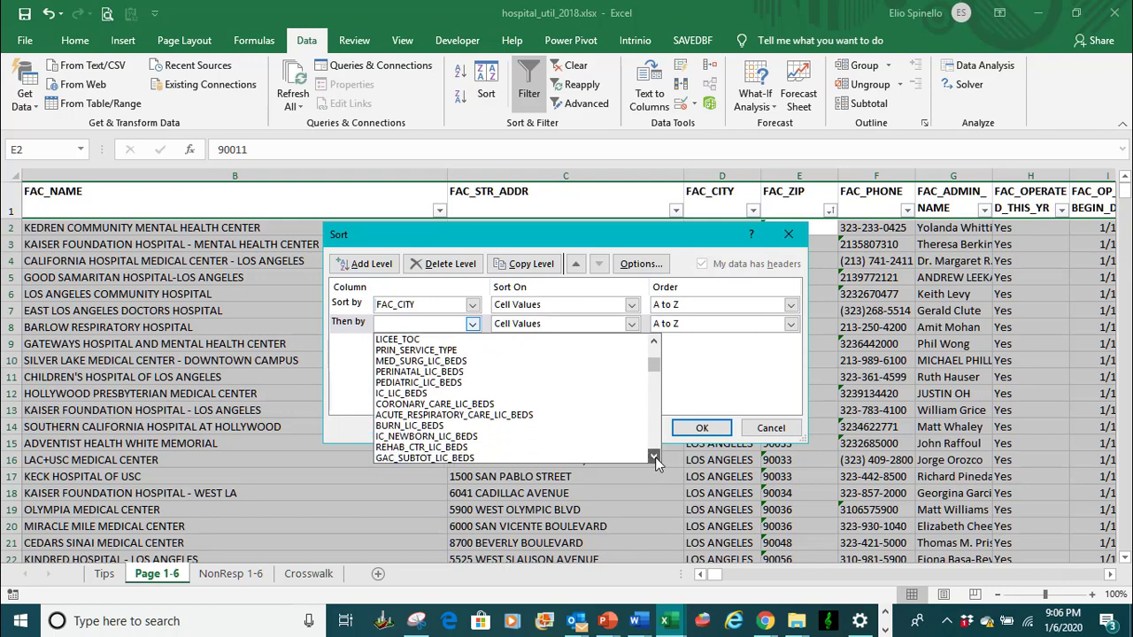
pyautogui.click(656, 456)
pyautogui.click(656, 457)
pyautogui.click(655, 457)
pyautogui.click(655, 457)
pyautogui.click(655, 457)
pyautogui.click(656, 456)
pyautogui.click(655, 457)
pyautogui.click(655, 457)
pyautogui.click(655, 457)
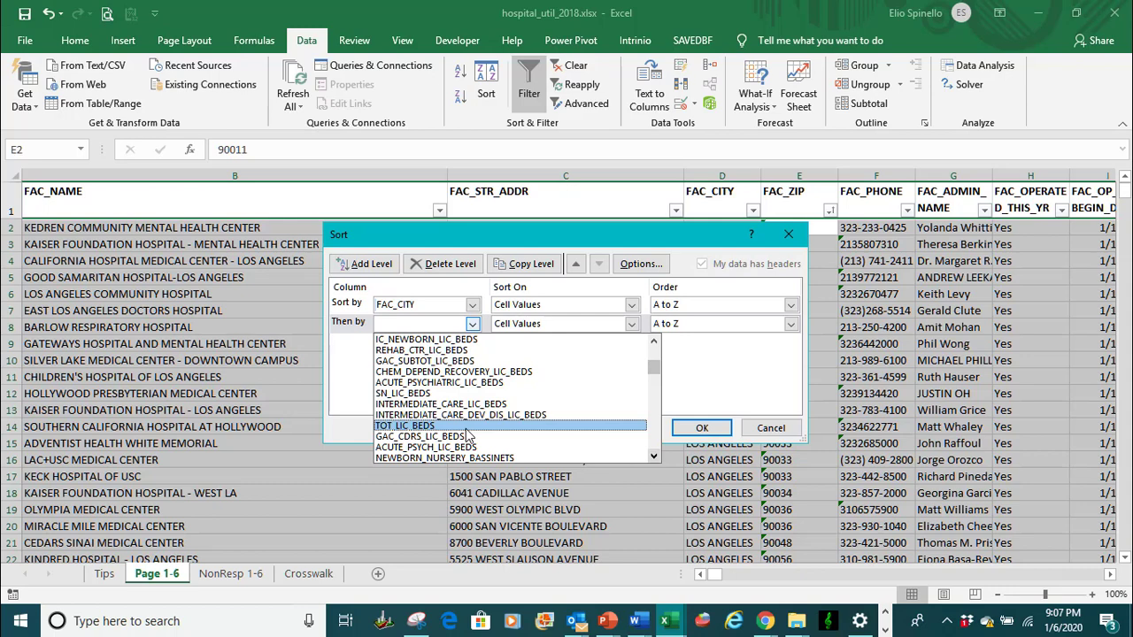
pyautogui.click(466, 428)
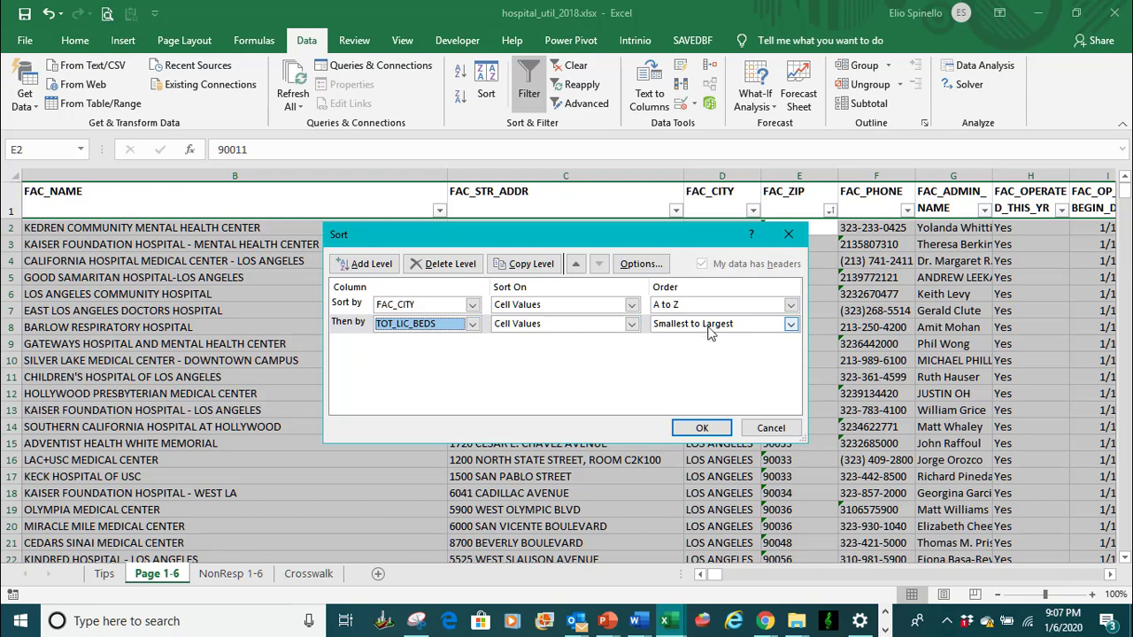
pyautogui.click(792, 327)
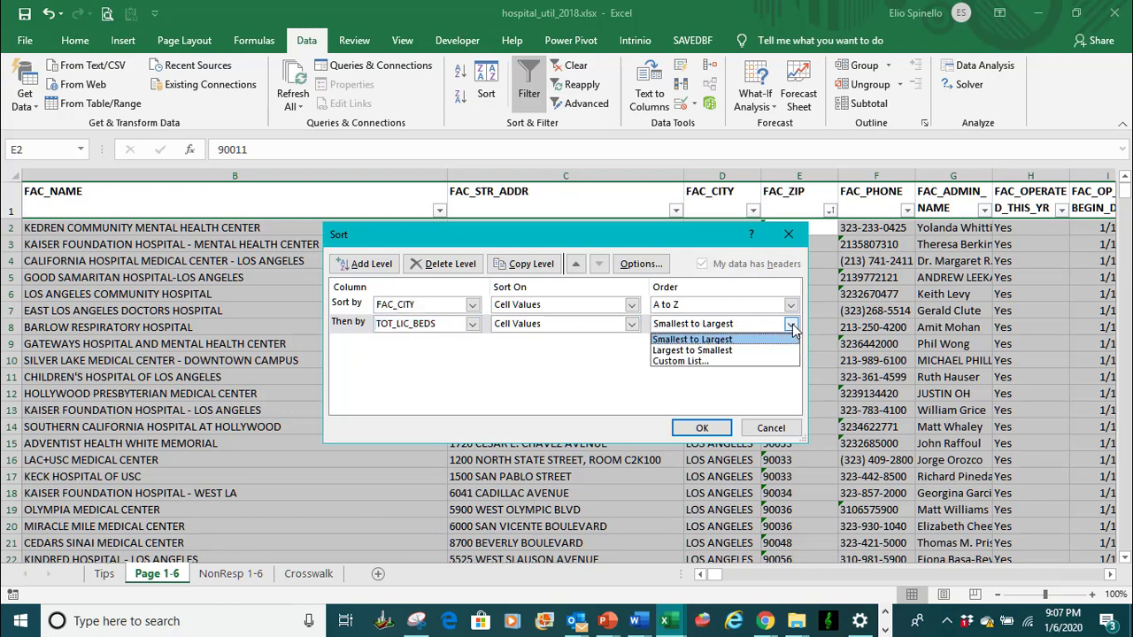
pyautogui.click(726, 351)
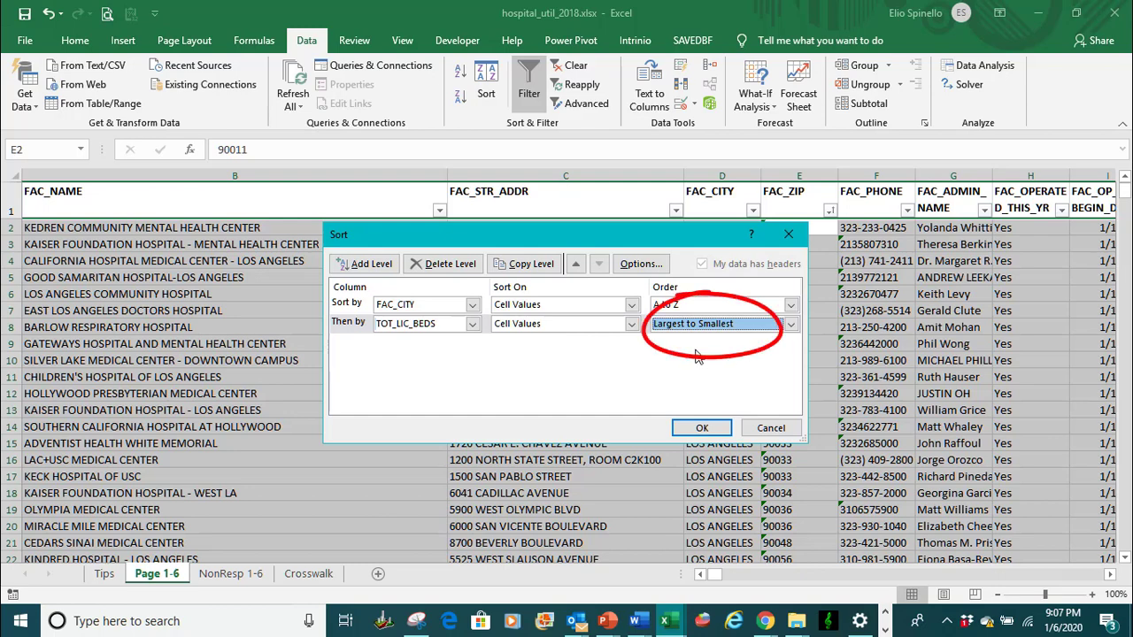
# Apply the two-level sort and check the TOT_LIC_BEDS order for the Anaheim hospitals in rows 6 to 9
pyautogui.click(701, 428)
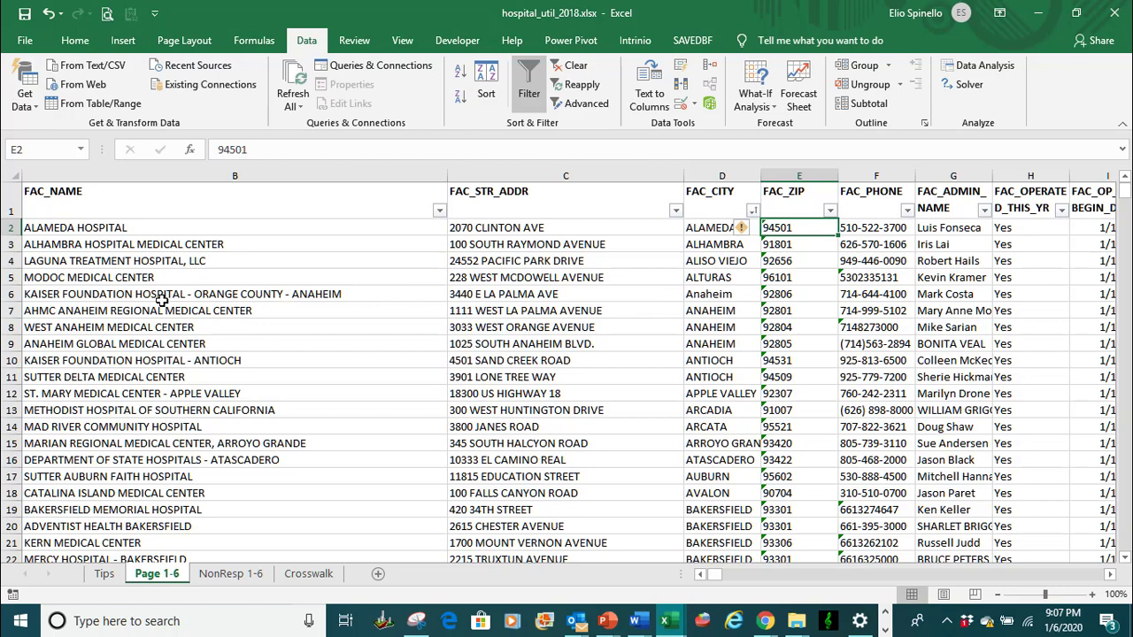
pyautogui.click(10, 294)
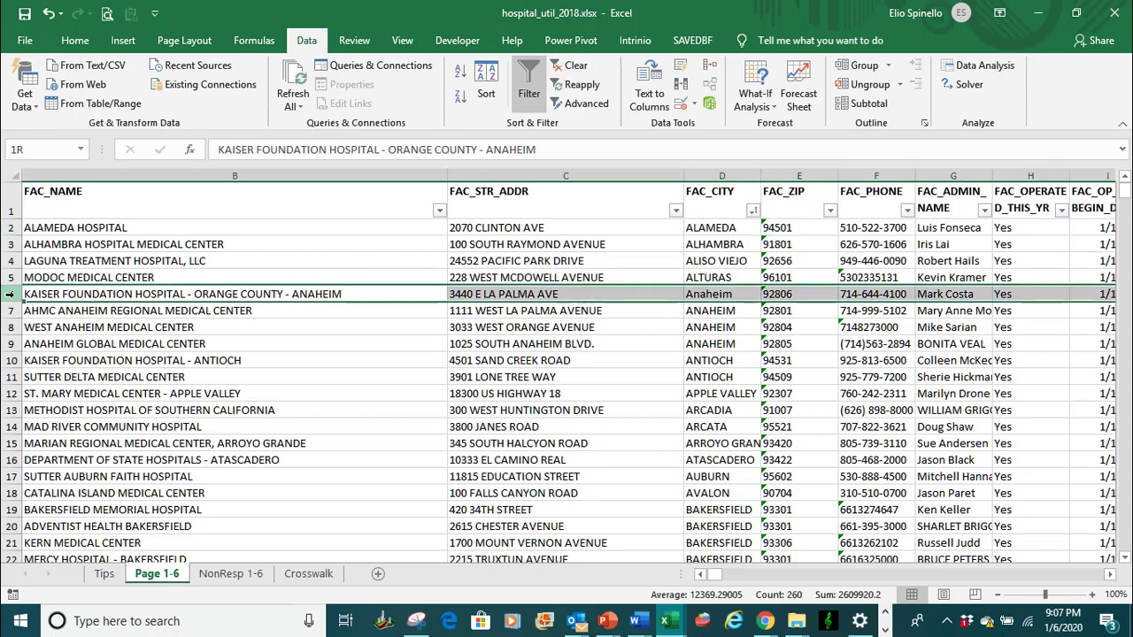
pyautogui.moveTo(10, 294); pyautogui.dragTo(6, 343)
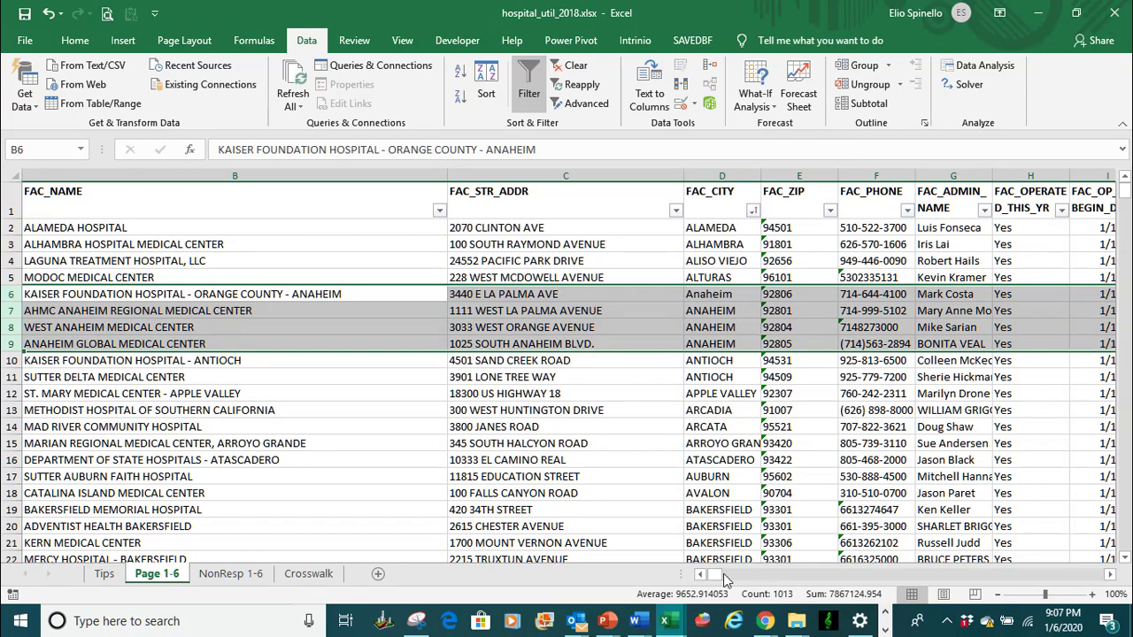
pyautogui.moveTo(715, 574); pyautogui.dragTo(771, 556)
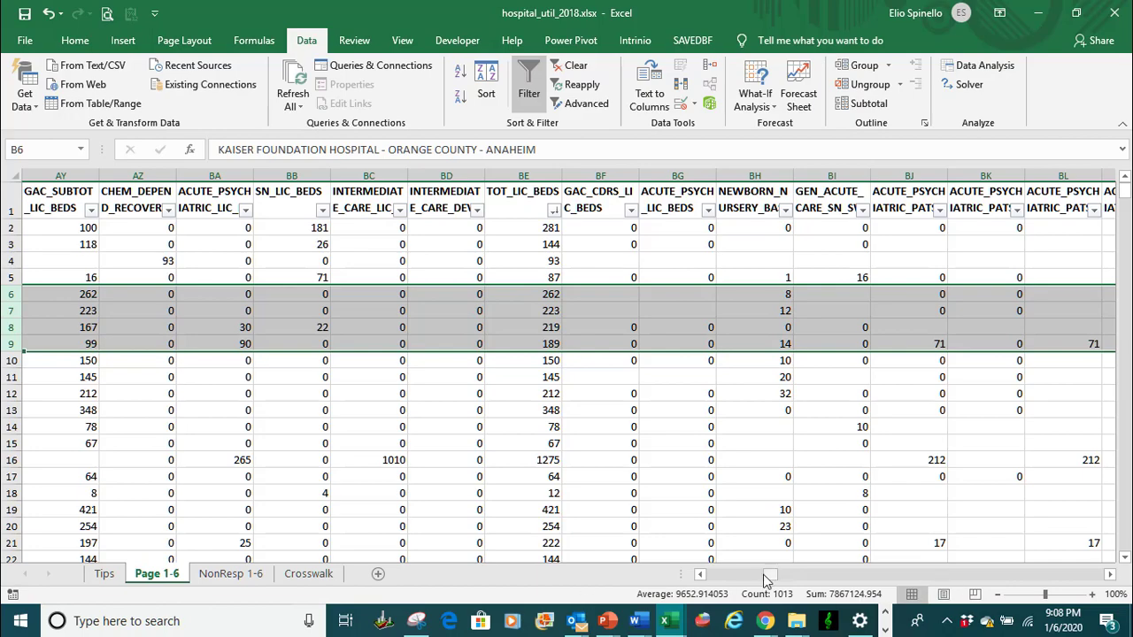
pyautogui.moveTo(767, 580); pyautogui.dragTo(703, 576)
pyautogui.scroll(-1, 166, 275)
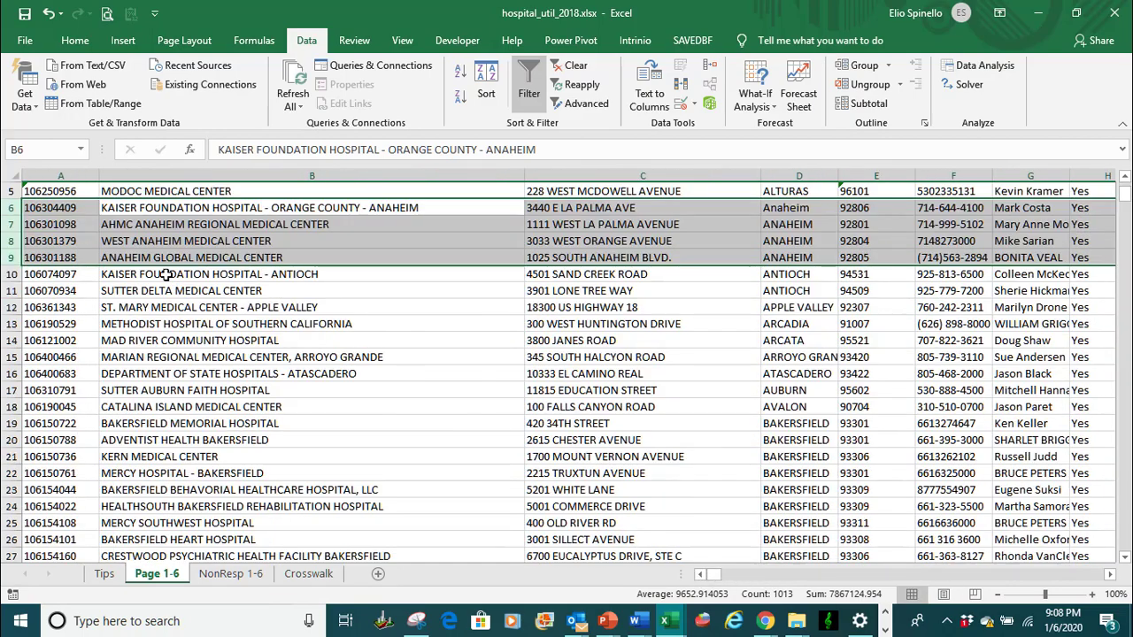
pyautogui.scroll(2, 305, 347)
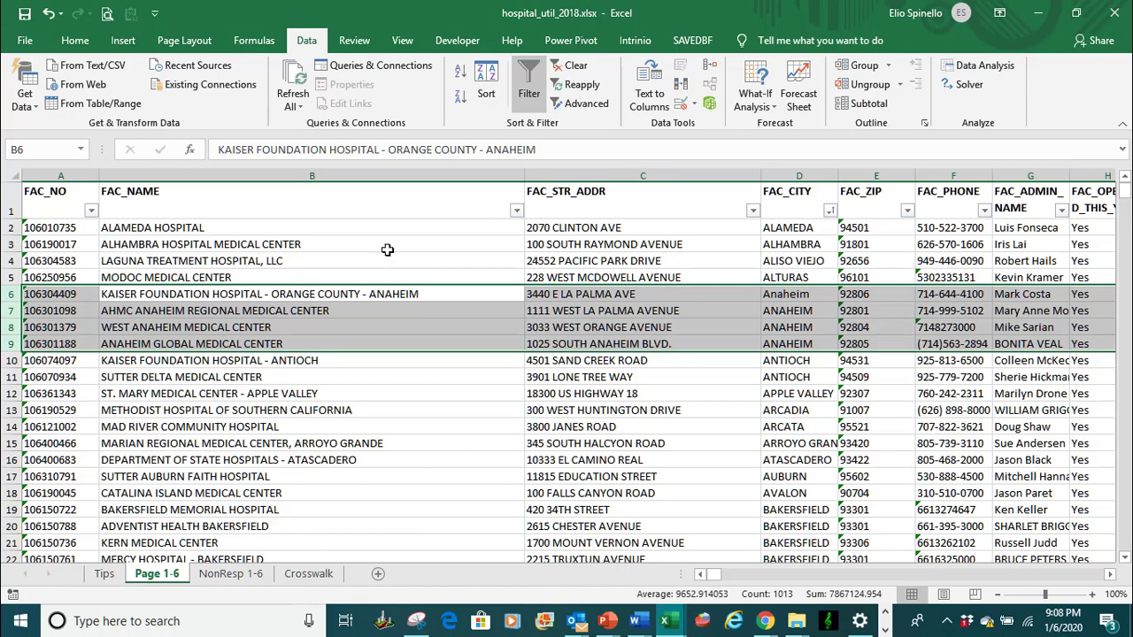
pyautogui.click(473, 445)
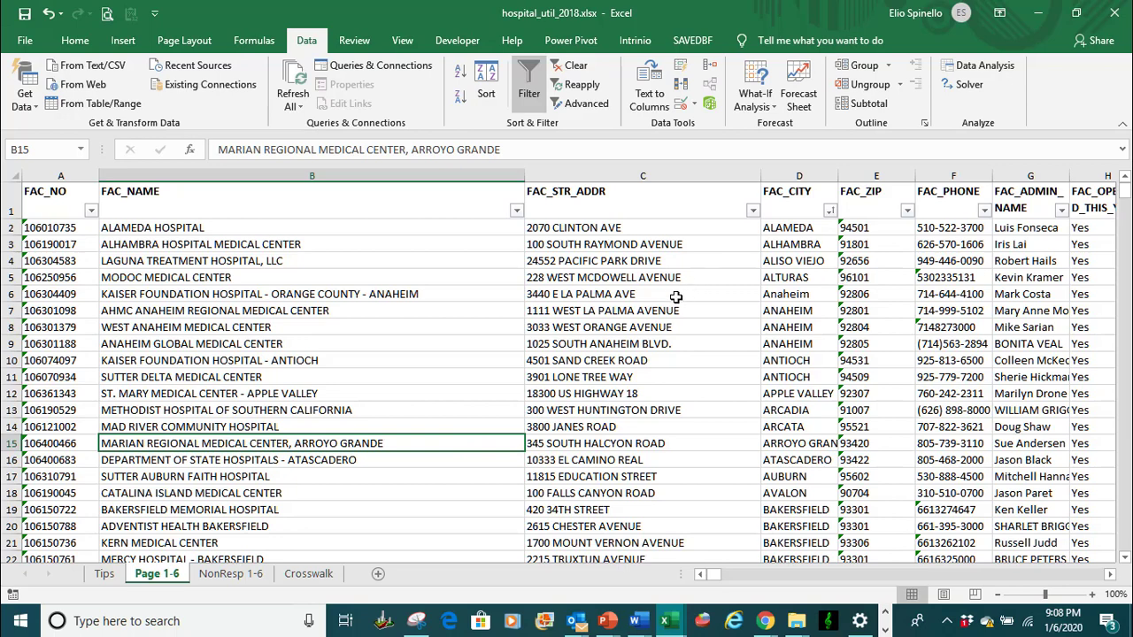
# Sort the facility table by FAC_NAME in ascending order, in descending order, and back in ascending order
pyautogui.click(147, 257)
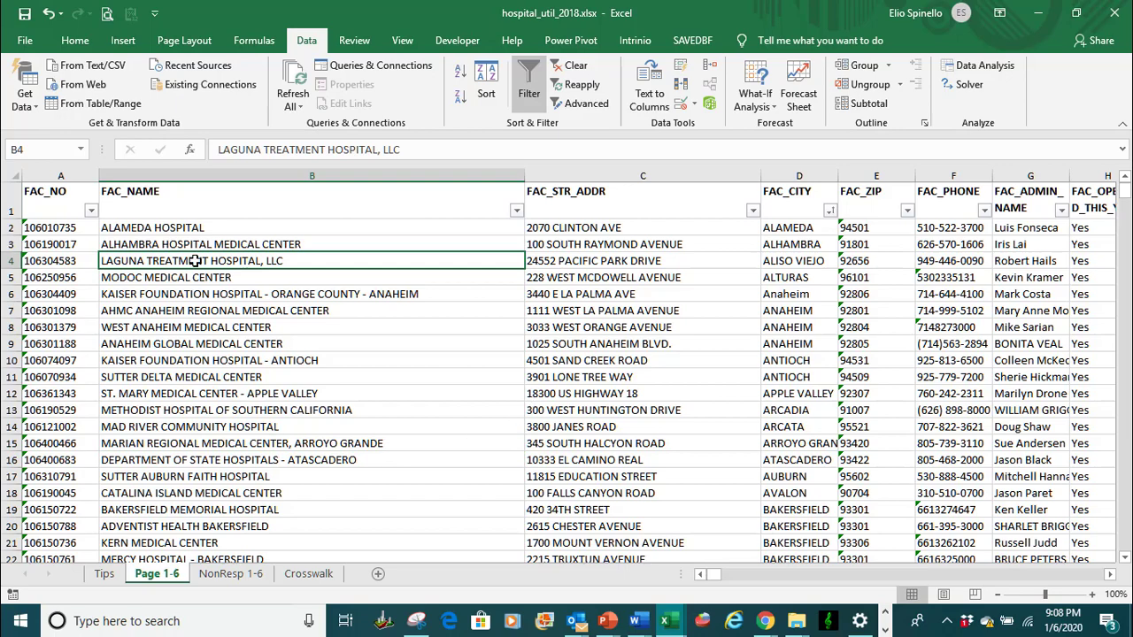
pyautogui.click(466, 77)
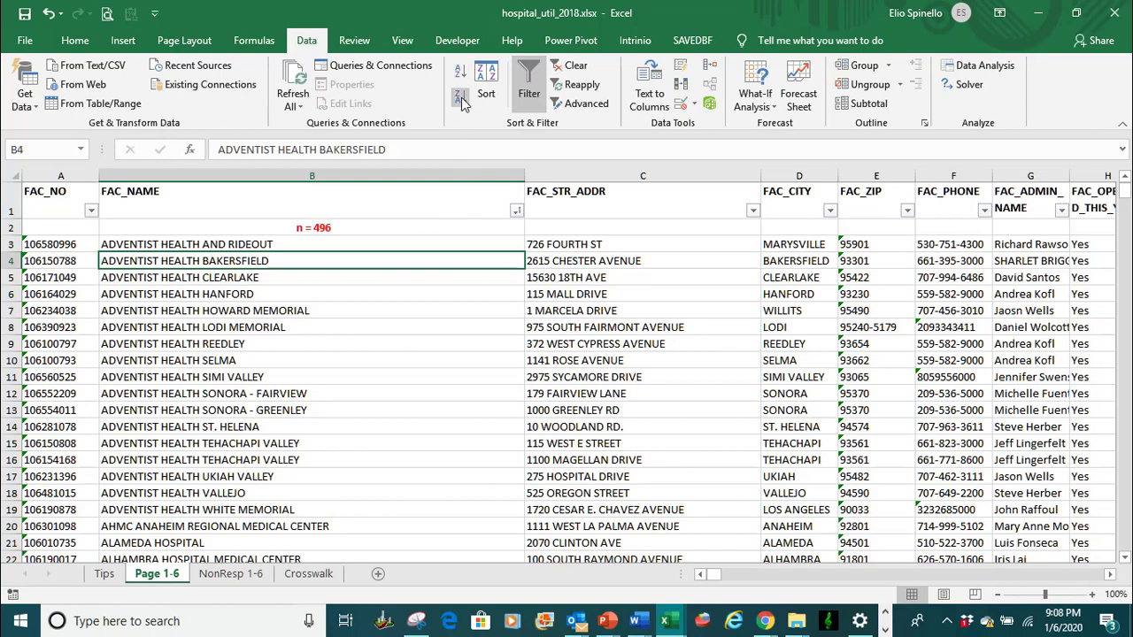
pyautogui.click(462, 100)
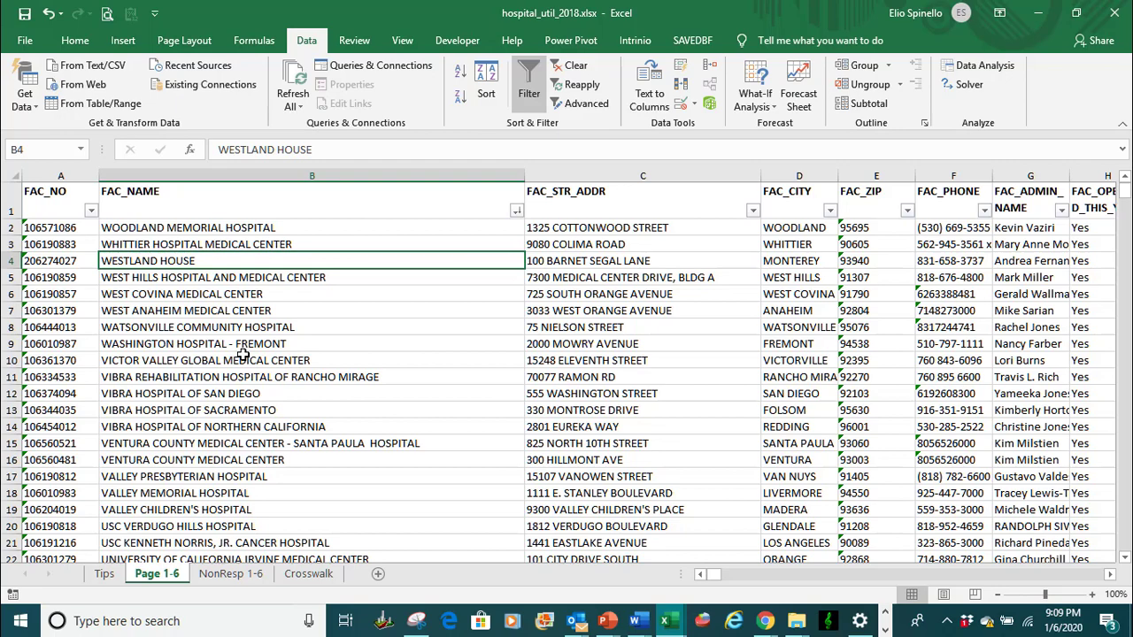
pyautogui.click(461, 75)
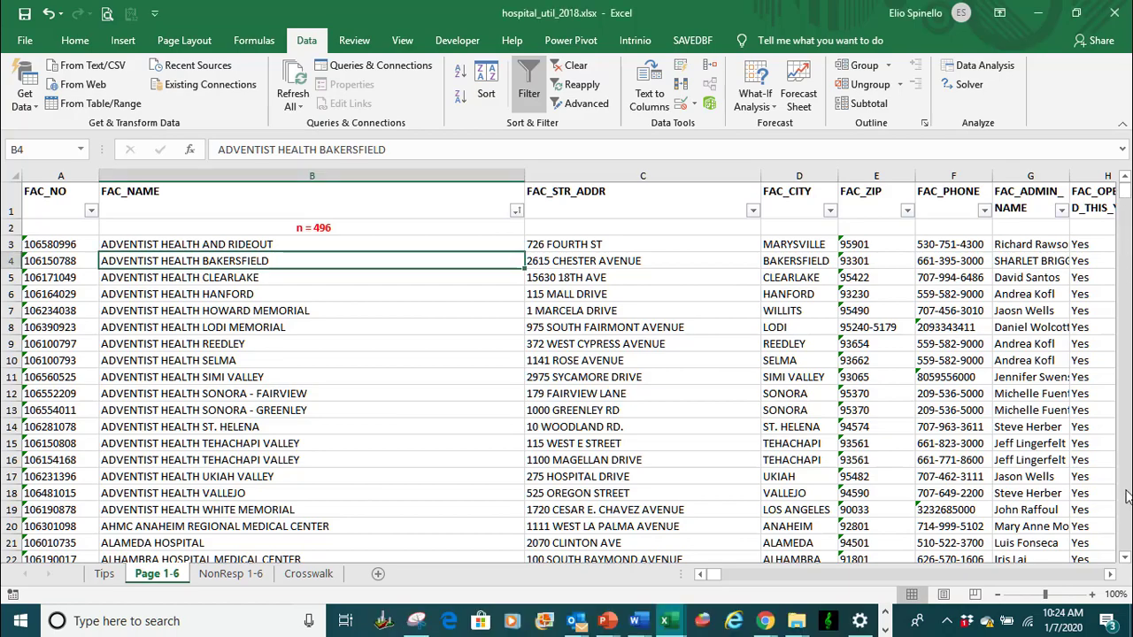
# Check the sorted records down to the last row and delete the "n = 496" row directly beneath the headers
pyautogui.scroll(-20, 1125, 547)
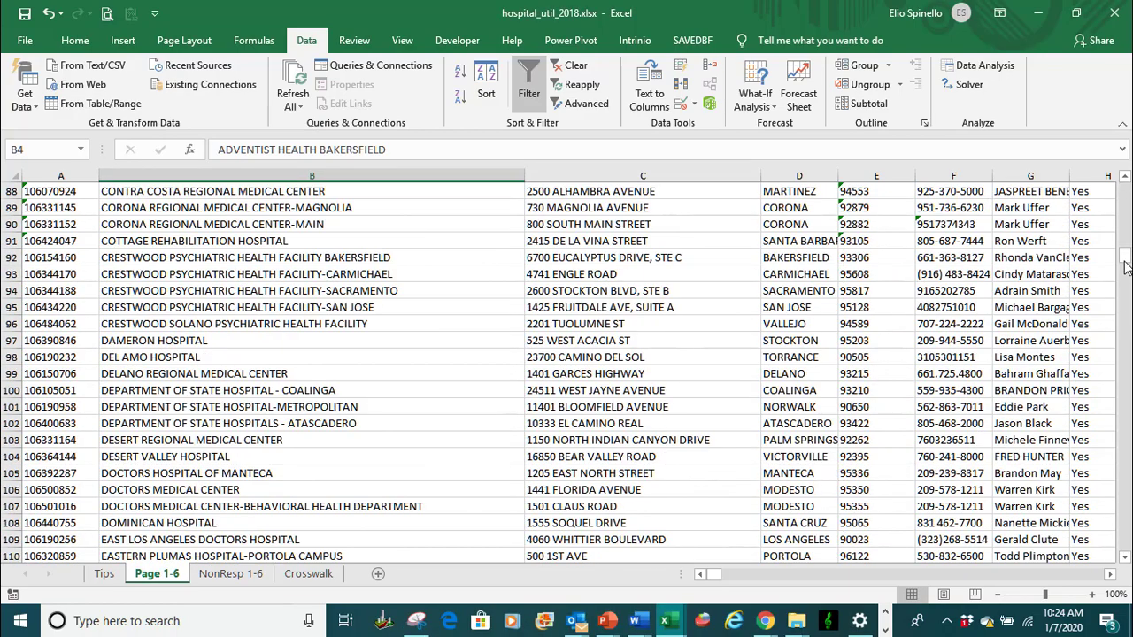
pyautogui.scroll(-20, 1127, 353)
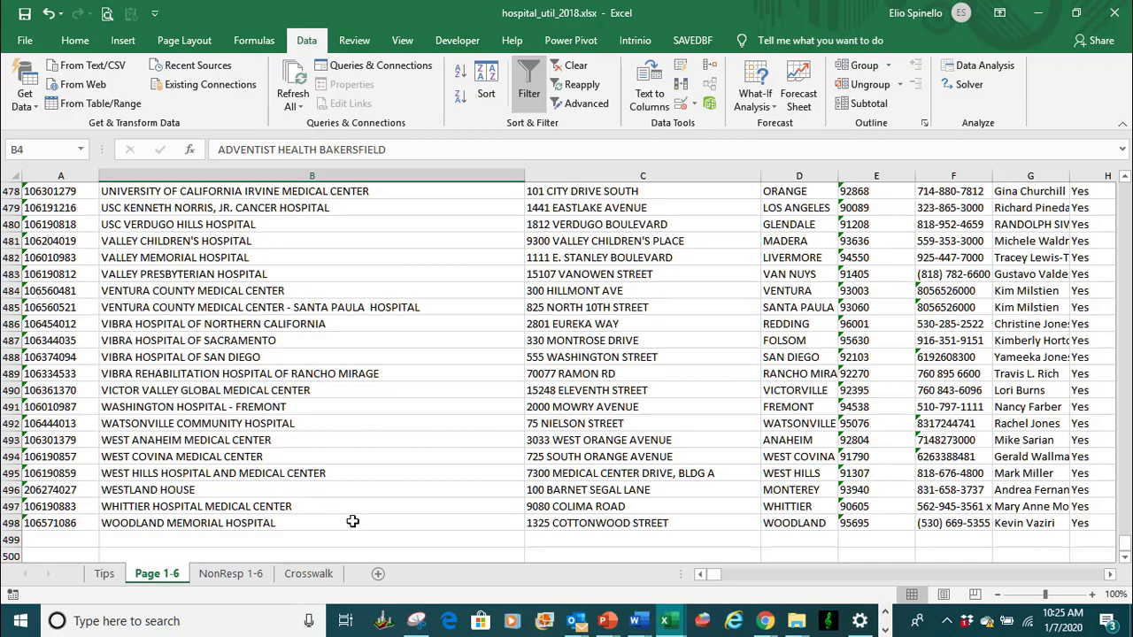
pyautogui.moveTo(1125, 543); pyautogui.dragTo(1125, 210)
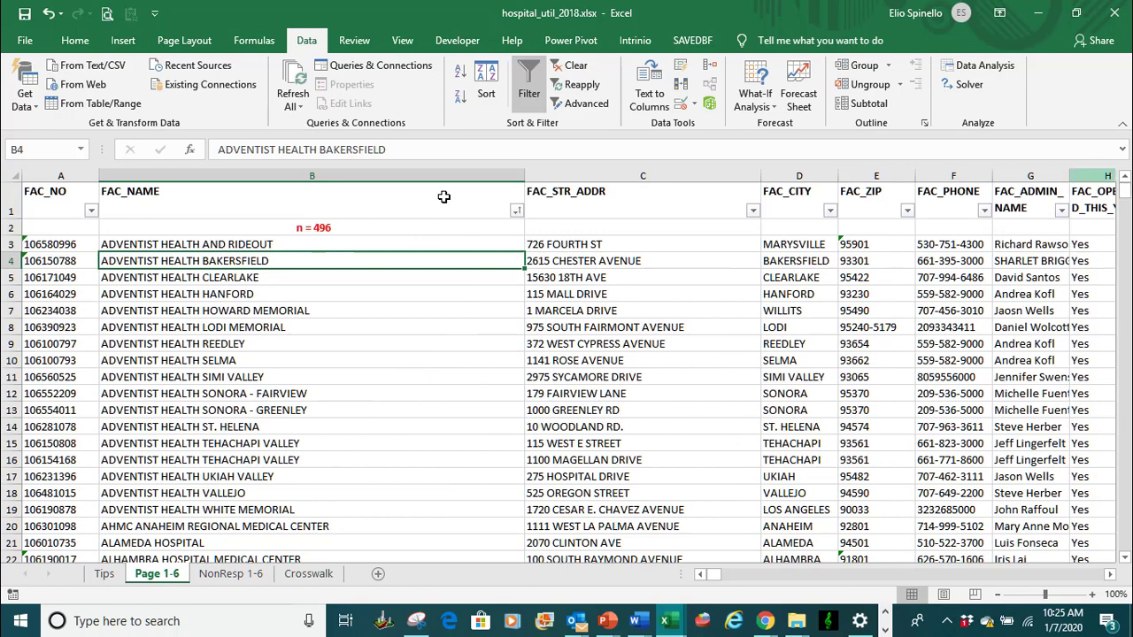
pyautogui.click(365, 227)
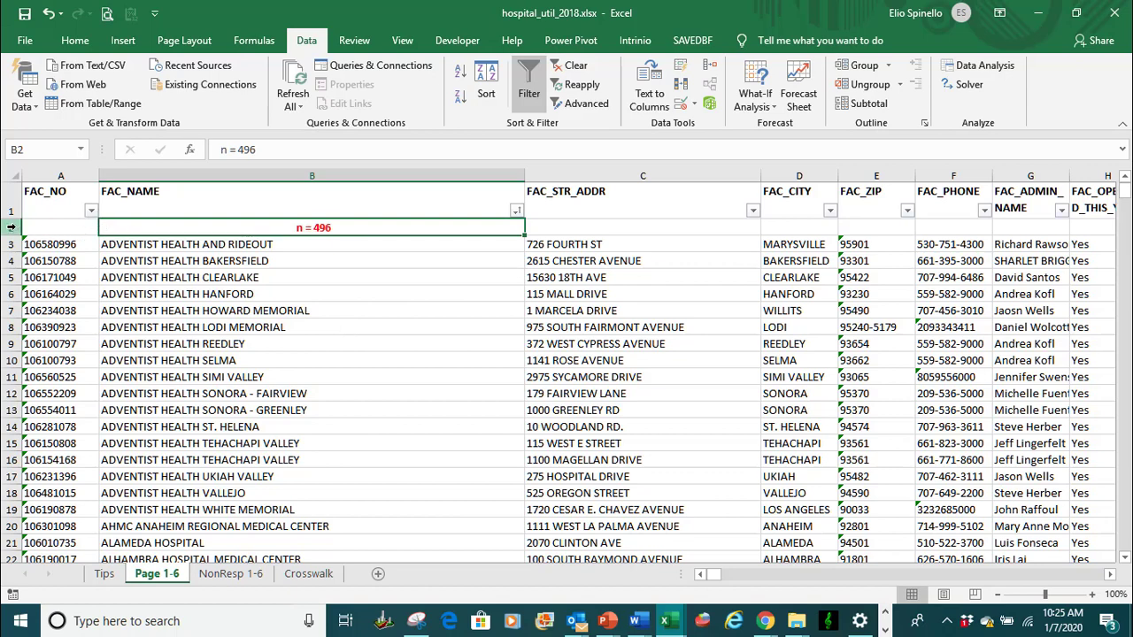
pyautogui.click(12, 227)
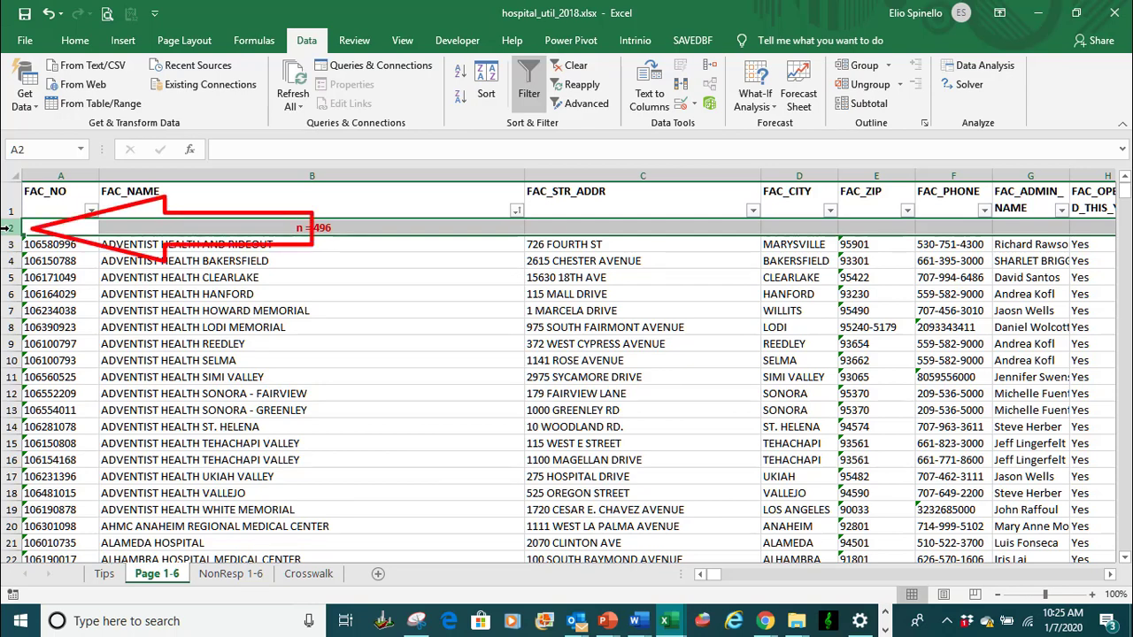
pyautogui.rightClick(8, 228)
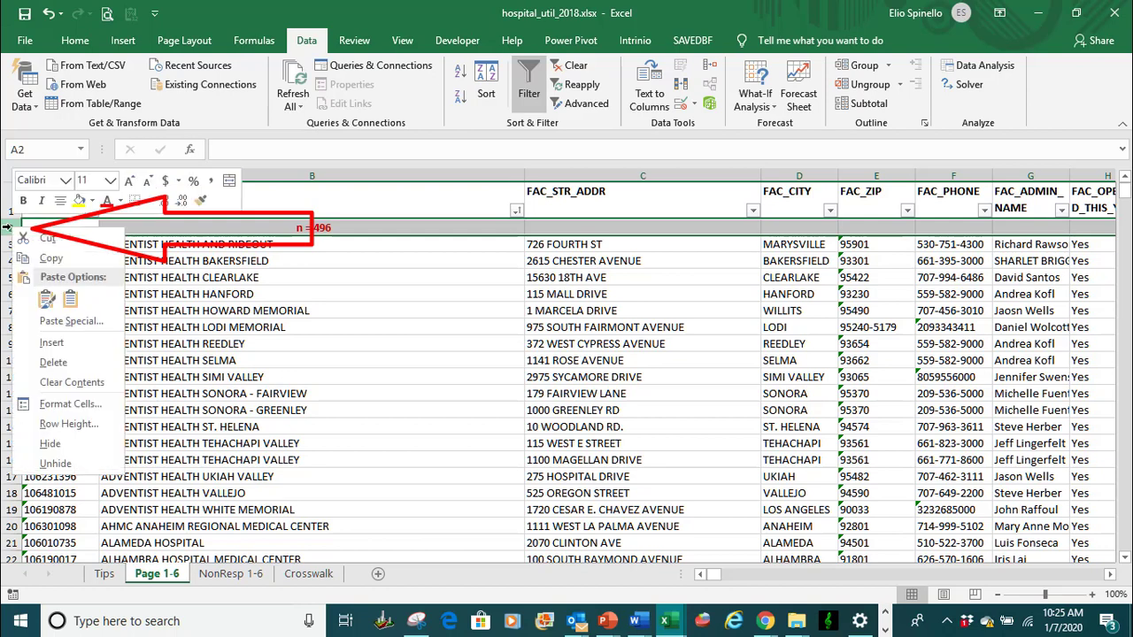
pyautogui.click(53, 363)
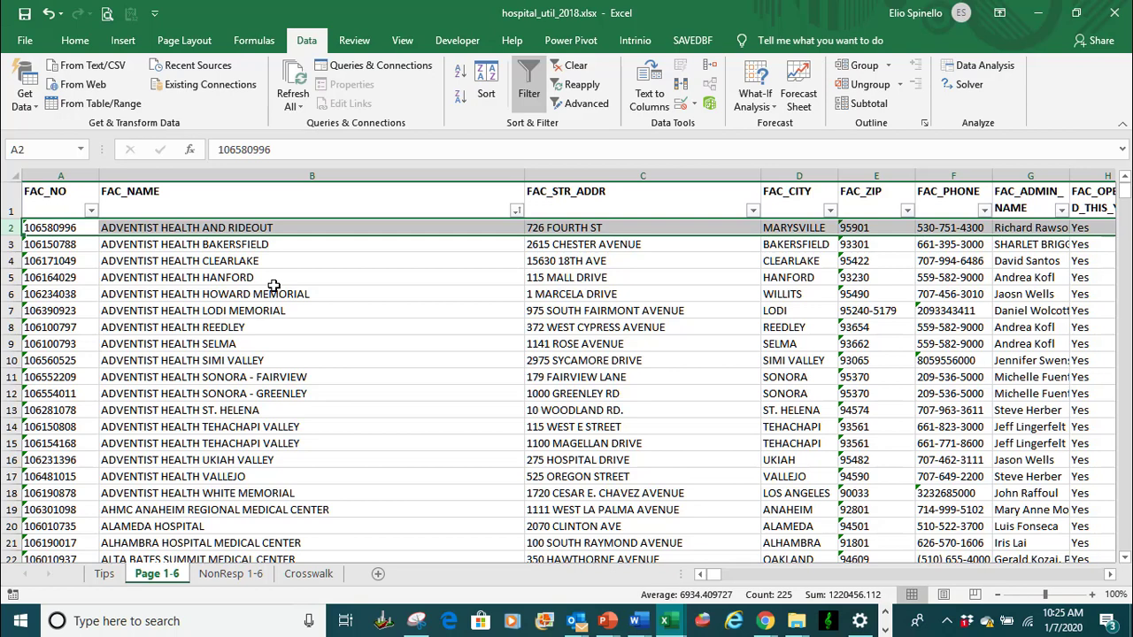
# Sort the facility table by FAC_STR_ADDR in ascending order, and re-sort it by FAC_NAME in ascending order
pyautogui.click(555, 228)
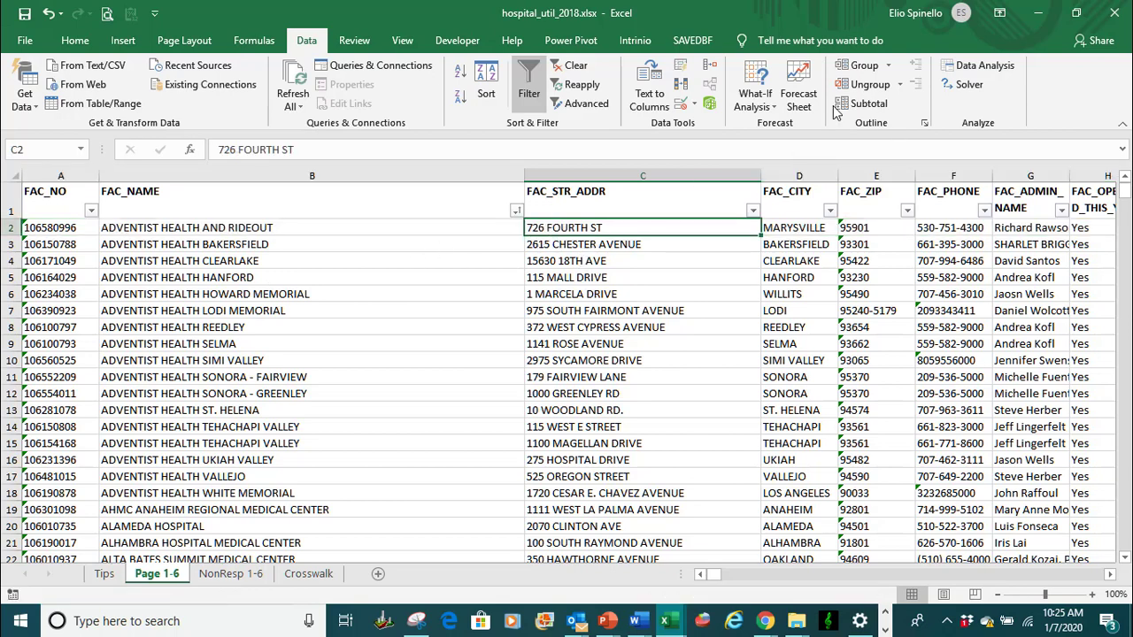
pyautogui.click(459, 72)
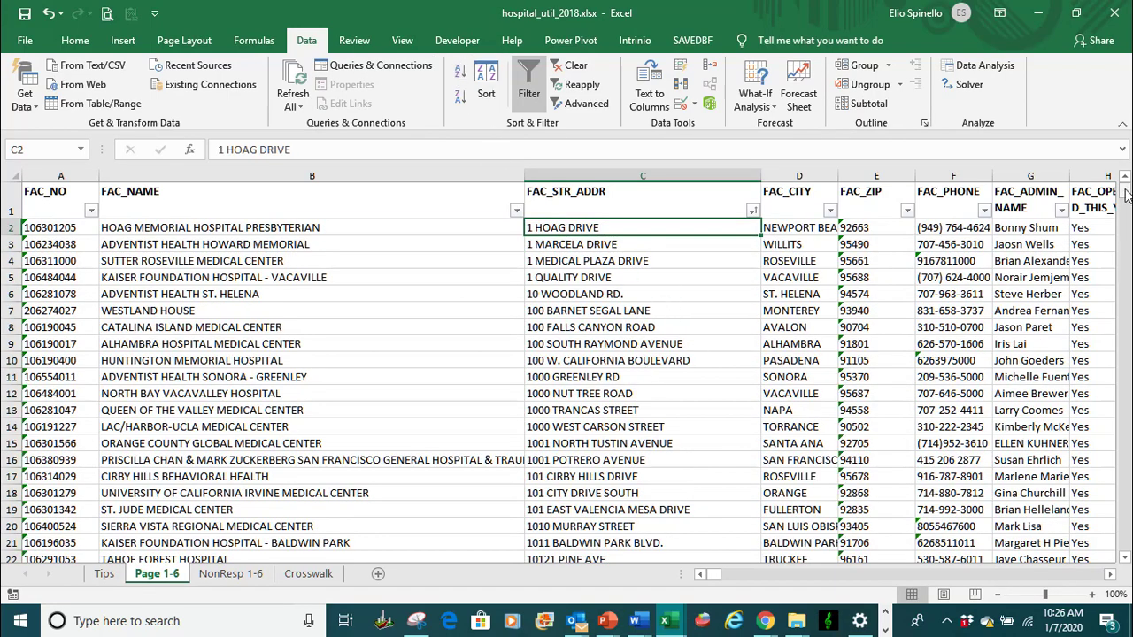
pyautogui.moveTo(1126, 195)
pyautogui.mouseDown()
pyautogui.moveTo(1126, 554)
pyautogui.moveTo(1116, 178)
pyautogui.mouseUp()
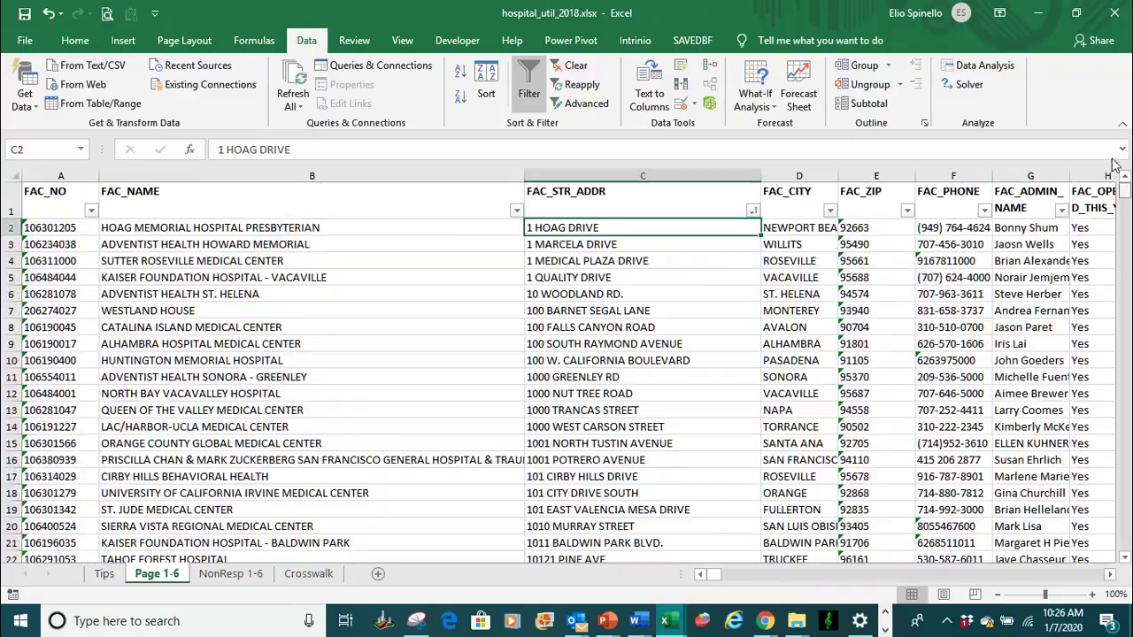
pyautogui.click(199, 228)
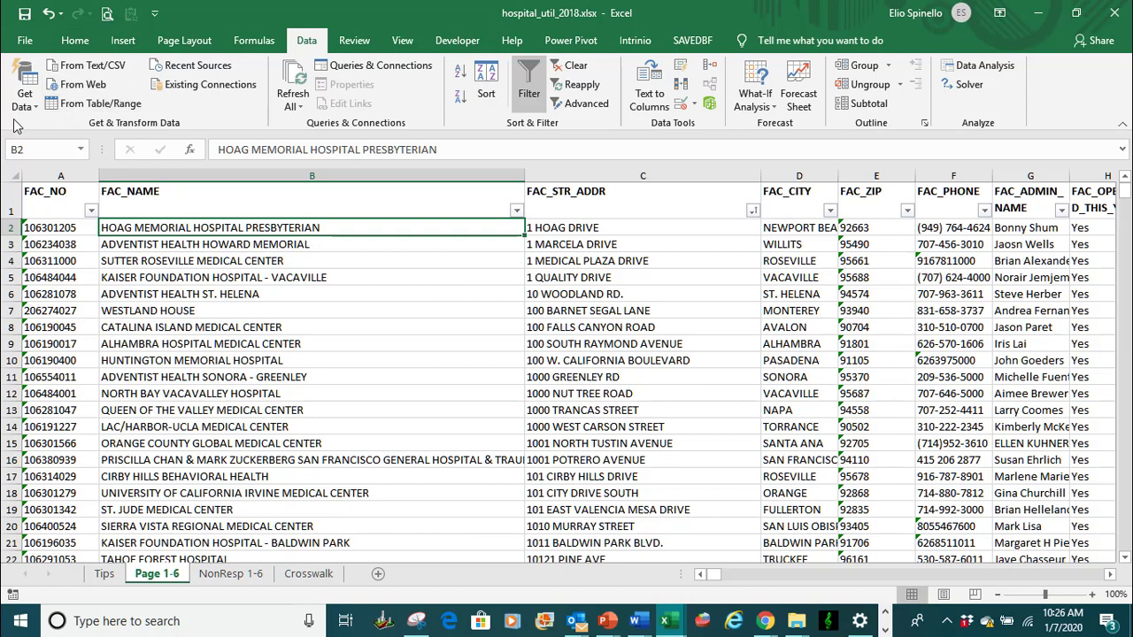
pyautogui.click(461, 73)
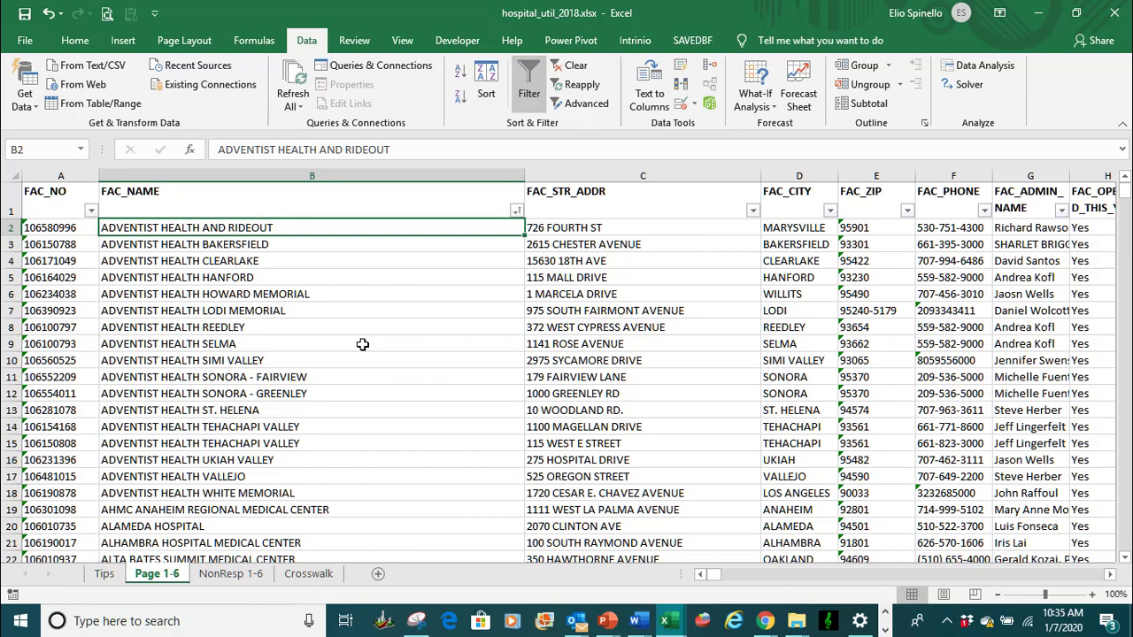
# Create a PivotTable on a new worksheet from the range 'Page 1-6'!$A$1:$MO$497
pyautogui.click(122, 40)
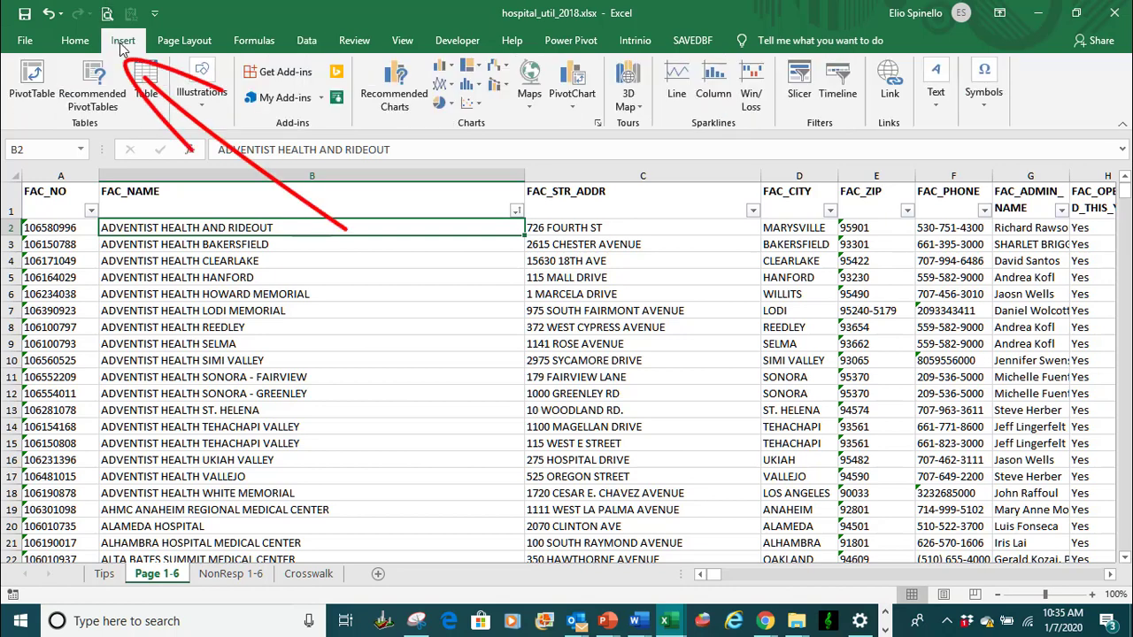
pyautogui.click(31, 99)
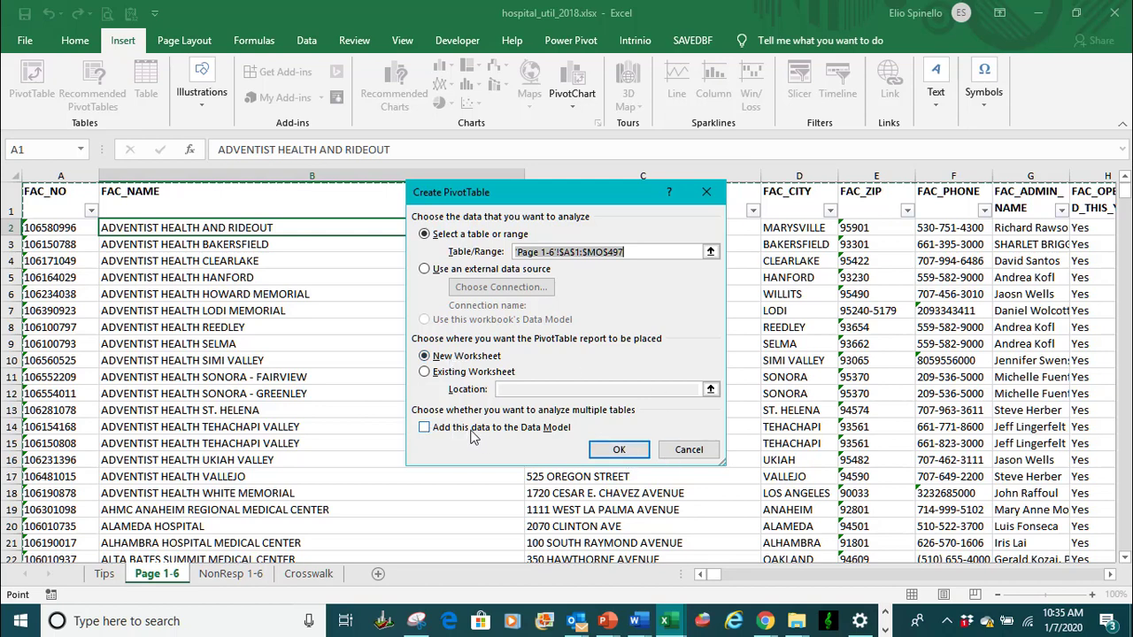
pyautogui.click(620, 450)
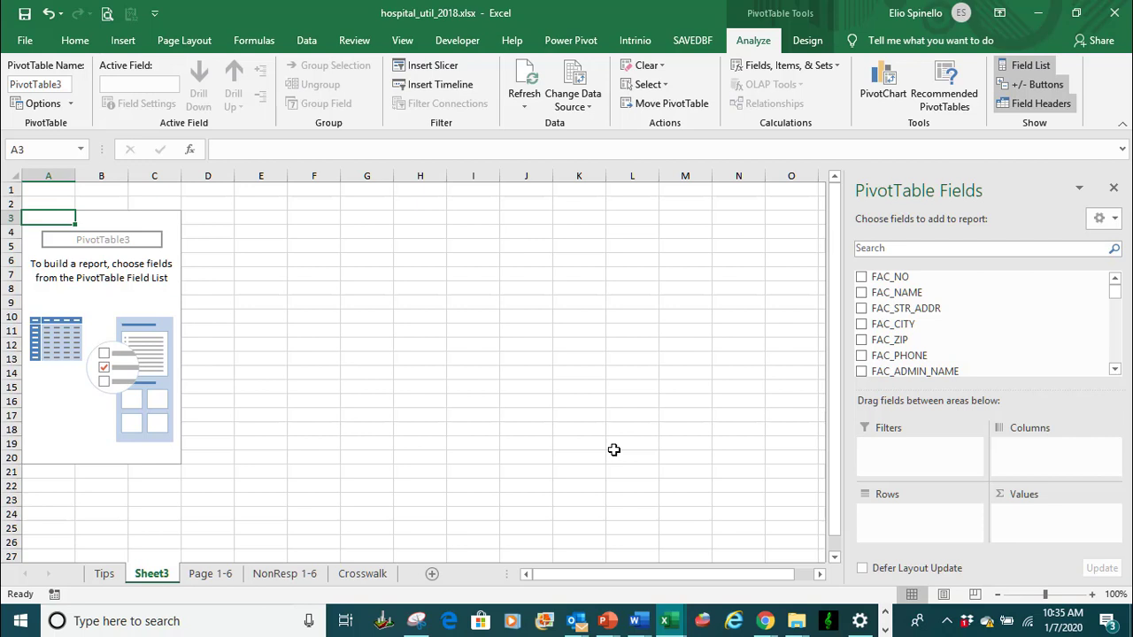
# Rename the new PivotTable worksheet as Pivot Table 1
pyautogui.rightClick(165, 580)
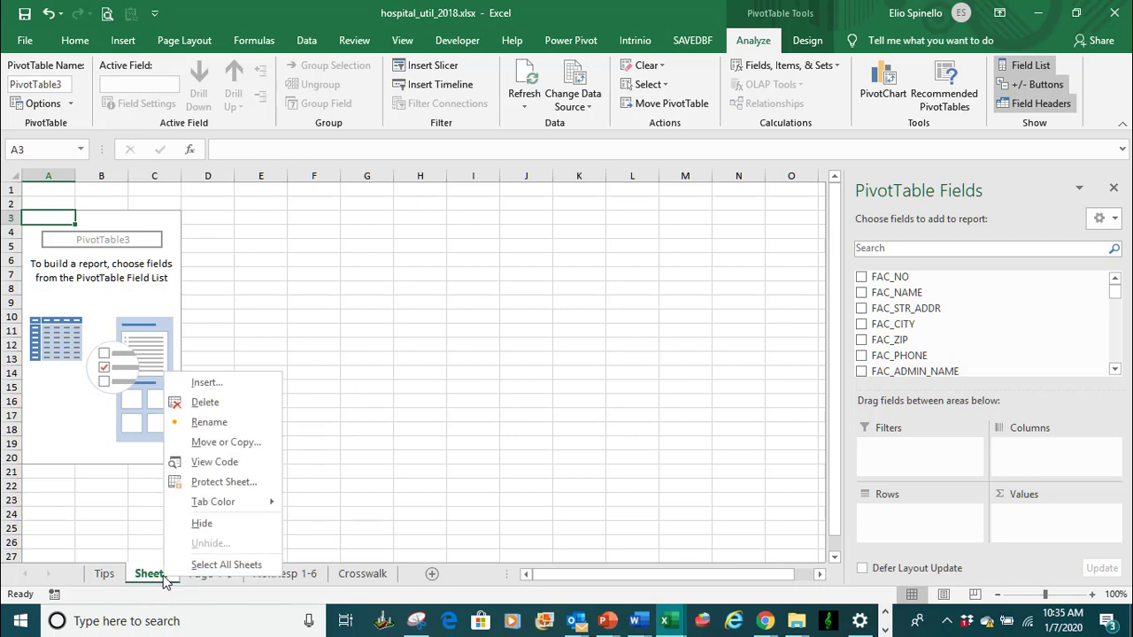
pyautogui.click(237, 422)
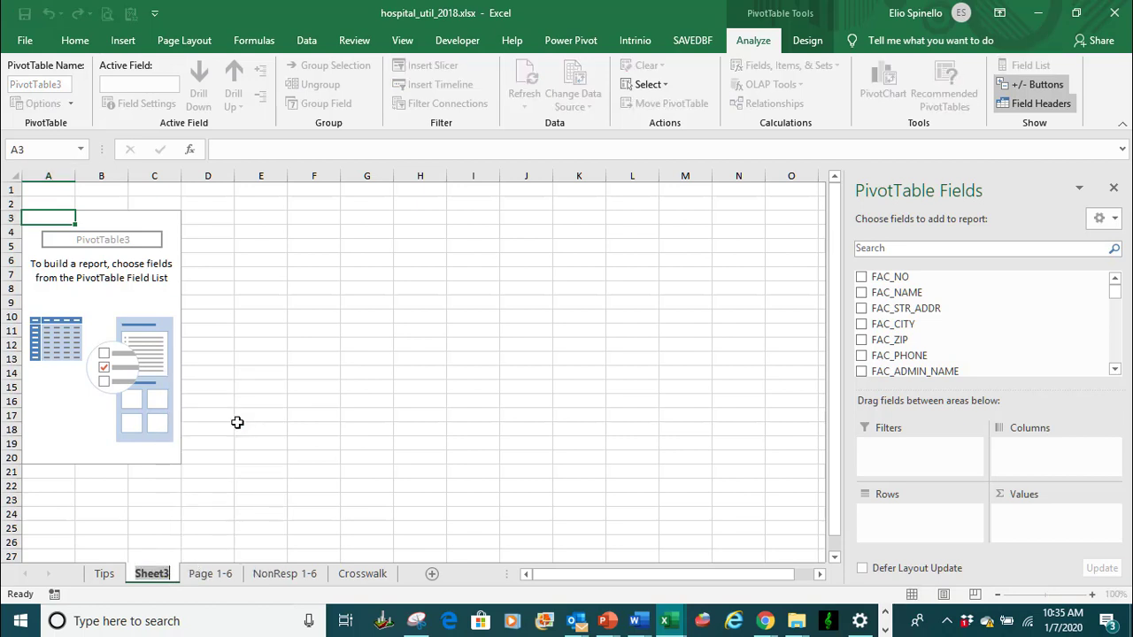
pyautogui.write('P')
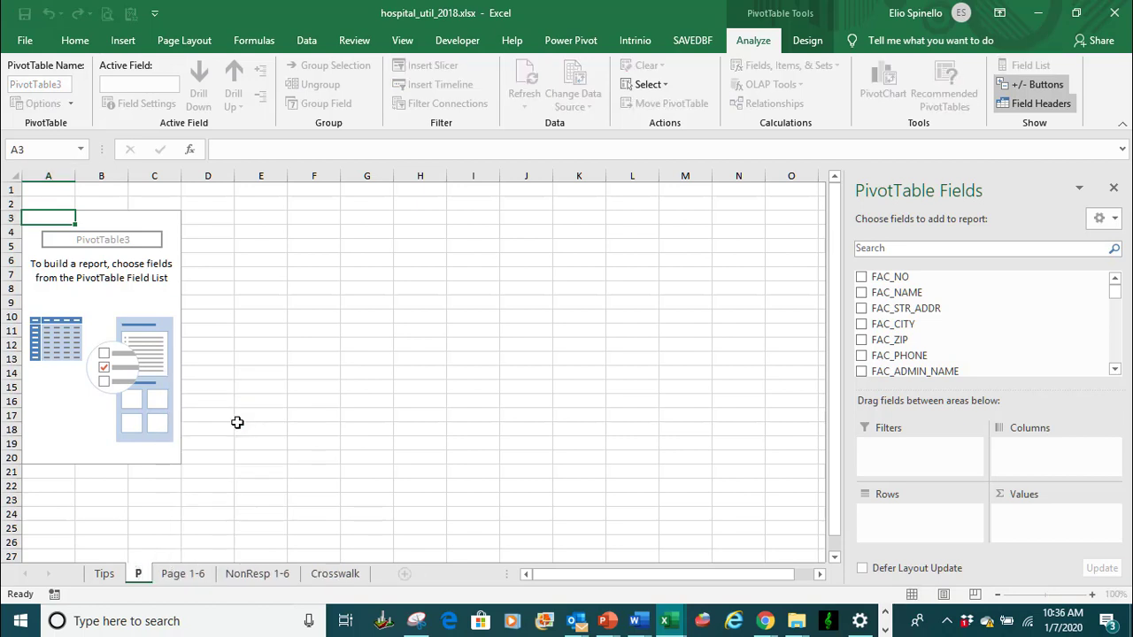
pyautogui.write('ivot')
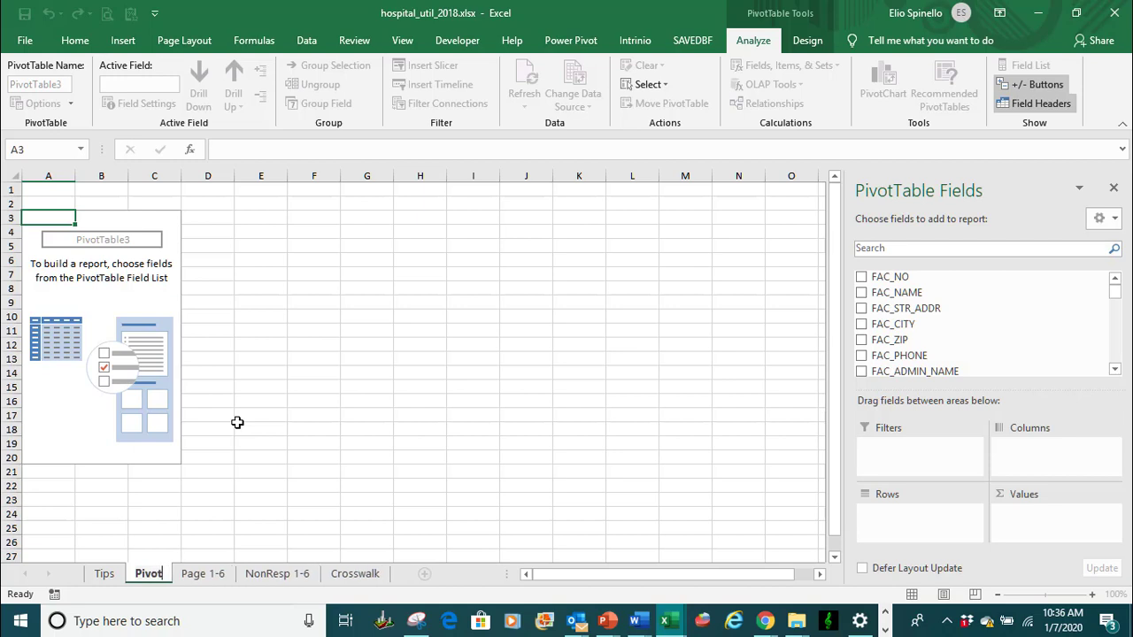
pyautogui.write(' Tsb')
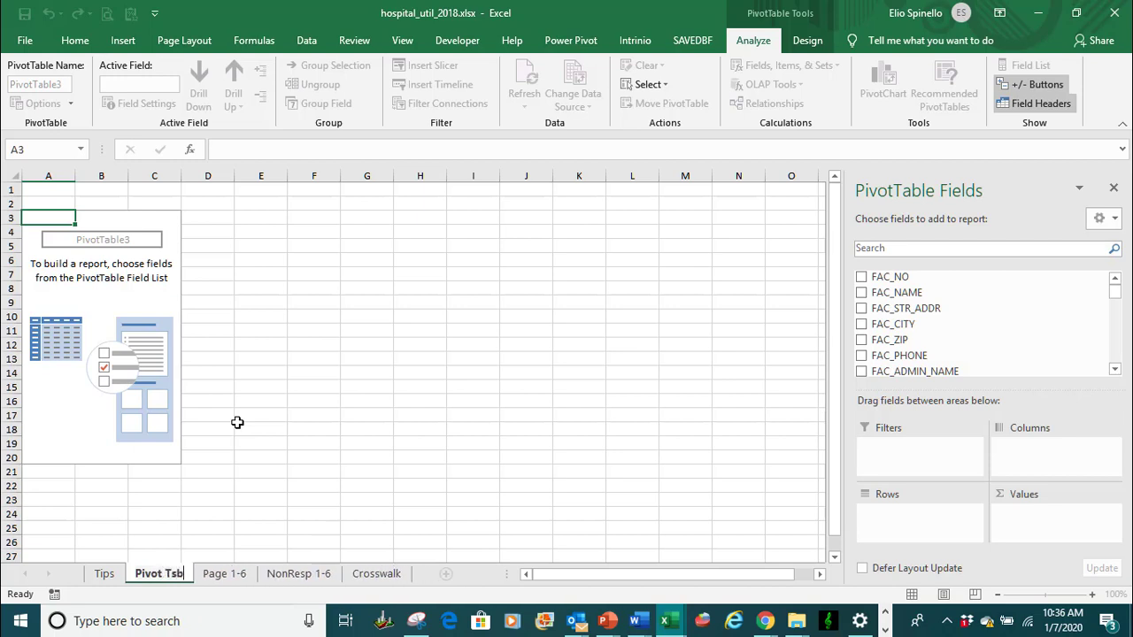
pyautogui.press('BackSpace')
pyautogui.press('BackSpace')
pyautogui.write('able 2')
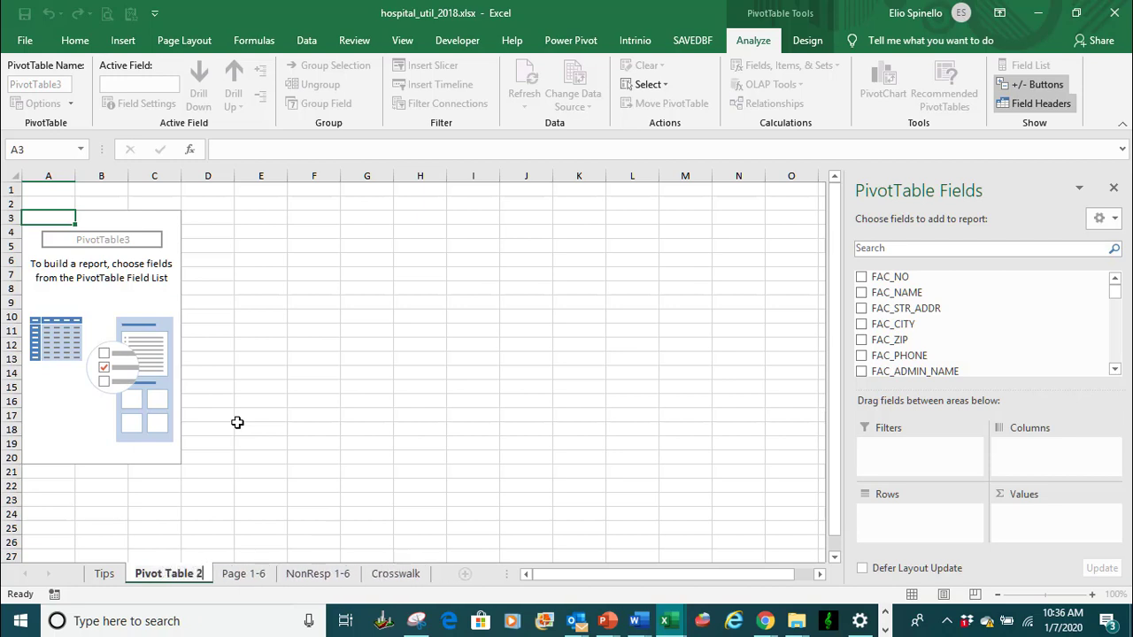
pyautogui.press('BackSpace')
pyautogui.write('1')
pyautogui.press('Return')
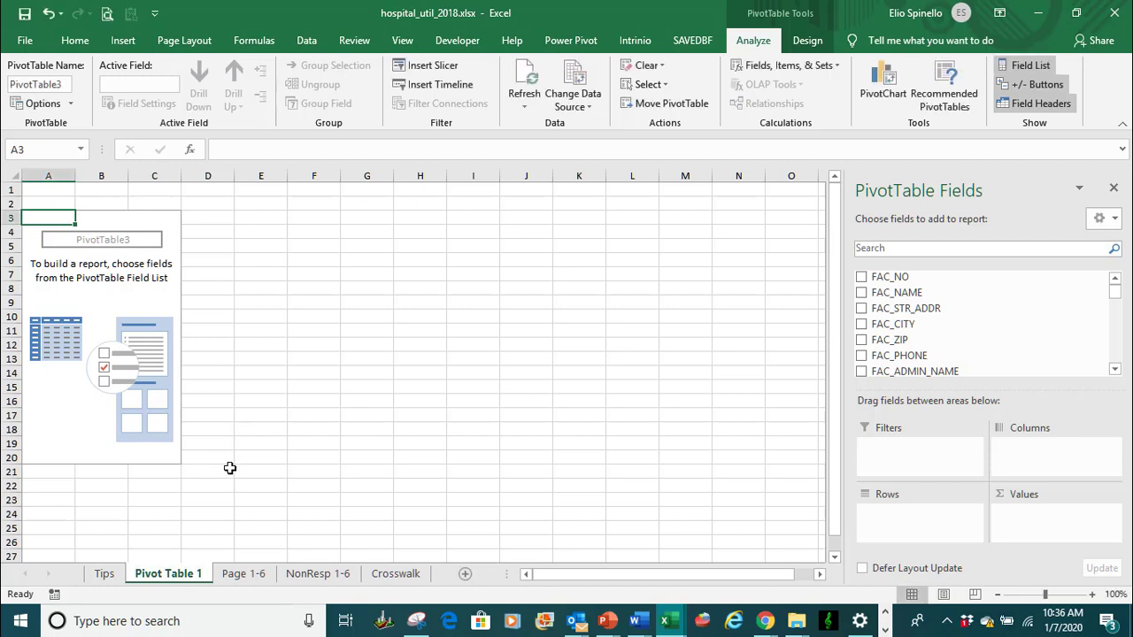
pyautogui.rightClick(168, 575)
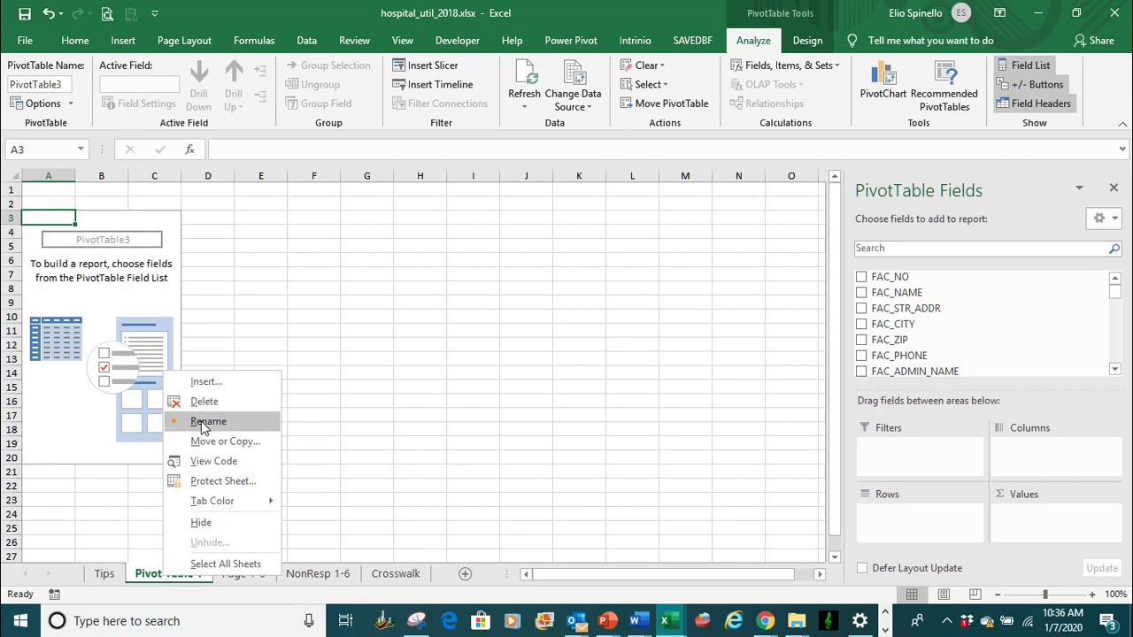
pyautogui.click(123, 529)
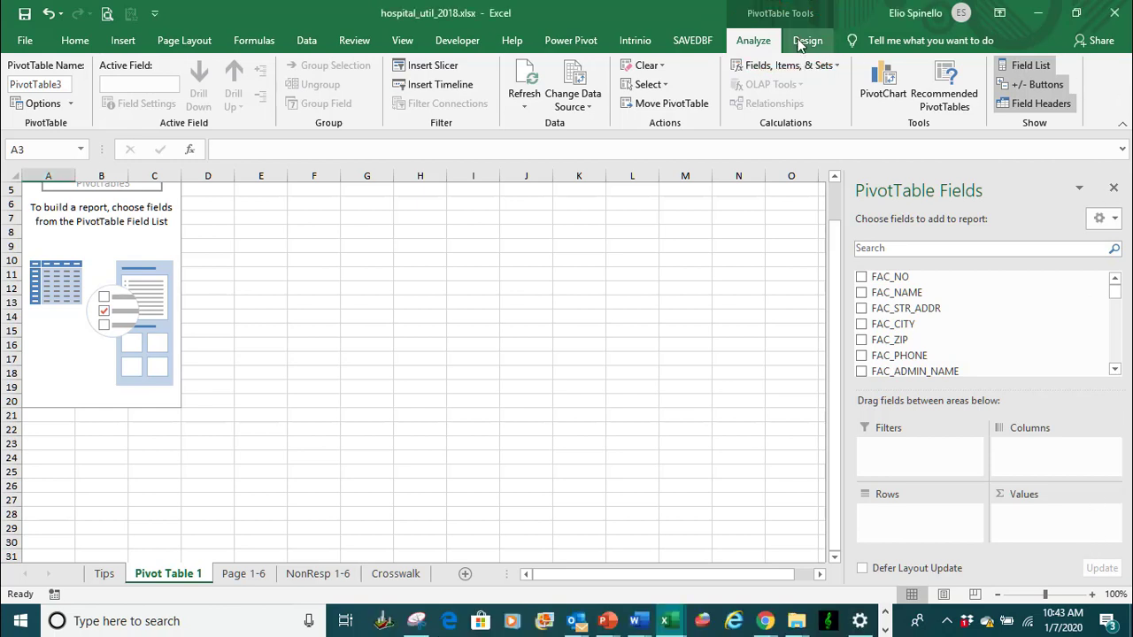
pyautogui.click(801, 42)
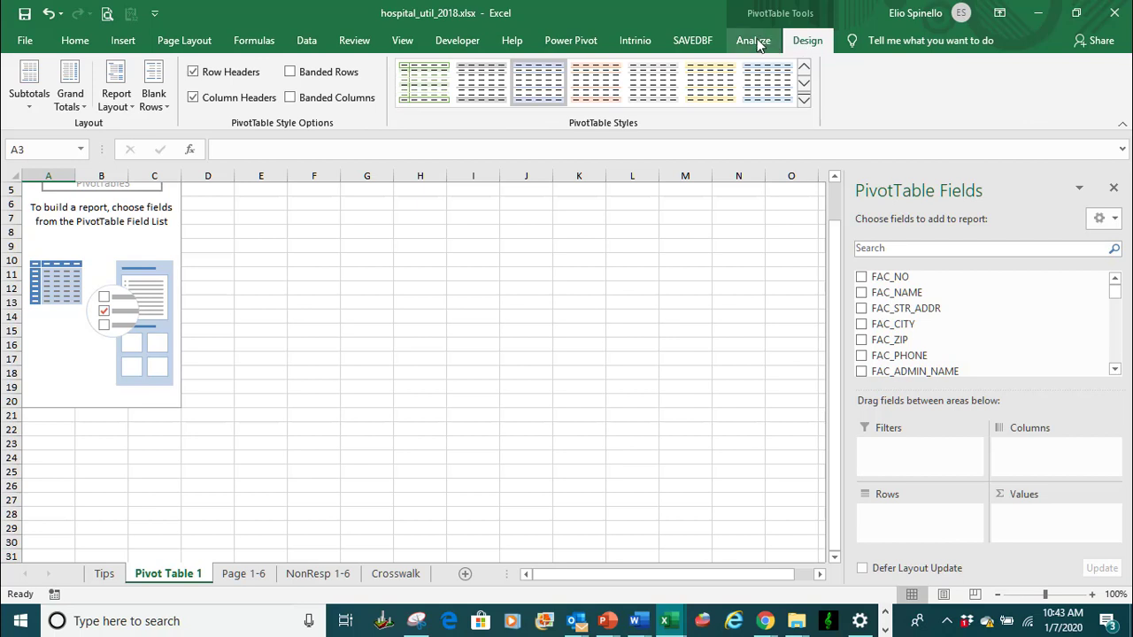
pyautogui.click(755, 42)
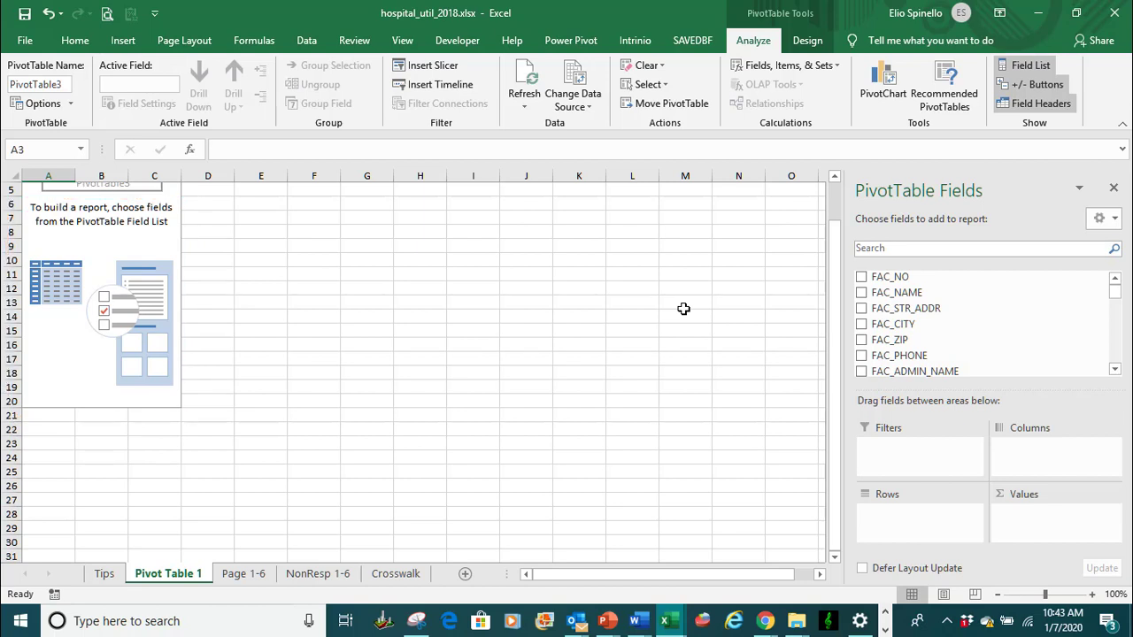
# Add FAC_CITY as the PivotTable's row field and look through the listed cities as far as LOS ANGELES
pyautogui.scroll(2, 683, 308)
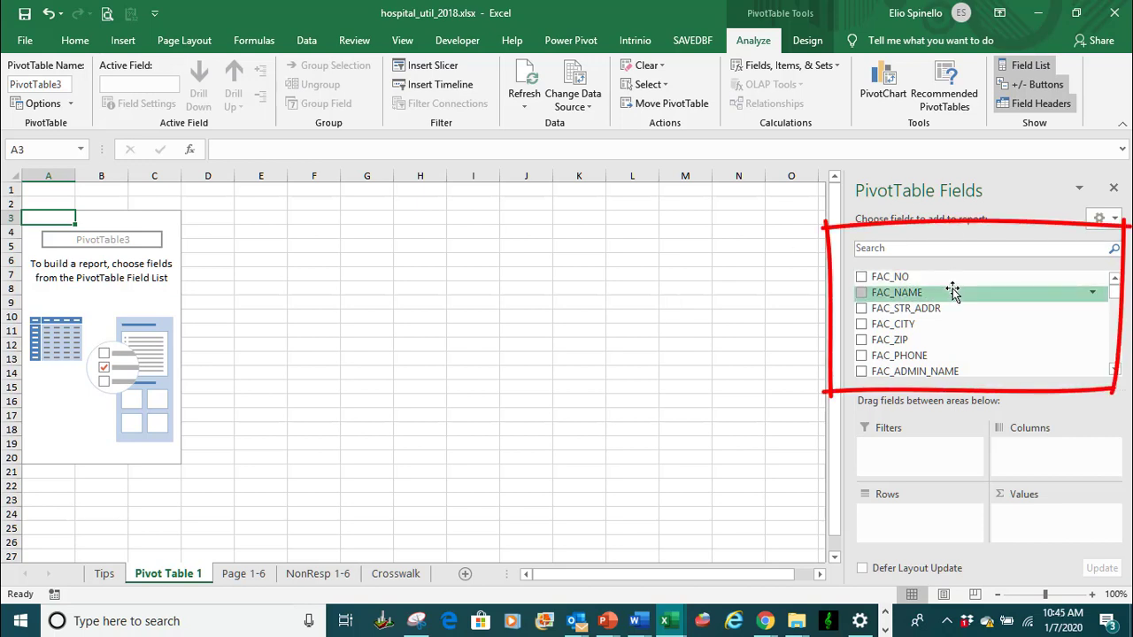
pyautogui.moveTo(1115, 301)
pyautogui.mouseDown()
pyautogui.moveTo(1114, 365)
pyautogui.moveTo(1103, 275)
pyautogui.mouseUp()
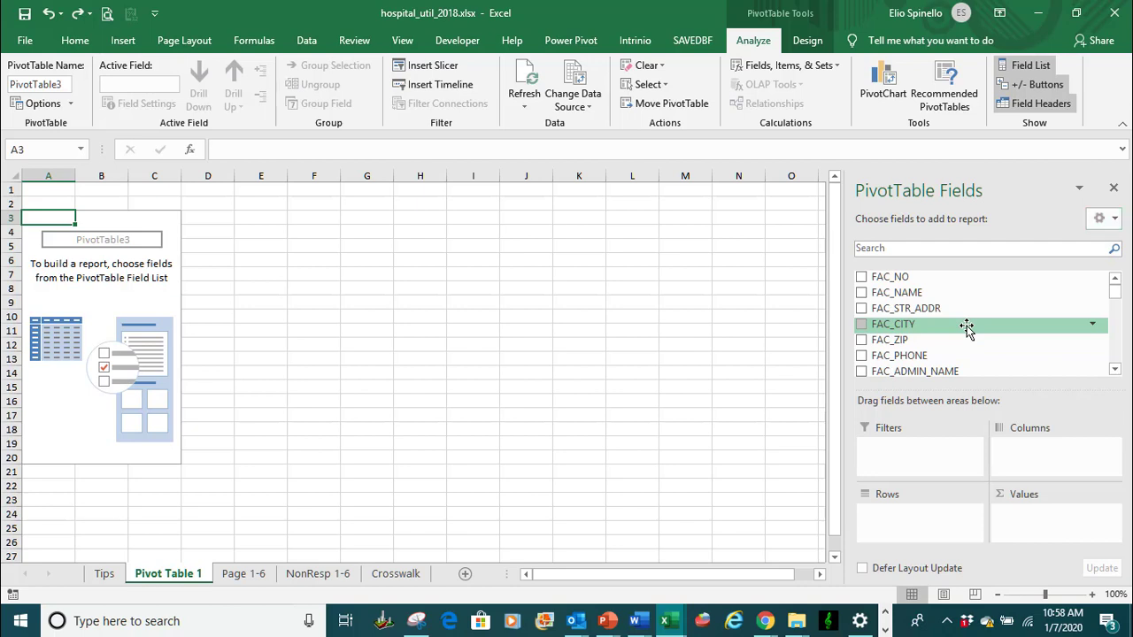
pyautogui.moveTo(967, 328)
pyautogui.mouseDown()
pyautogui.moveTo(981, 357)
pyautogui.moveTo(919, 521)
pyautogui.mouseUp()
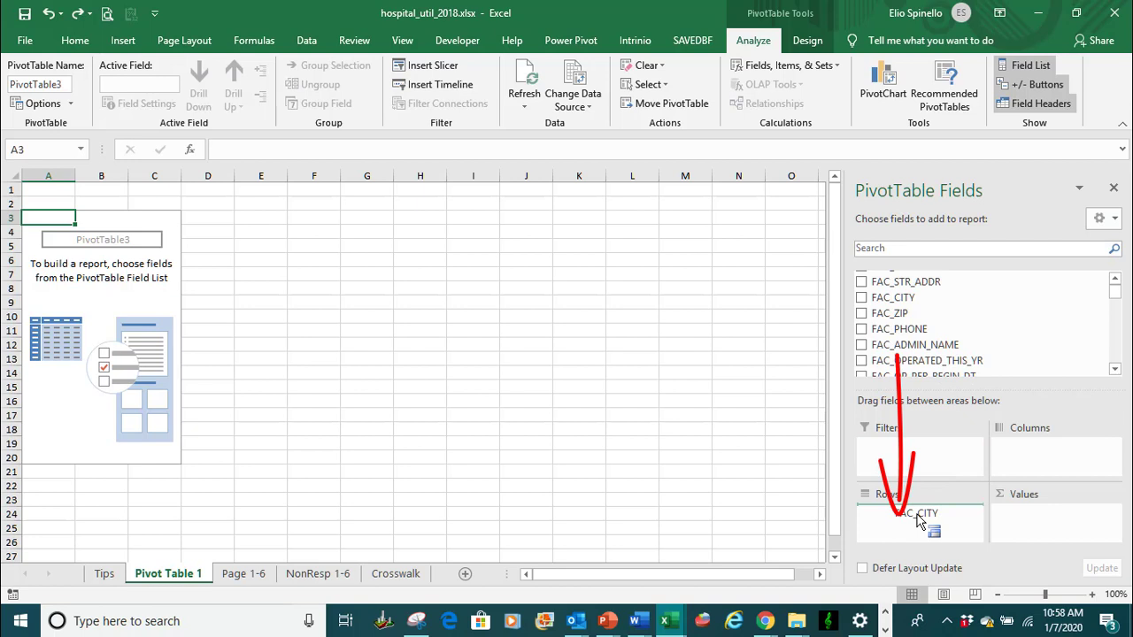
pyautogui.moveTo(918, 519); pyautogui.dragTo(916, 514)
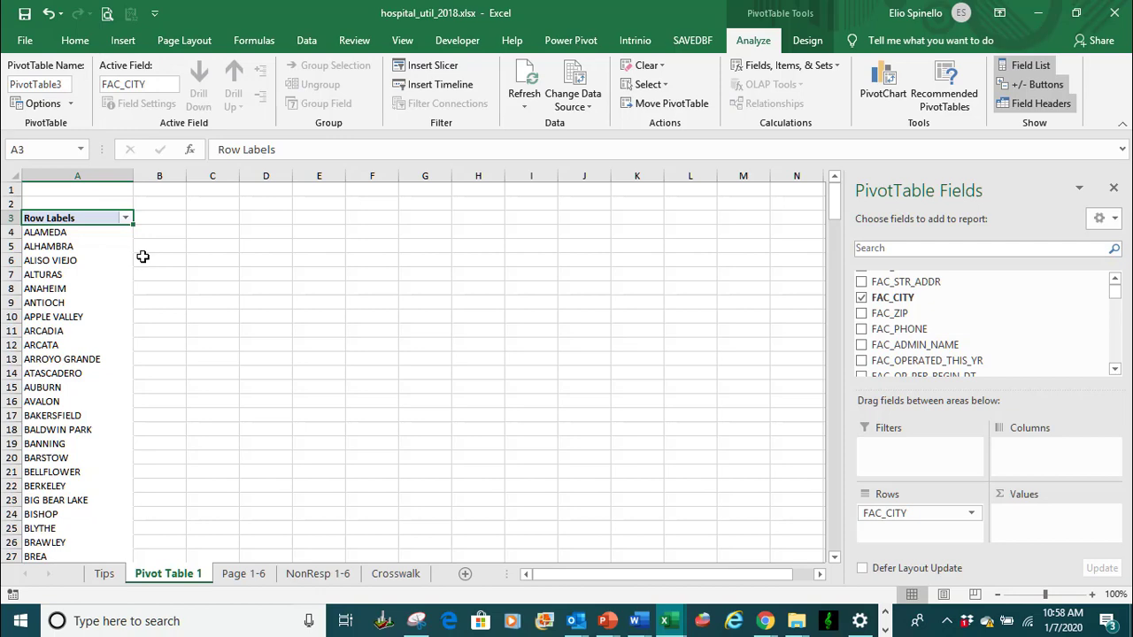
pyautogui.scroll(-7, 147, 265)
pyautogui.scroll(-20, 154, 279)
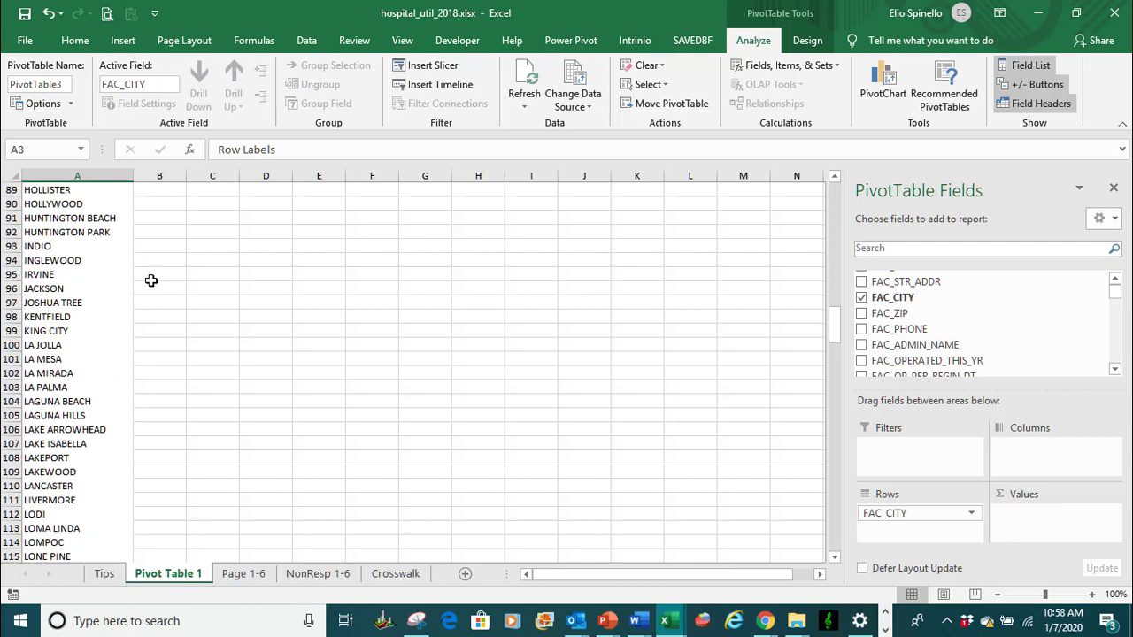
pyautogui.scroll(-4, 151, 281)
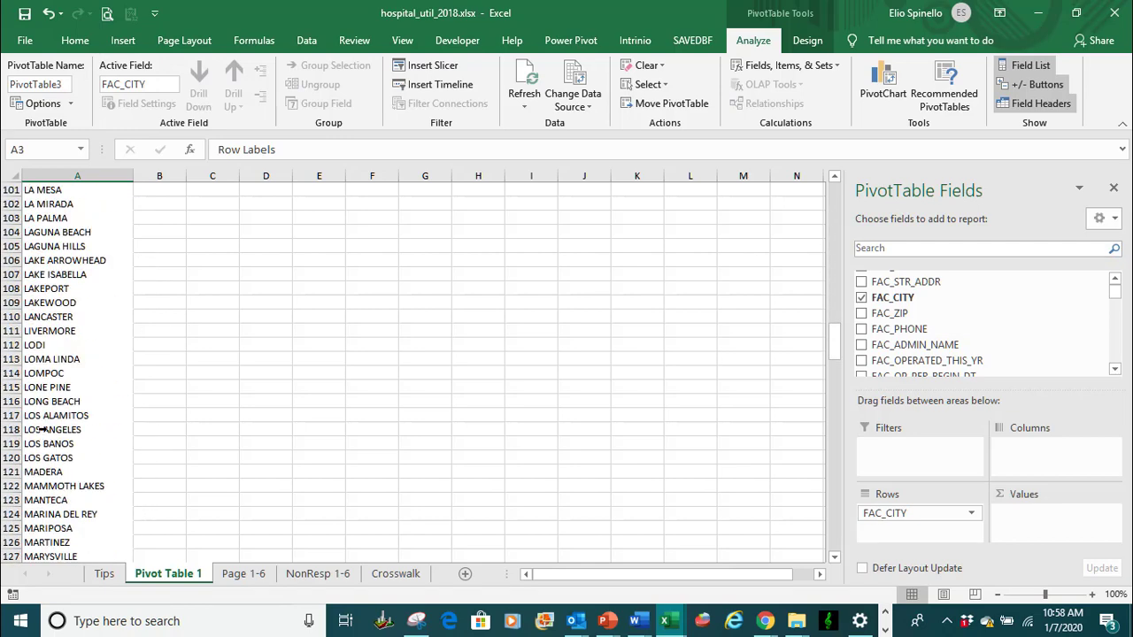
pyautogui.click(81, 430)
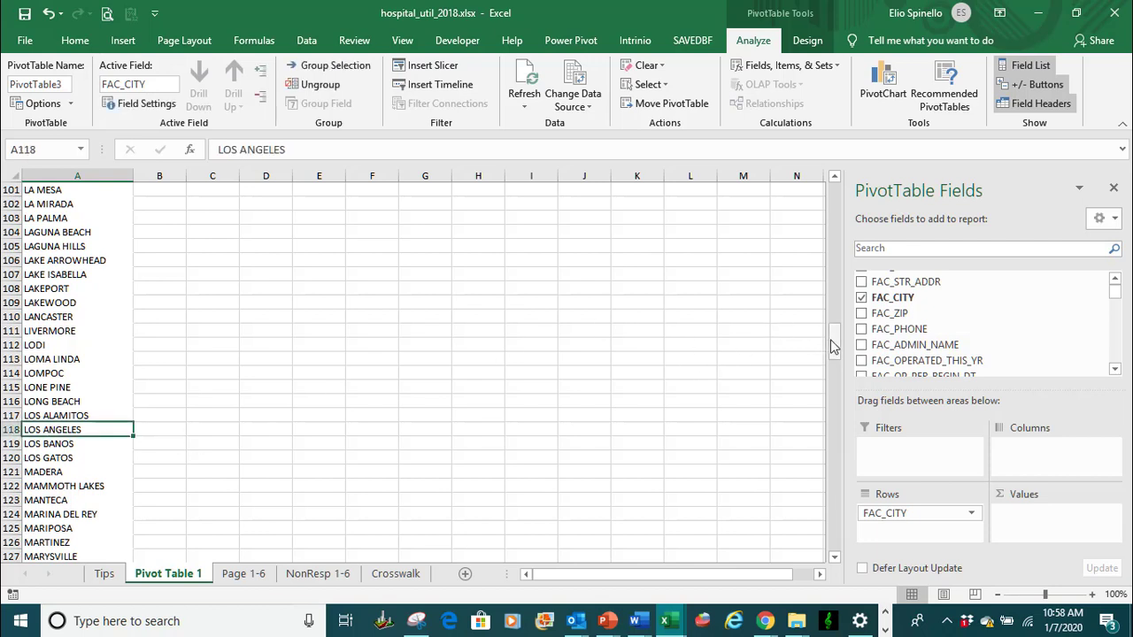
pyautogui.moveTo(835, 345); pyautogui.dragTo(832, 188)
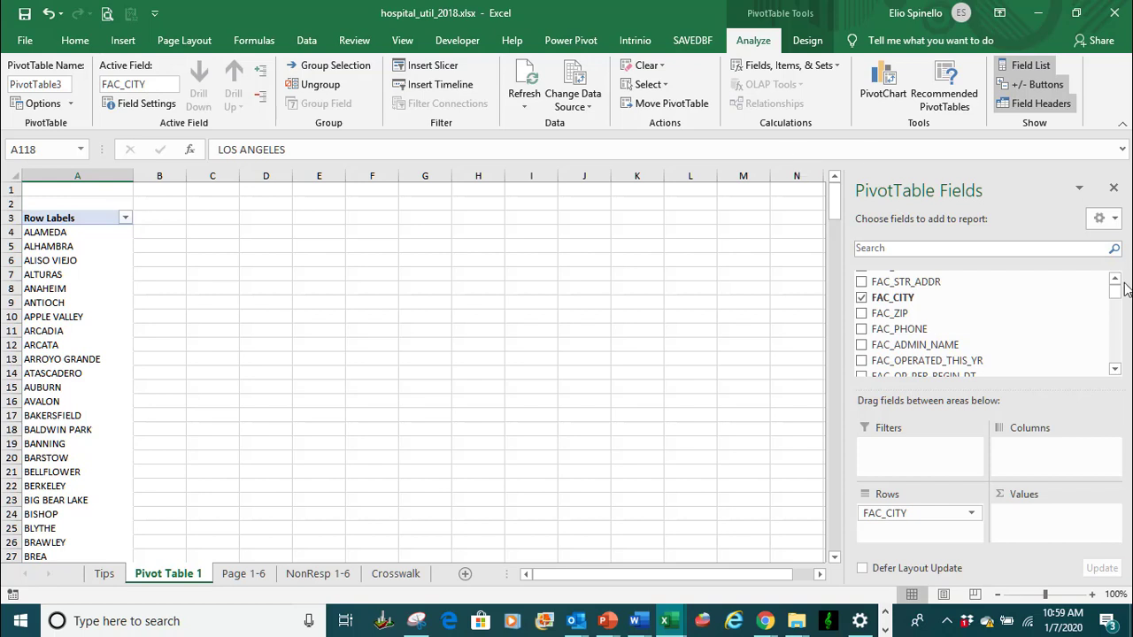
# Add FAC_NAME to the PivotTable's values as a count and check the counts for ANAHEIM, ANTIOCH and BAKERSFIELD
pyautogui.moveTo(1115, 301); pyautogui.dragTo(1114, 292)
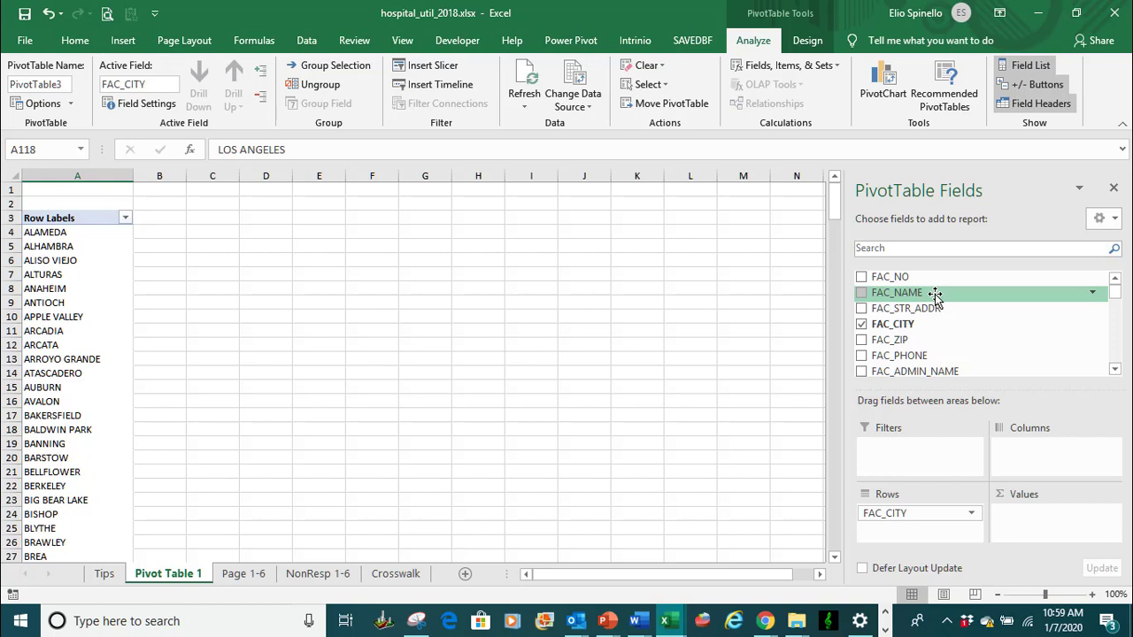
pyautogui.moveTo(936, 296)
pyautogui.mouseDown()
pyautogui.moveTo(956, 304)
pyautogui.moveTo(1037, 425)
pyautogui.moveTo(1054, 501)
pyautogui.moveTo(1043, 518)
pyautogui.mouseUp()
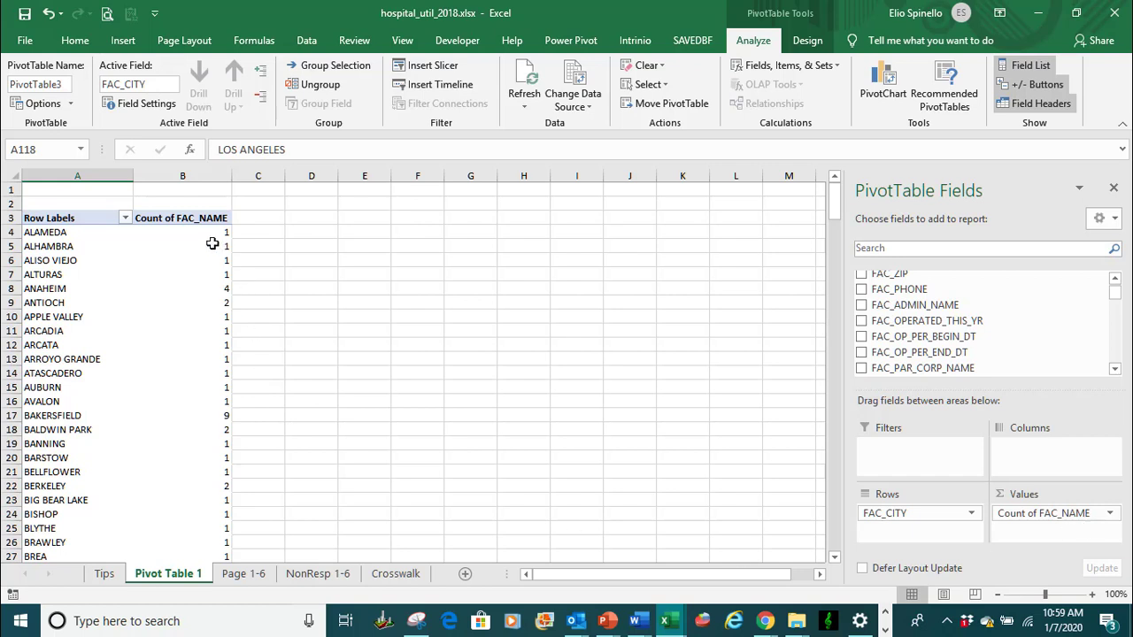
pyautogui.moveTo(213, 245)
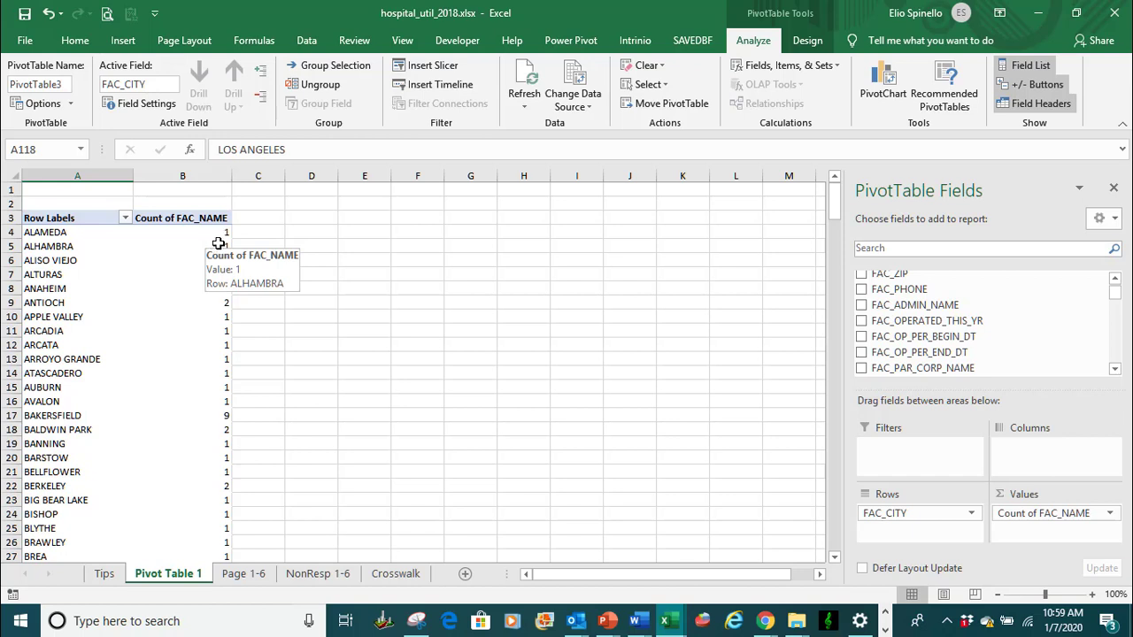
pyautogui.moveTo(220, 306)
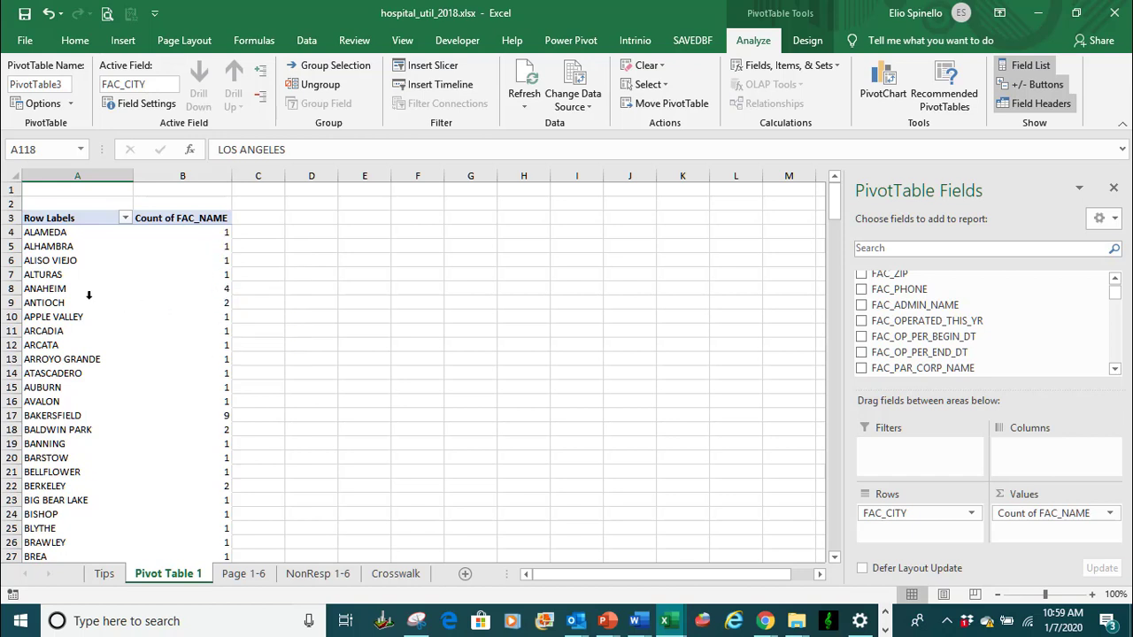
pyautogui.click(223, 290)
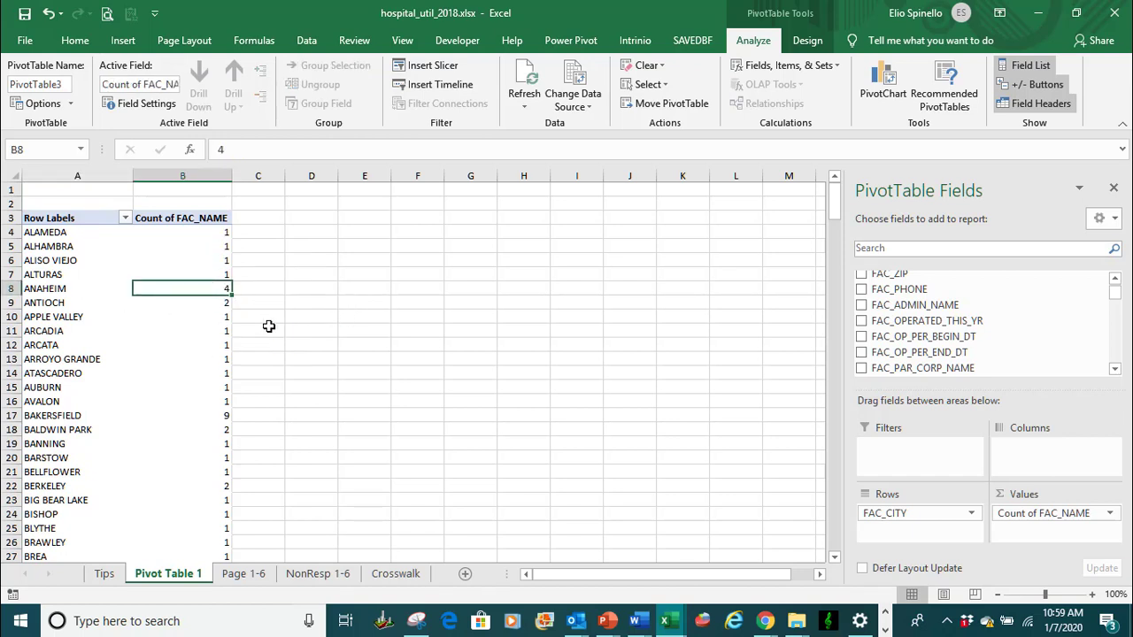
pyautogui.moveTo(202, 300)
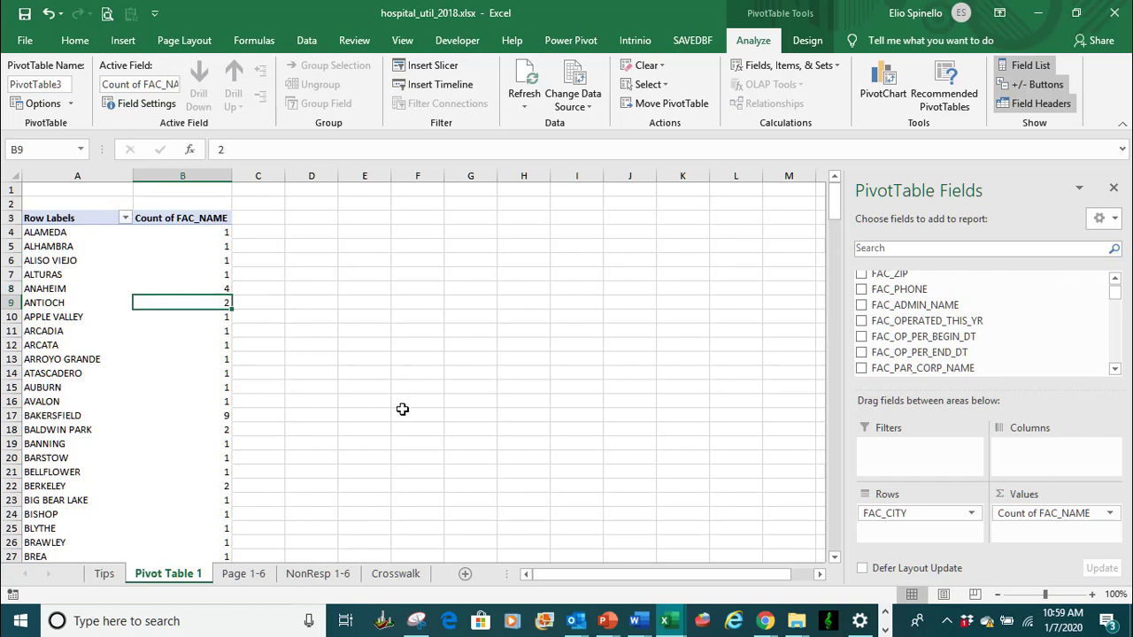
pyautogui.click(205, 415)
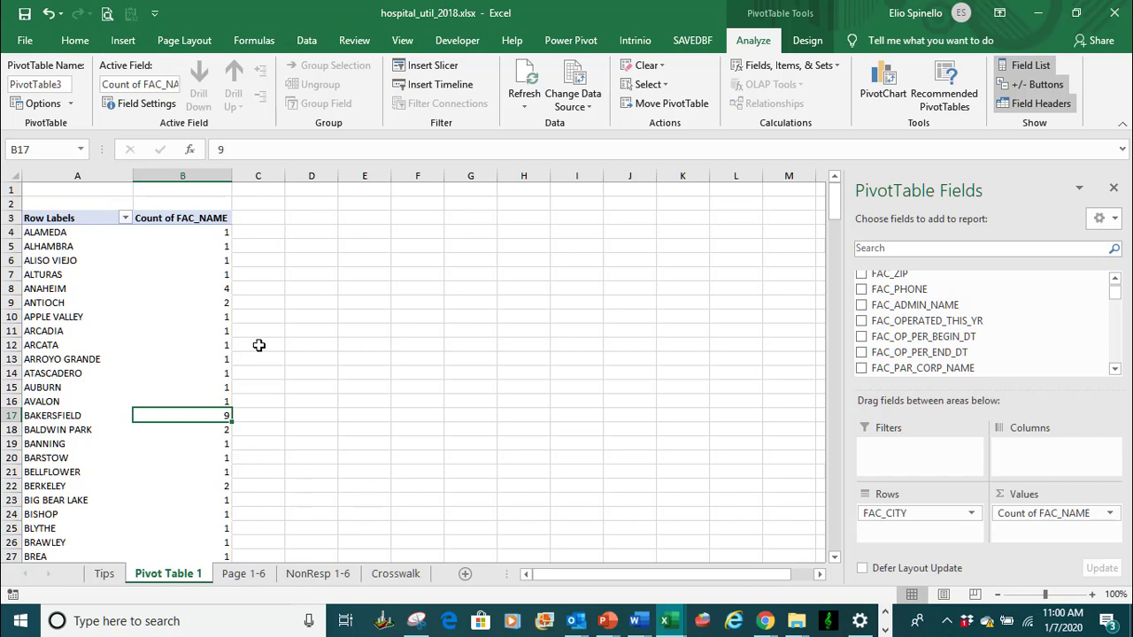
# Keep the FAC_NAME value field summarized by Count and set its custom name to Nbr of Hospitals
pyautogui.click(1110, 515)
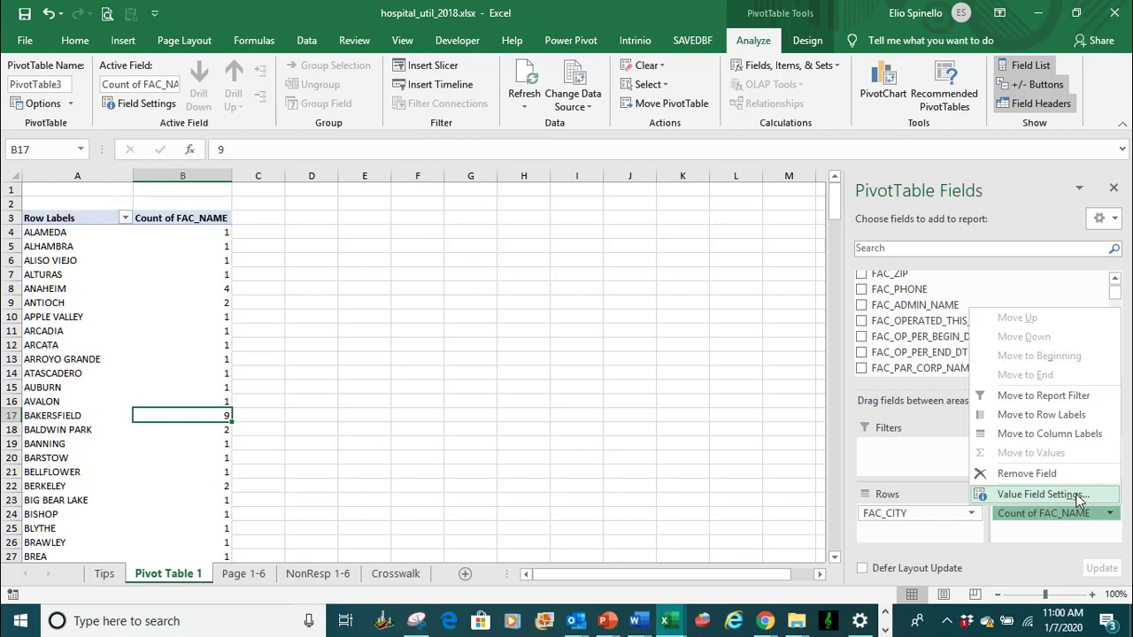
pyautogui.click(1040, 495)
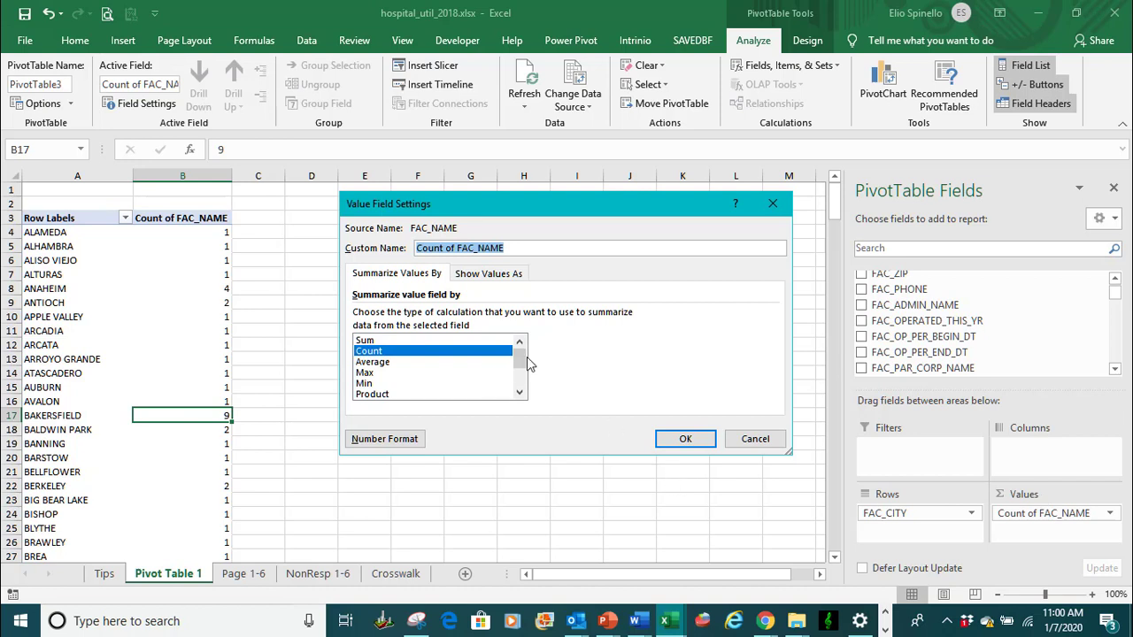
pyautogui.moveTo(525, 361); pyautogui.dragTo(518, 392)
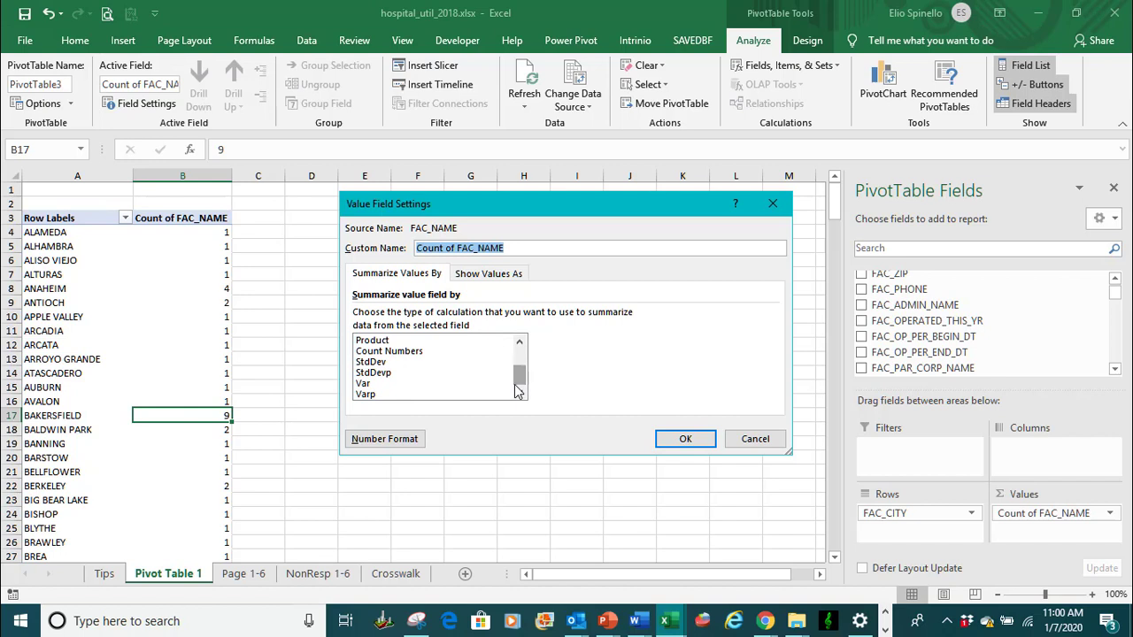
pyautogui.moveTo(518, 379); pyautogui.dragTo(512, 352)
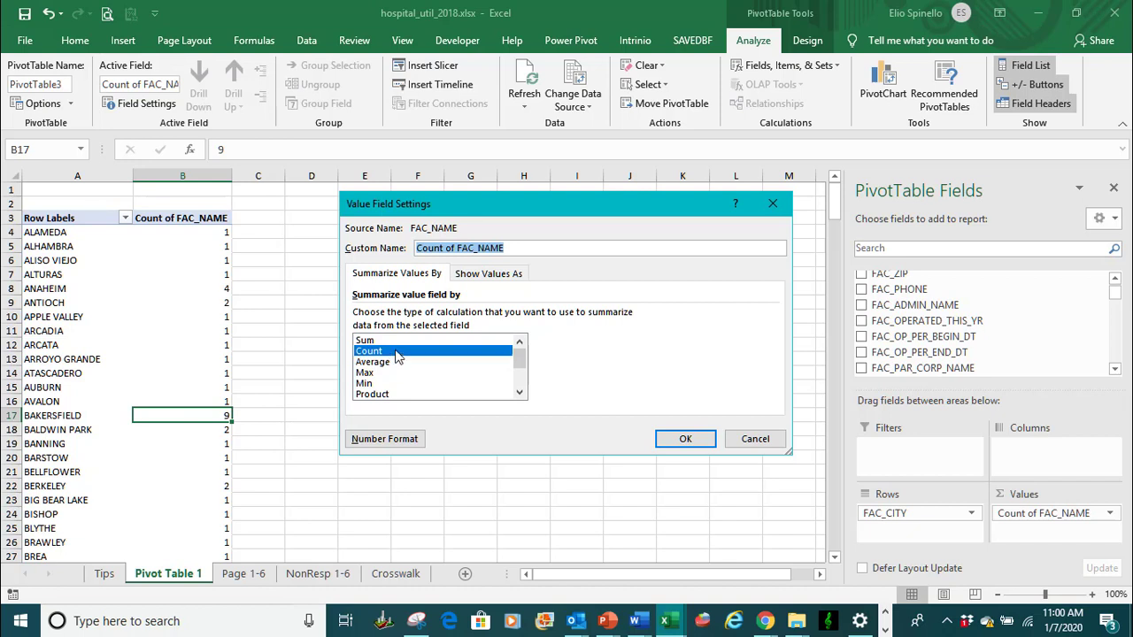
pyautogui.click(398, 351)
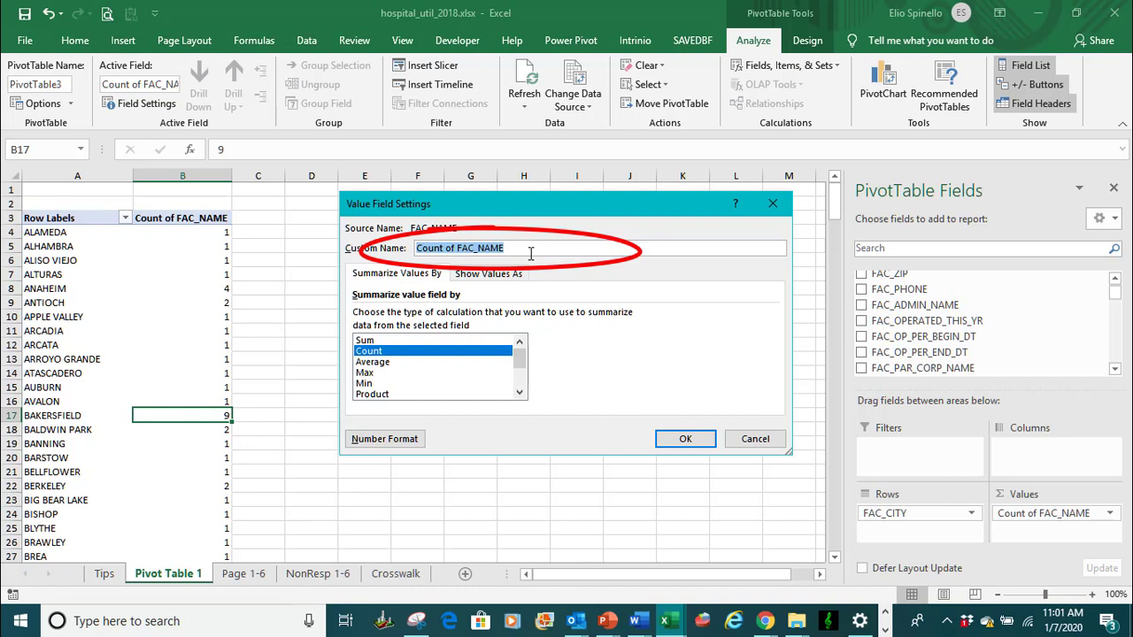
pyautogui.write('Nb')
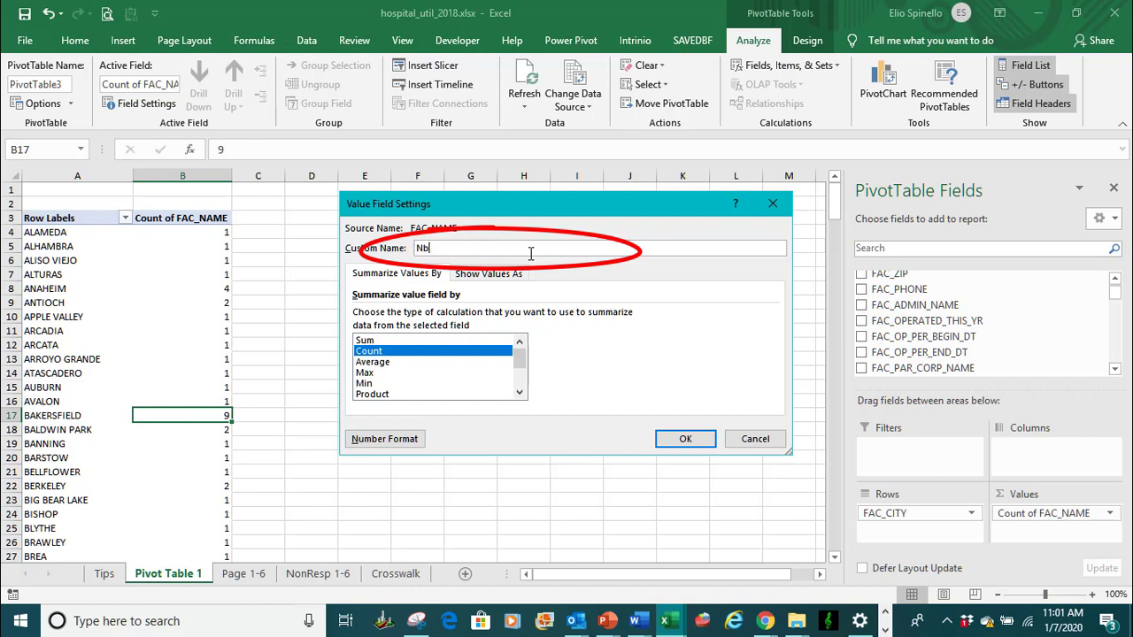
pyautogui.write('r of Hospitals')
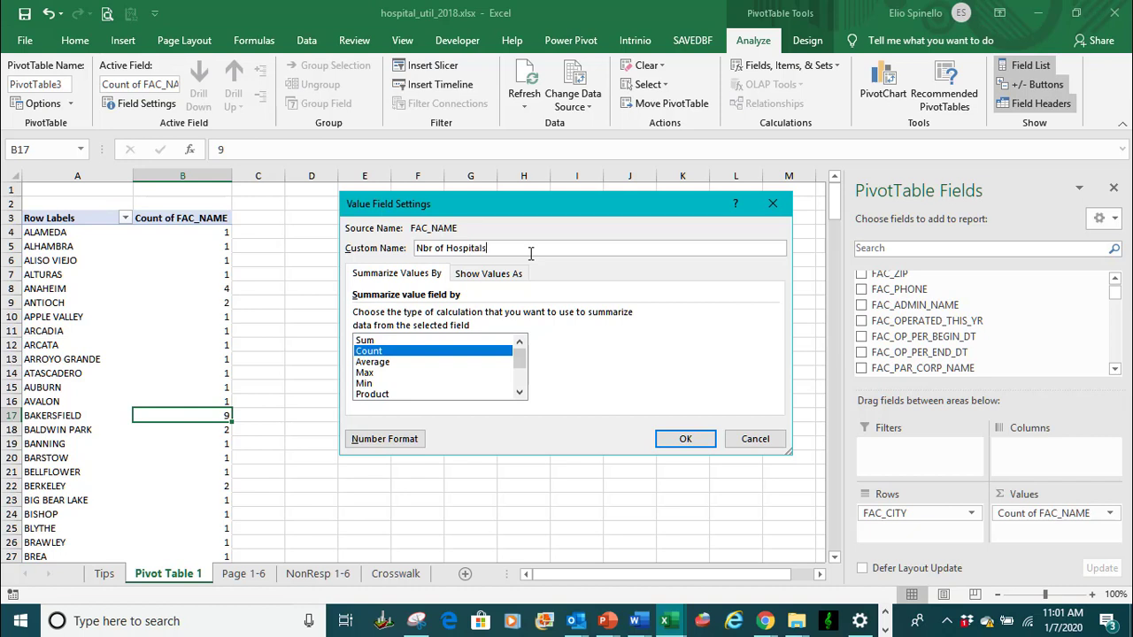
pyautogui.click(681, 442)
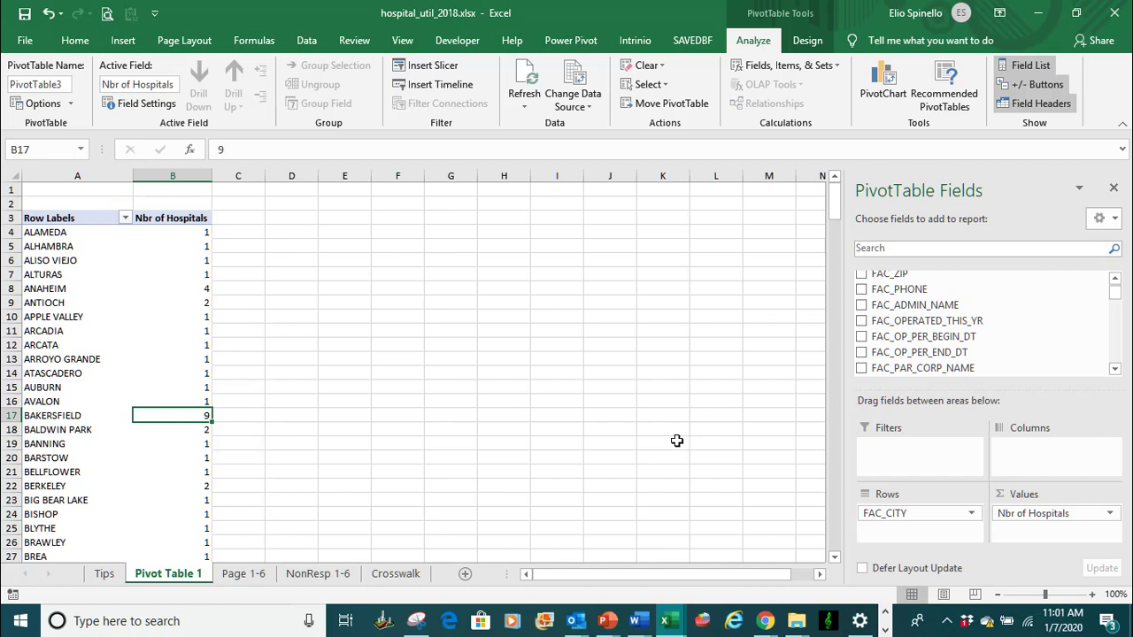
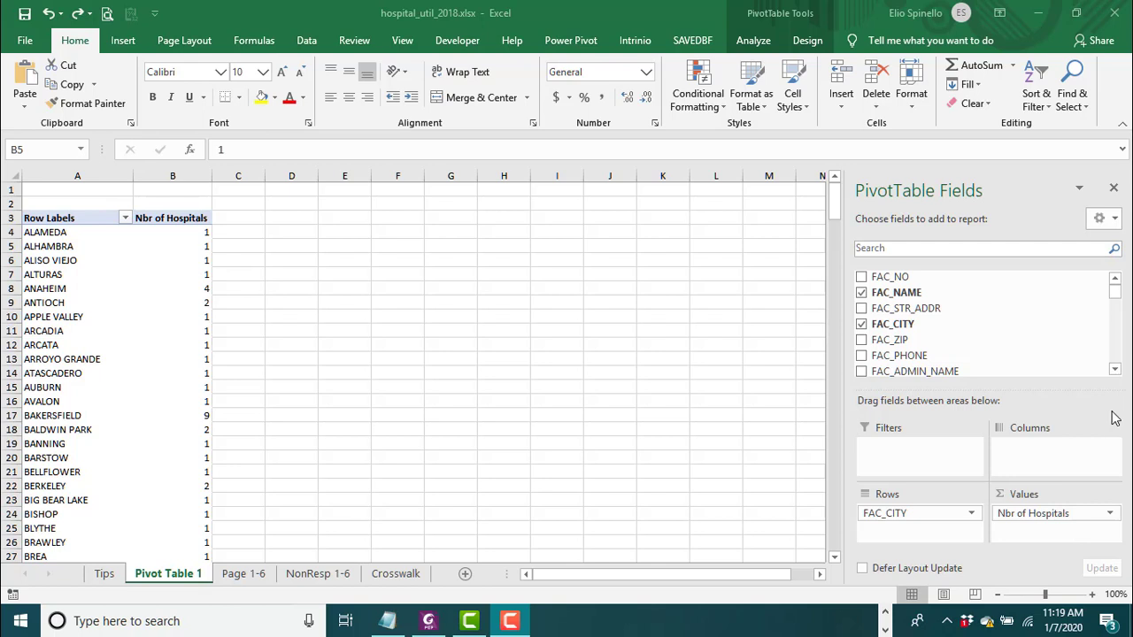
# Add TEACH_HOSP as the PivotTable's column field and check the No and Yes values in the ALAMEDA row
pyautogui.click(1116, 296)
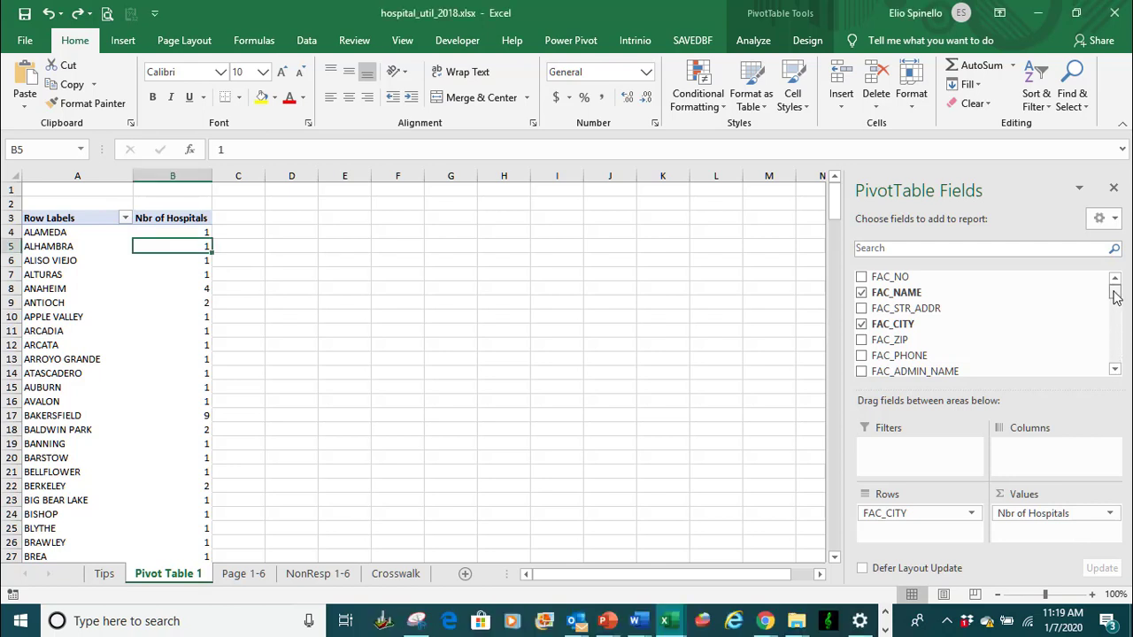
pyautogui.click(1119, 352)
pyautogui.click(1120, 351)
pyautogui.click(1119, 352)
pyautogui.click(1119, 353)
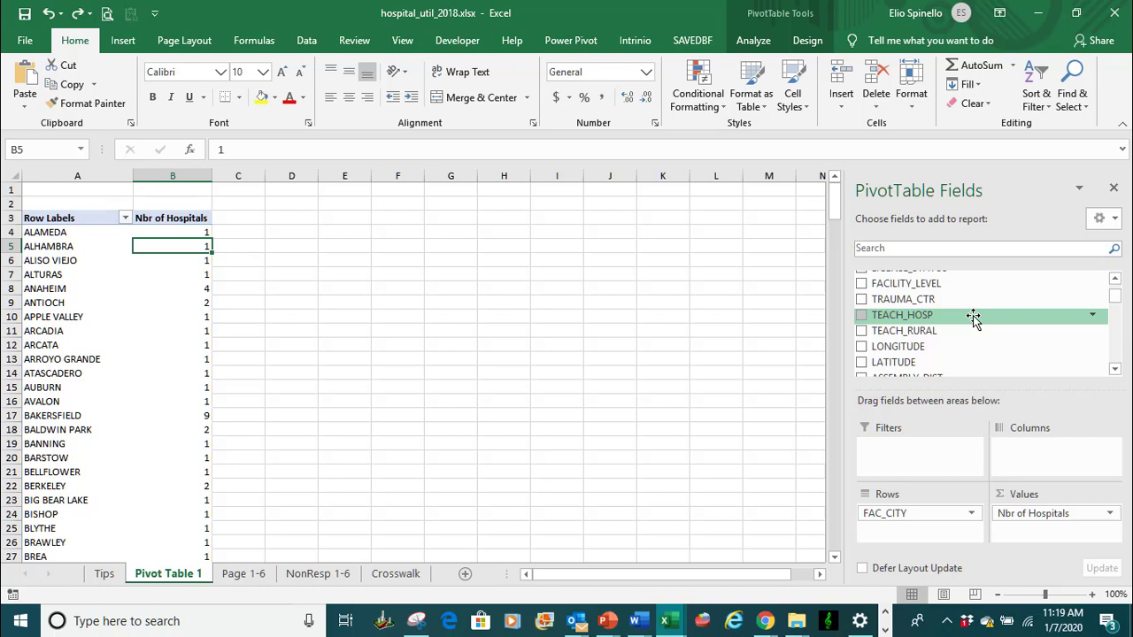
pyautogui.moveTo(925, 317)
pyautogui.mouseDown()
pyautogui.moveTo(1007, 387)
pyautogui.moveTo(1038, 459)
pyautogui.mouseUp()
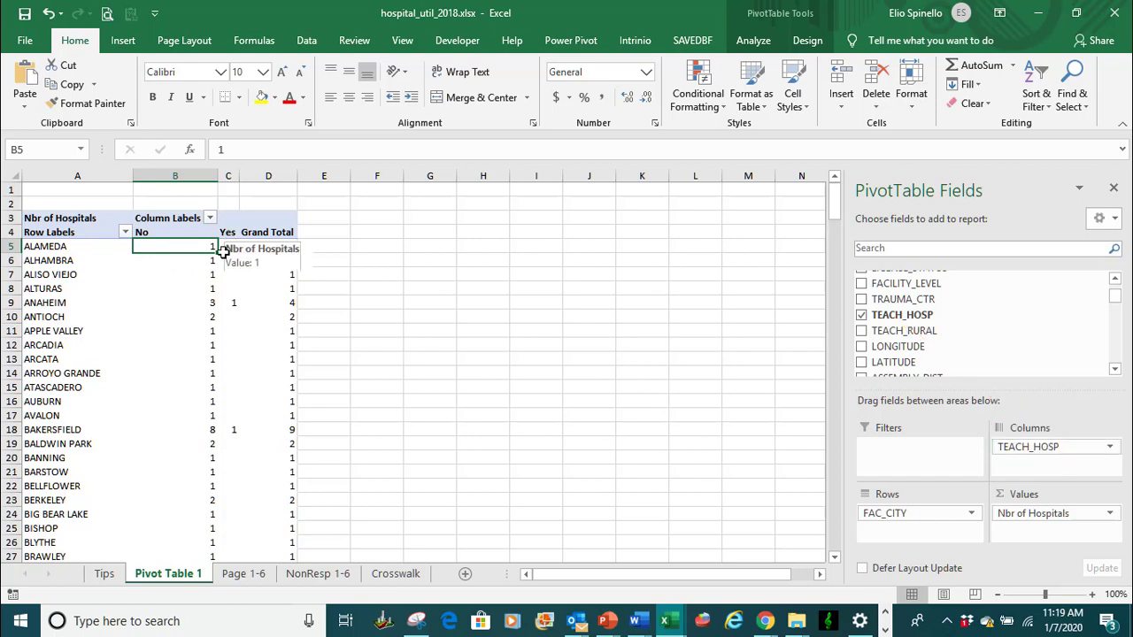
pyautogui.moveTo(199, 303)
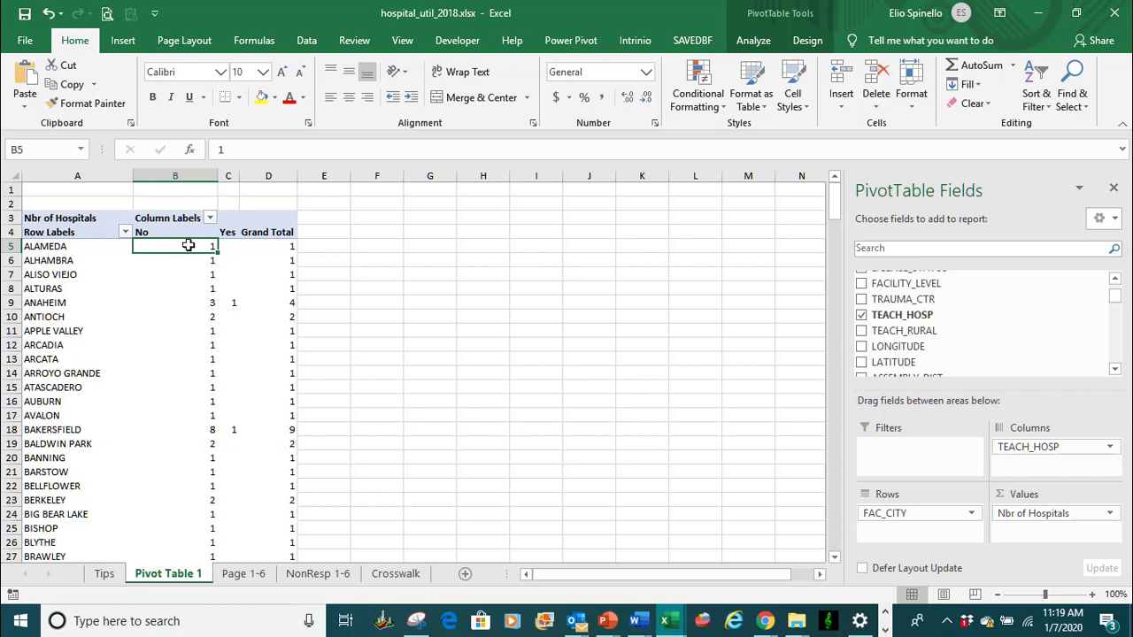
pyautogui.click(232, 247)
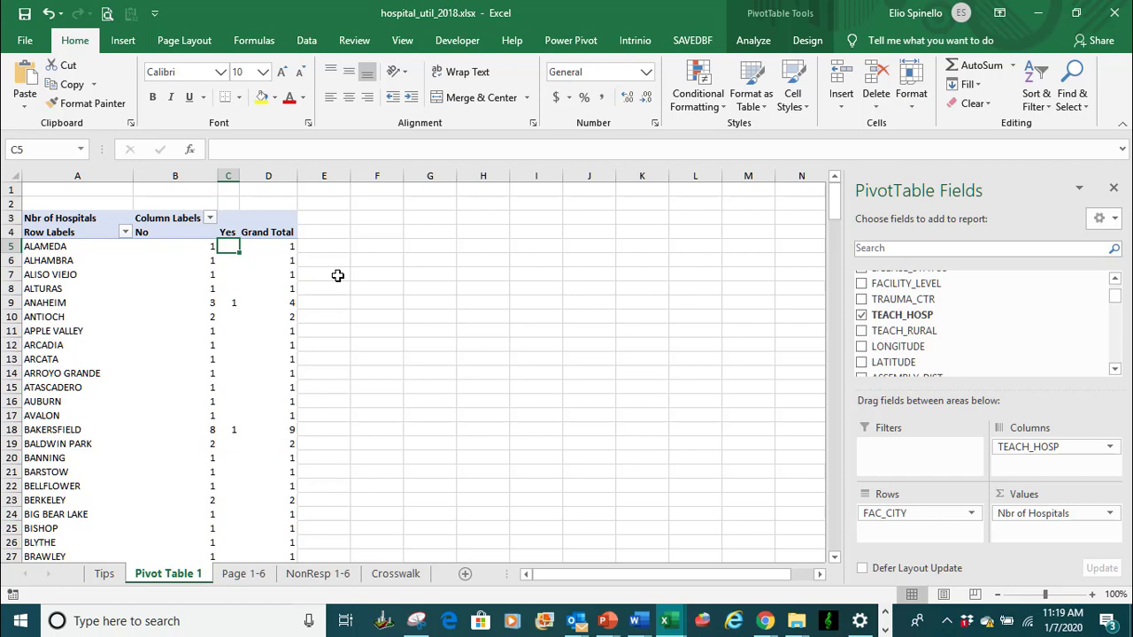
# Widen the Yes column and center the contents of columns B through D horizontally
pyautogui.moveTo(239, 176); pyautogui.dragTo(269, 175)
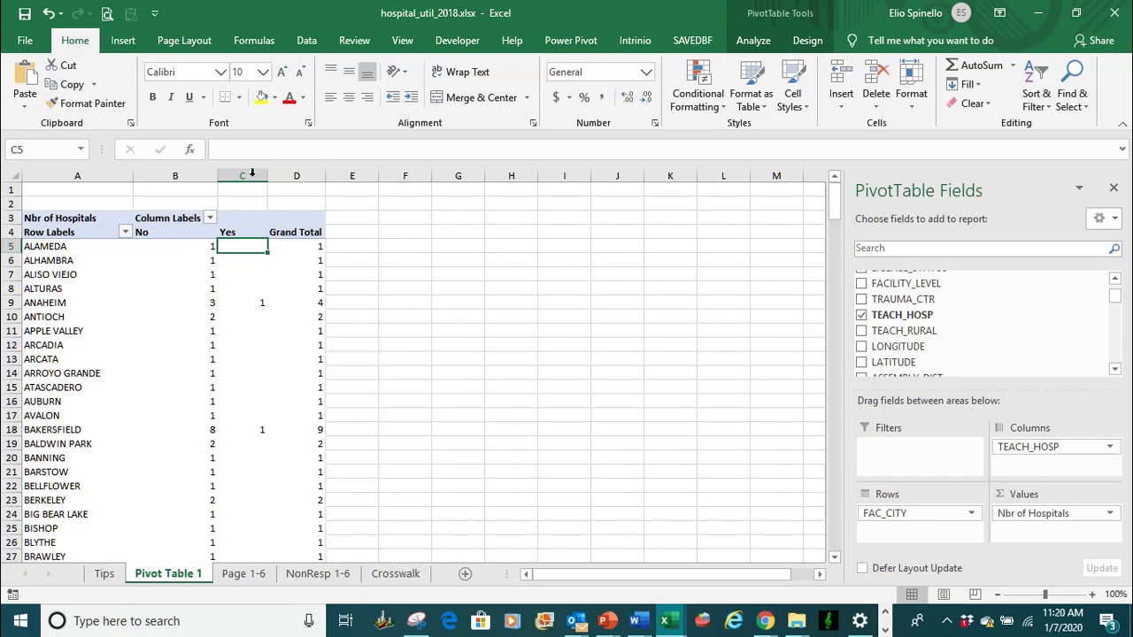
pyautogui.moveTo(181, 176); pyautogui.dragTo(295, 177)
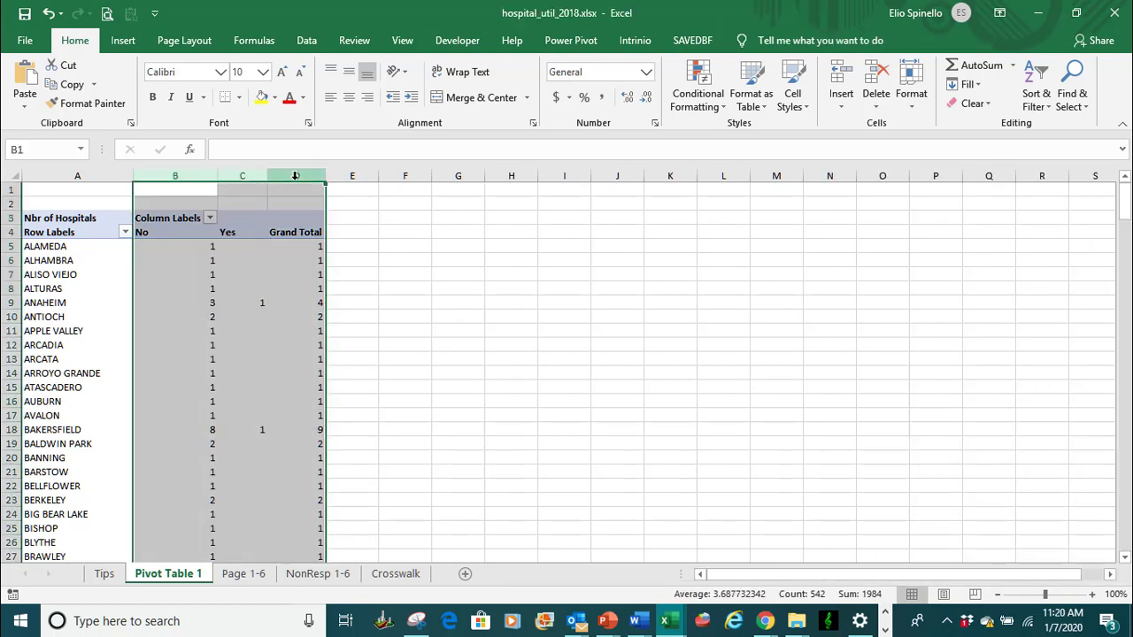
pyautogui.click(346, 99)
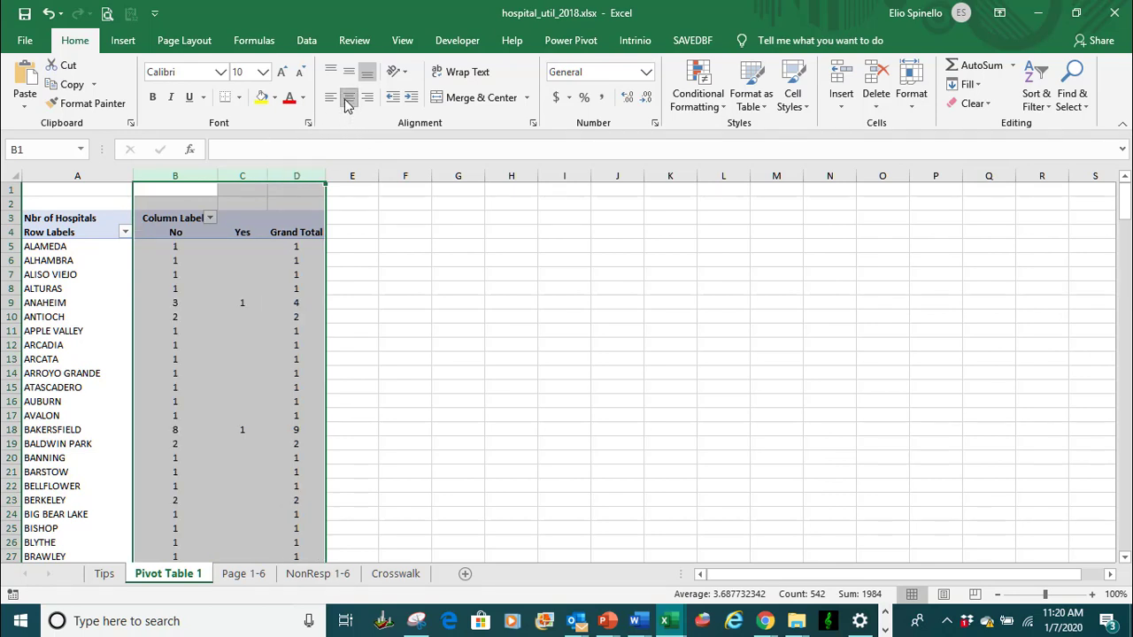
pyautogui.moveTo(265, 435)
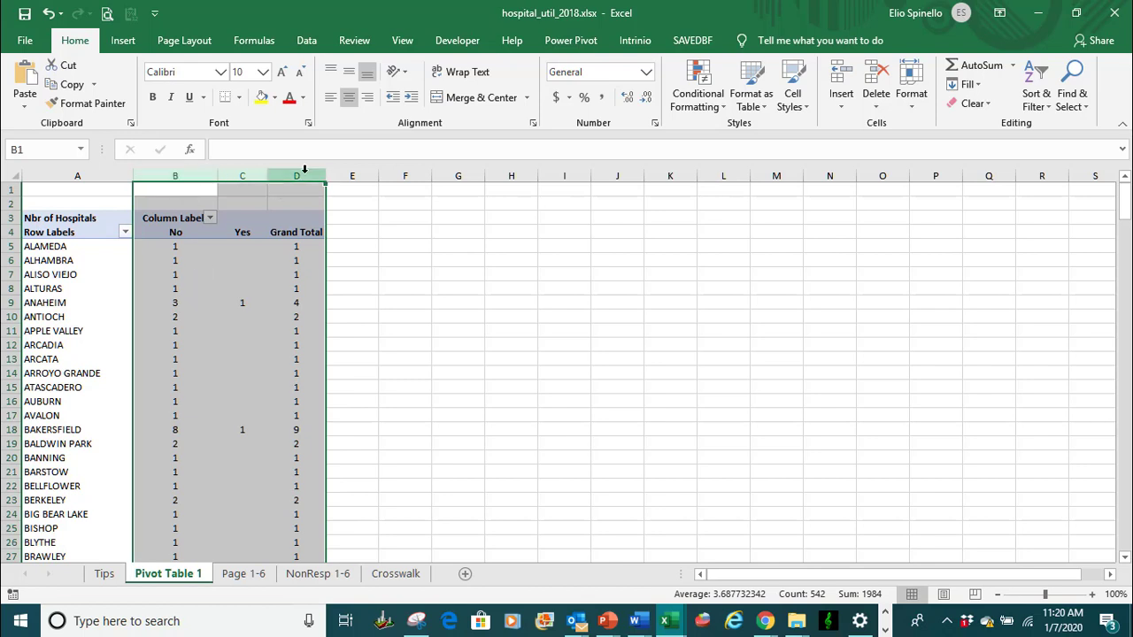
# Add TOT_LIC_BEDS to the PivotTable's values as a sum and compare ANAHEIM's figures across the No, Yes and total columns
pyautogui.click(244, 356)
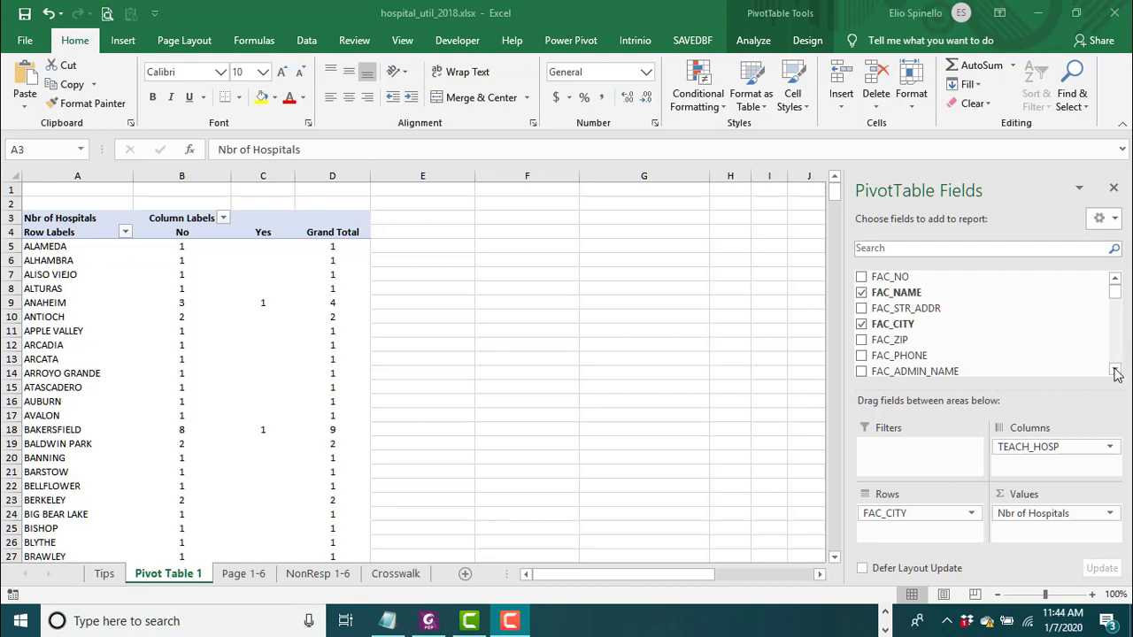
pyautogui.scroll(-2, 1115, 370)
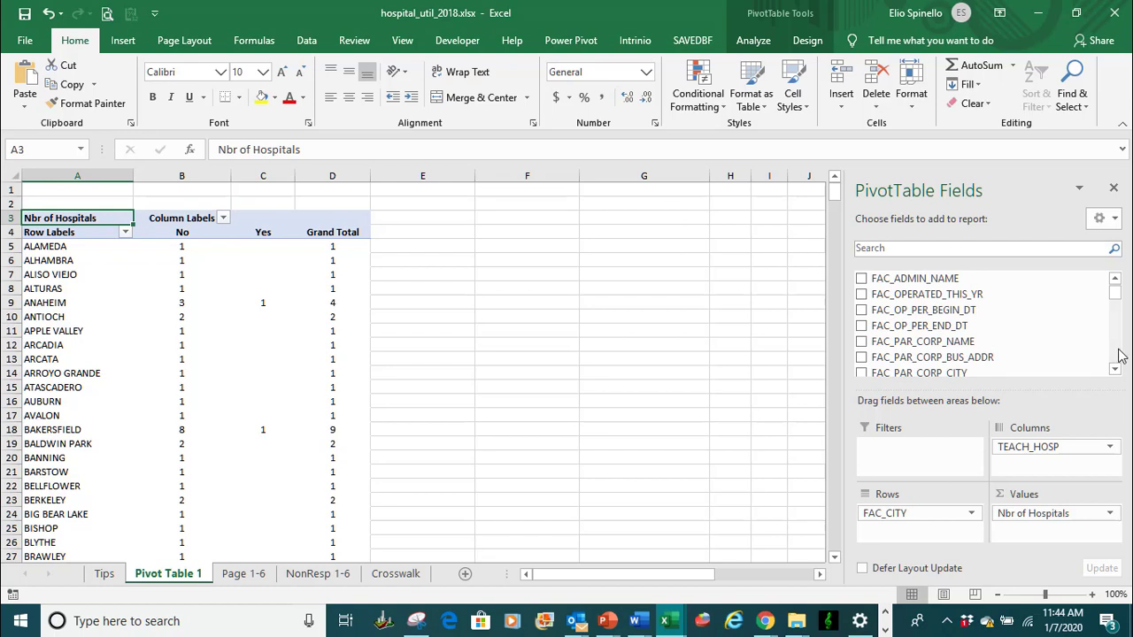
pyautogui.scroll(-2, 1119, 353)
pyautogui.scroll(-2, 1121, 354)
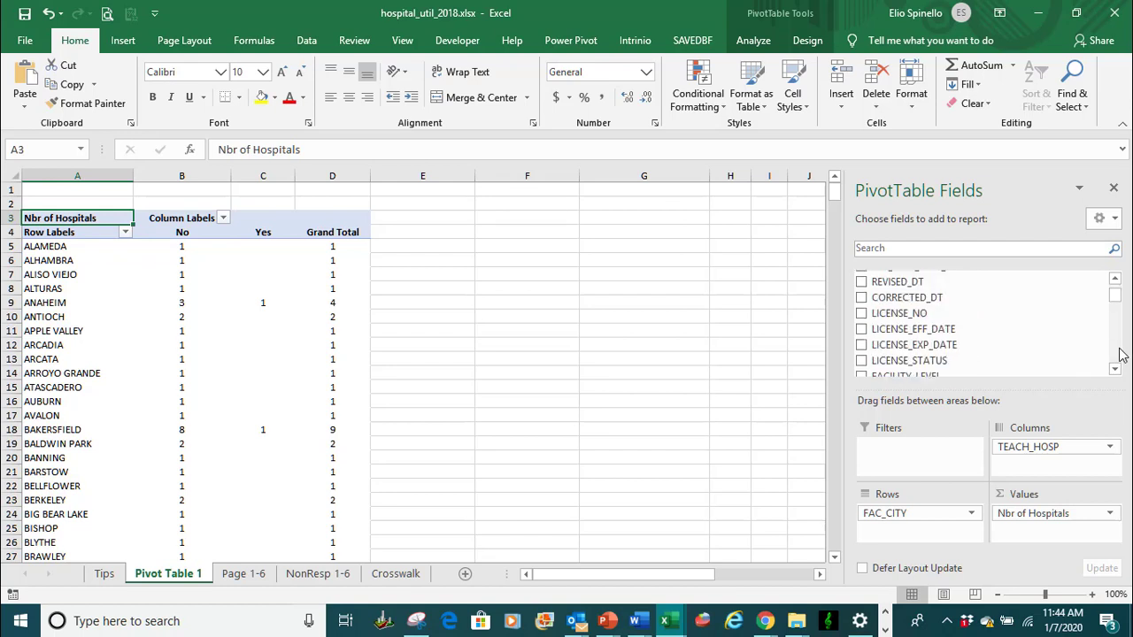
pyautogui.scroll(-2, 1119, 354)
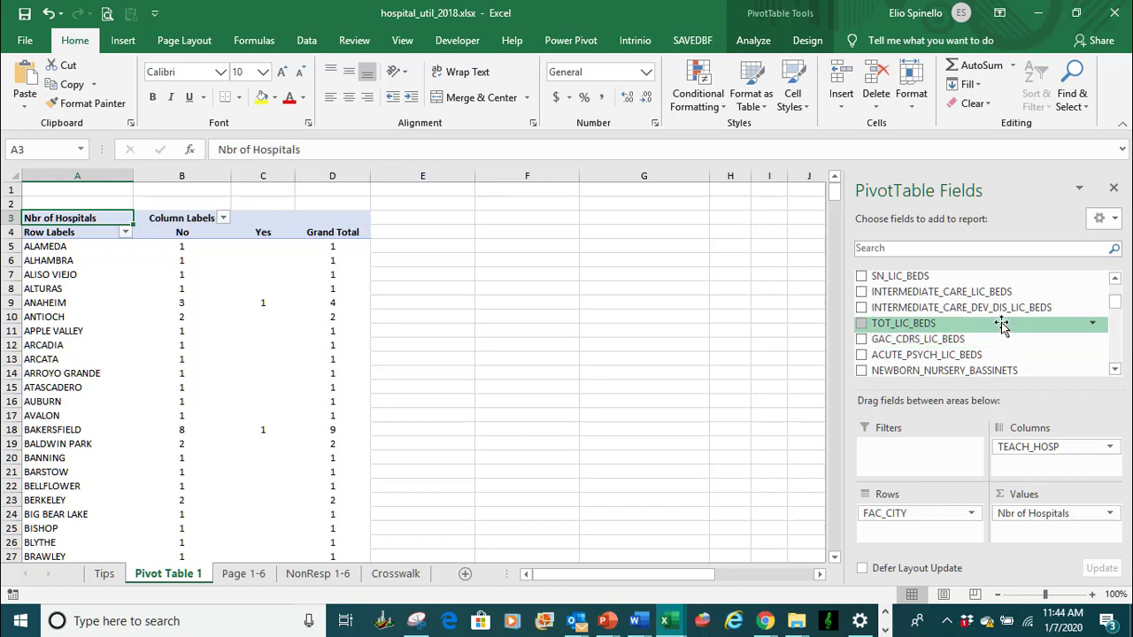
pyautogui.moveTo(1001, 324); pyautogui.dragTo(1055, 528)
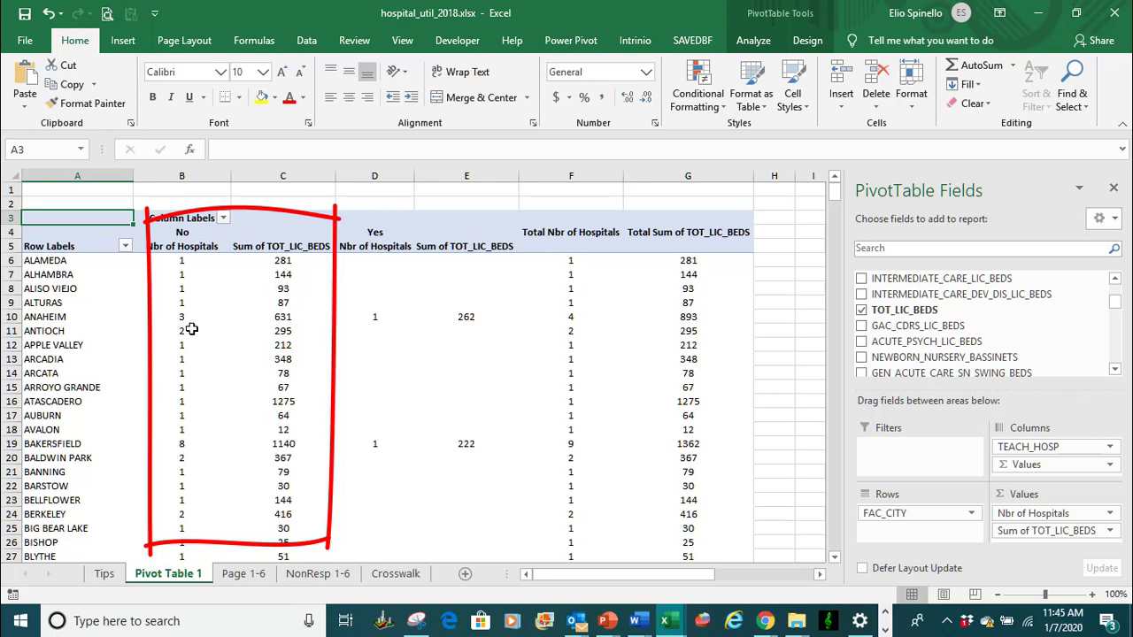
pyautogui.moveTo(184, 320)
pyautogui.moveTo(292, 319)
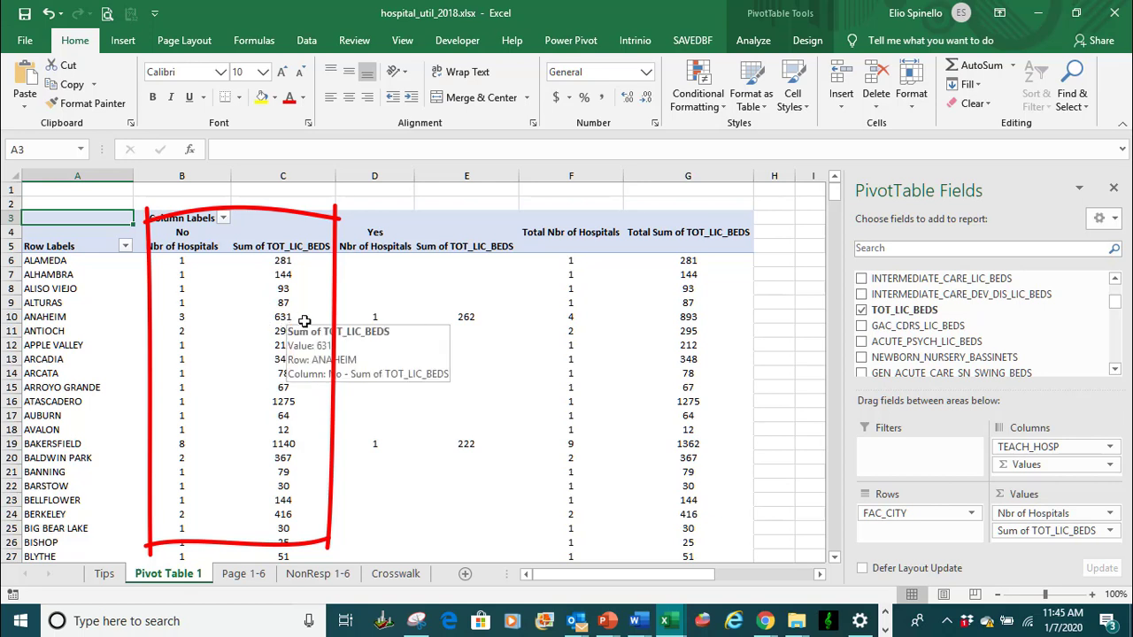
pyautogui.moveTo(386, 318)
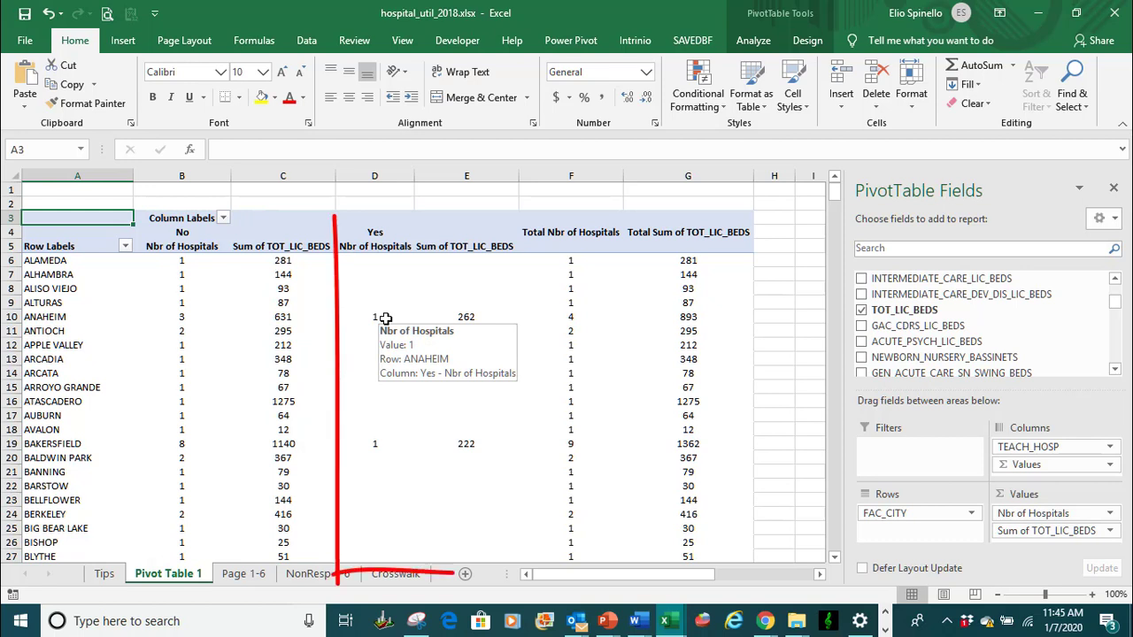
pyautogui.moveTo(475, 318)
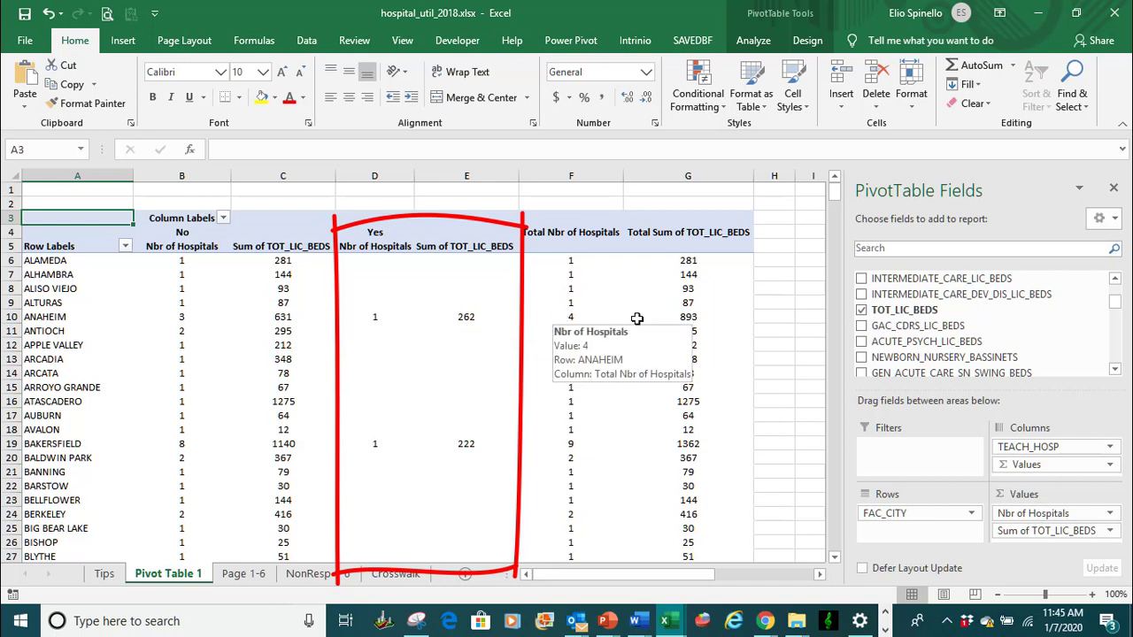
pyautogui.moveTo(693, 320)
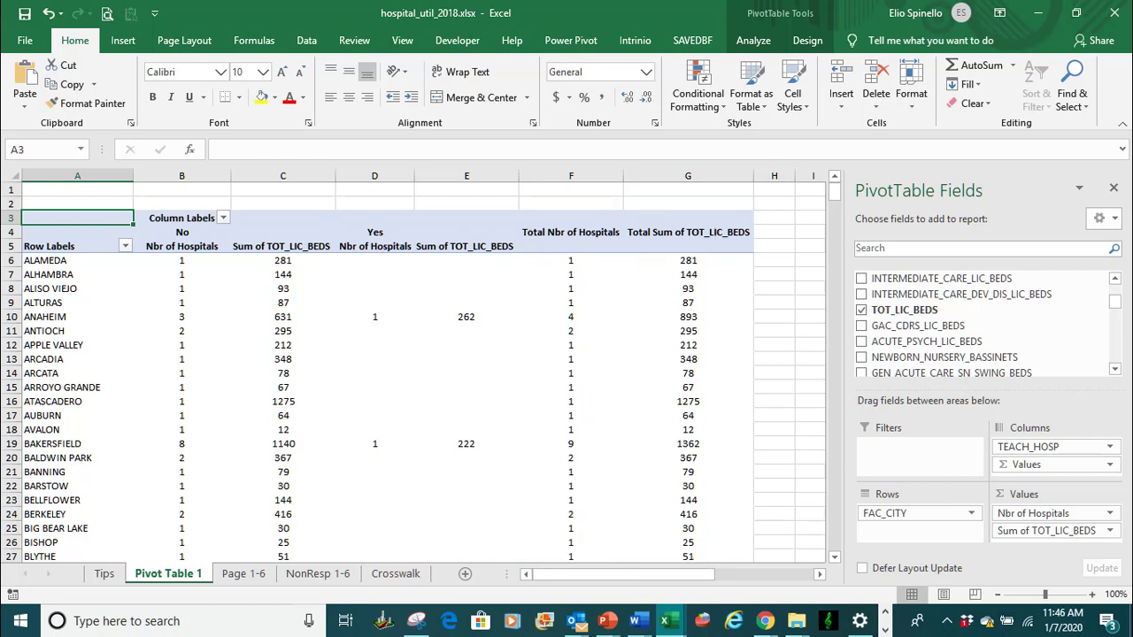
# Summarize the TOT_LIC_BEDS value field by Average, set its custom name to Average Beds, and check the BAKERSFIELD row
pyautogui.click(1112, 532)
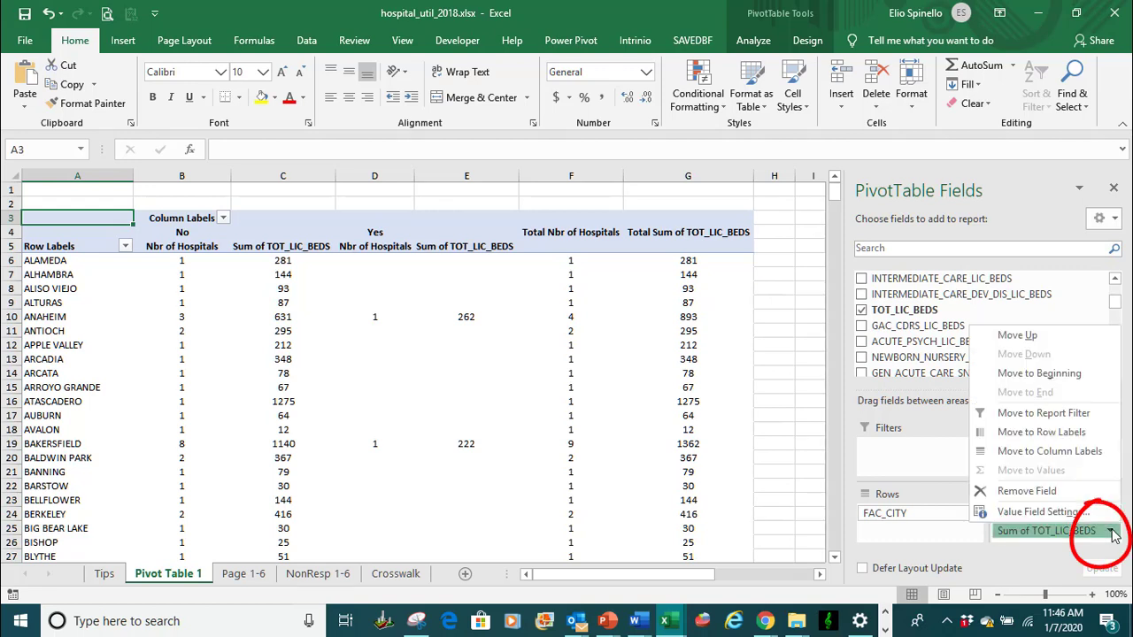
pyautogui.click(1045, 513)
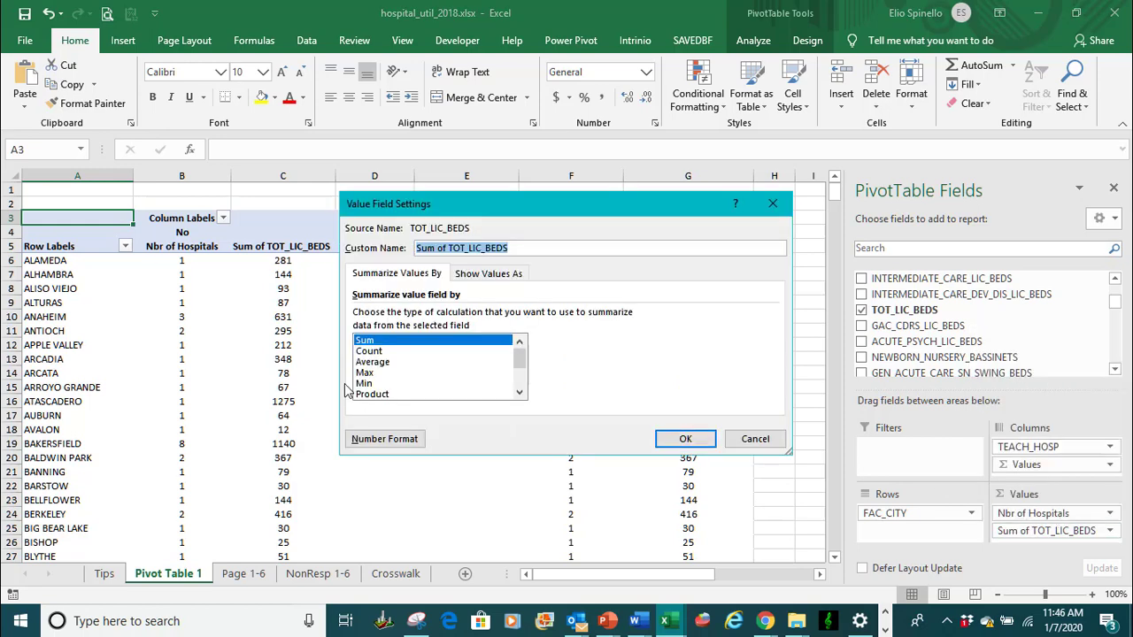
pyautogui.click(385, 364)
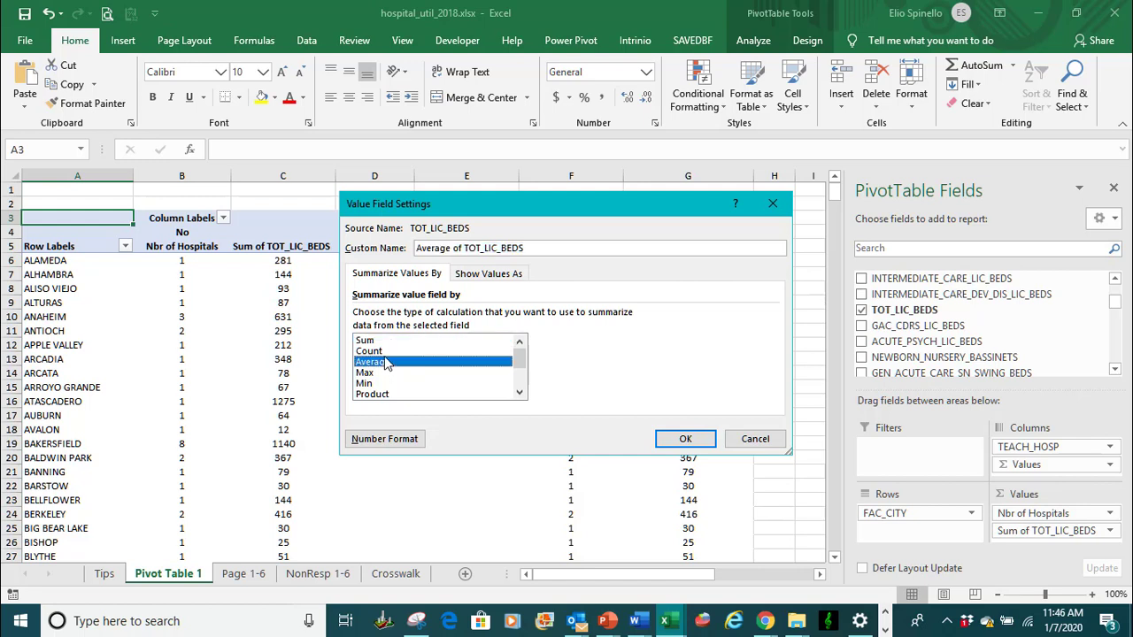
pyautogui.click(538, 250)
pyautogui.moveTo(537, 251); pyautogui.dragTo(453, 249)
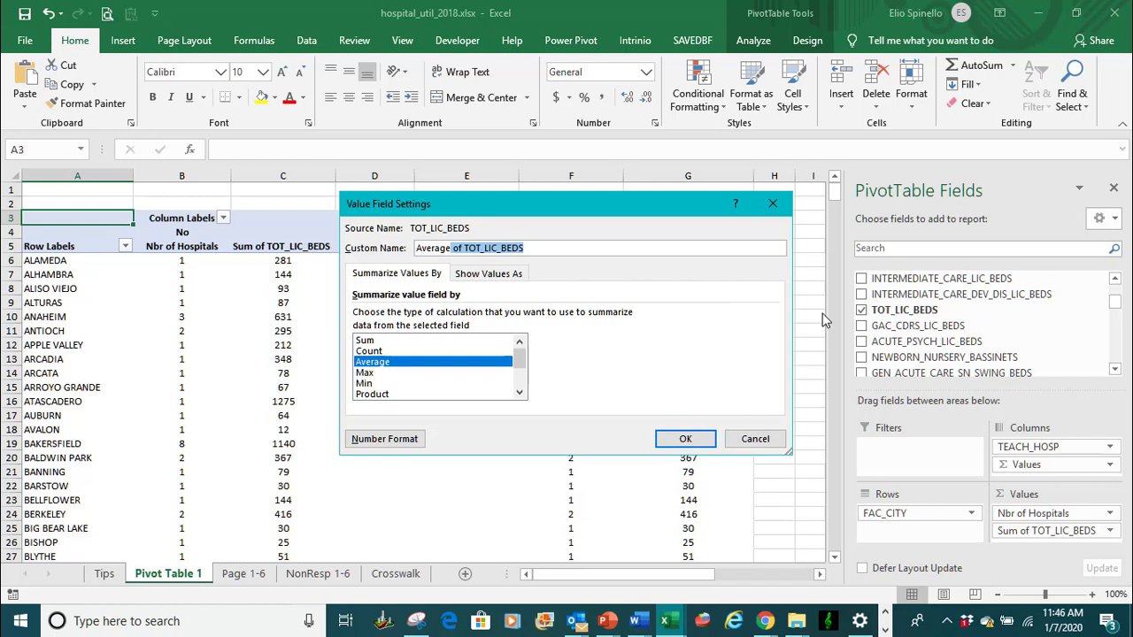
pyautogui.press('BackSpace')
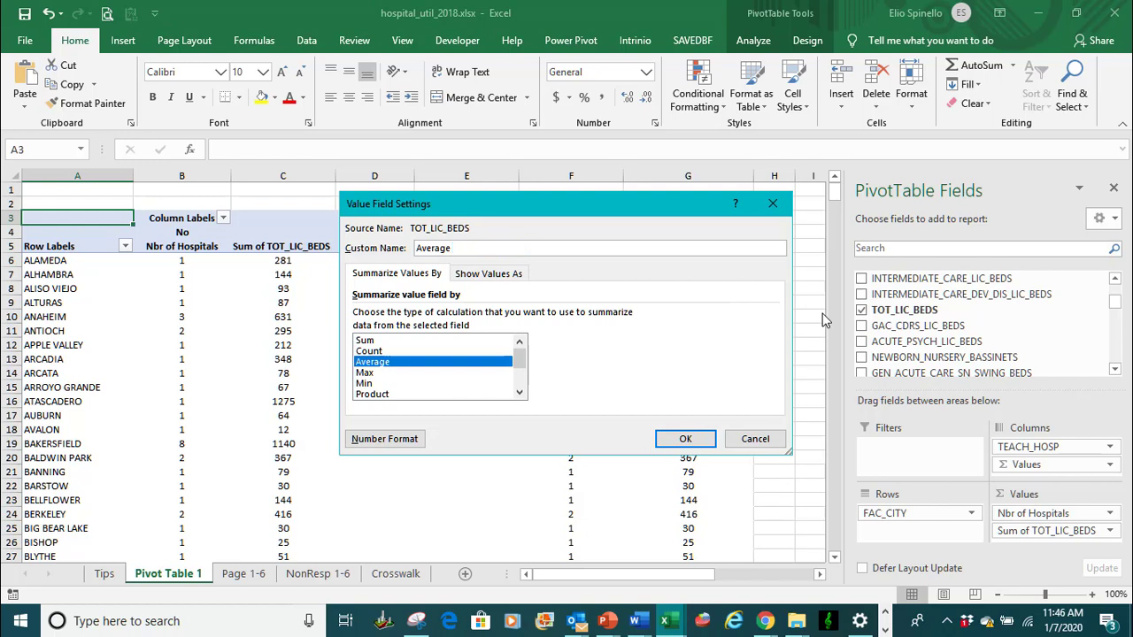
pyautogui.write('Beds')
pyautogui.click(685, 442)
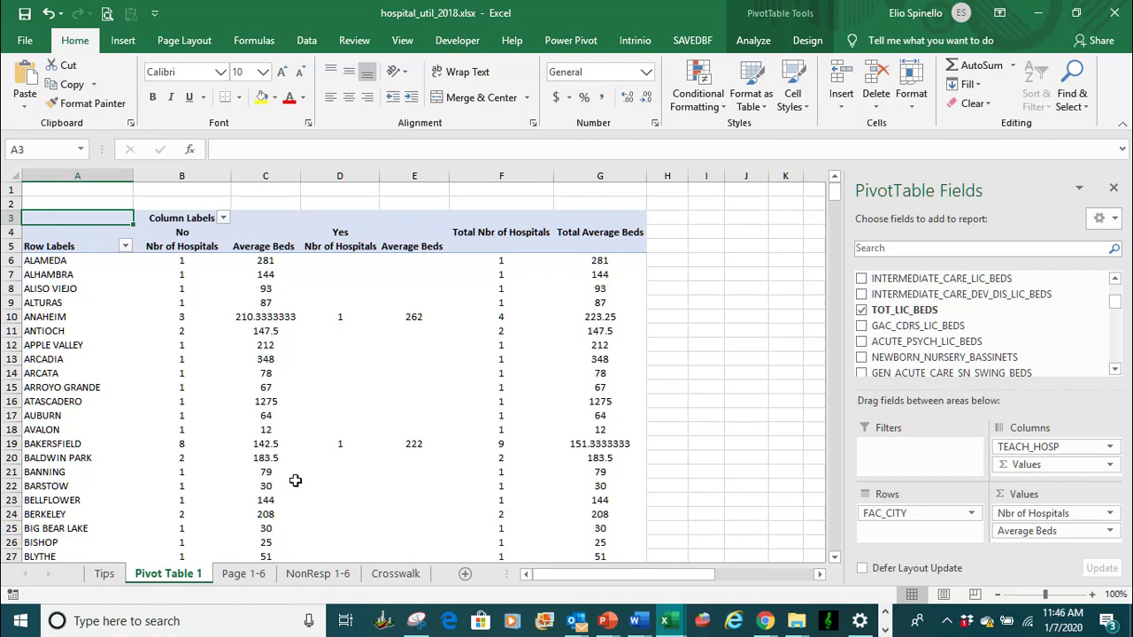
pyautogui.moveTo(284, 449)
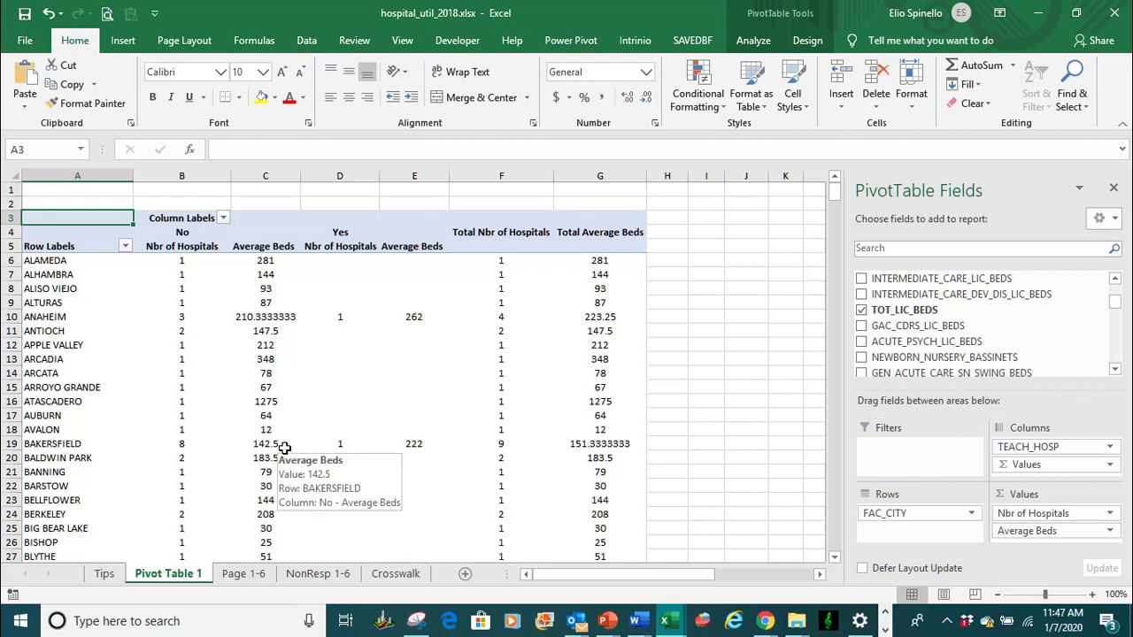
pyautogui.moveTo(429, 451)
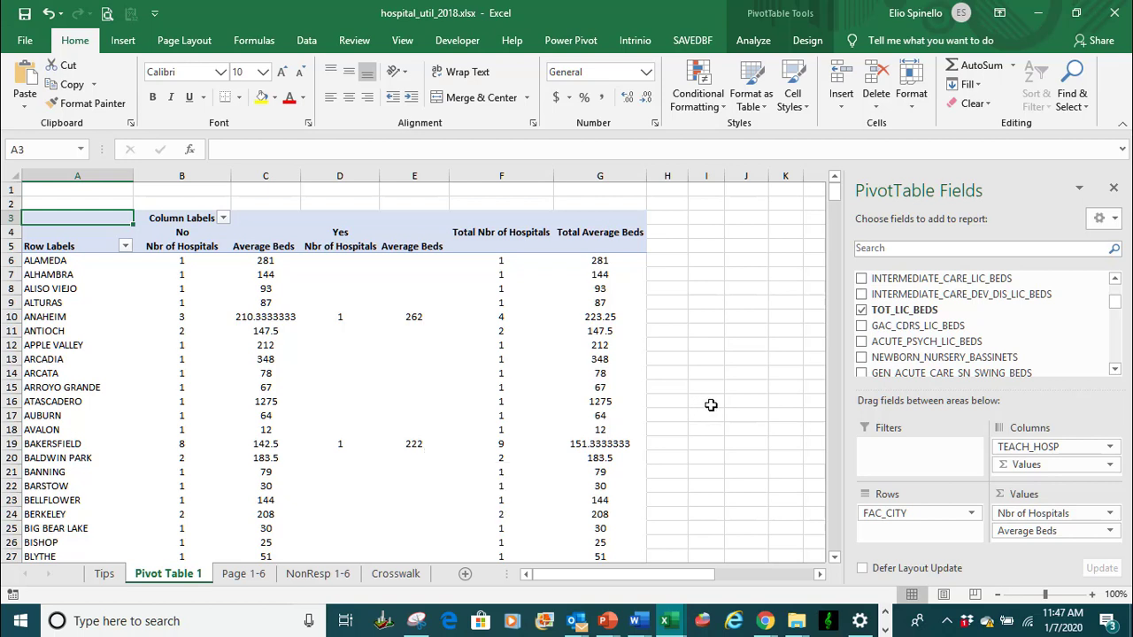
# Move TEACH_HOSP from the PivotTable's columns to its rows below FAC_CITY and check the No and Yes rows under ANAHEIM
pyautogui.click(1056, 449)
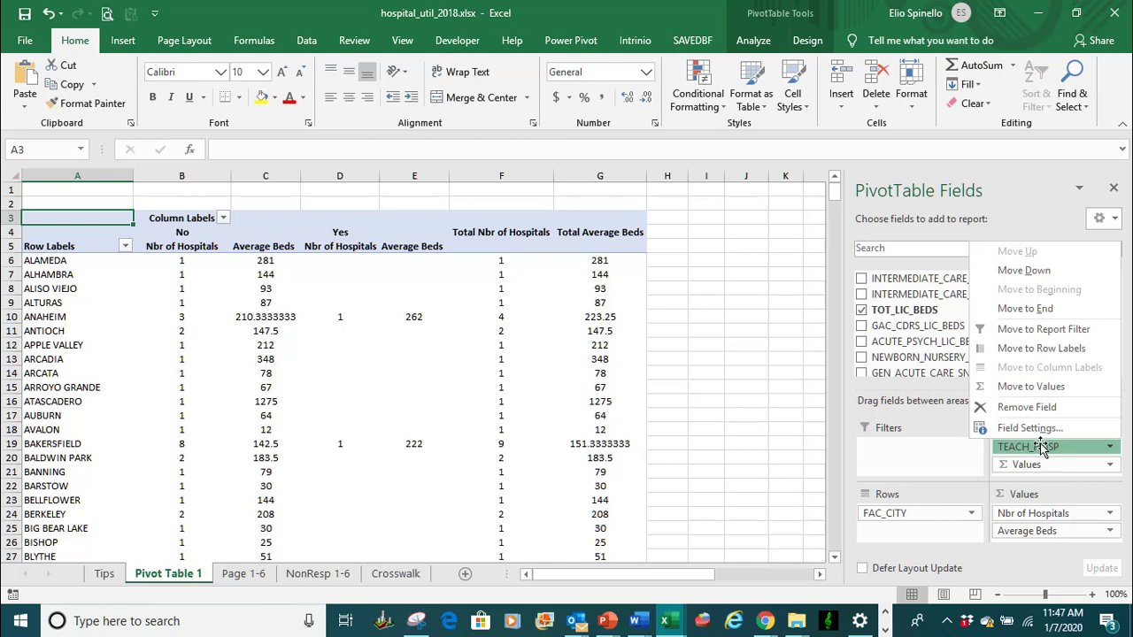
pyautogui.moveTo(1042, 449); pyautogui.dragTo(921, 537)
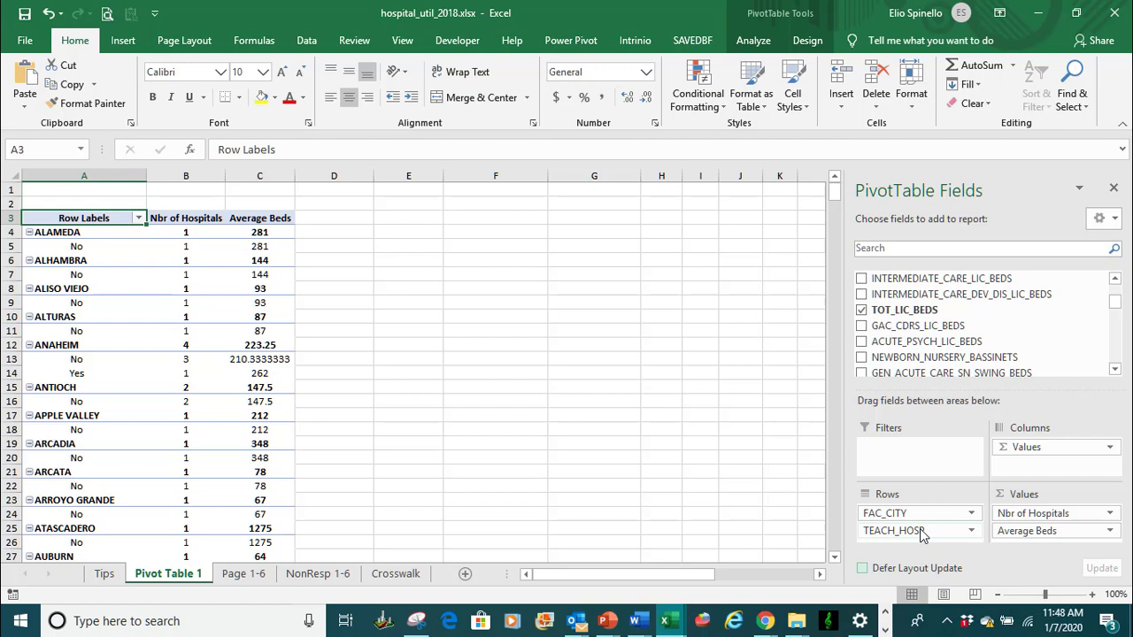
pyautogui.scroll(-1, 165, 485)
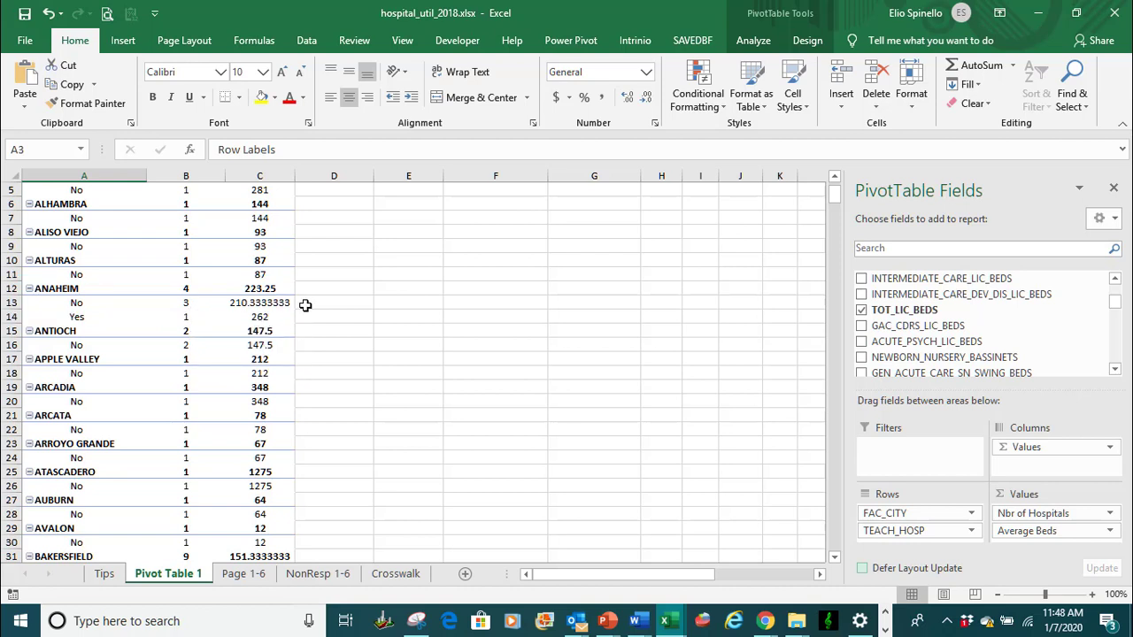
pyautogui.moveTo(285, 319)
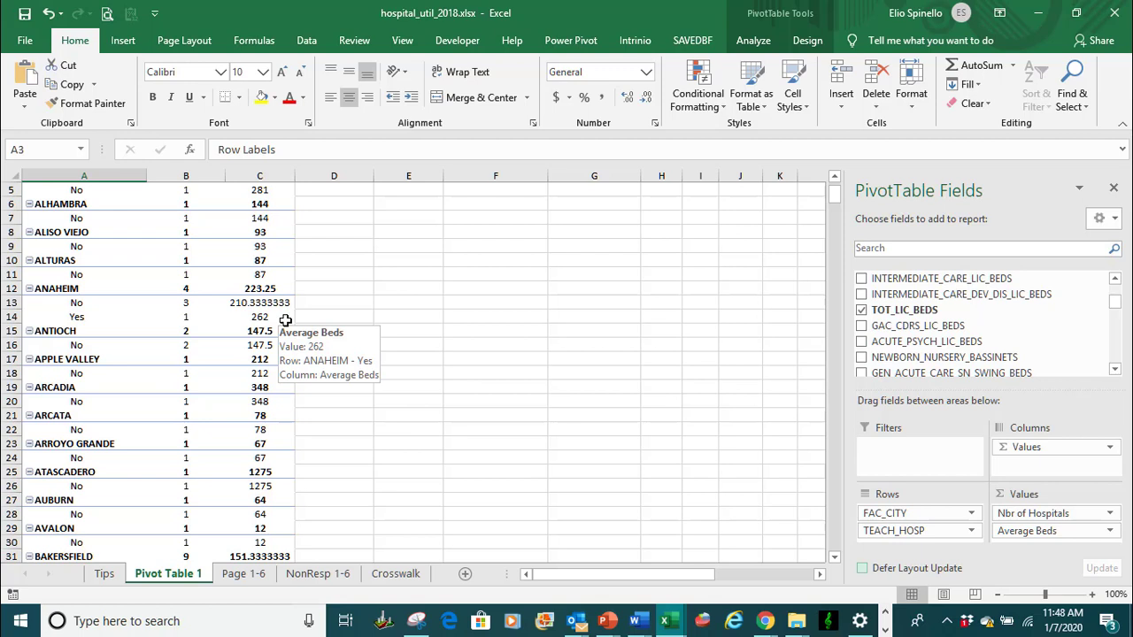
pyautogui.scroll(2, 473, 403)
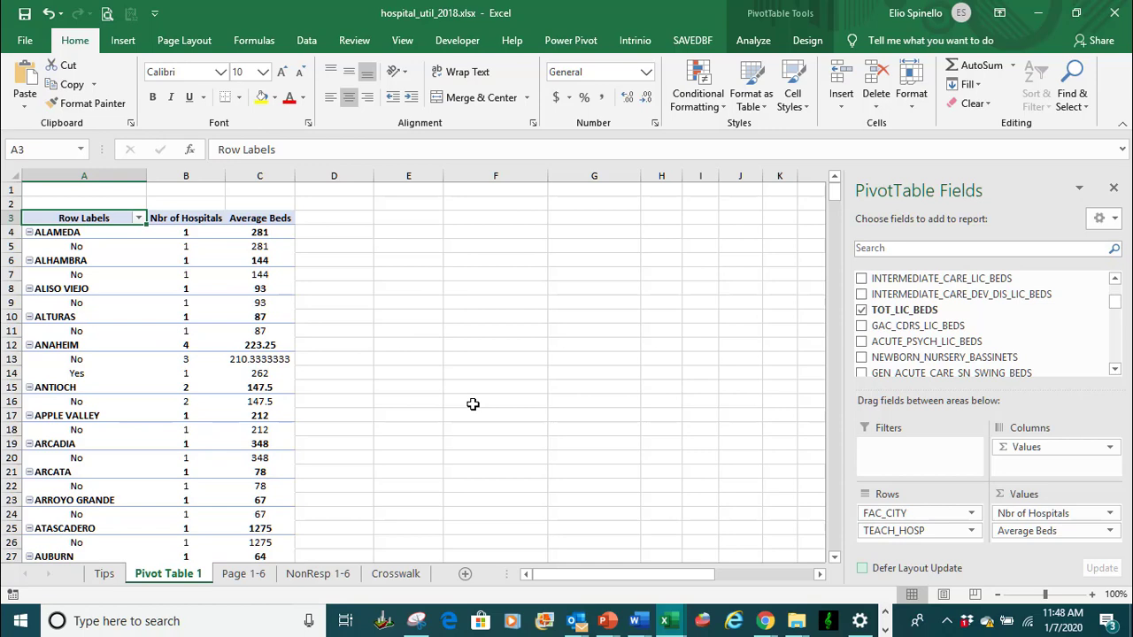
pyautogui.moveTo(835, 197); pyautogui.dragTo(816, 142)
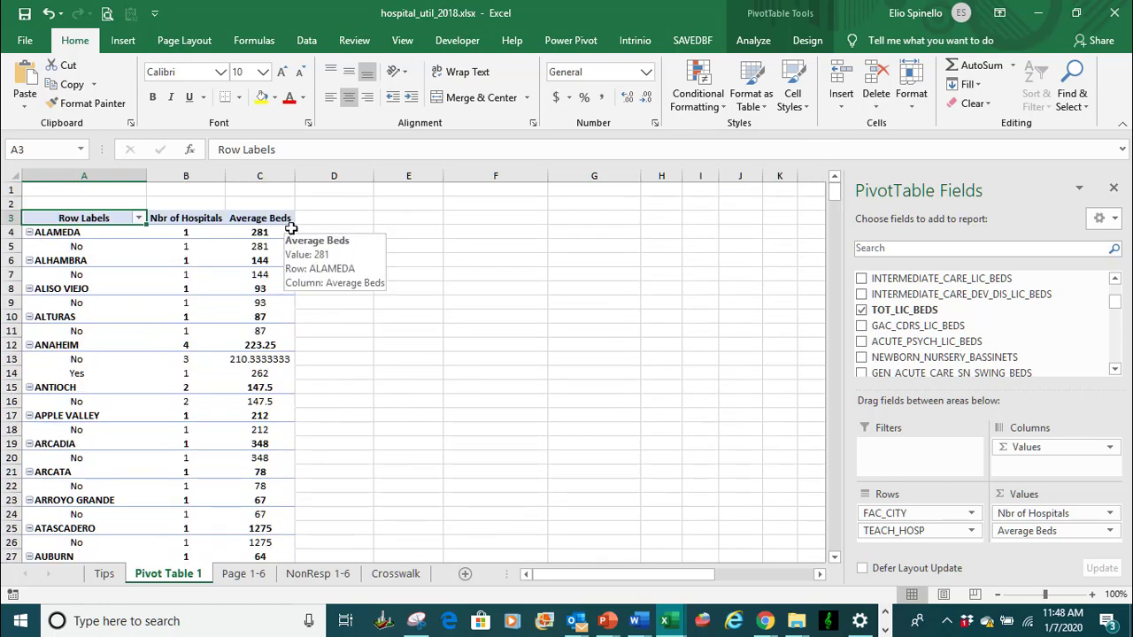
# Filter the PivotTable's FAC_CITY row labels to show only ANAHEIM and LOS ANGELES
pyautogui.click(139, 218)
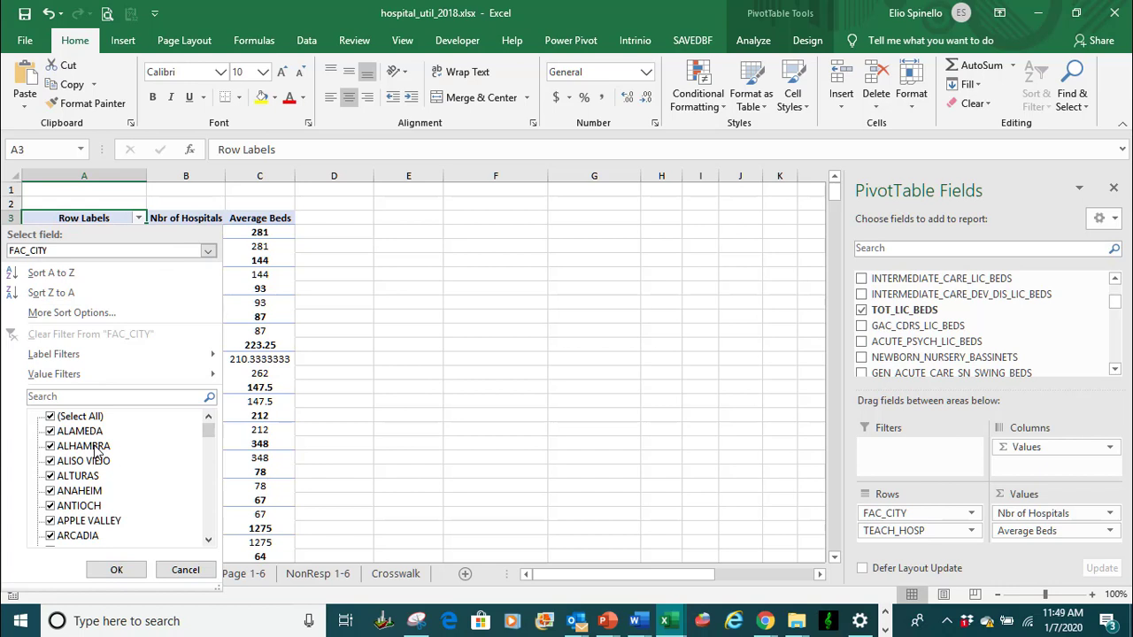
pyautogui.click(50, 417)
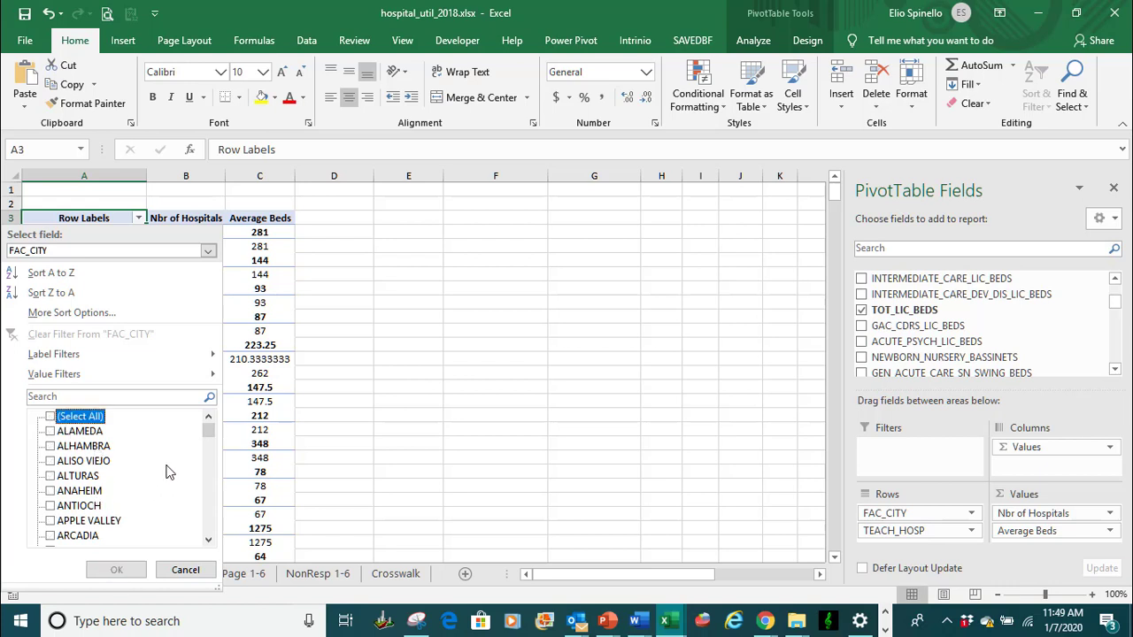
pyautogui.click(50, 491)
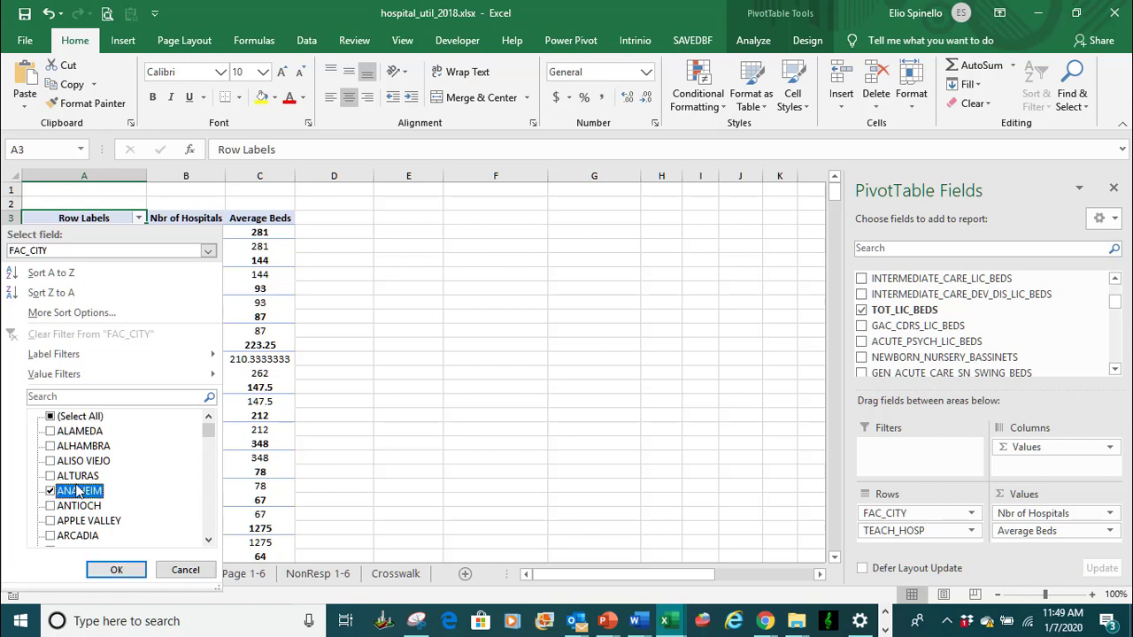
pyautogui.click(211, 438)
pyautogui.moveTo(211, 438); pyautogui.dragTo(205, 476)
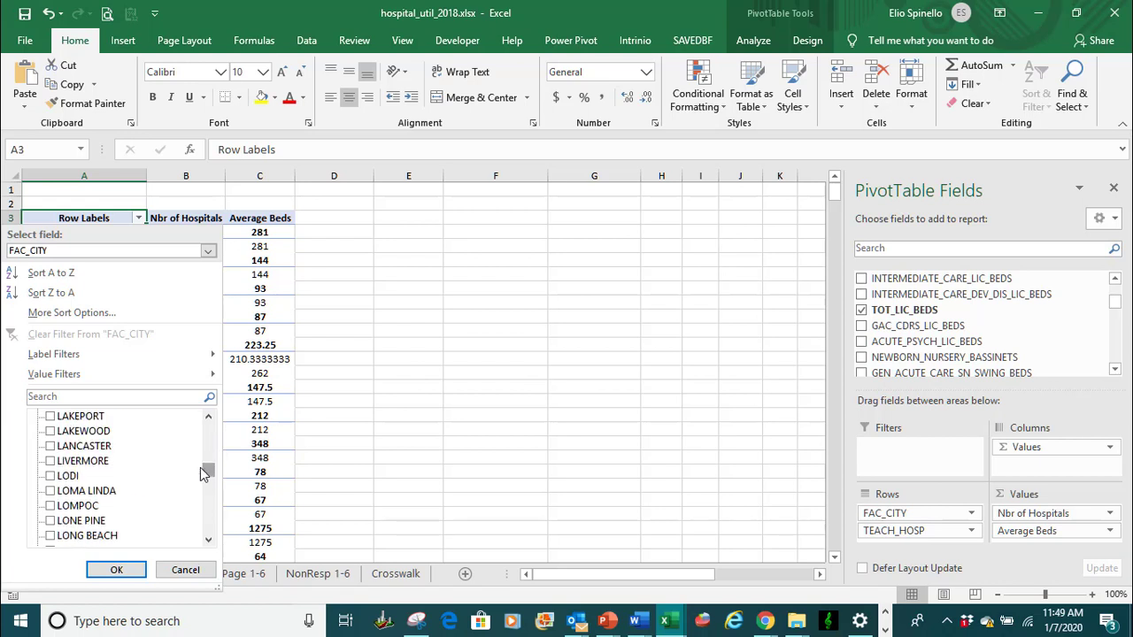
pyautogui.scroll(-3, 144, 486)
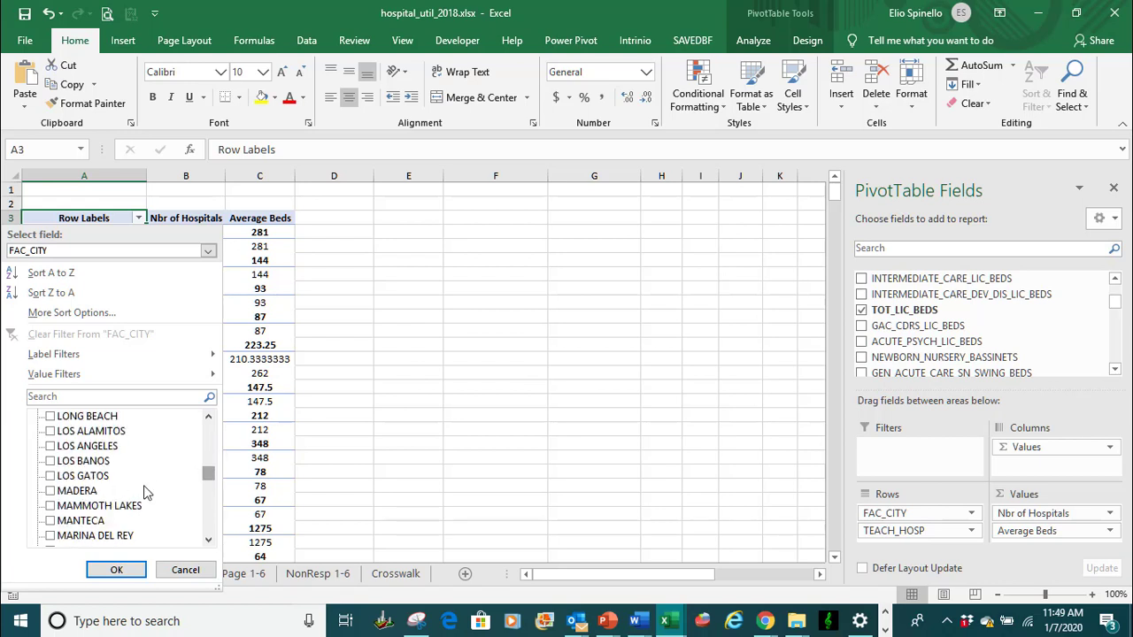
pyautogui.click(52, 447)
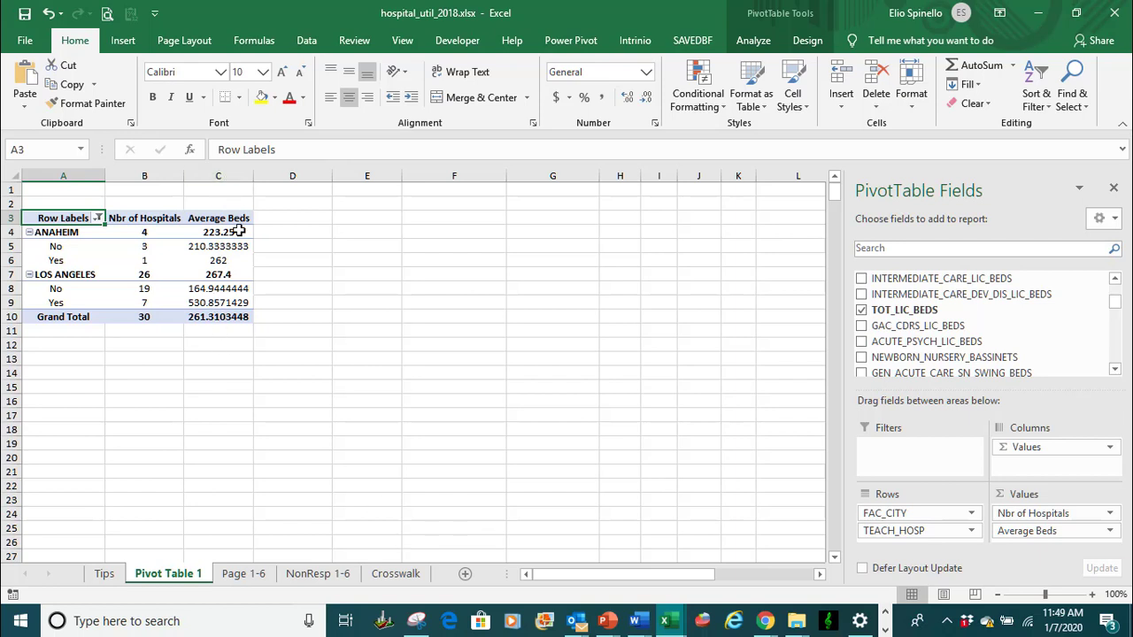
pyautogui.moveTo(239, 233)
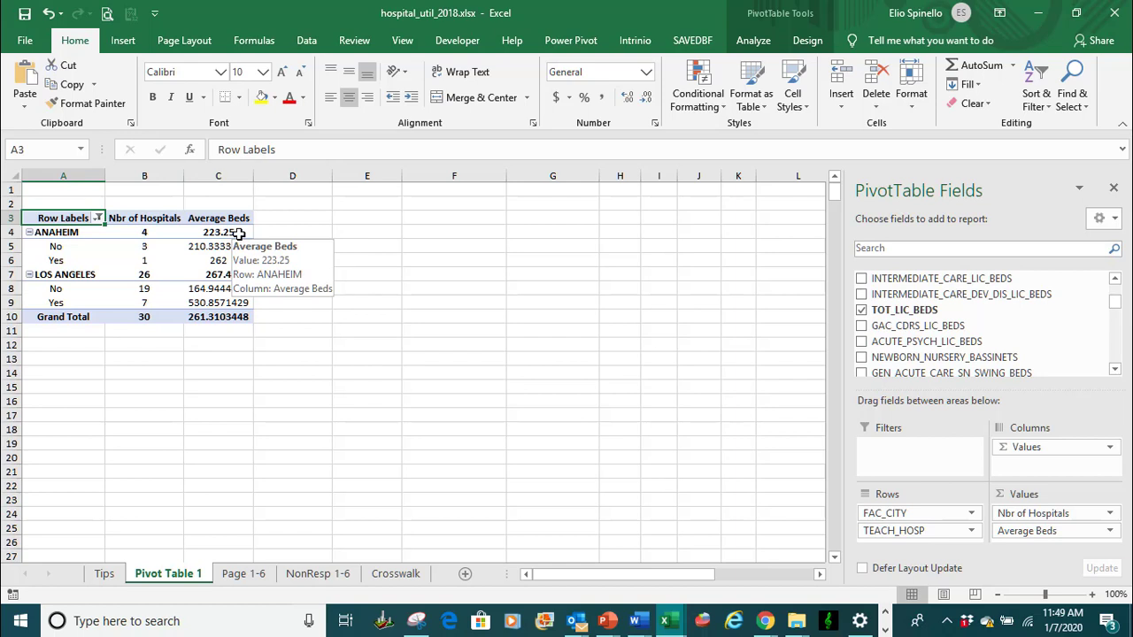
# Format the PivotTable's Average Beds values with the Number category and 0 decimal places
pyautogui.click(1111, 532)
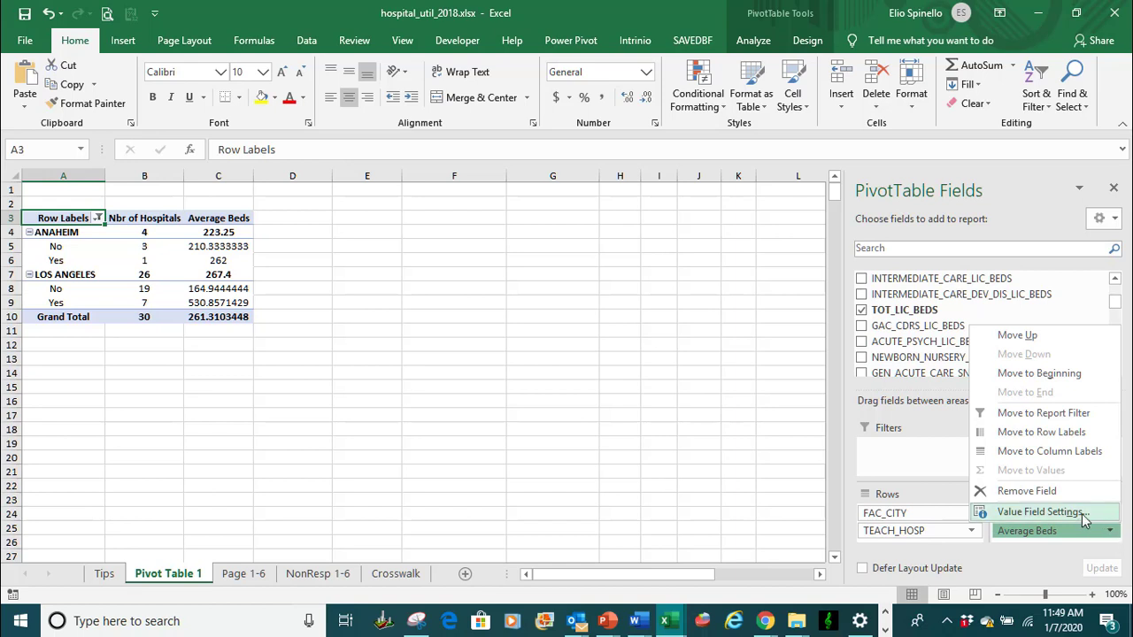
pyautogui.click(1041, 511)
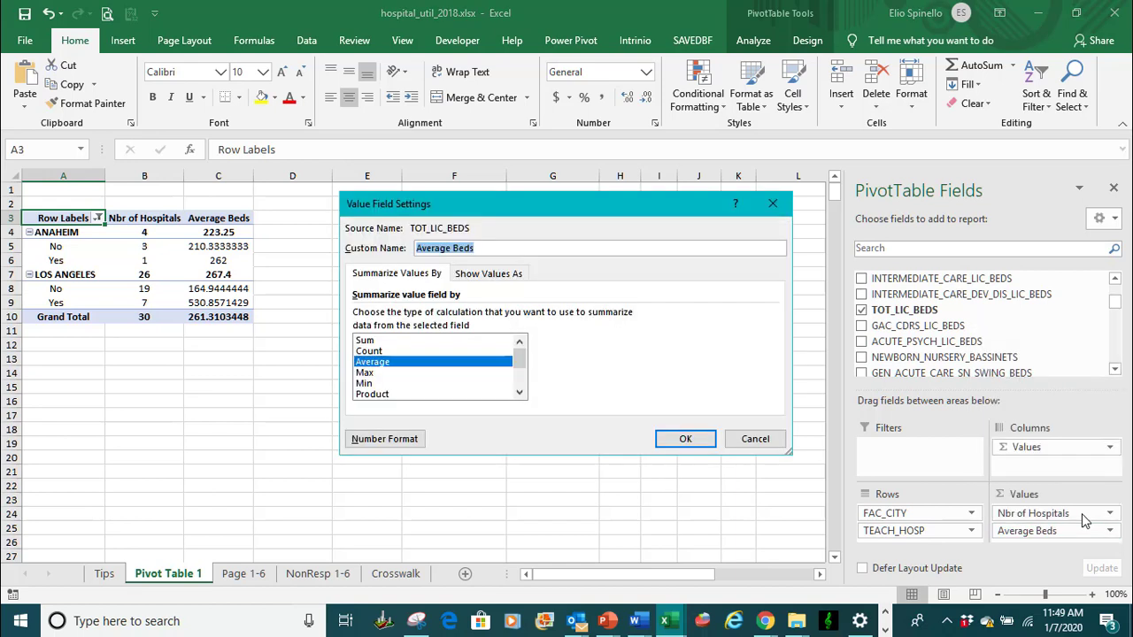
pyautogui.click(400, 447)
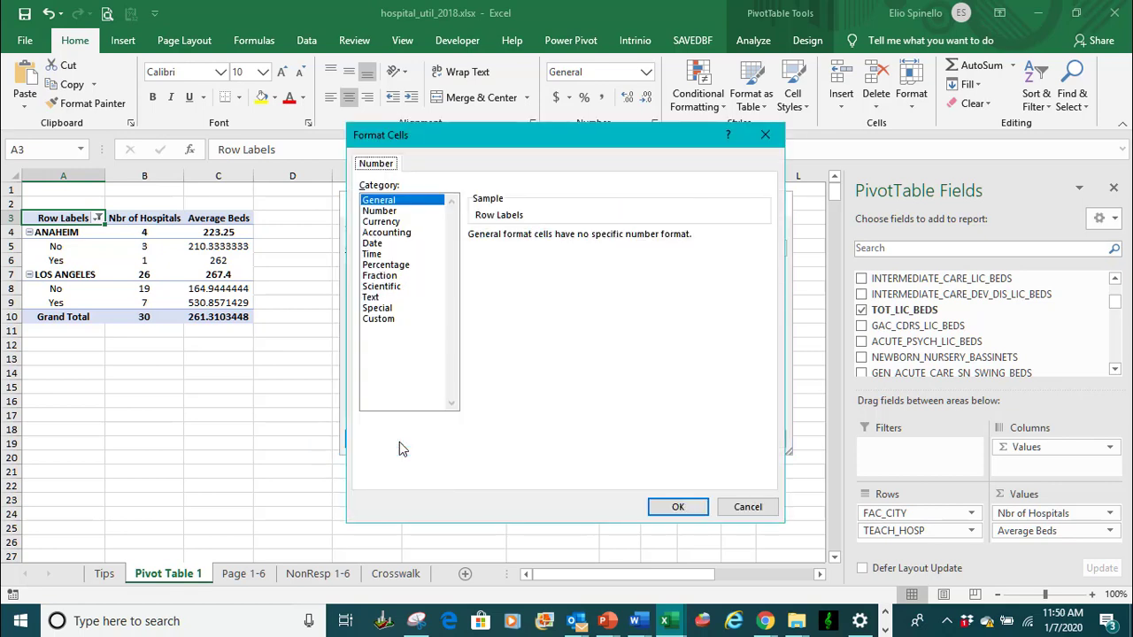
pyautogui.click(388, 213)
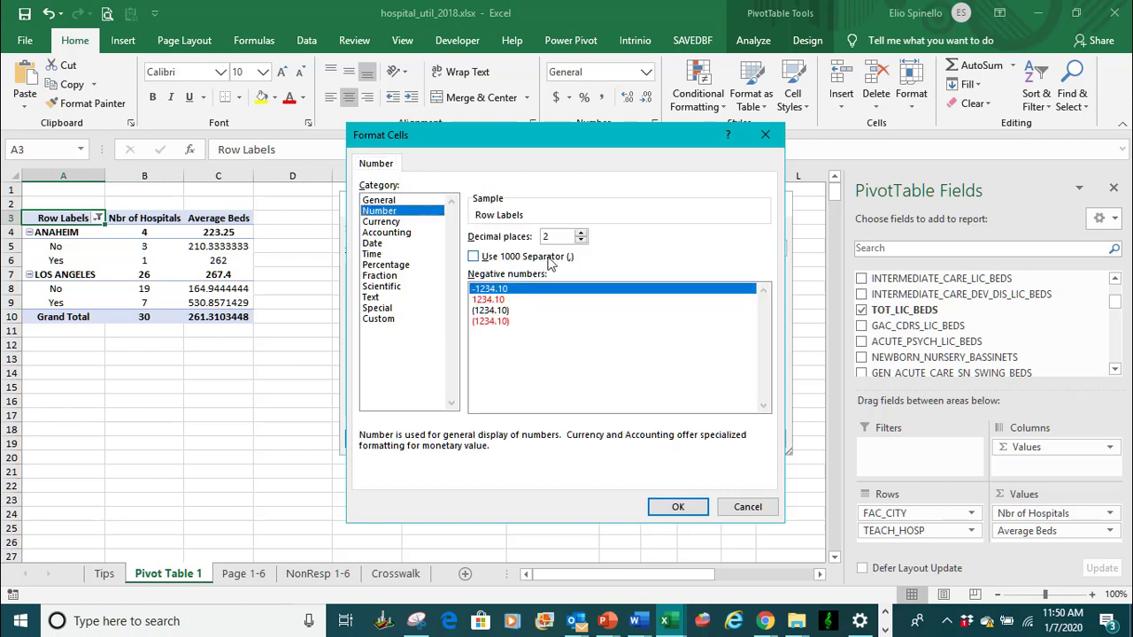
pyautogui.click(582, 242)
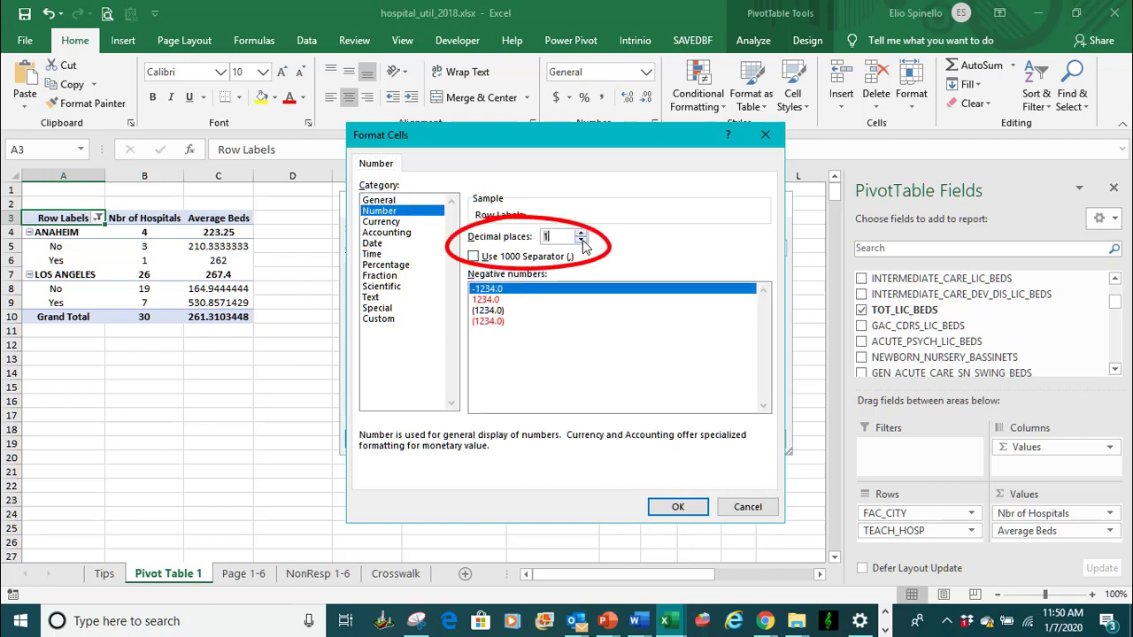
pyautogui.click(582, 242)
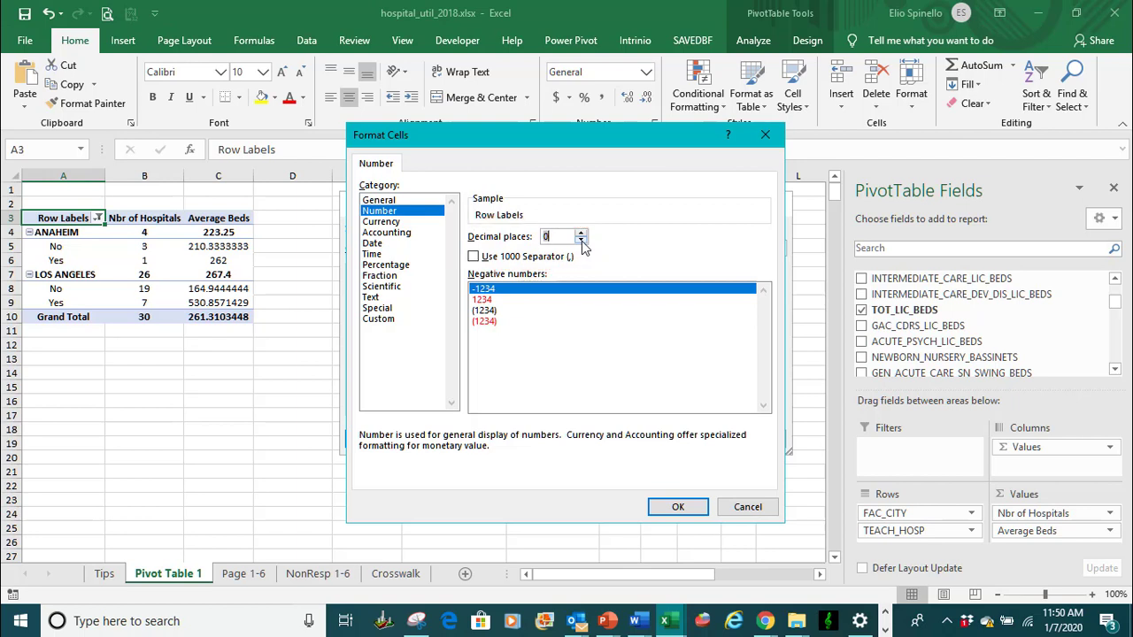
pyautogui.click(678, 509)
pyautogui.click(685, 439)
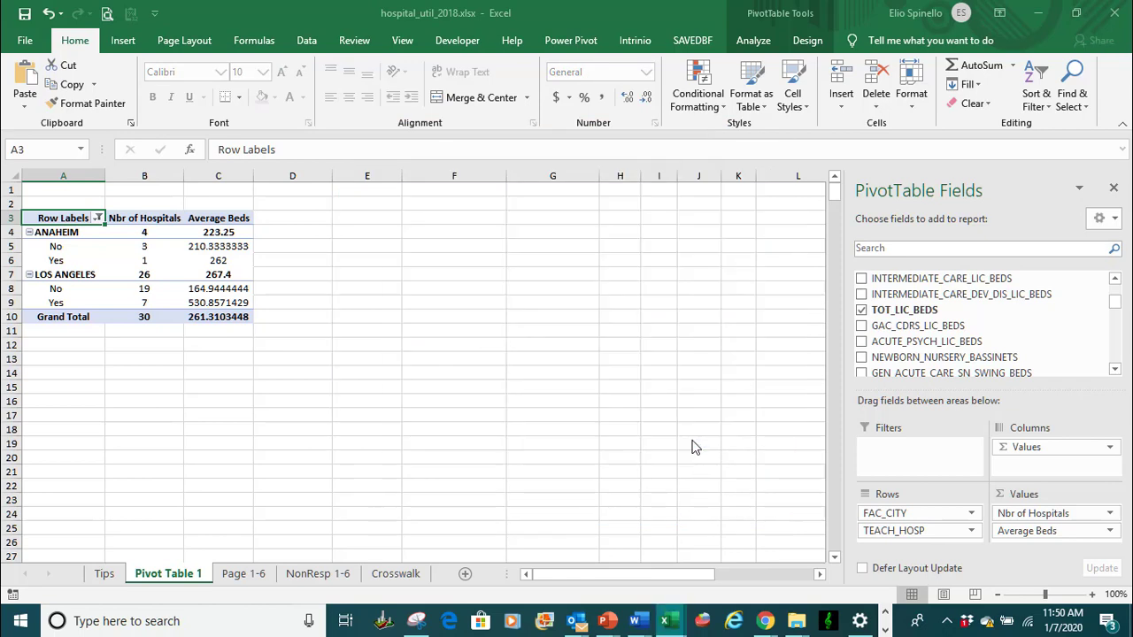
# Select cells outside, inside and again outside the PivotTable to check when its field list is shown
pyautogui.click(238, 374)
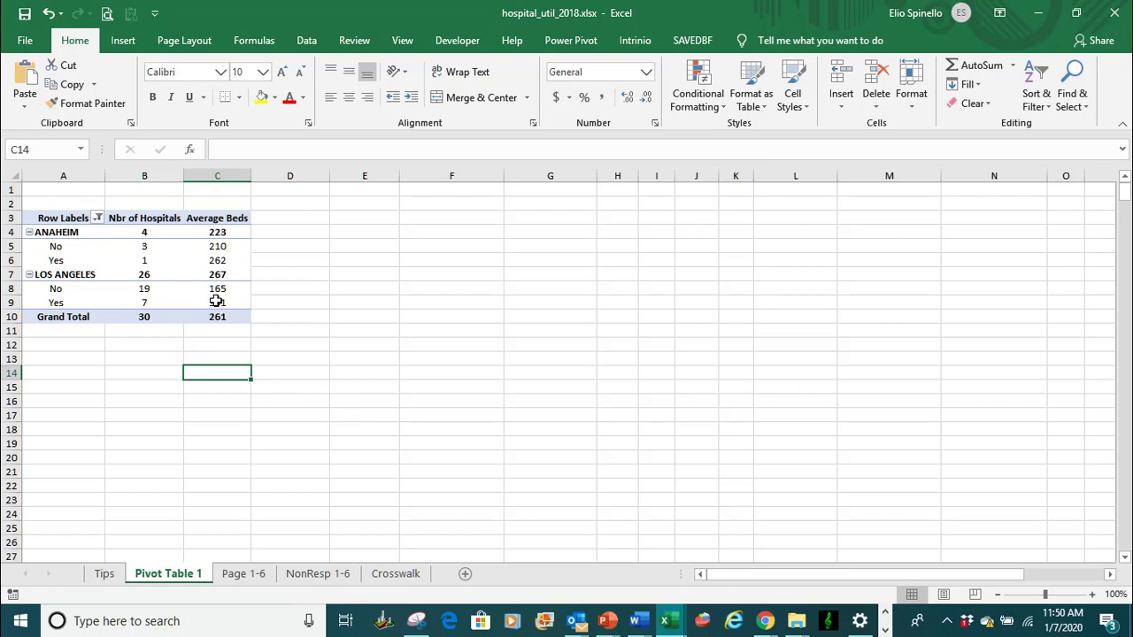
pyautogui.click(181, 261)
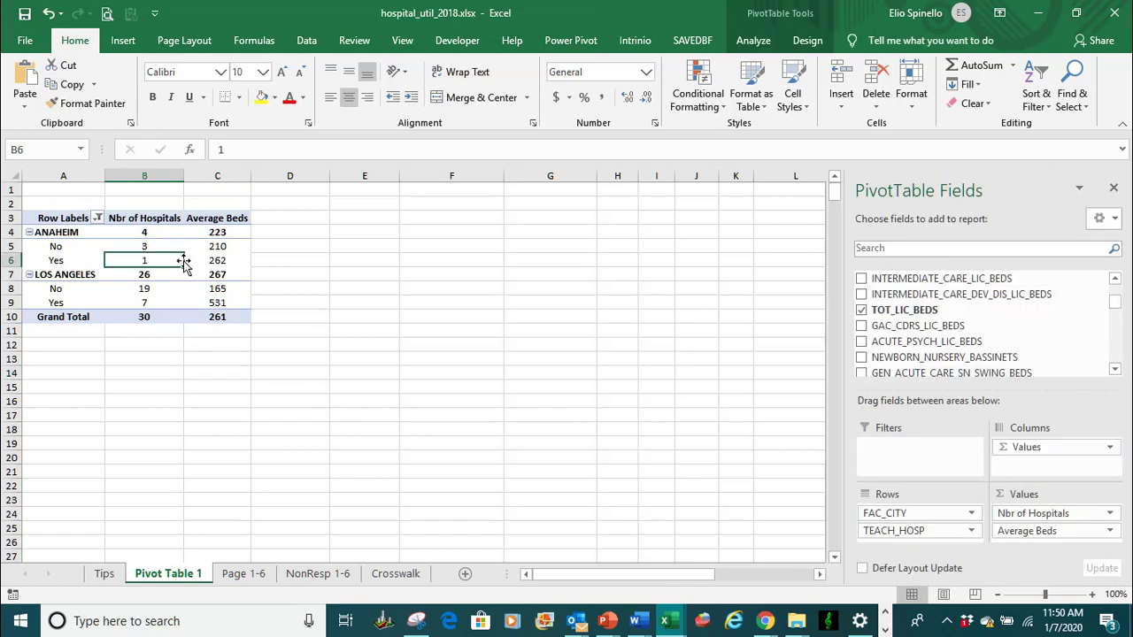
pyautogui.click(186, 346)
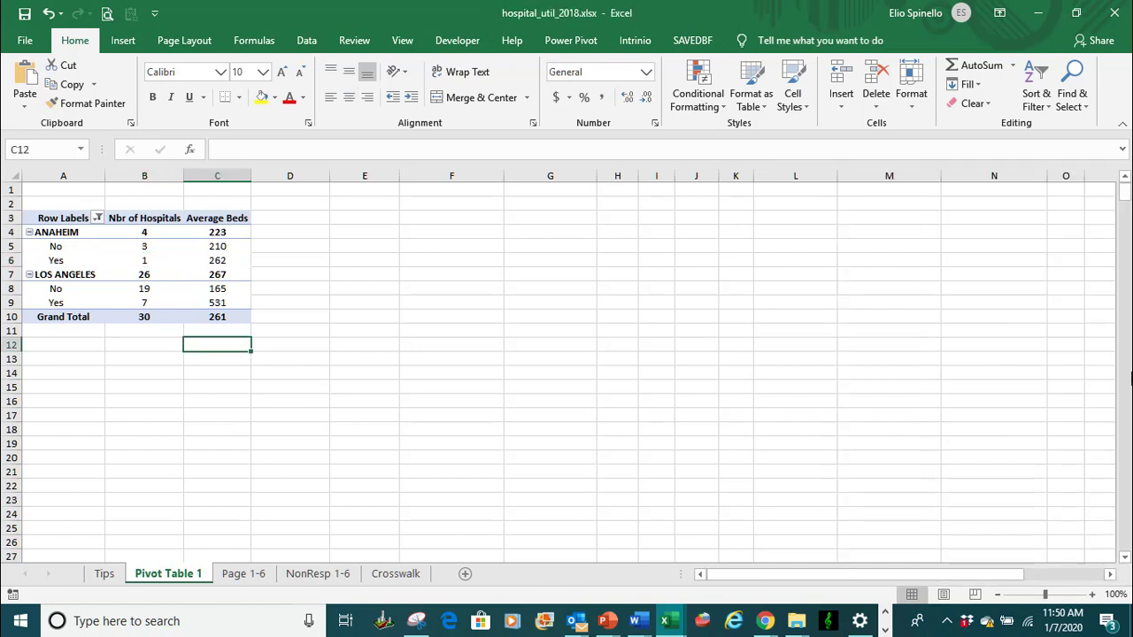
# Insert a FAC_CITY slicer for the PivotTable and place it just beside the table near the top of the sheet
pyautogui.click(152, 273)
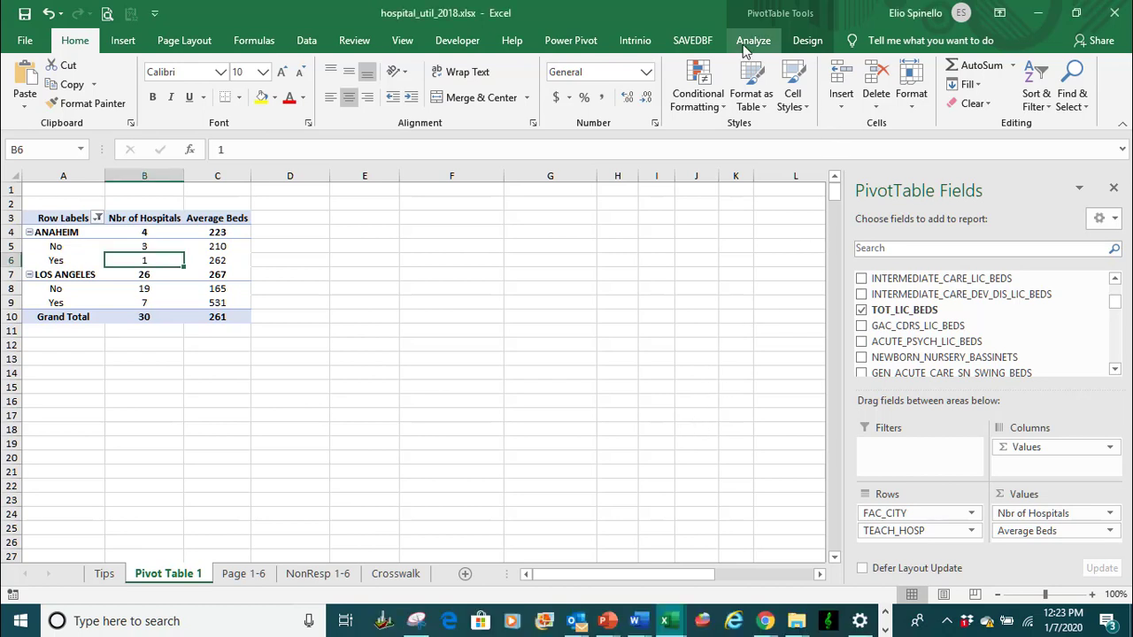
pyautogui.click(743, 45)
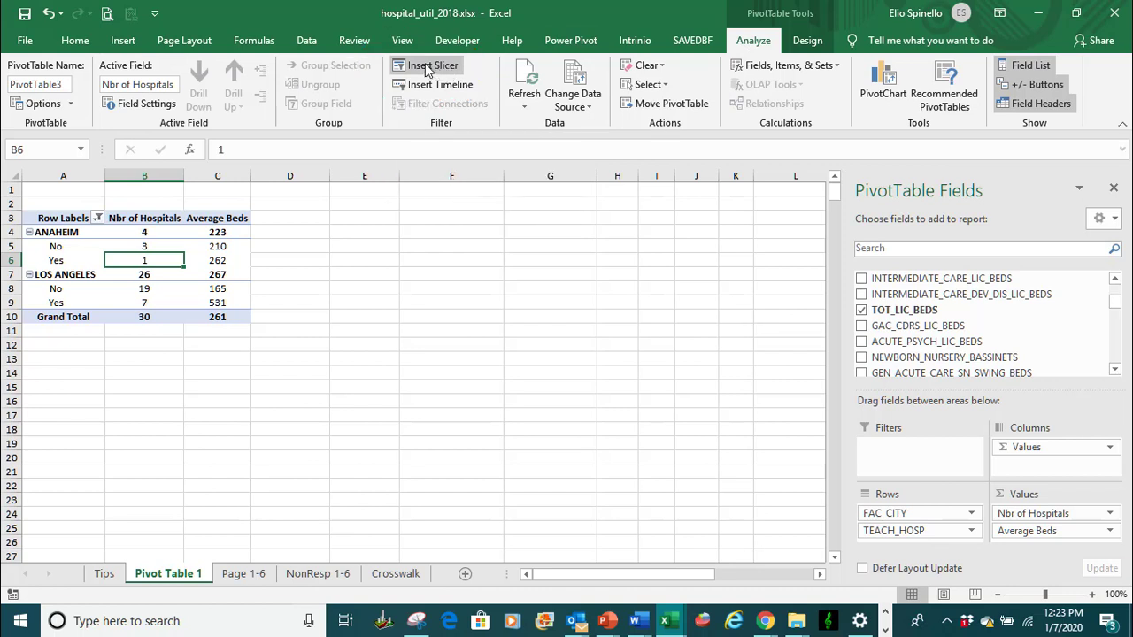
pyautogui.click(429, 69)
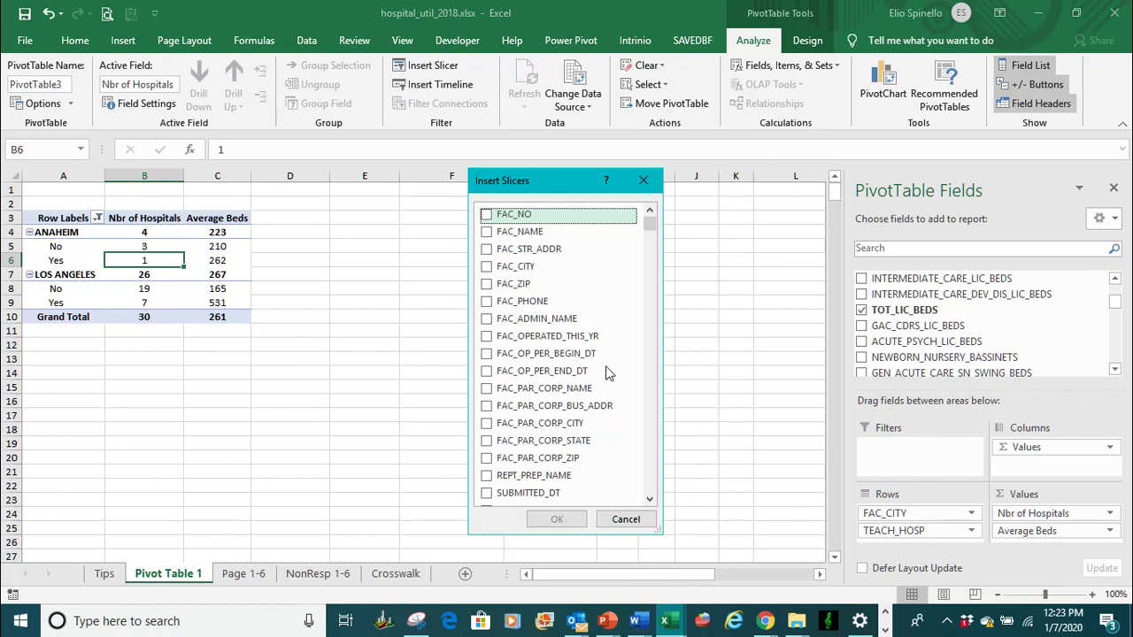
pyautogui.click(487, 270)
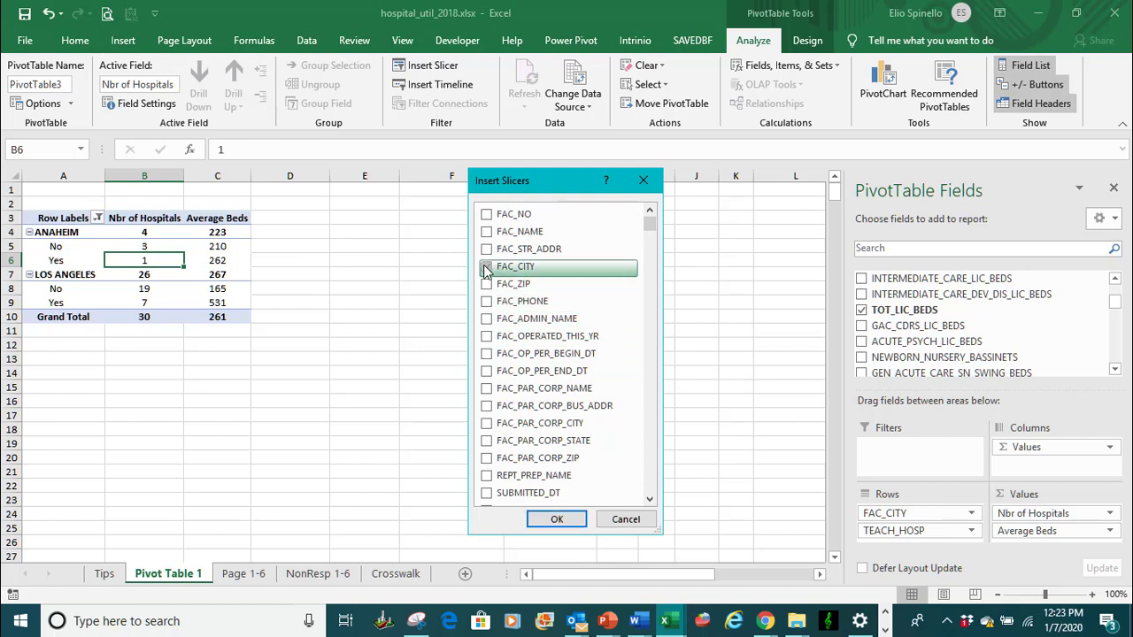
pyautogui.click(555, 519)
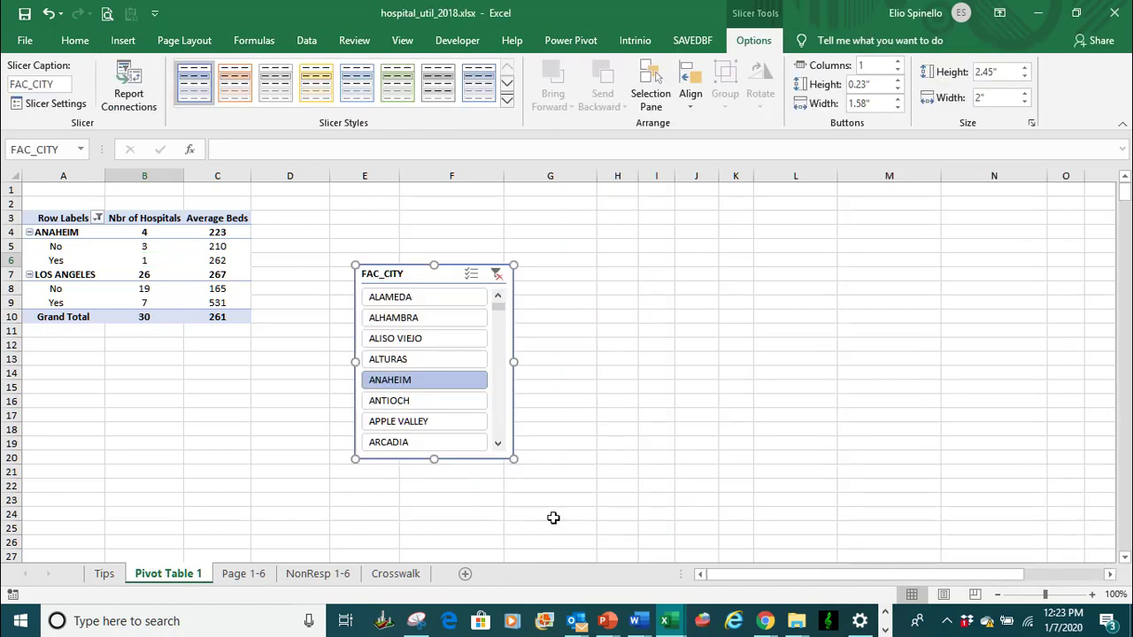
pyautogui.moveTo(402, 282); pyautogui.dragTo(344, 203)
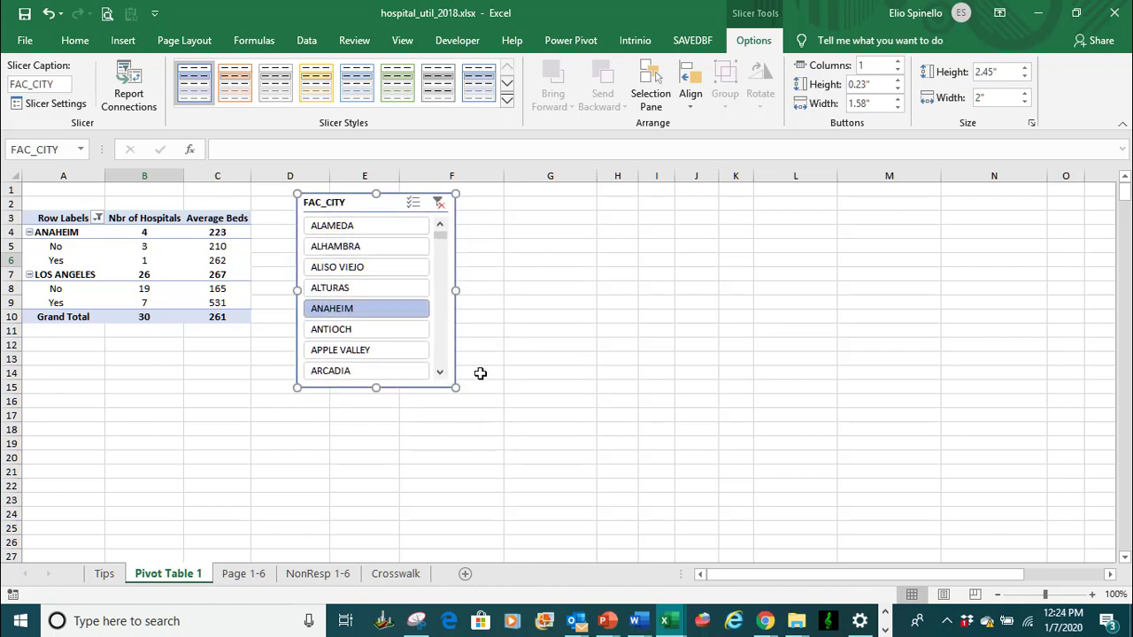
pyautogui.click(480, 373)
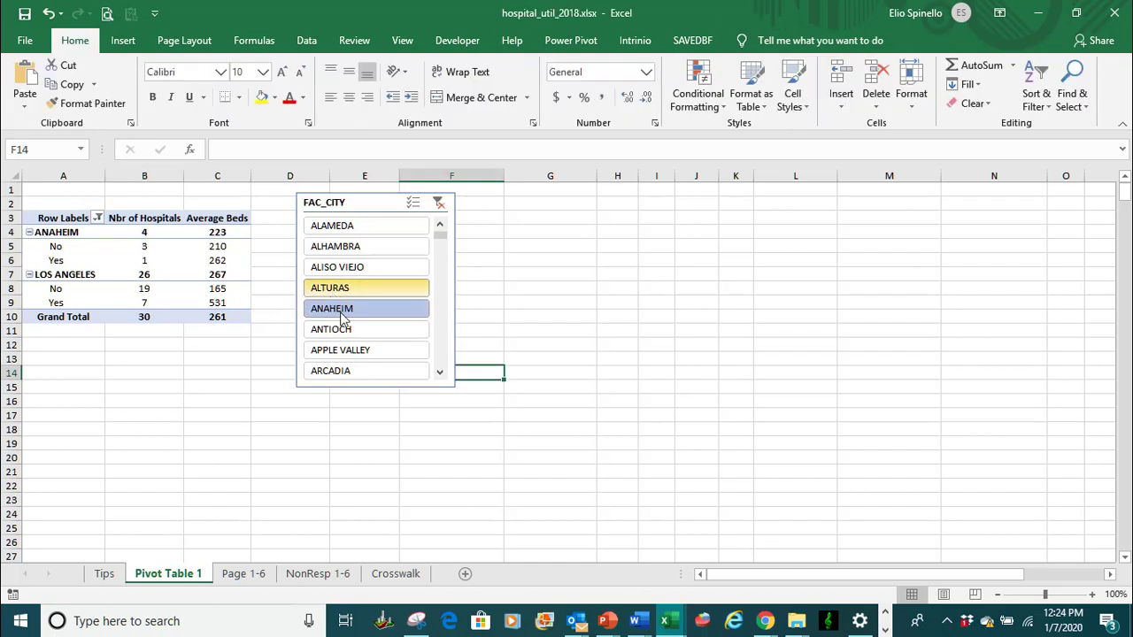
# Use the slicer to filter the PivotTable to single cities in turn: APPLE VALLEY, BAKERSFIELD, BALDWIN PARK and ATASCADERO
pyautogui.click(339, 351)
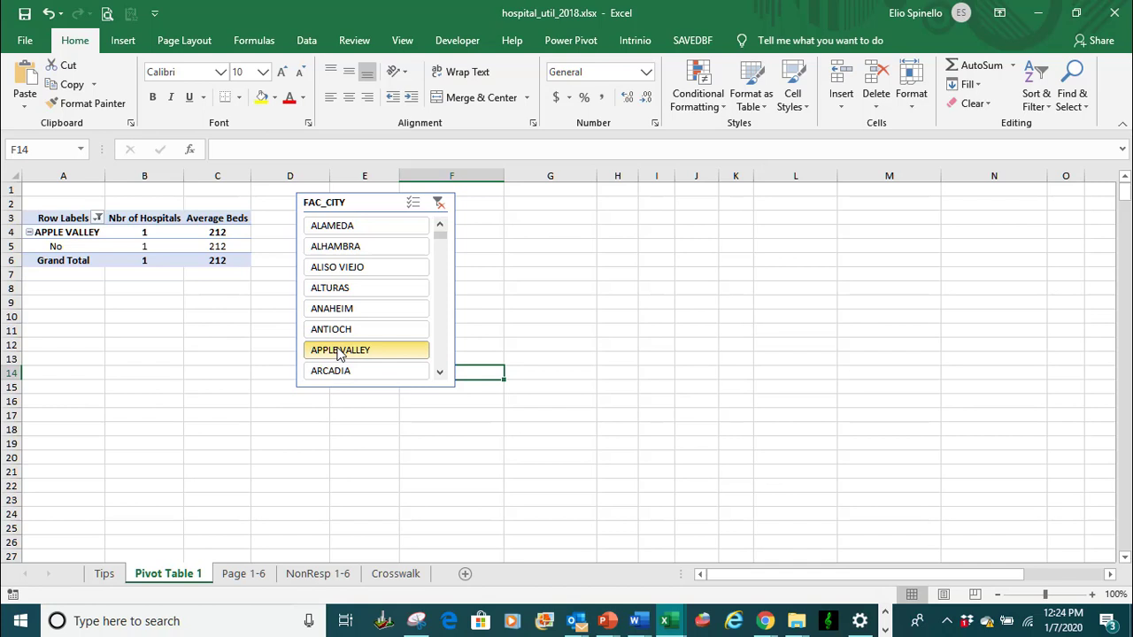
pyautogui.scroll(-1, 337, 331)
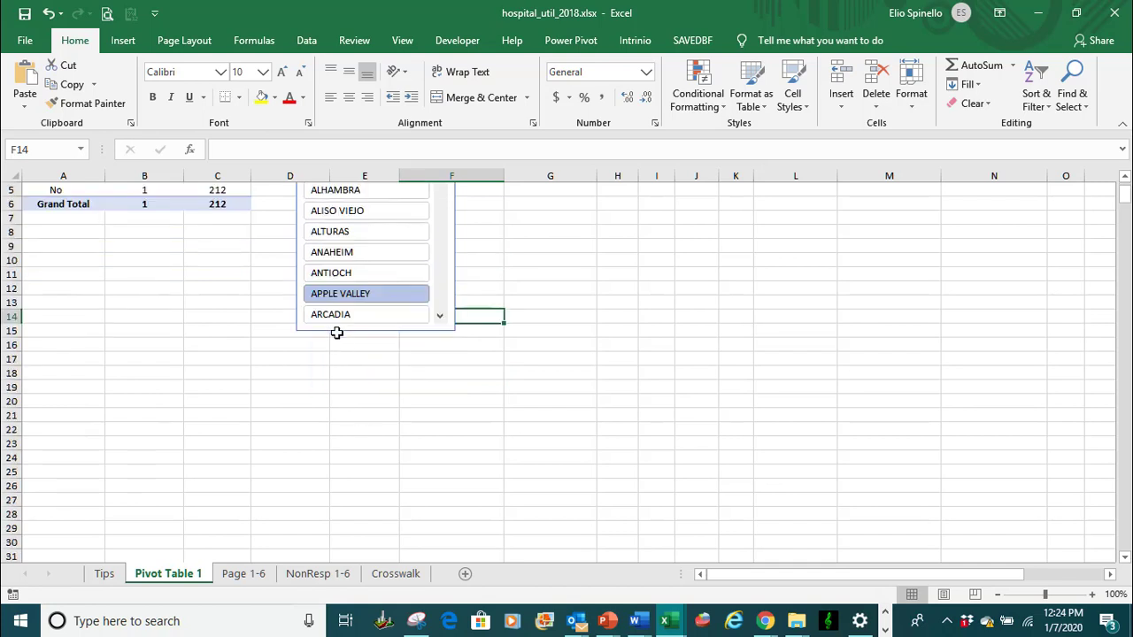
pyautogui.scroll(1, 336, 332)
pyautogui.click(440, 363)
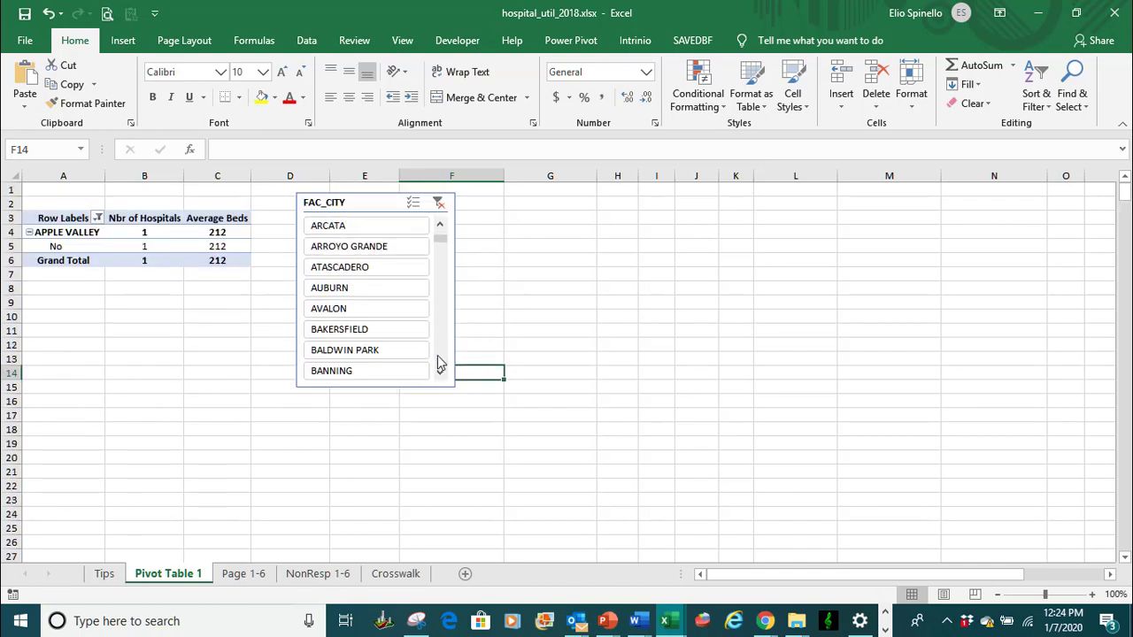
pyautogui.click(344, 333)
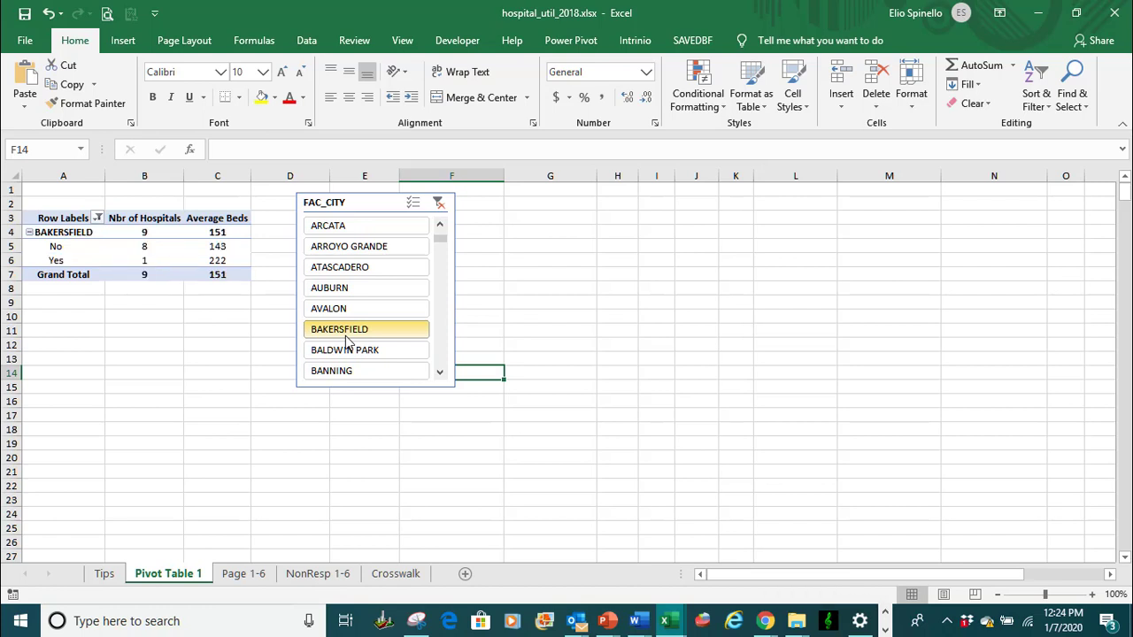
pyautogui.click(344, 351)
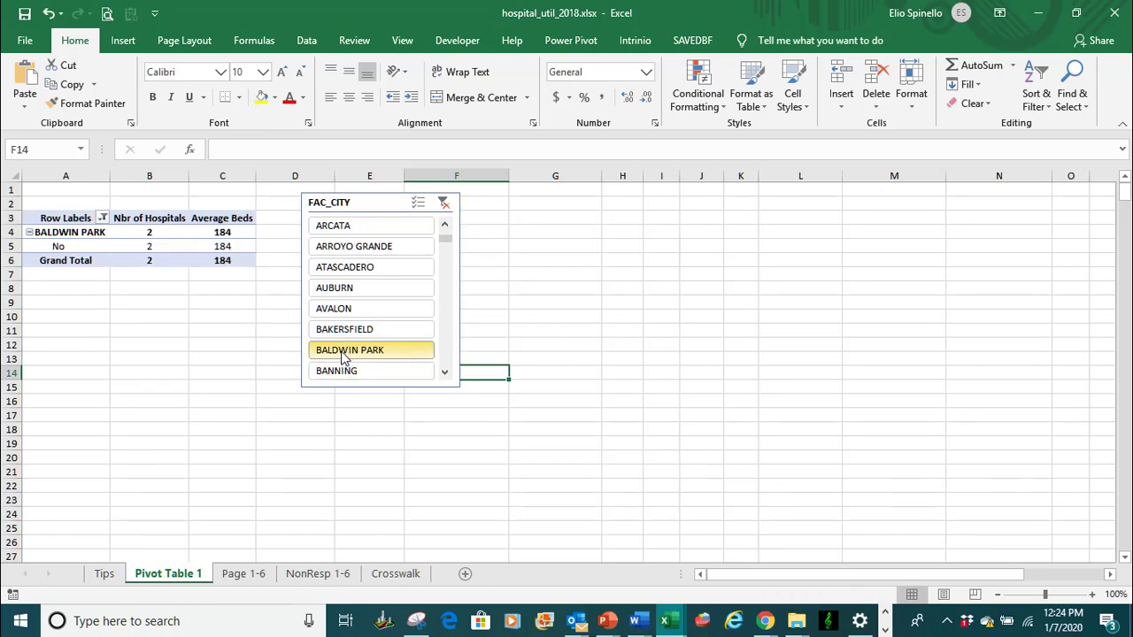
pyautogui.click(344, 267)
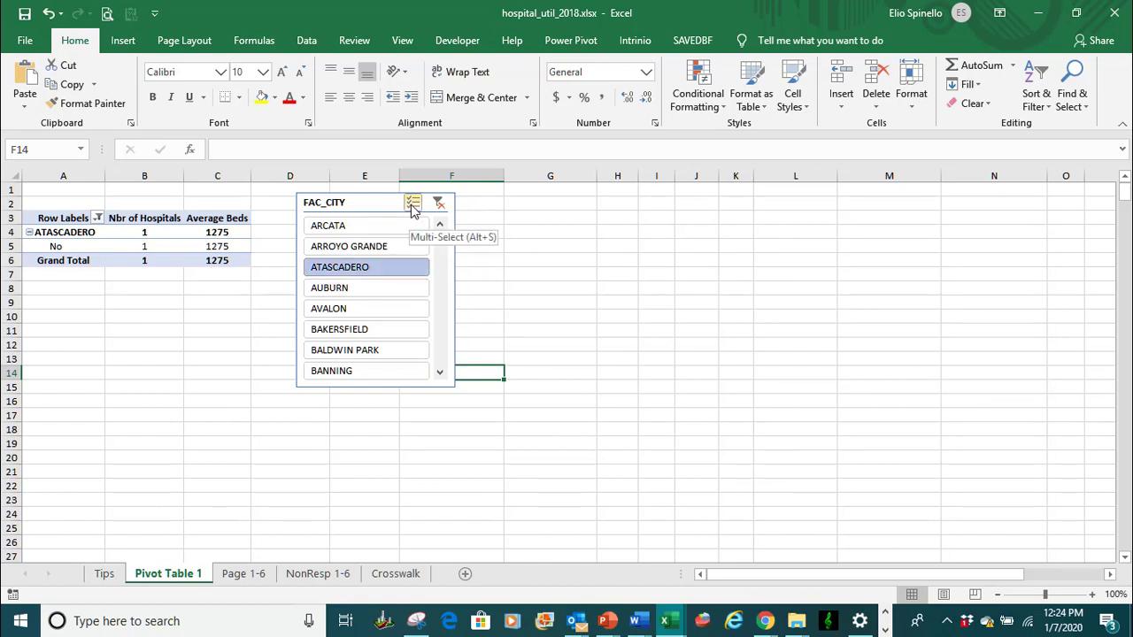
# Turn on multi-select in the FAC_CITY slicer and add AUBURN, AVALON, BISHOP and BELLFLOWER to the selected cities
pyautogui.click(413, 204)
pyautogui.click(345, 288)
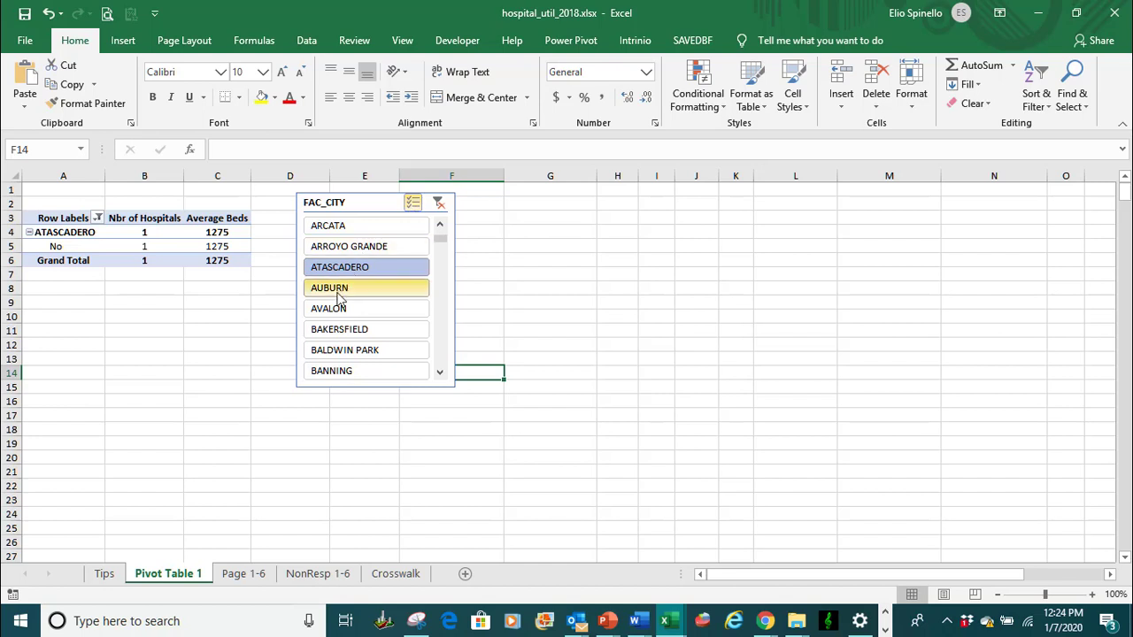
pyautogui.click(338, 309)
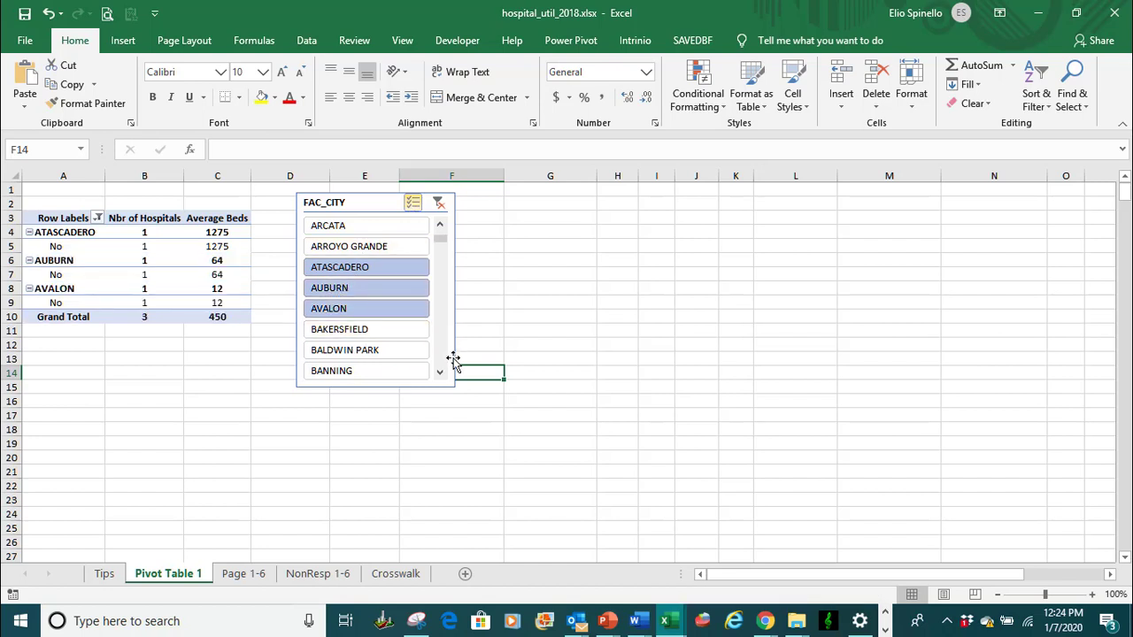
pyautogui.scroll(-3, 443, 368)
pyautogui.click(363, 310)
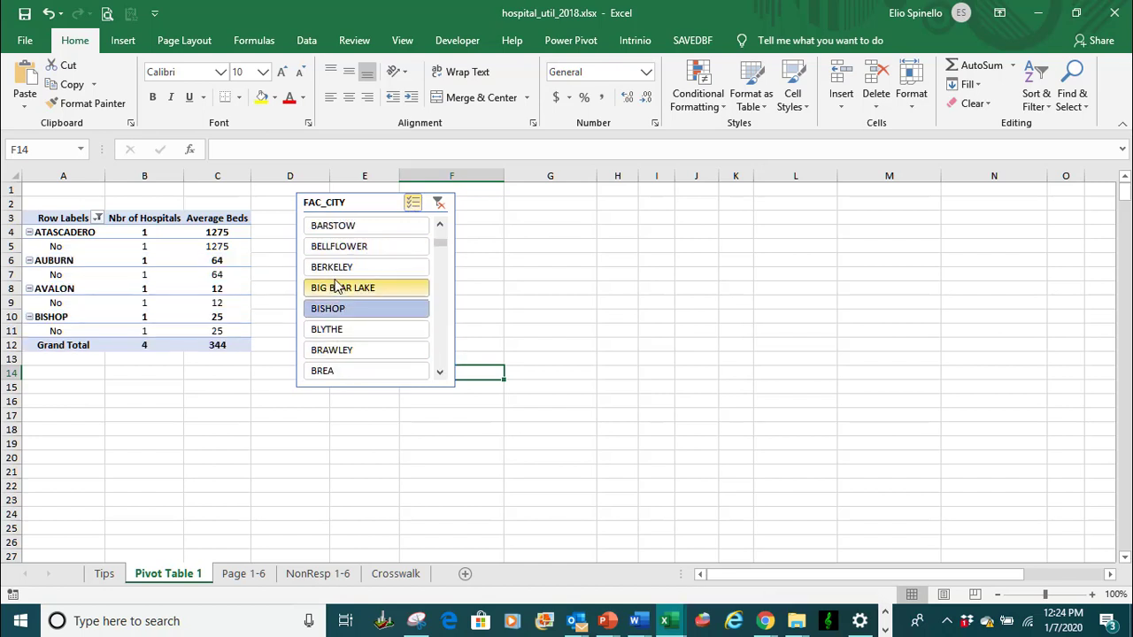
pyautogui.click(328, 252)
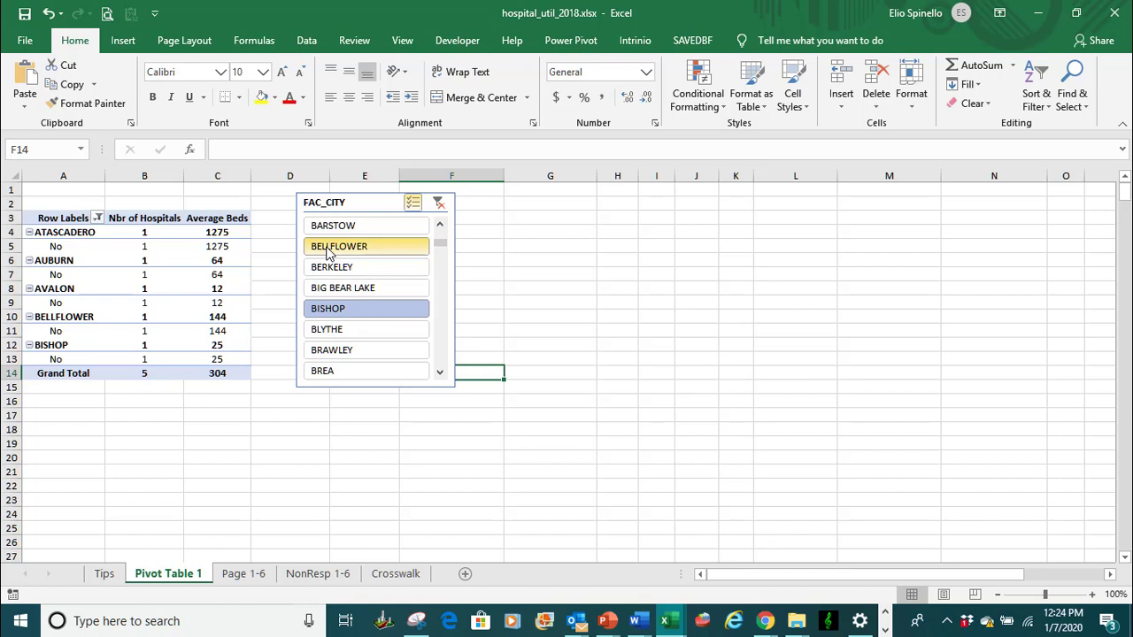
# Add FRESNO and FULLERTON to the slicer's selected cities and clear the FAC_CITY filter to show every city
pyautogui.click(440, 371)
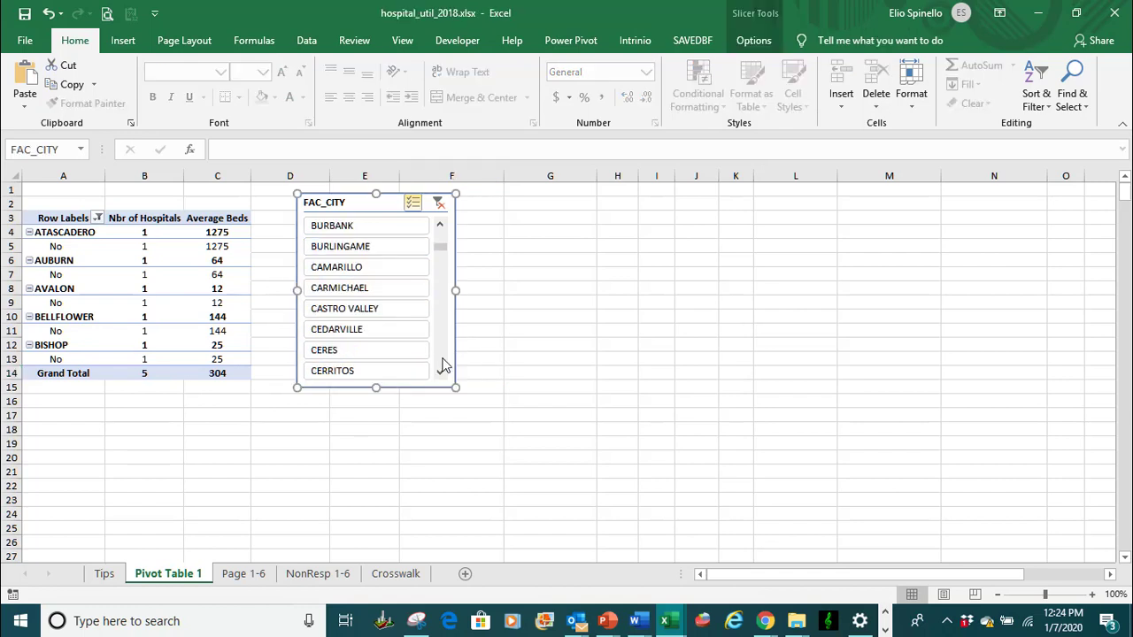
pyautogui.click(443, 358)
pyautogui.click(442, 359)
pyautogui.click(442, 359)
pyautogui.click(443, 359)
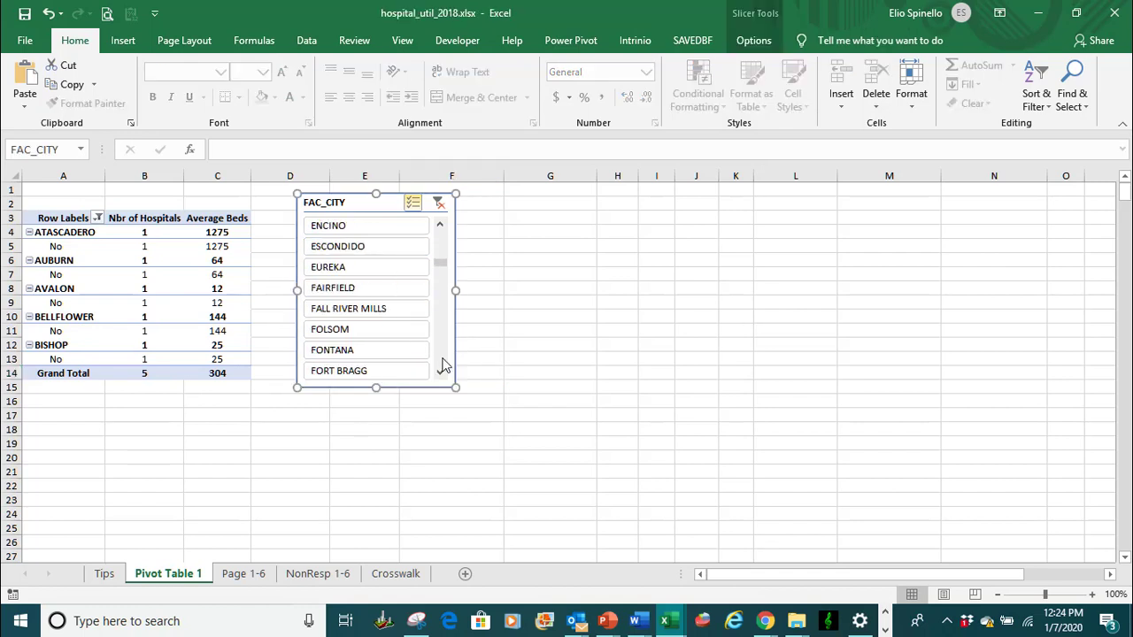
pyautogui.click(442, 363)
pyautogui.click(357, 309)
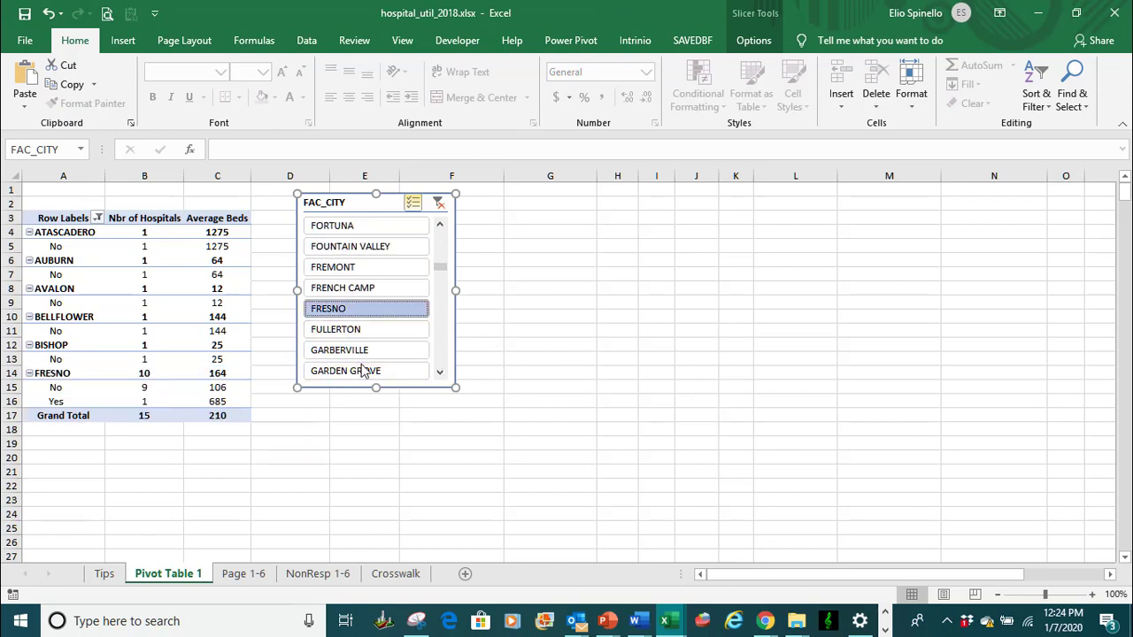
pyautogui.keyDown('ctrl'); pyautogui.click(351, 331); pyautogui.keyUp('ctrl')
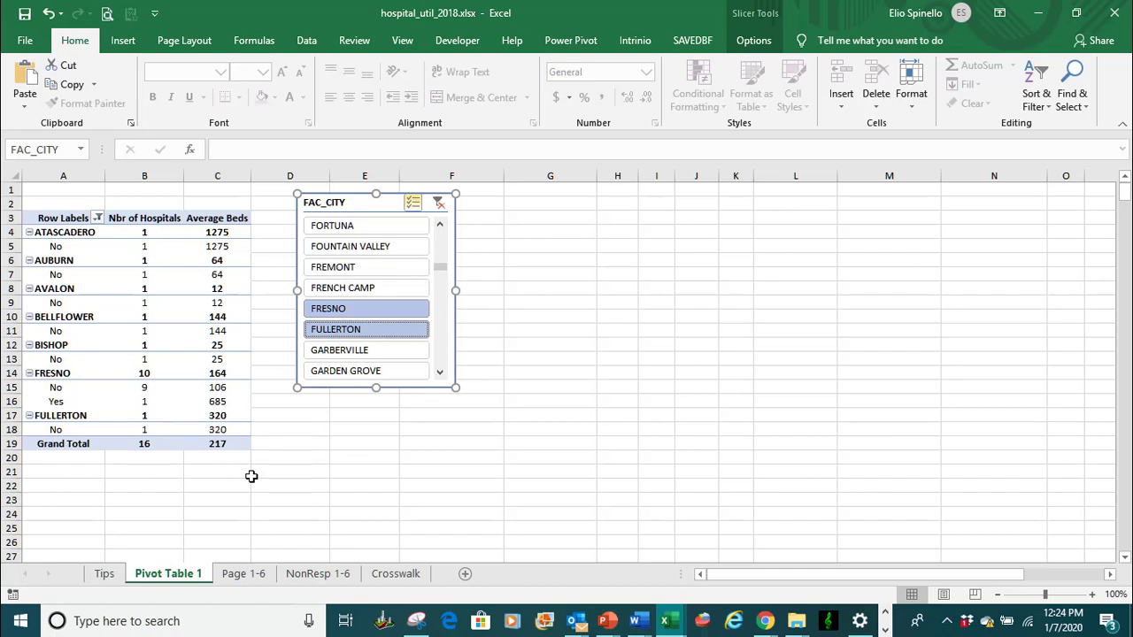
pyautogui.click(384, 432)
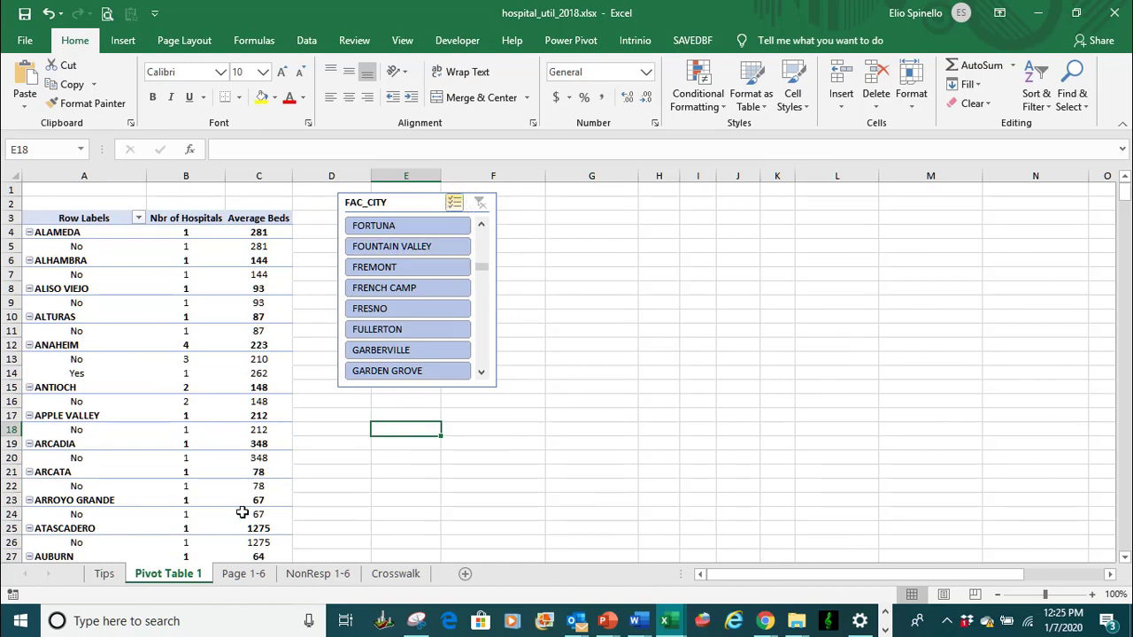
# Create a PivotTable on a new worksheet from the Page 1-6 data range
pyautogui.moveTo(248, 504)
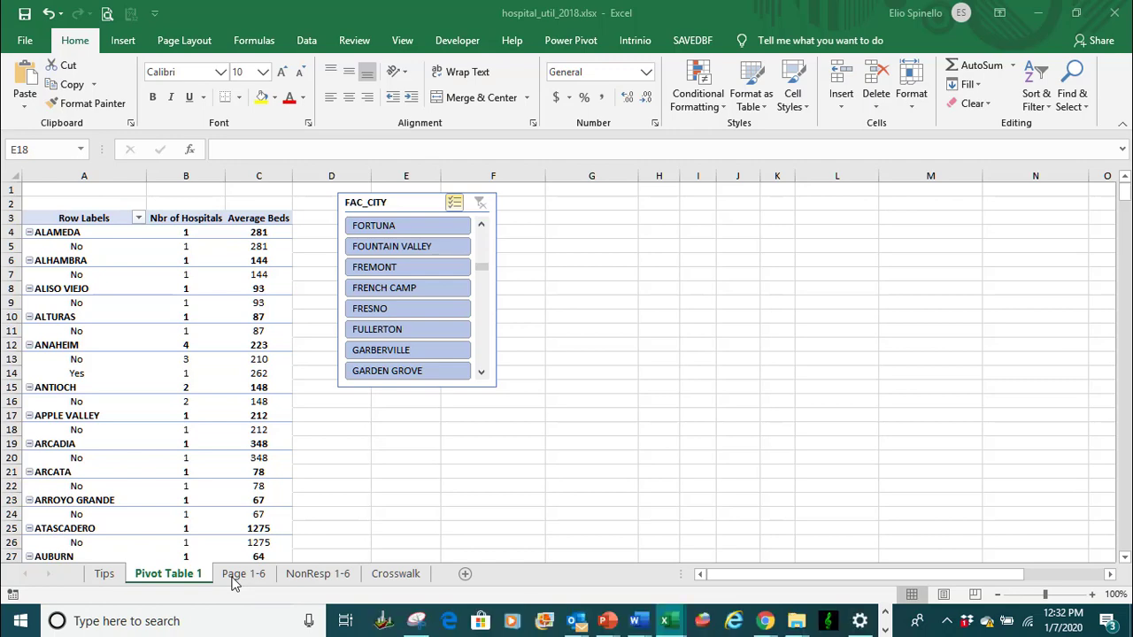
pyautogui.click(244, 574)
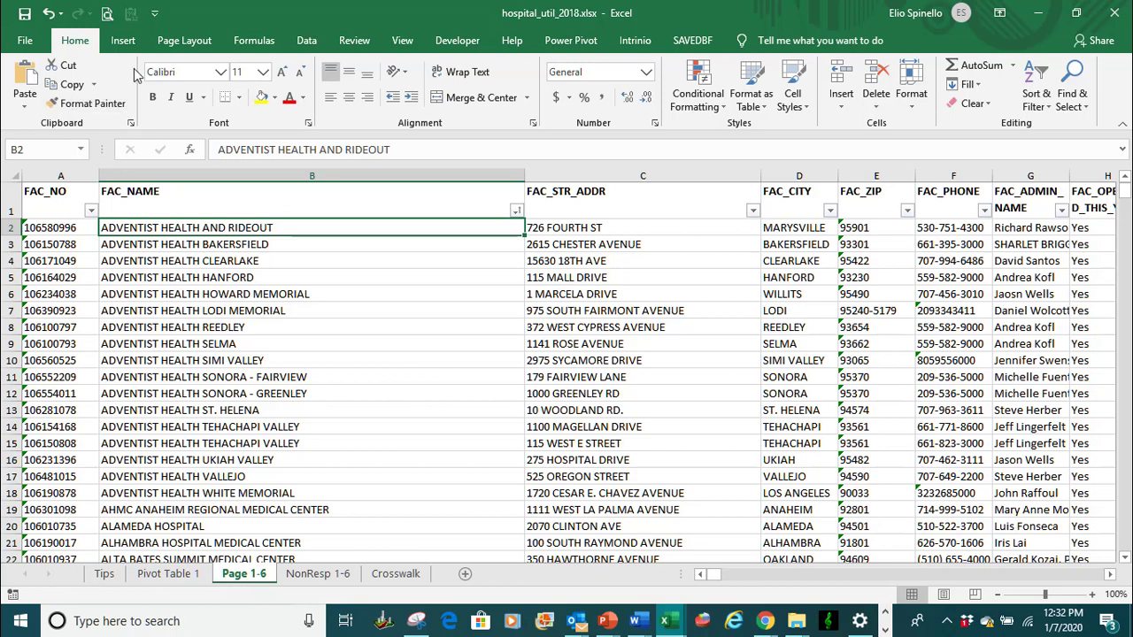
pyautogui.click(128, 41)
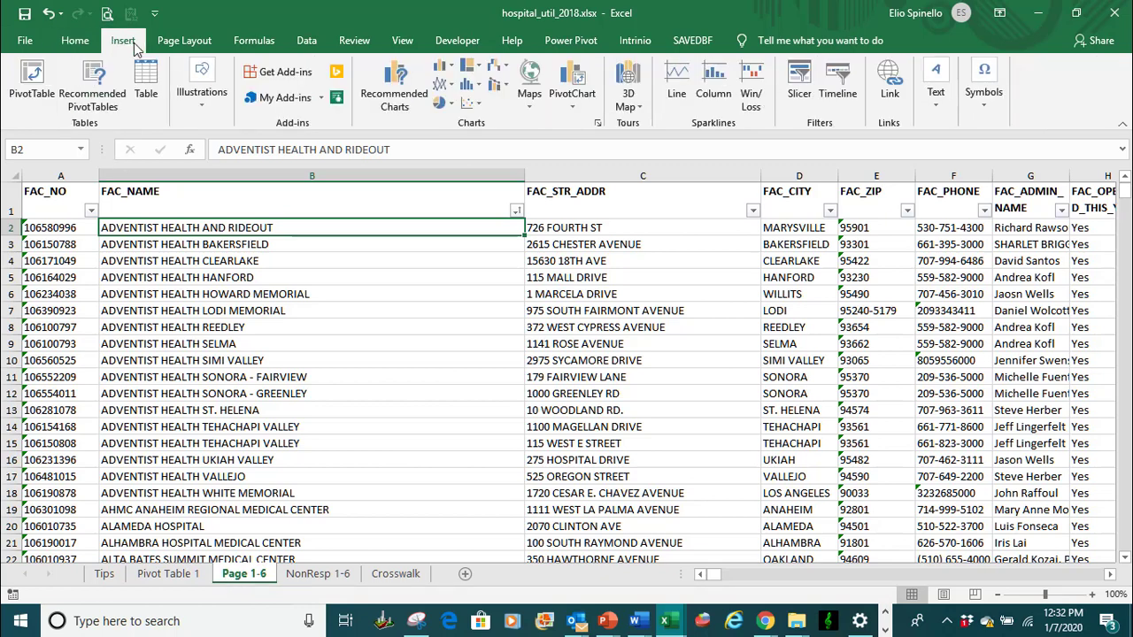
pyautogui.click(29, 93)
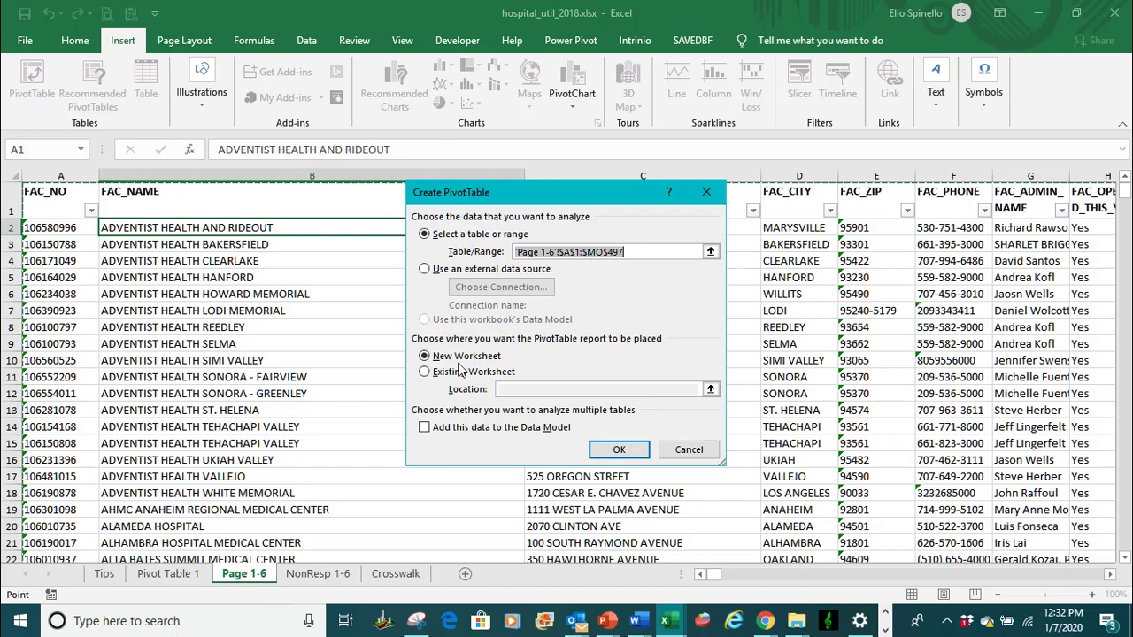
pyautogui.click(618, 449)
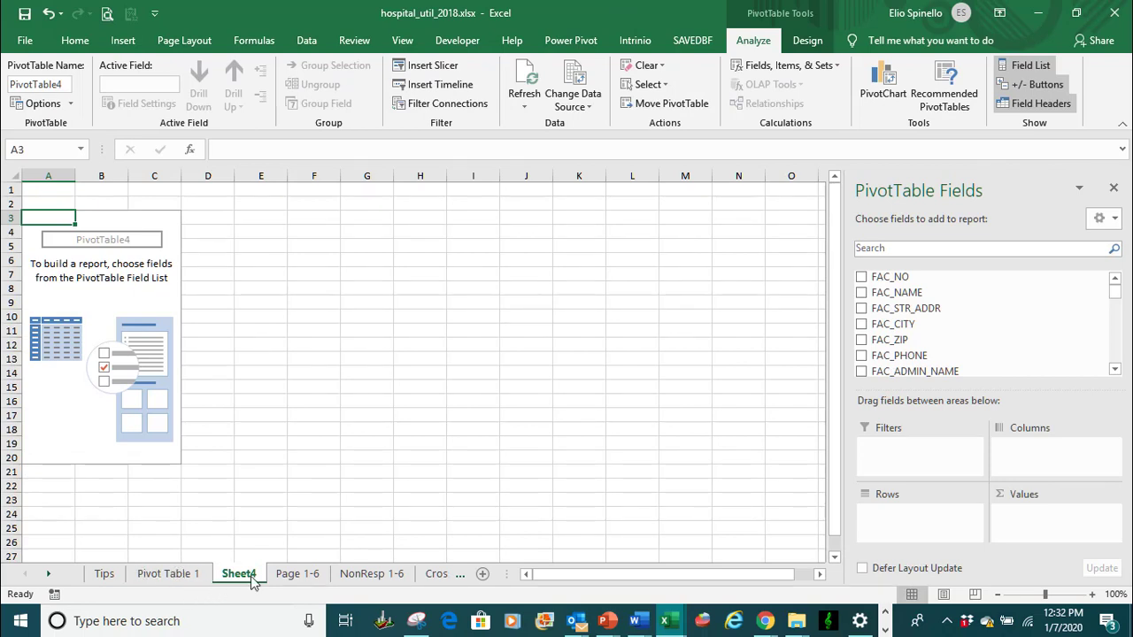
# Rename the new PivotTable worksheet as EMS Services
pyautogui.rightClick(252, 577)
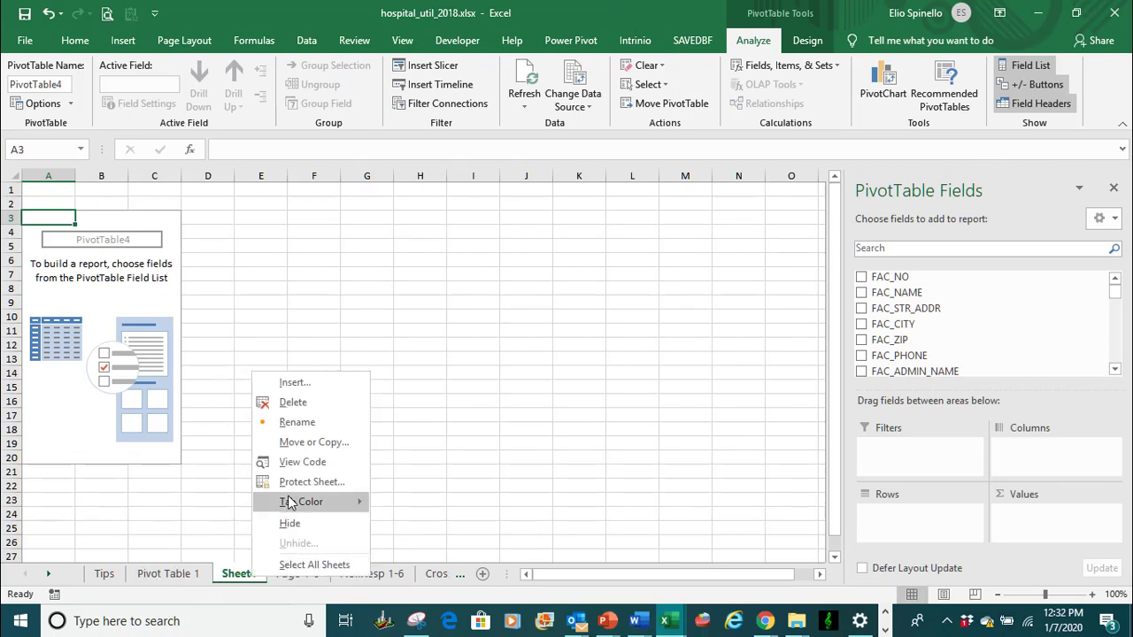
pyautogui.click(301, 421)
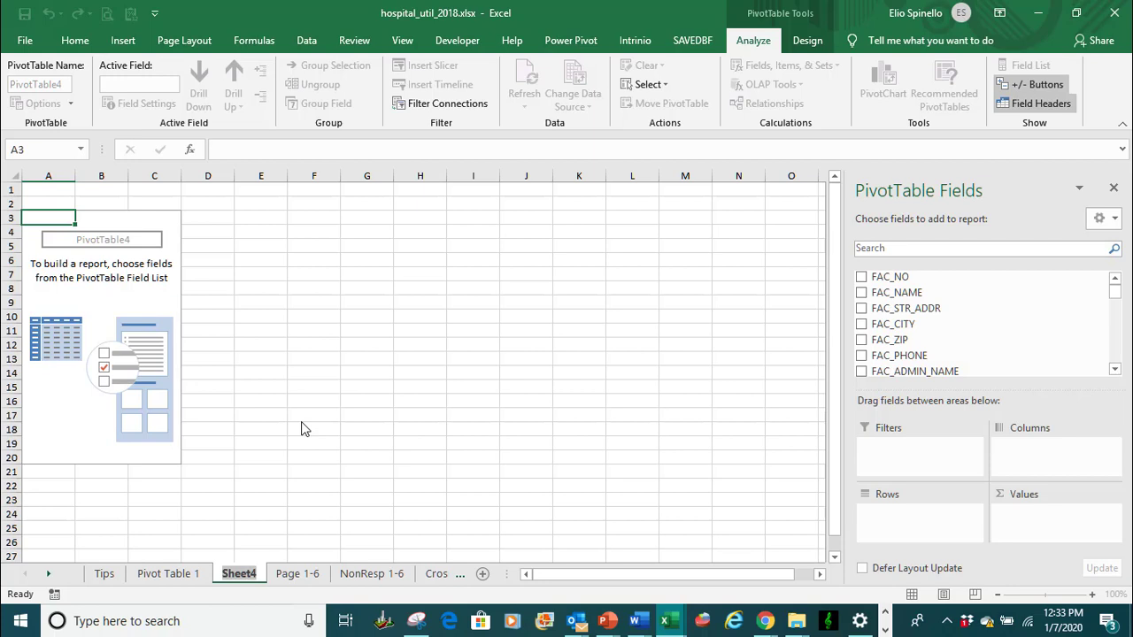
pyautogui.write('EMS Service')
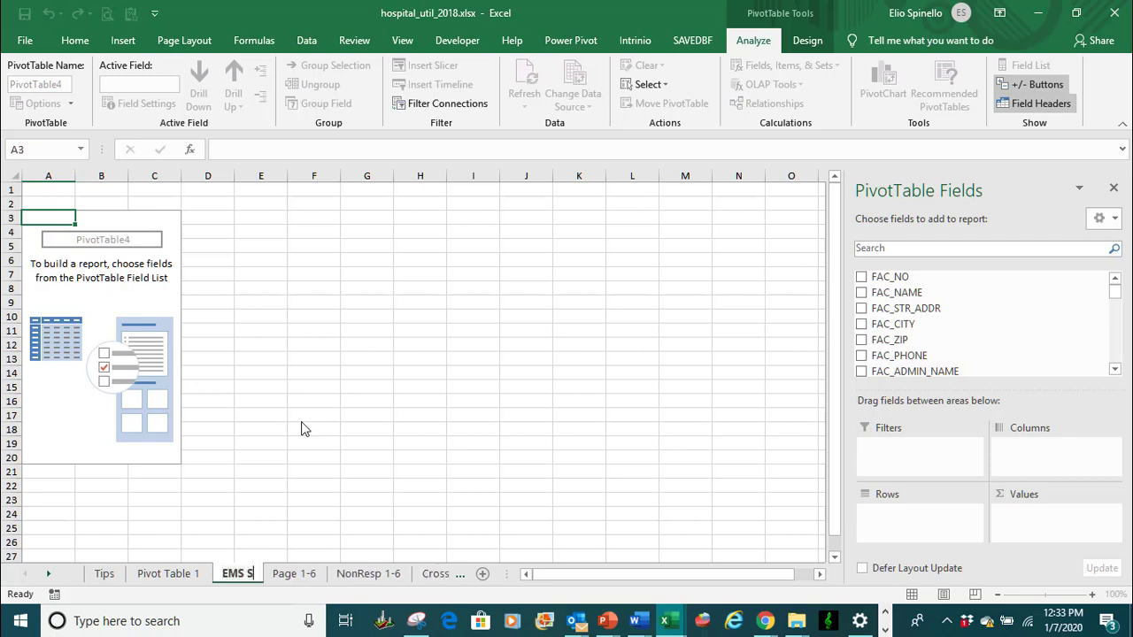
pyautogui.write('s')
pyautogui.press('Return')
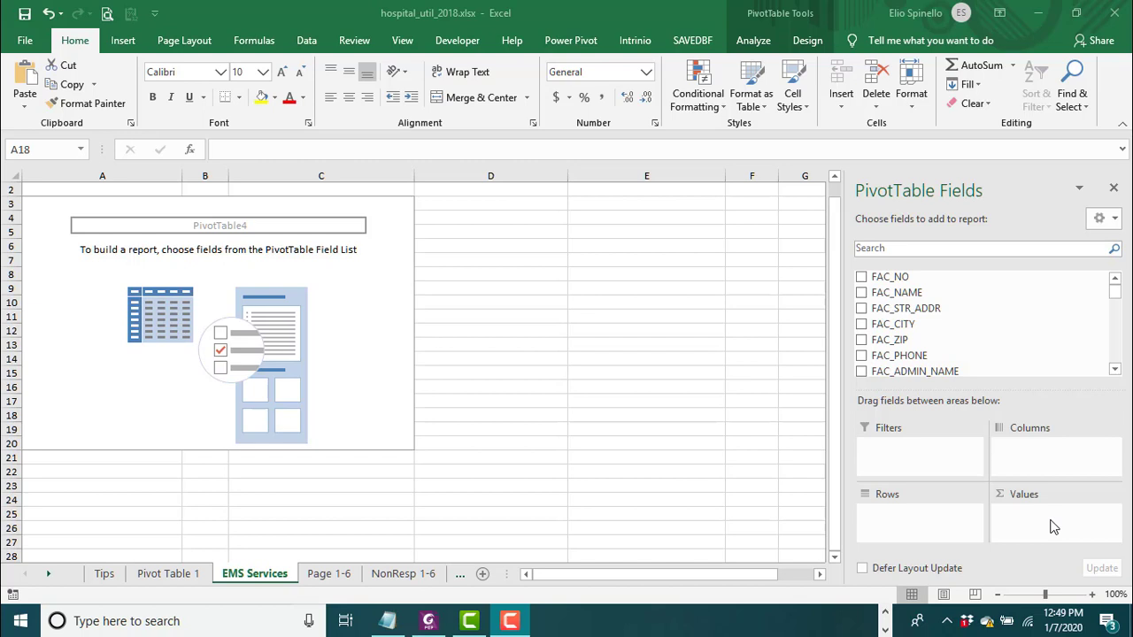
# Sort the PivotTable field list from A to Z and locate the EMS_VISITS fields
pyautogui.click(1116, 293)
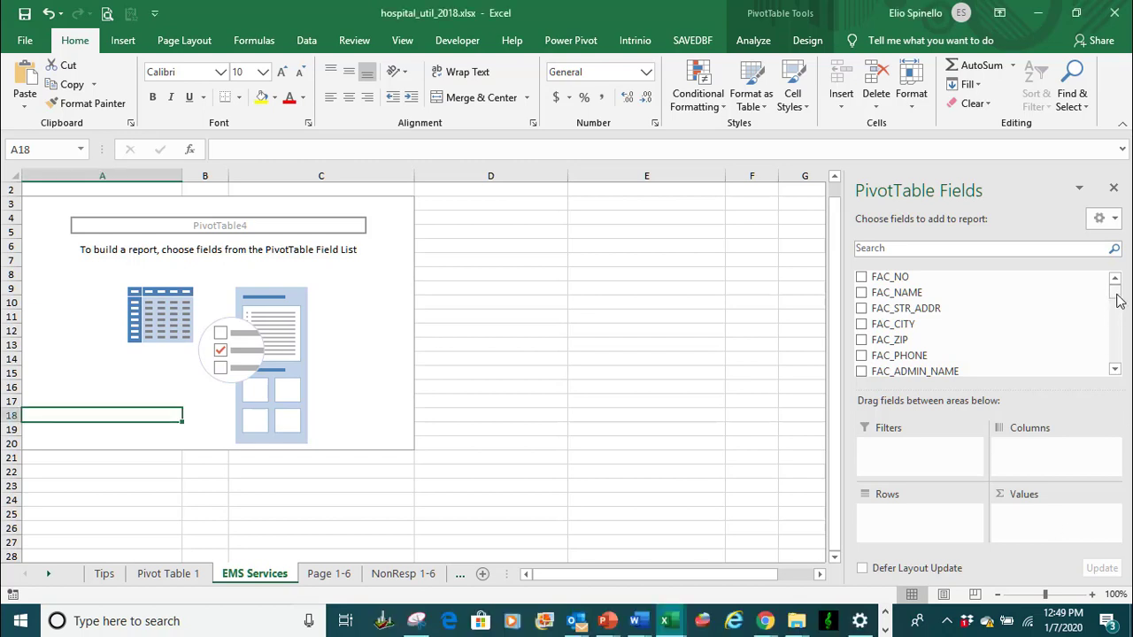
pyautogui.moveTo(1117, 300); pyautogui.dragTo(1119, 293)
pyautogui.click(1115, 221)
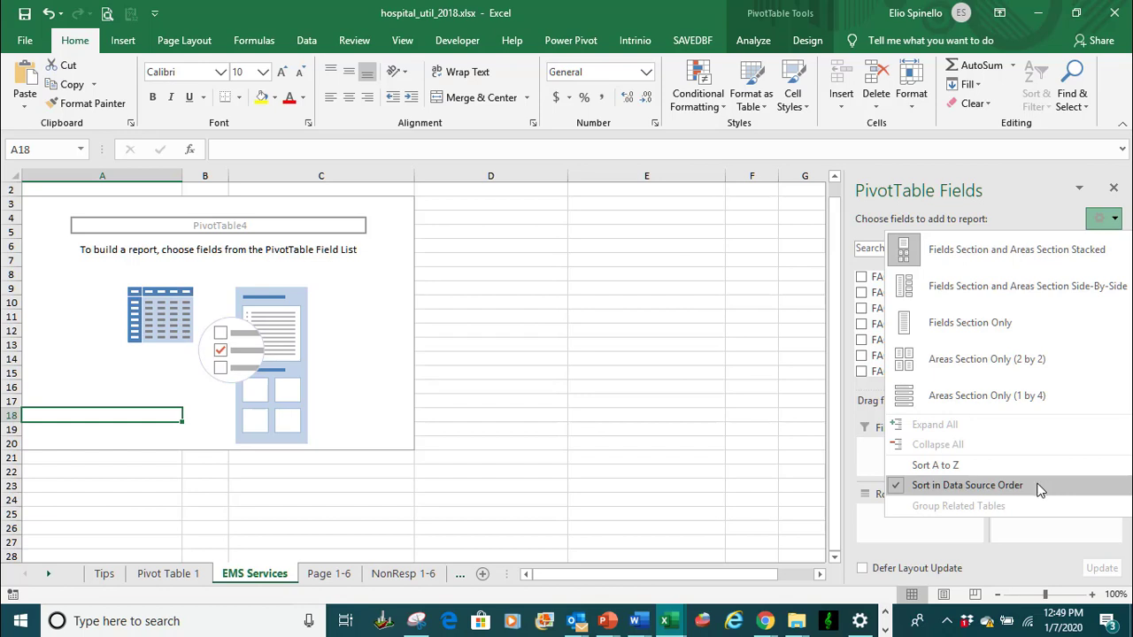
pyautogui.click(945, 465)
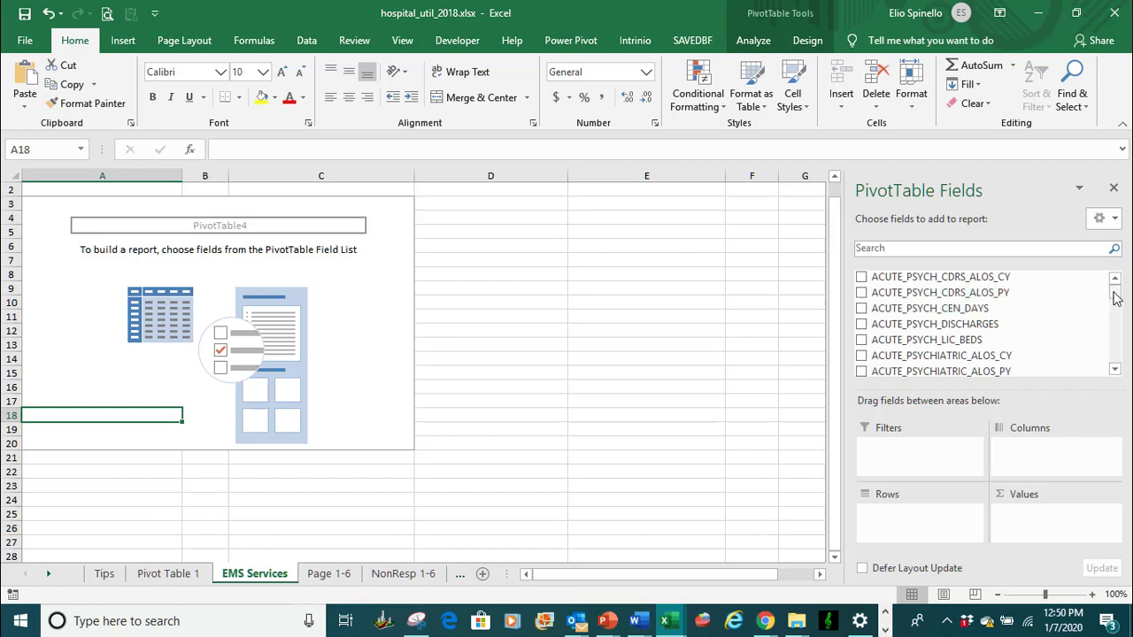
pyautogui.moveTo(1115, 299); pyautogui.dragTo(1107, 327)
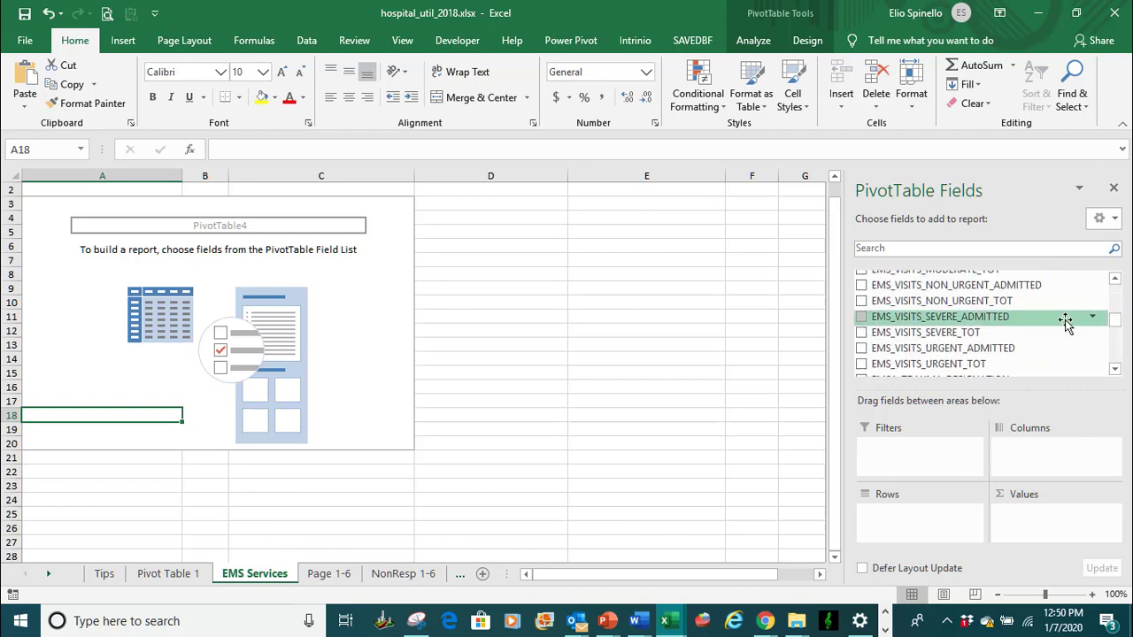
pyautogui.scroll(2, 1068, 321)
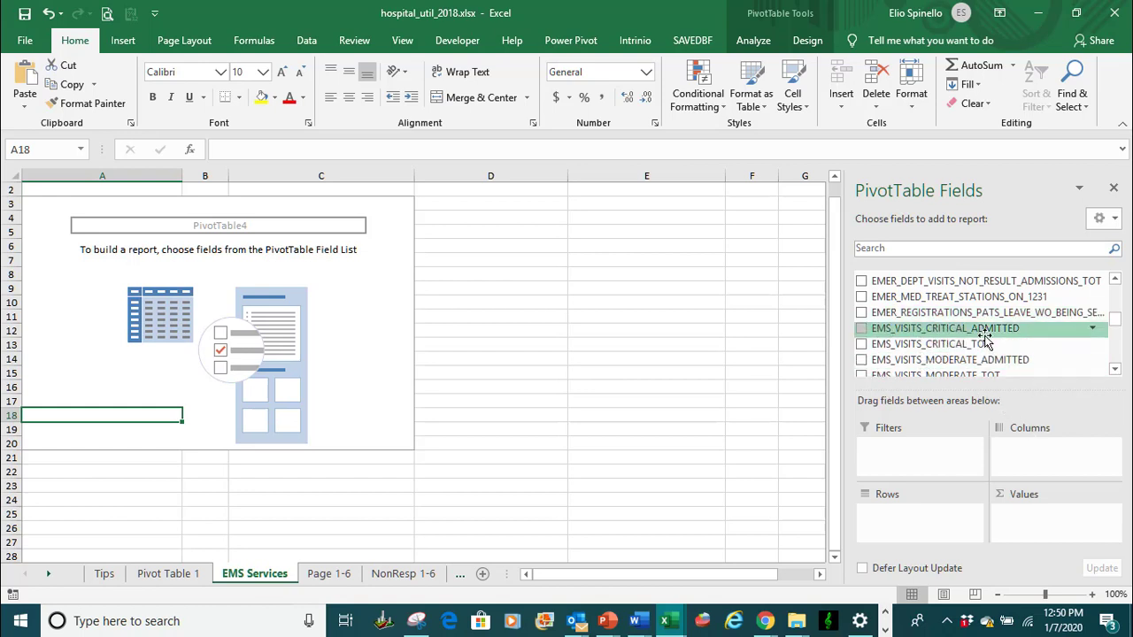
pyautogui.click(1115, 370)
pyautogui.click(1115, 370)
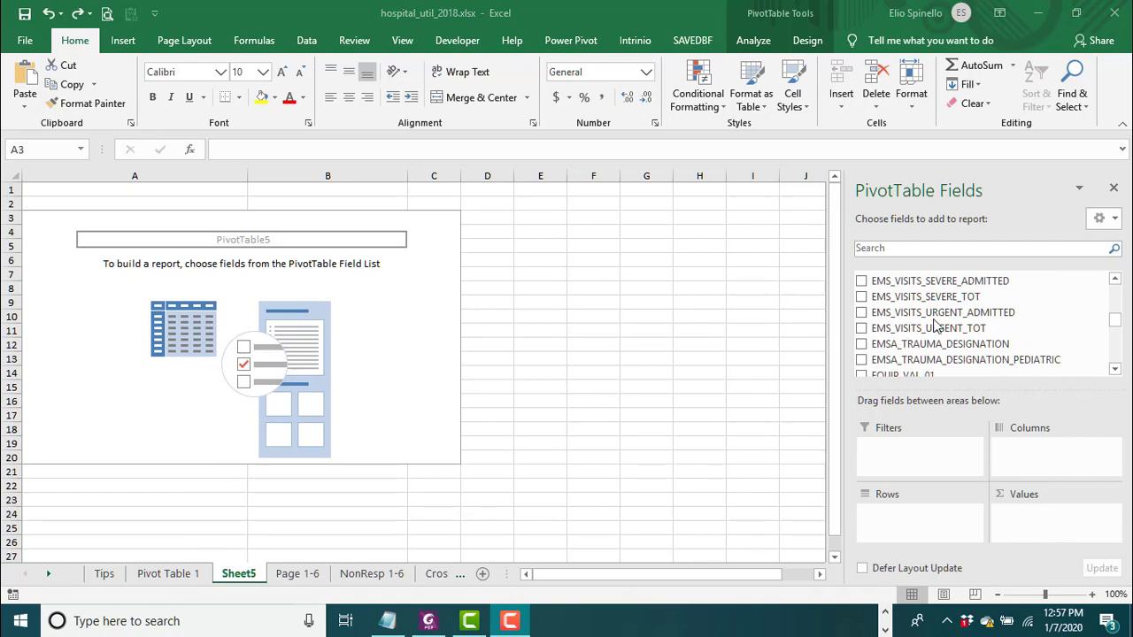
# Add EMS_VISITS_CRITICAL_TOT, EMS_VISITS_MODERATE_TOT and EMS_VISITS_NON_URGENT_TOT to the empty PivotTable as summed values
pyautogui.click(1116, 281)
pyautogui.click(1115, 281)
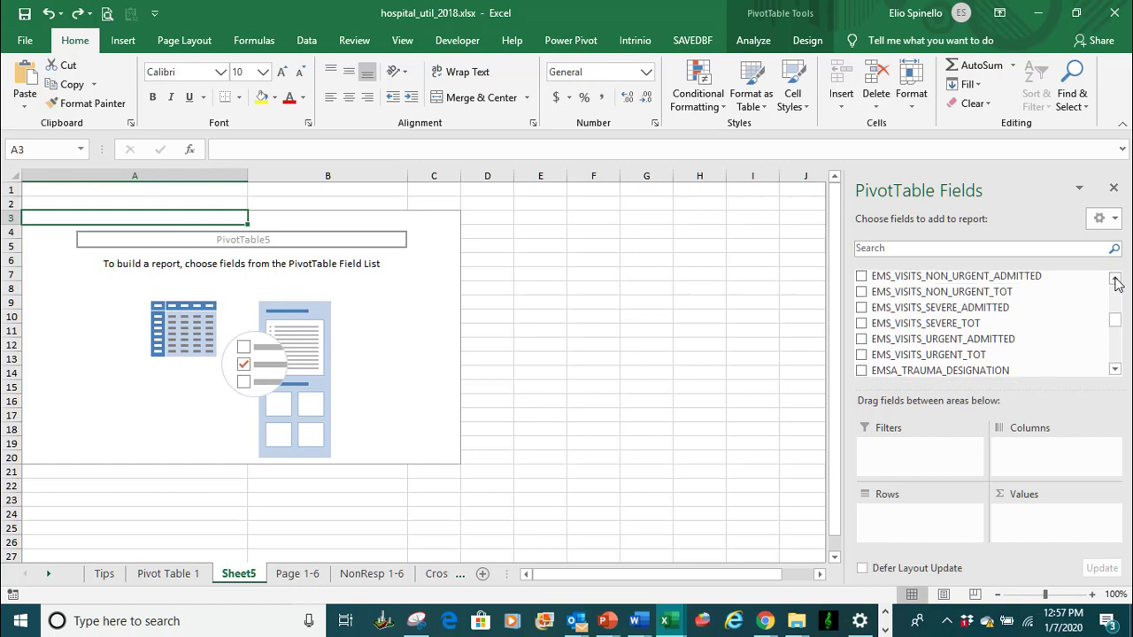
pyautogui.click(1116, 281)
pyautogui.click(1116, 280)
pyautogui.click(1115, 280)
pyautogui.click(1115, 281)
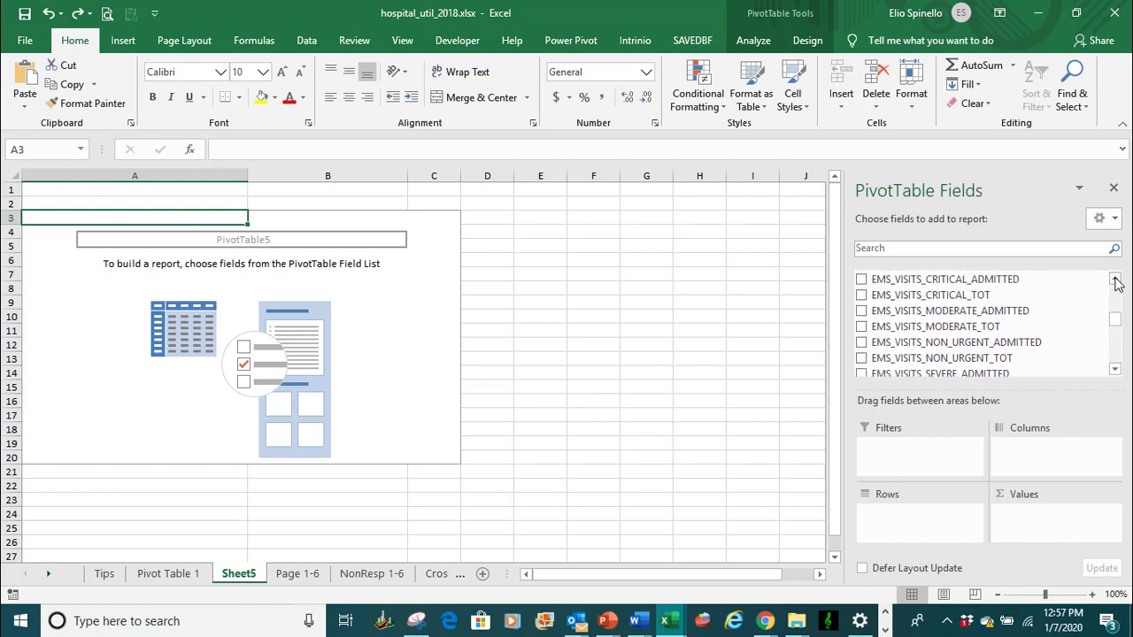
pyautogui.click(1116, 281)
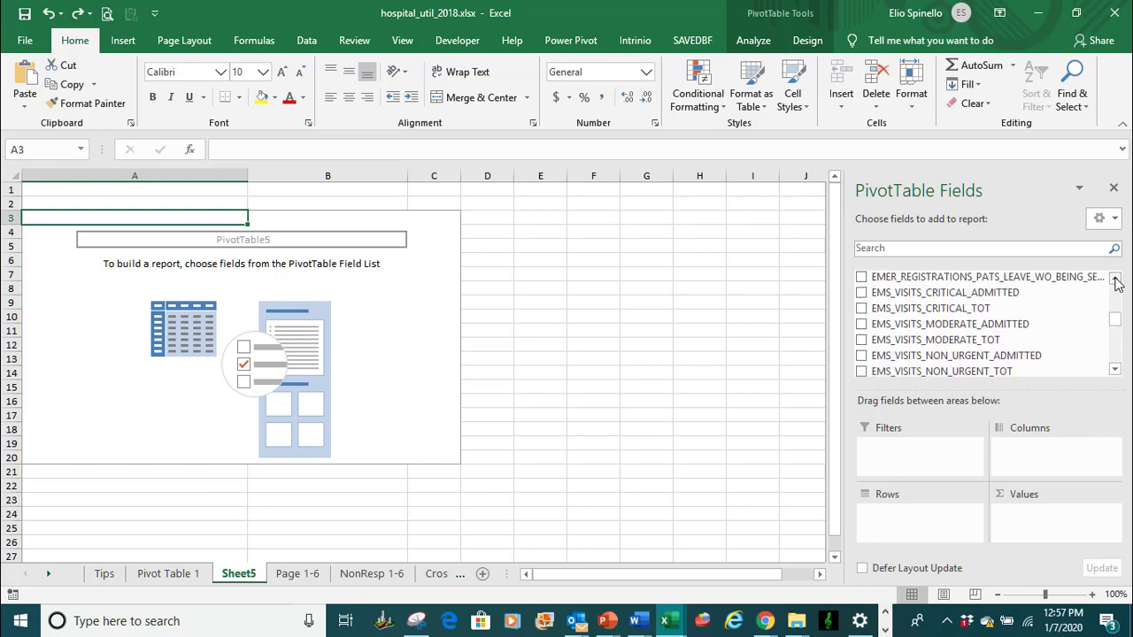
pyautogui.click(861, 310)
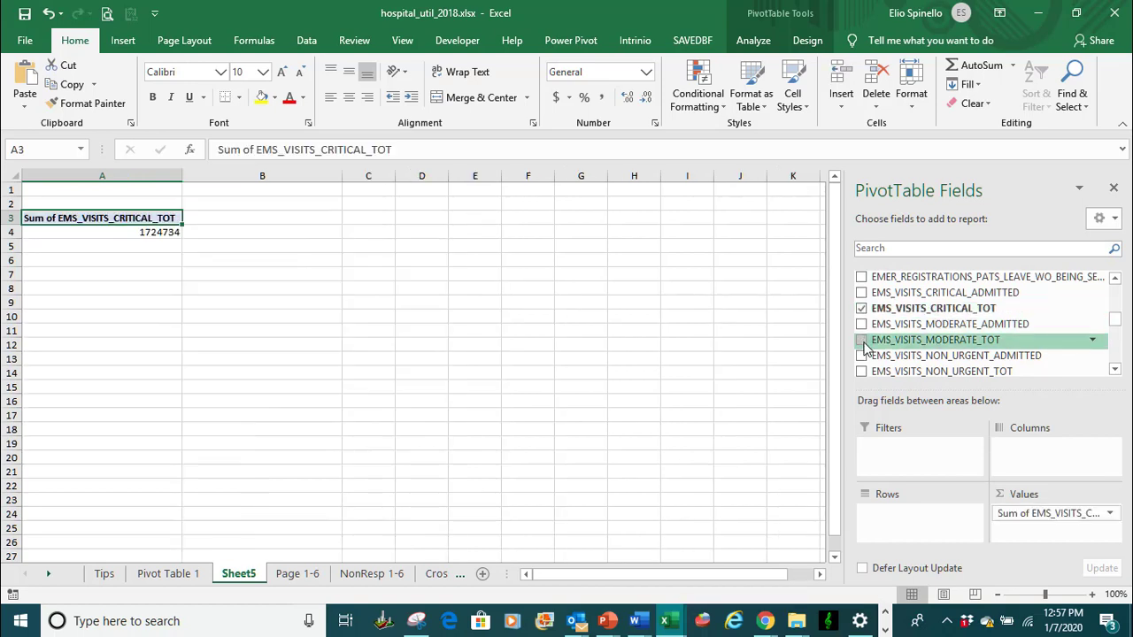
pyautogui.click(861, 341)
pyautogui.click(861, 371)
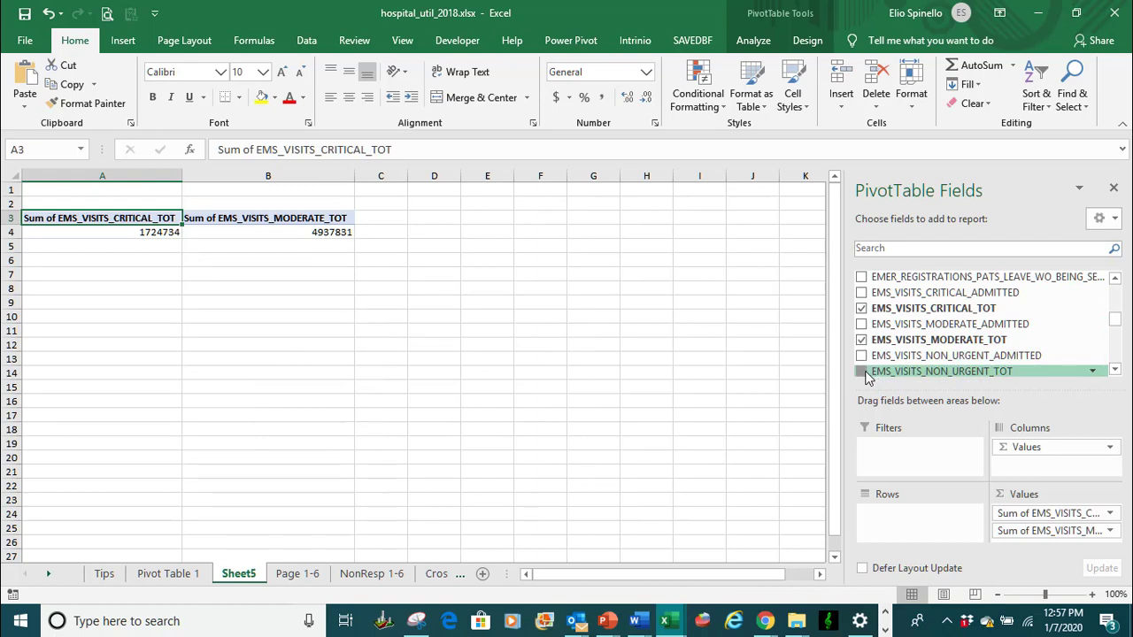
# Add EMS_VISITS_SEVERE_TOT and EMS_VISITS_URGENT_TOT as summed values and move the Values field from Columns to Rows
pyautogui.scroll(-1, 925, 324)
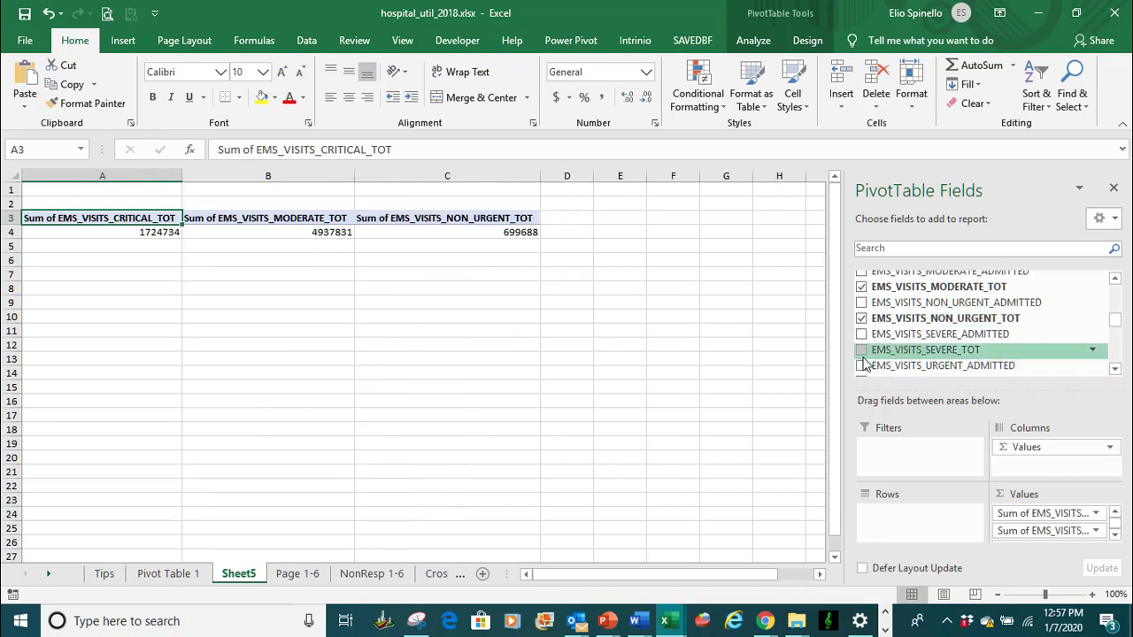
pyautogui.click(861, 353)
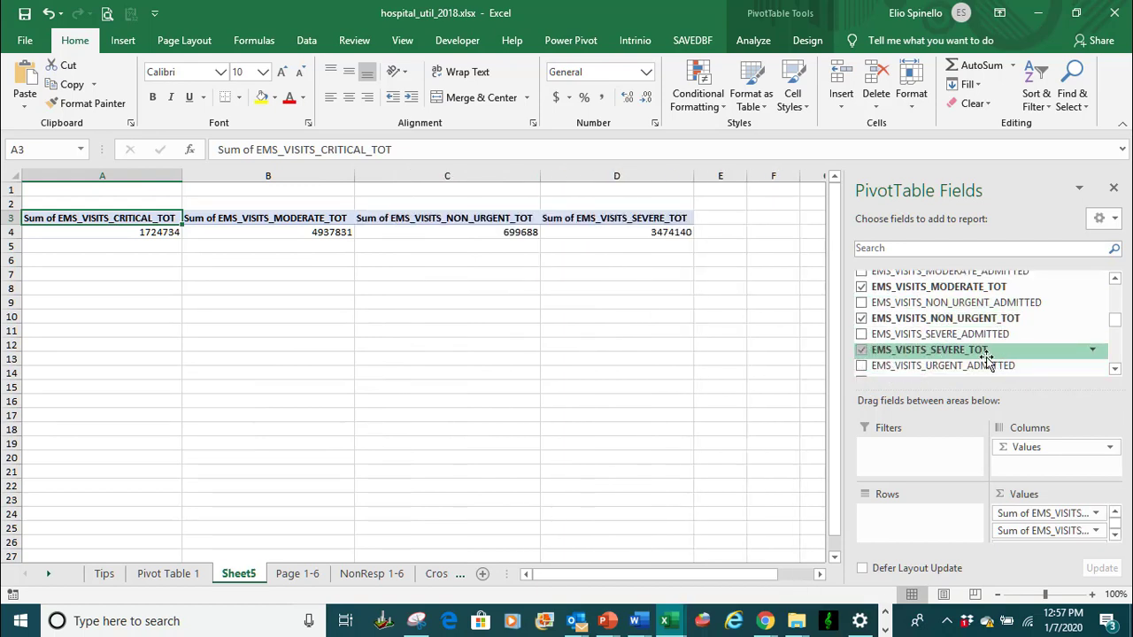
pyautogui.scroll(-1, 1041, 354)
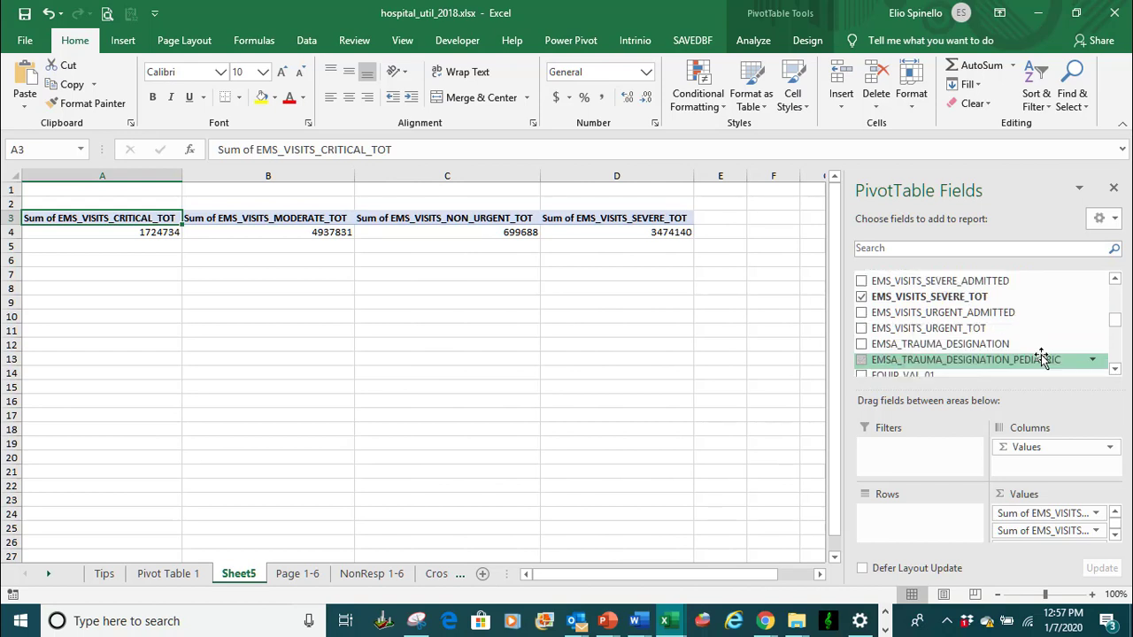
pyautogui.click(861, 329)
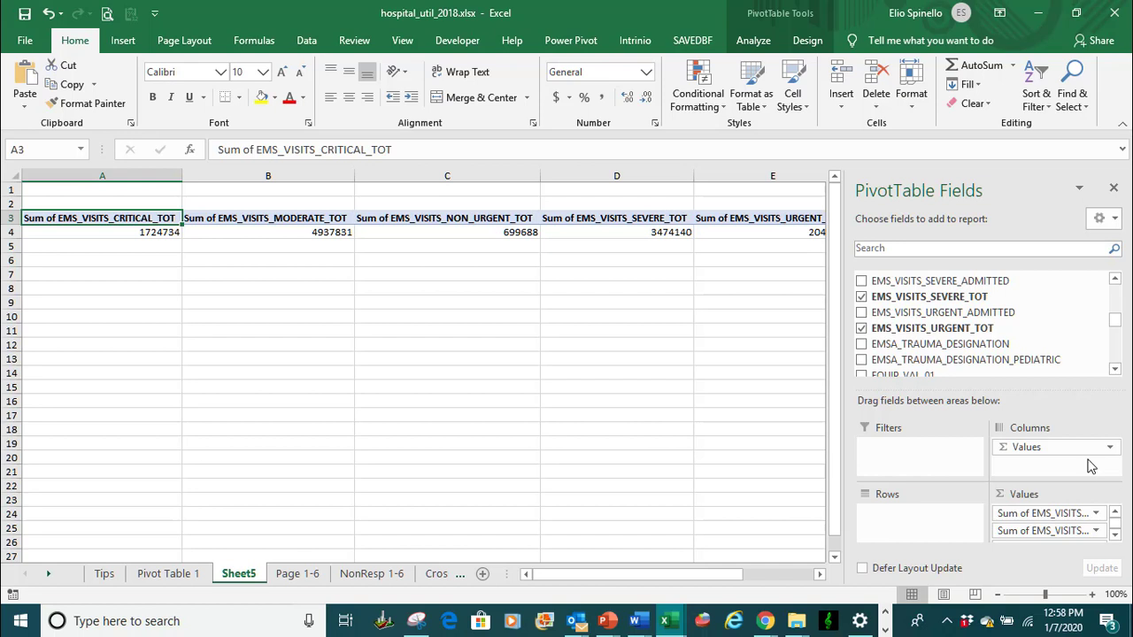
pyautogui.moveTo(1032, 449); pyautogui.dragTo(917, 519)
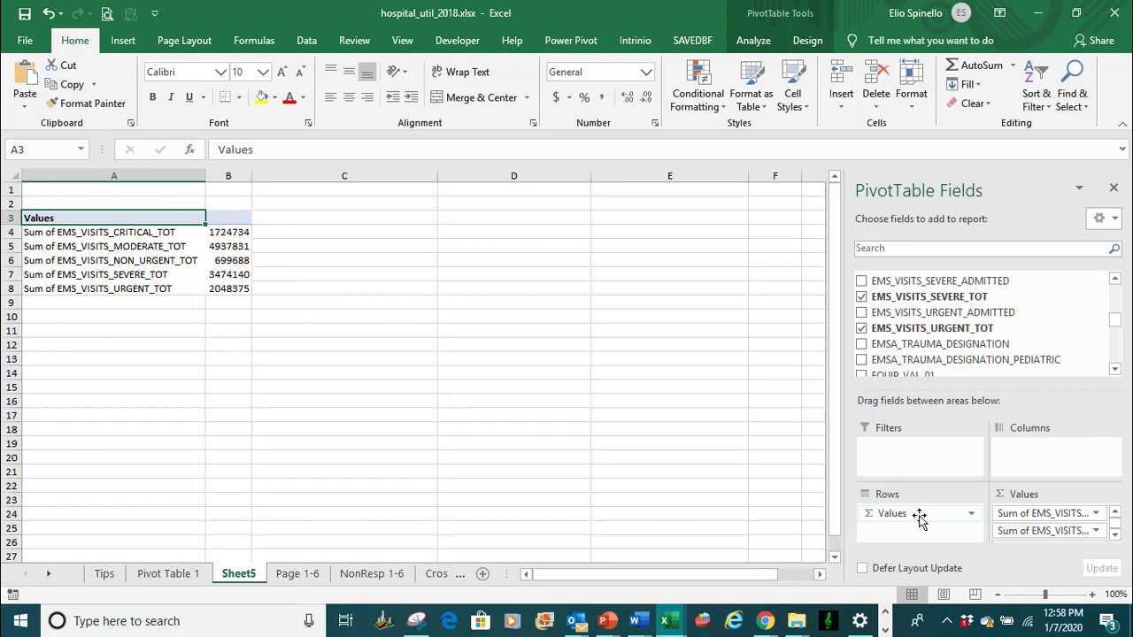
# Insert a Pie PivotChart of the EMS visit totals and place it beside the PivotTable, clear of its data
pyautogui.click(233, 260)
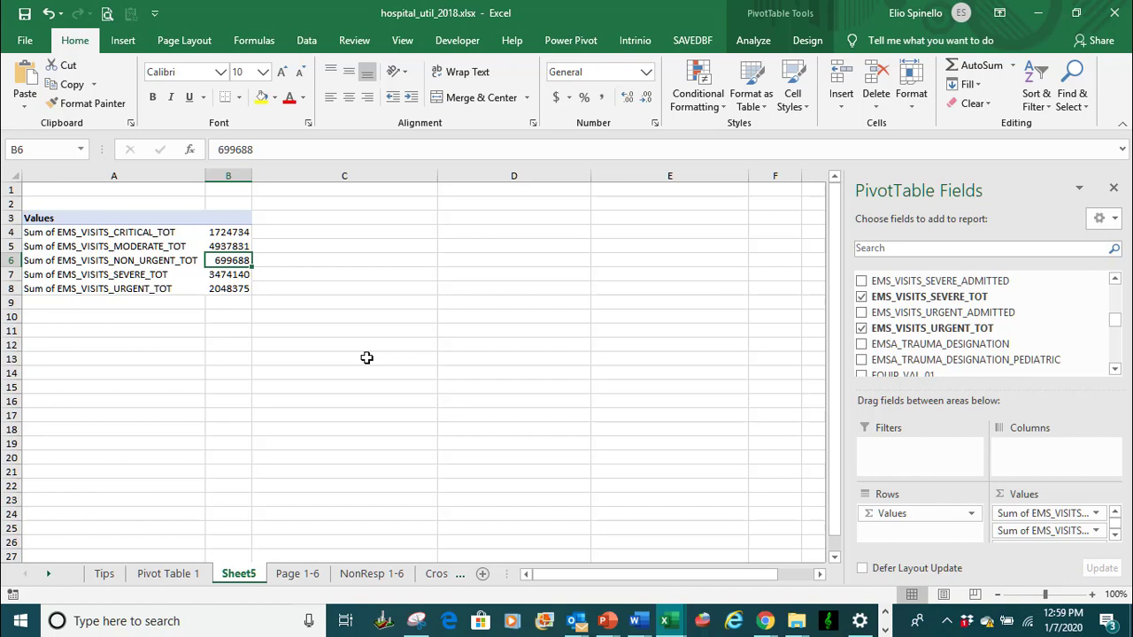
pyautogui.click(765, 44)
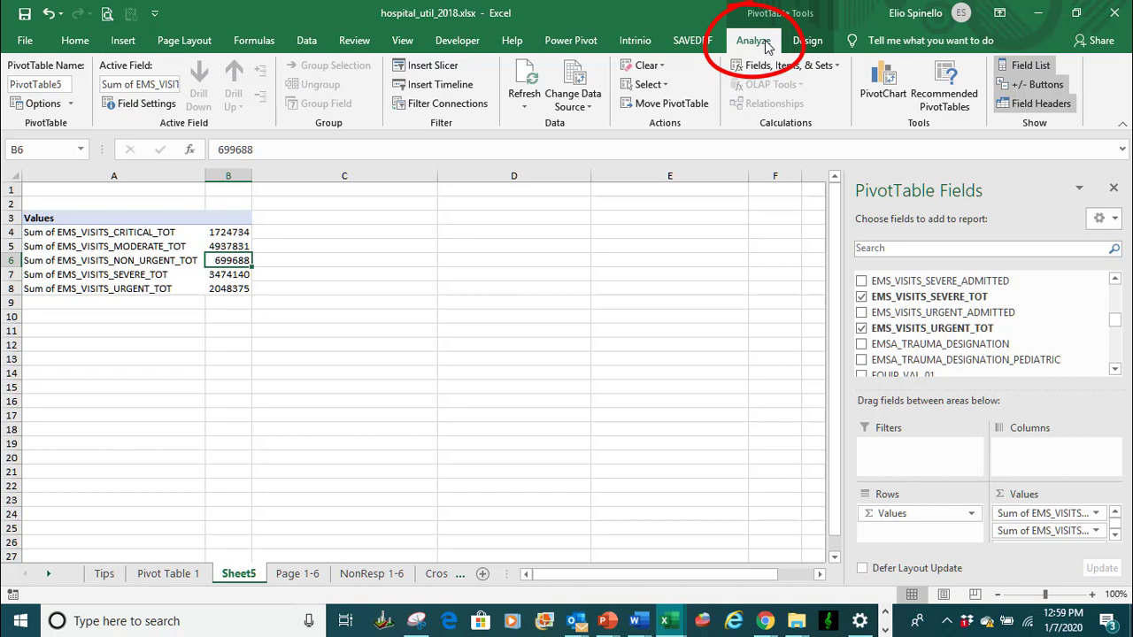
pyautogui.click(871, 102)
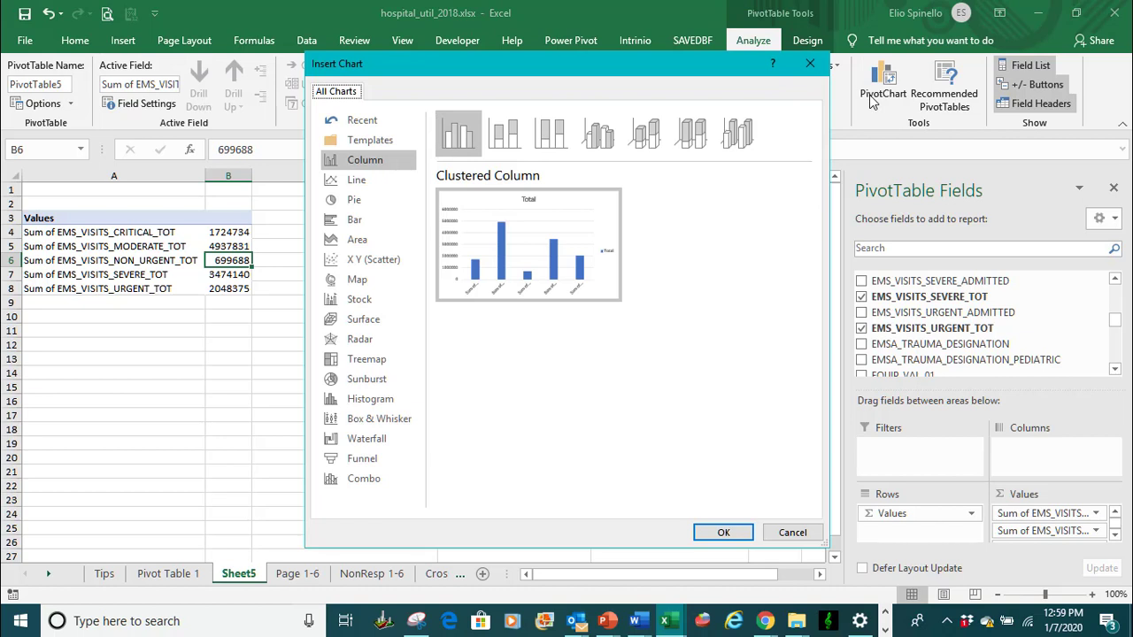
pyautogui.click(337, 205)
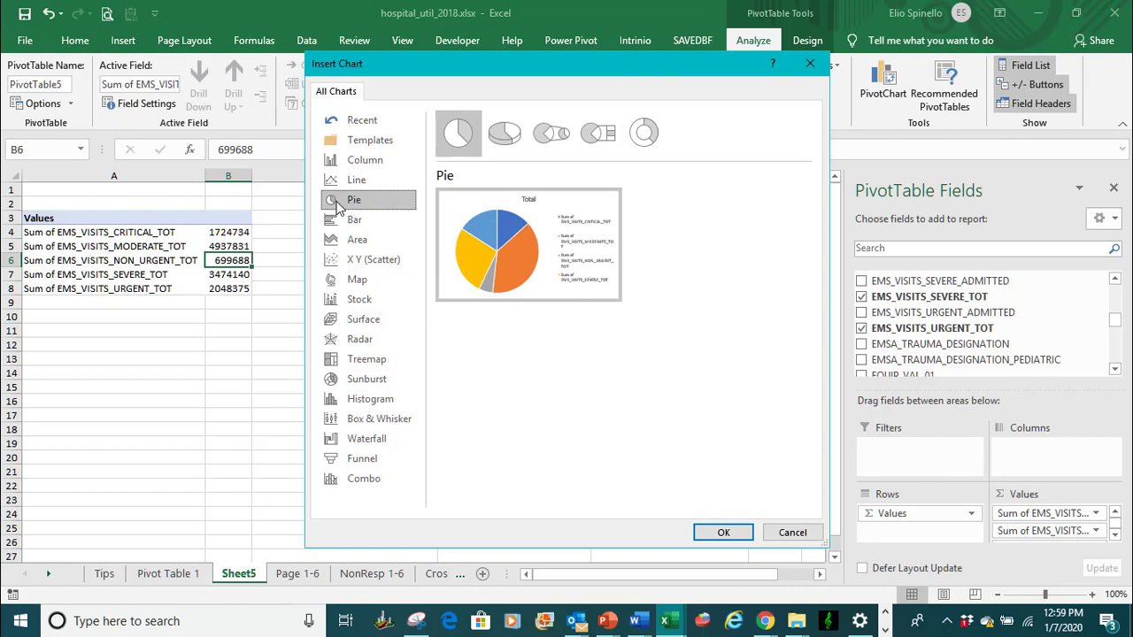
pyautogui.click(723, 533)
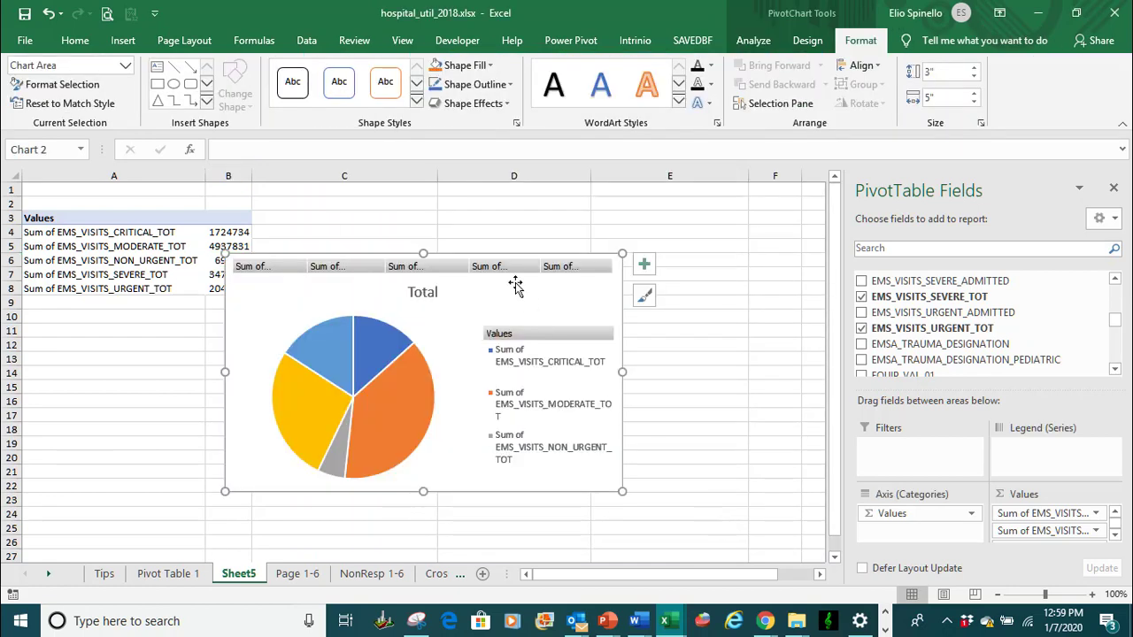
pyautogui.moveTo(453, 293); pyautogui.dragTo(611, 245)
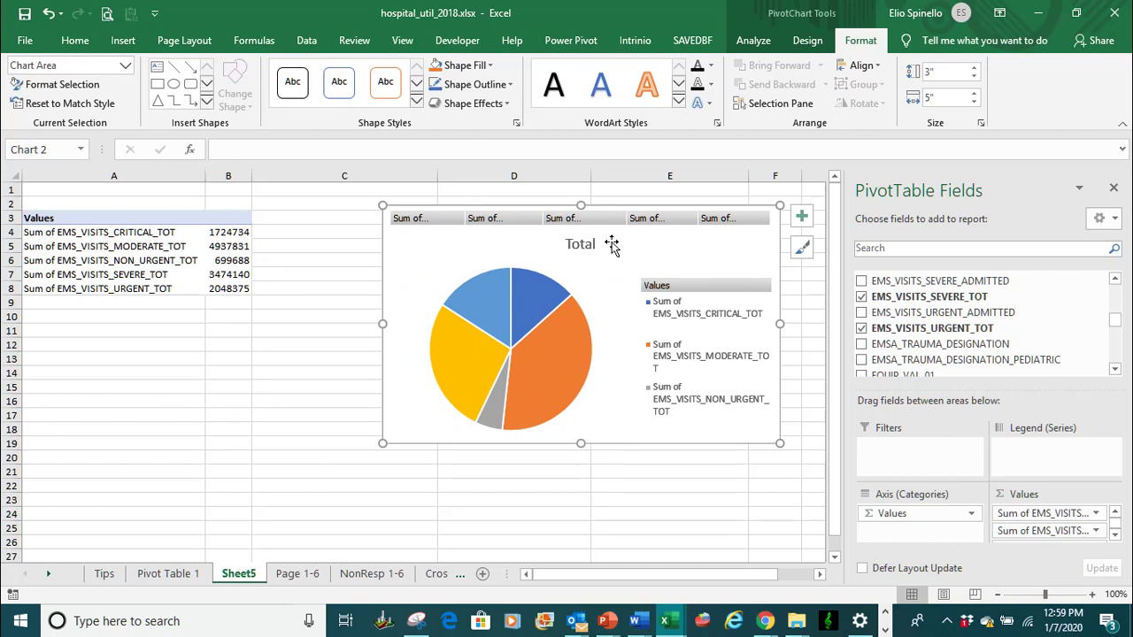
# Apply the third chart style, with a grey gradient background and dark percentage labels, to the pie chart
pyautogui.click(801, 249)
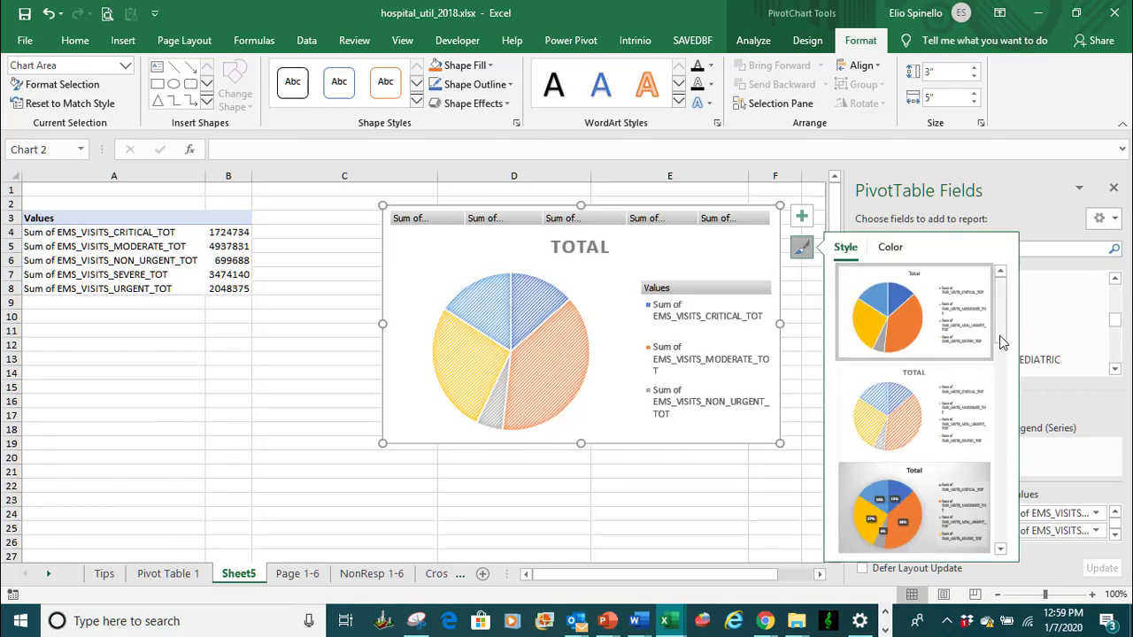
pyautogui.moveTo(1003, 342); pyautogui.dragTo(1005, 381)
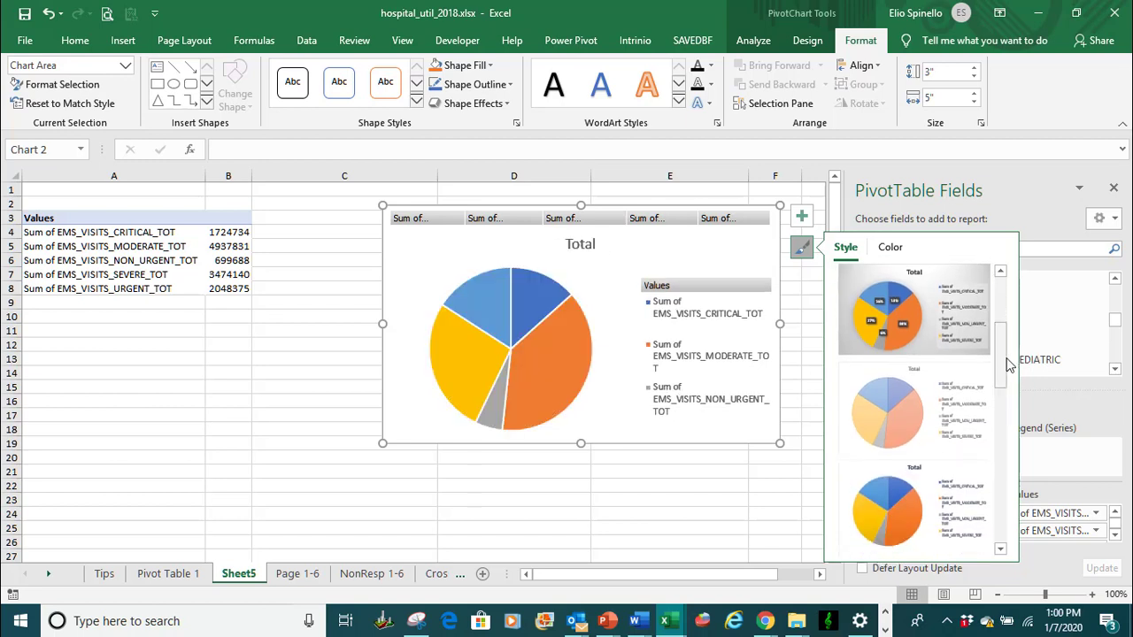
pyautogui.scroll(1, 1005, 349)
pyautogui.moveTo(1006, 345); pyautogui.dragTo(1003, 320)
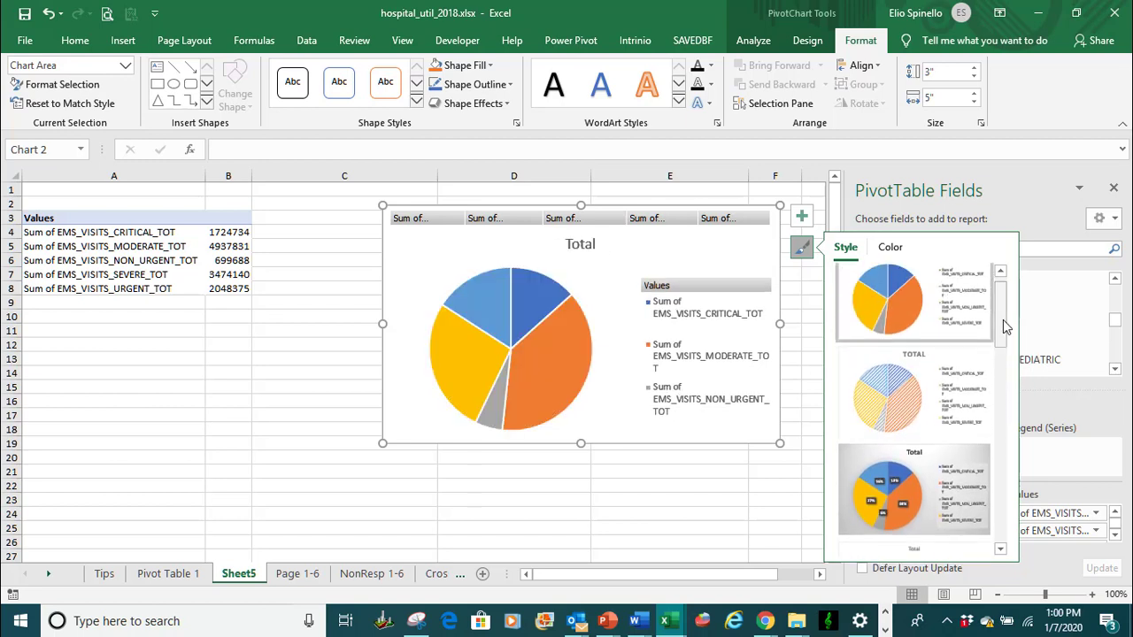
pyautogui.click(909, 507)
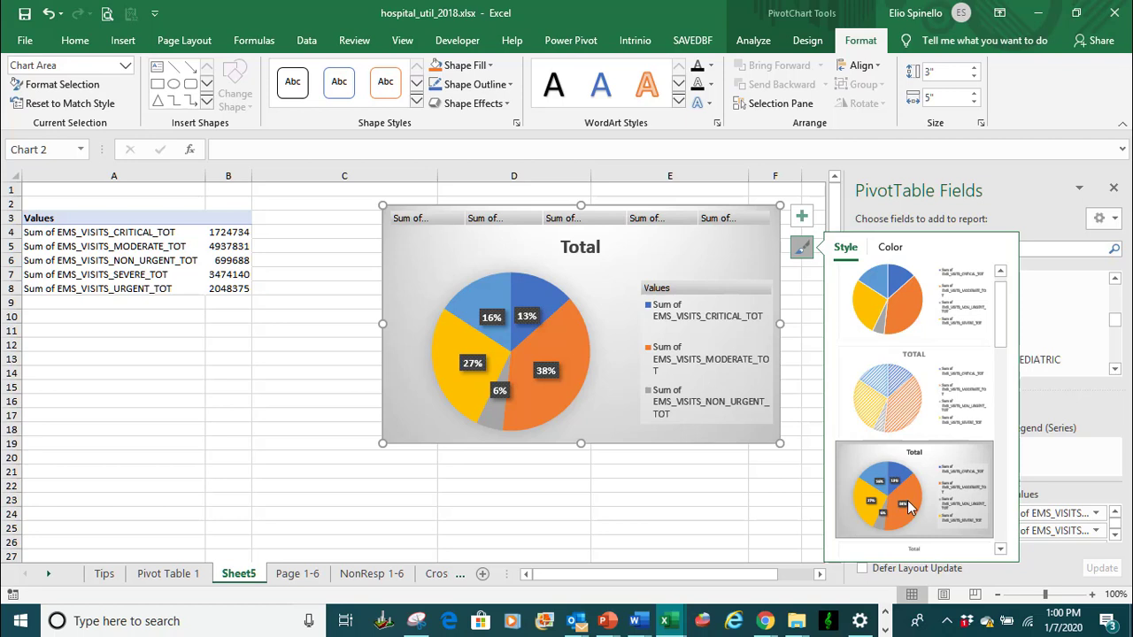
# Enlarge the pie chart to 4.56" high so its full legend fits, and inspect the values of its slices
pyautogui.moveTo(580, 444); pyautogui.dragTo(573, 549)
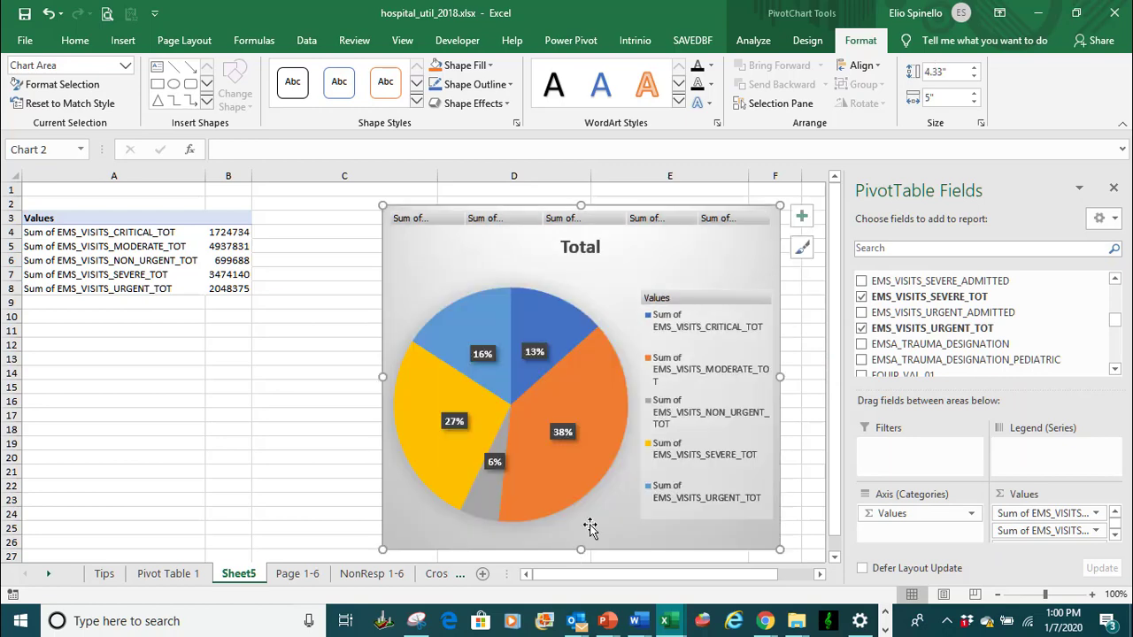
pyautogui.moveTo(581, 206); pyautogui.dragTo(581, 186)
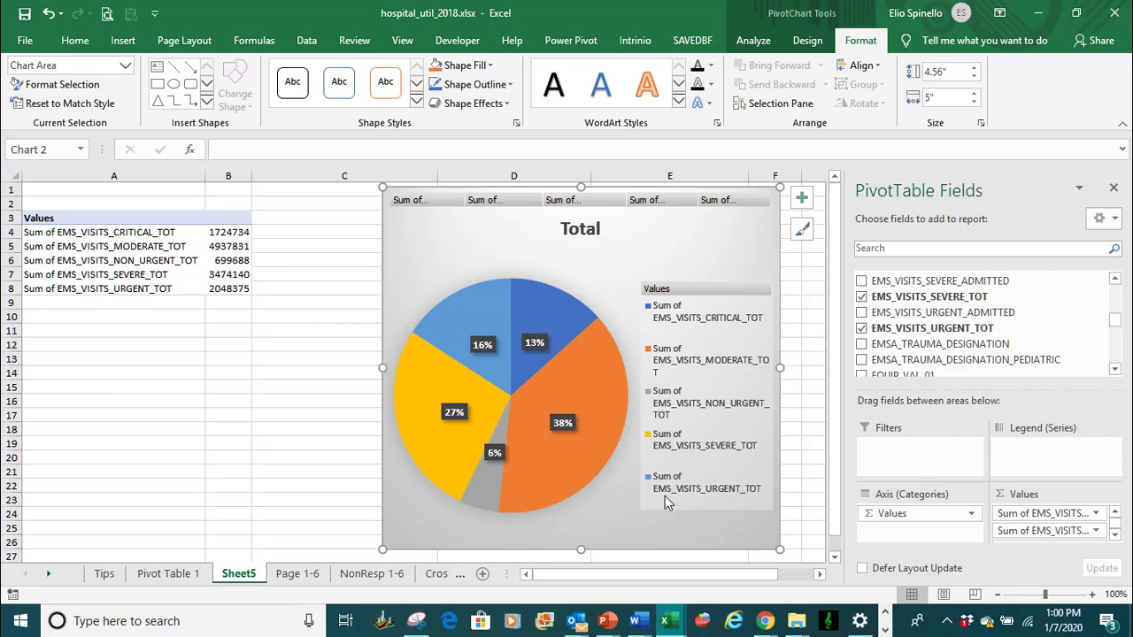
pyautogui.moveTo(578, 474)
pyautogui.moveTo(477, 481)
pyautogui.moveTo(549, 436)
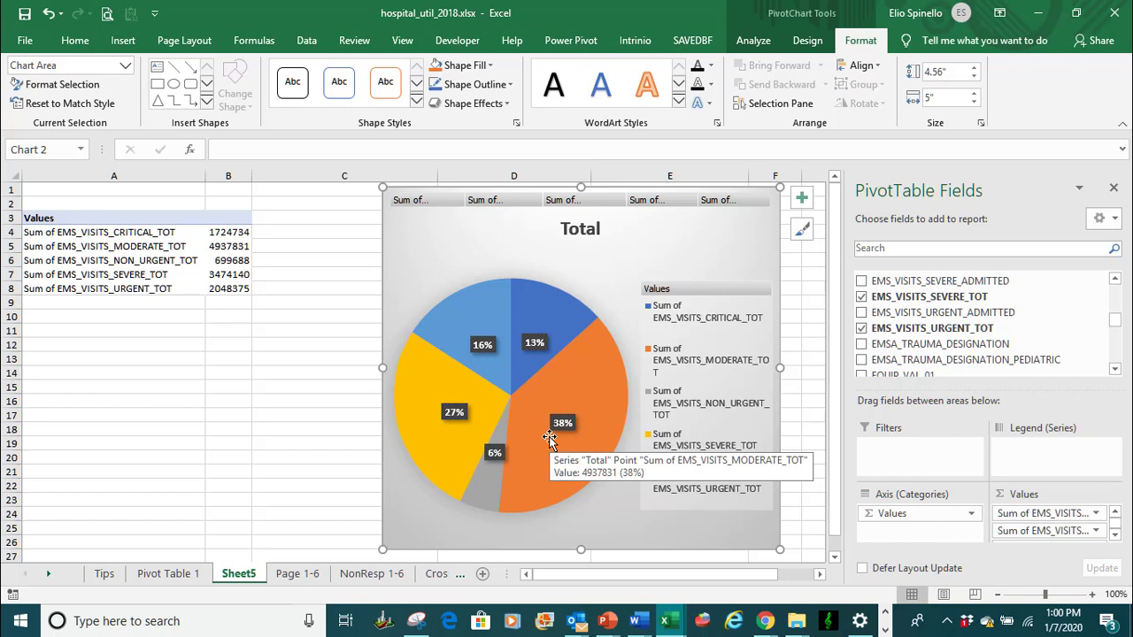
pyautogui.moveTo(444, 436)
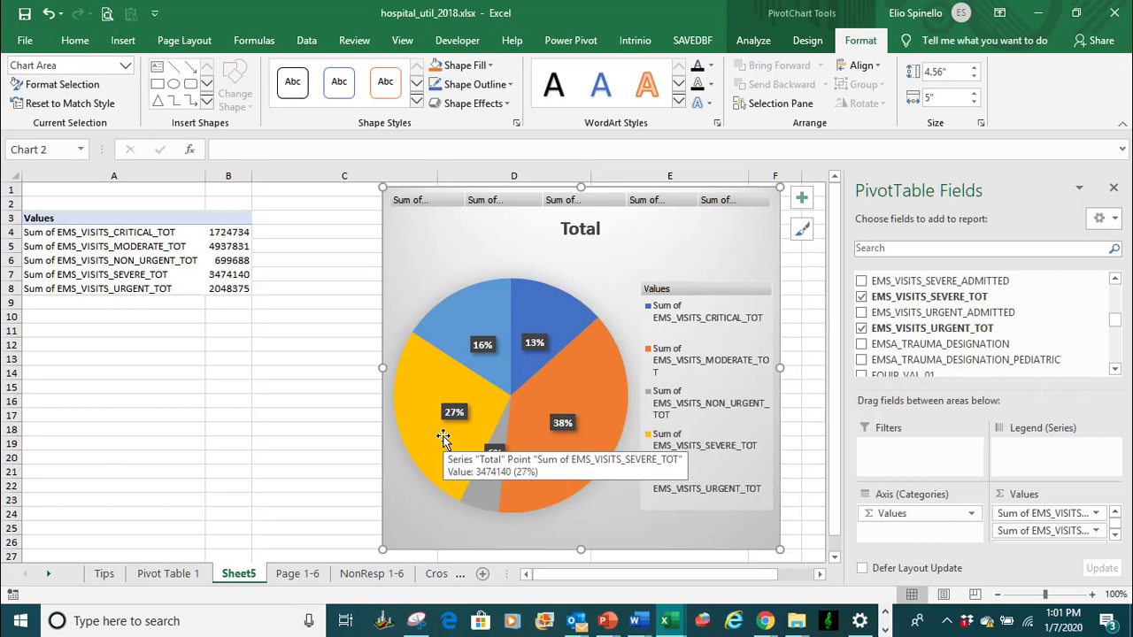
pyautogui.moveTo(463, 344)
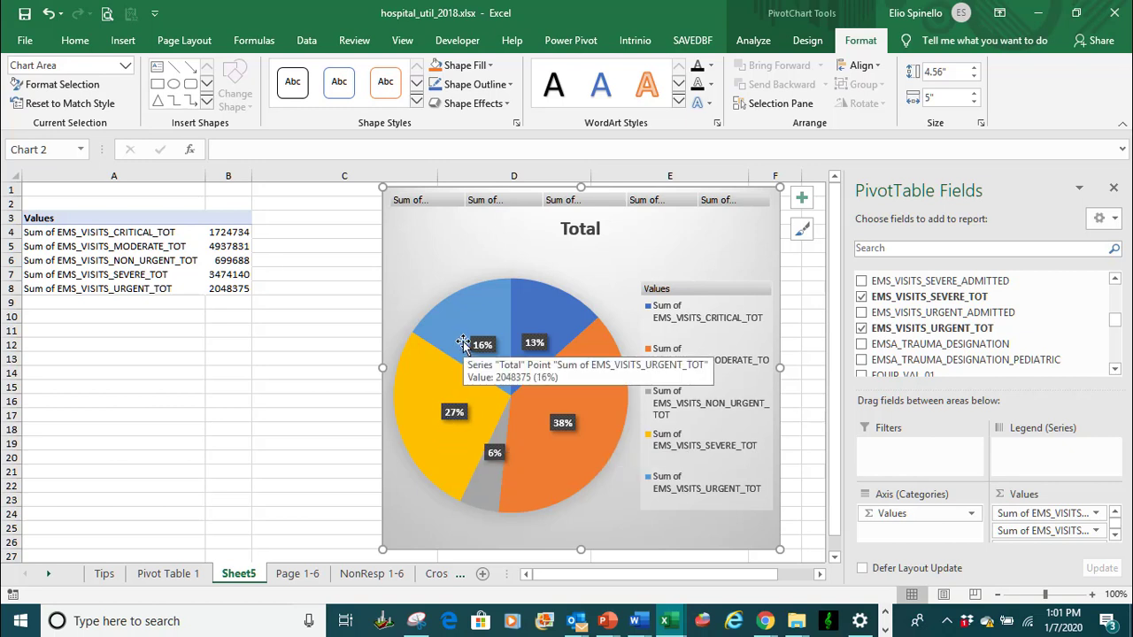
pyautogui.moveTo(548, 309)
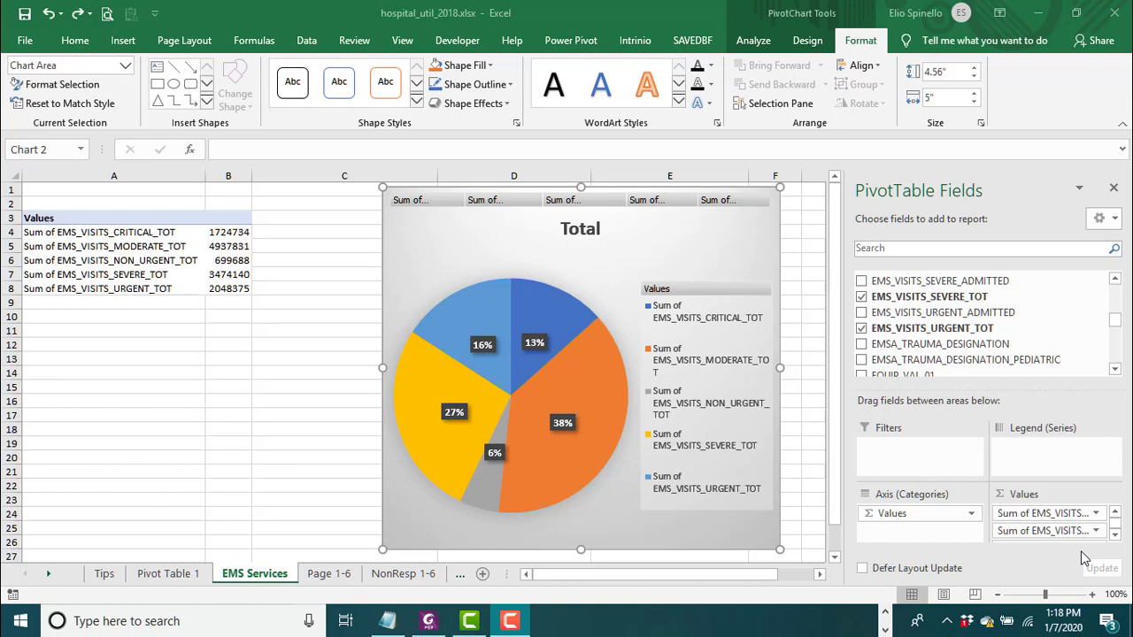
# Insert a PivotTable from the Page 1-6 data on a new worksheet and sort its field list A to Z
pyautogui.click(336, 577)
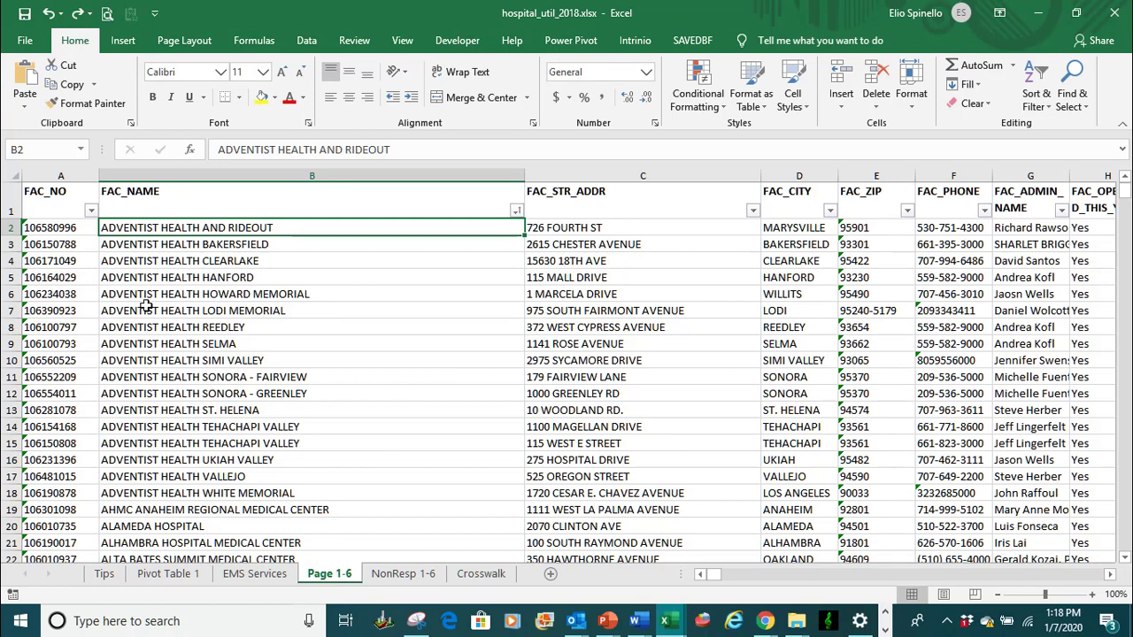
pyautogui.click(126, 45)
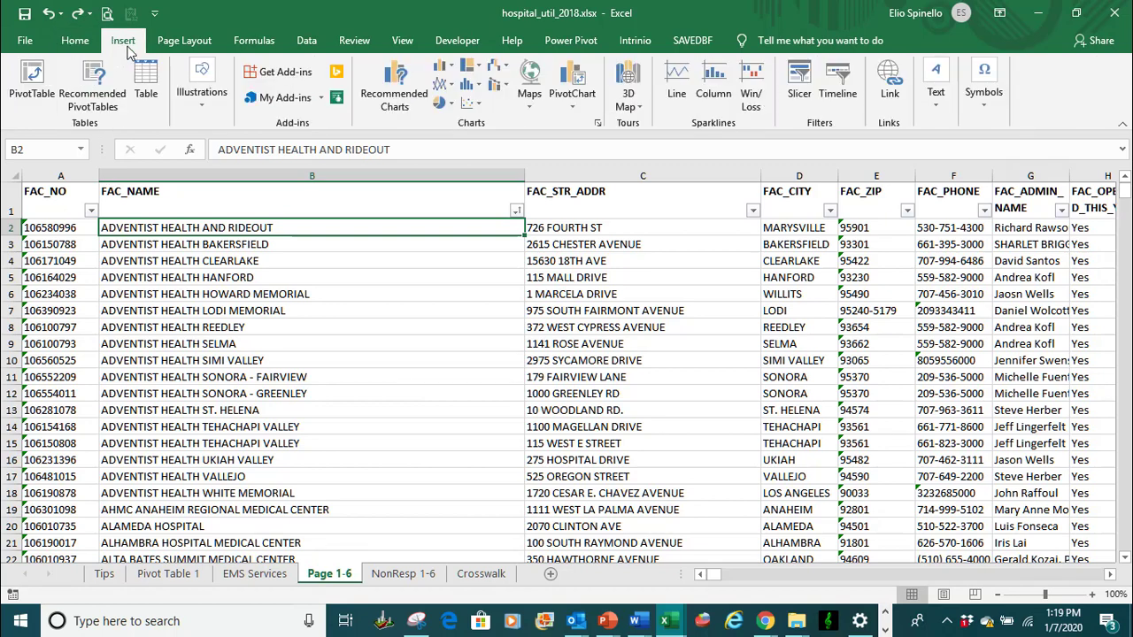
pyautogui.click(31, 84)
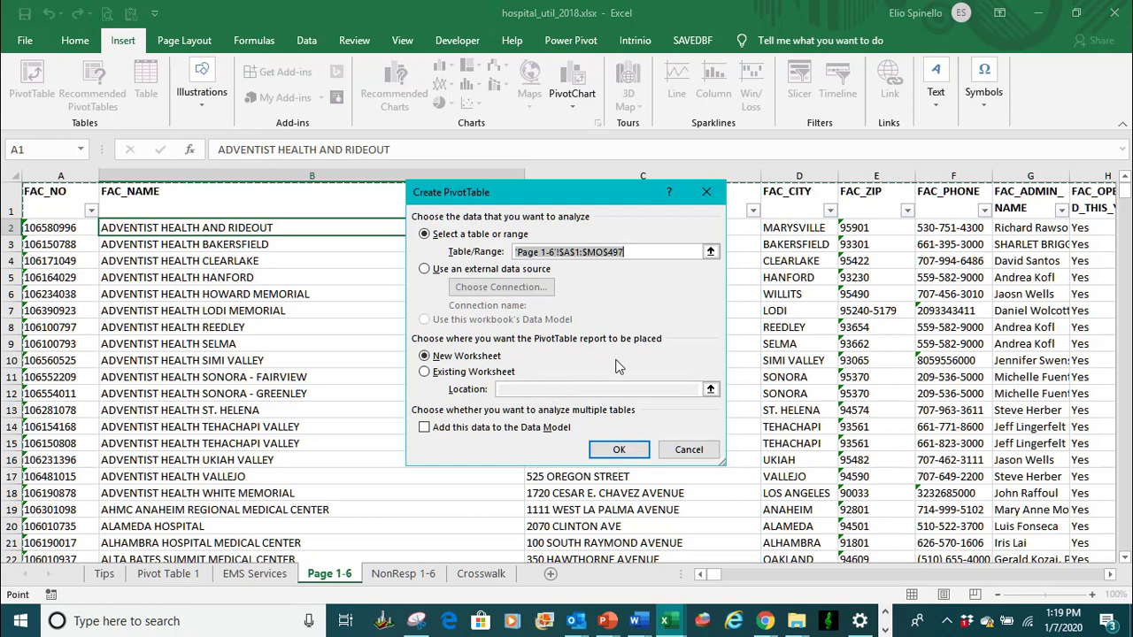
pyautogui.click(615, 452)
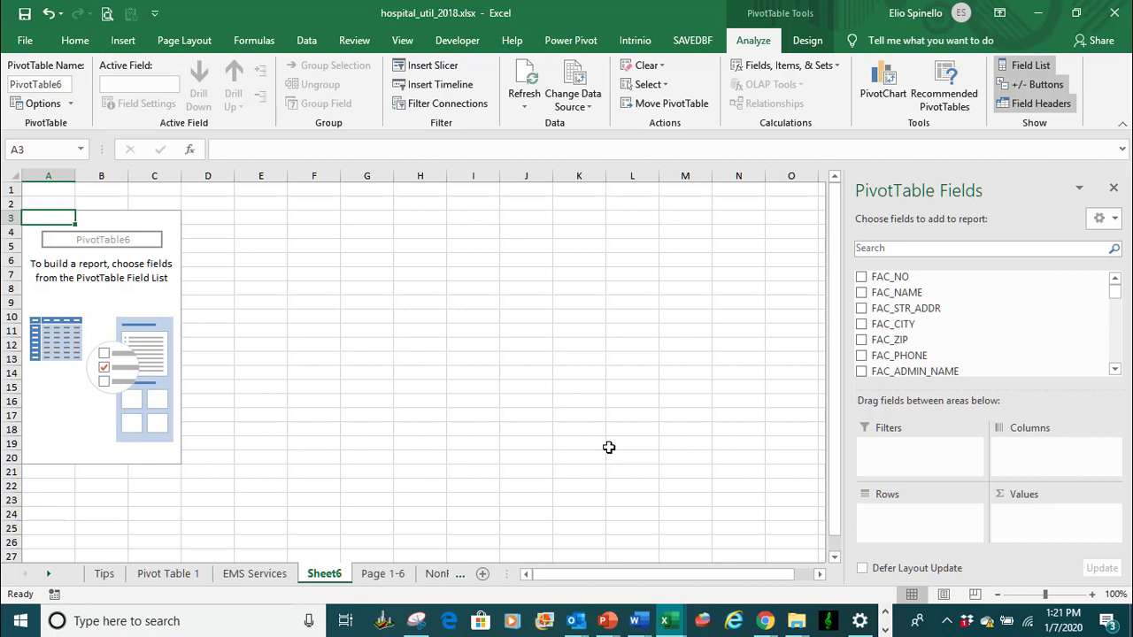
pyautogui.click(1114, 220)
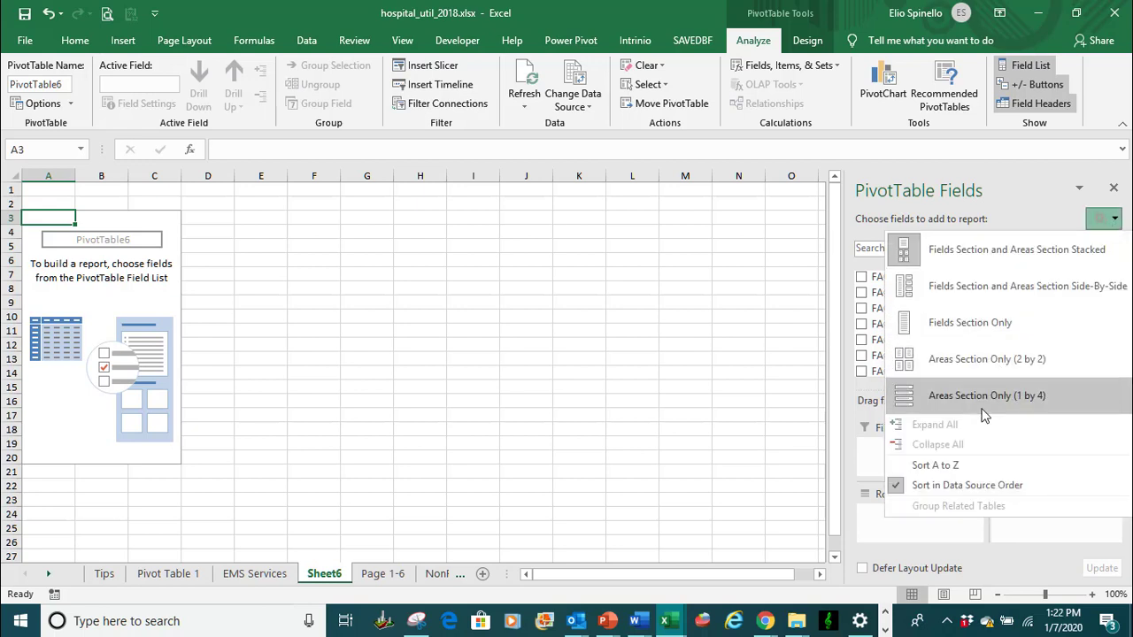
pyautogui.click(952, 466)
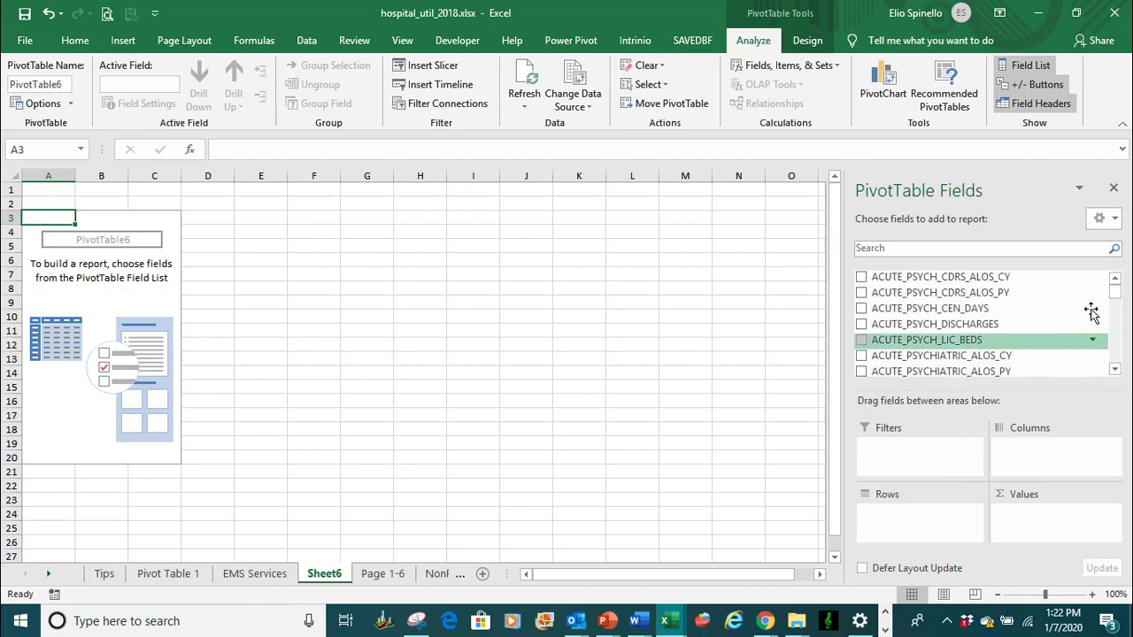
pyautogui.moveTo(1116, 296); pyautogui.dragTo(1111, 320)
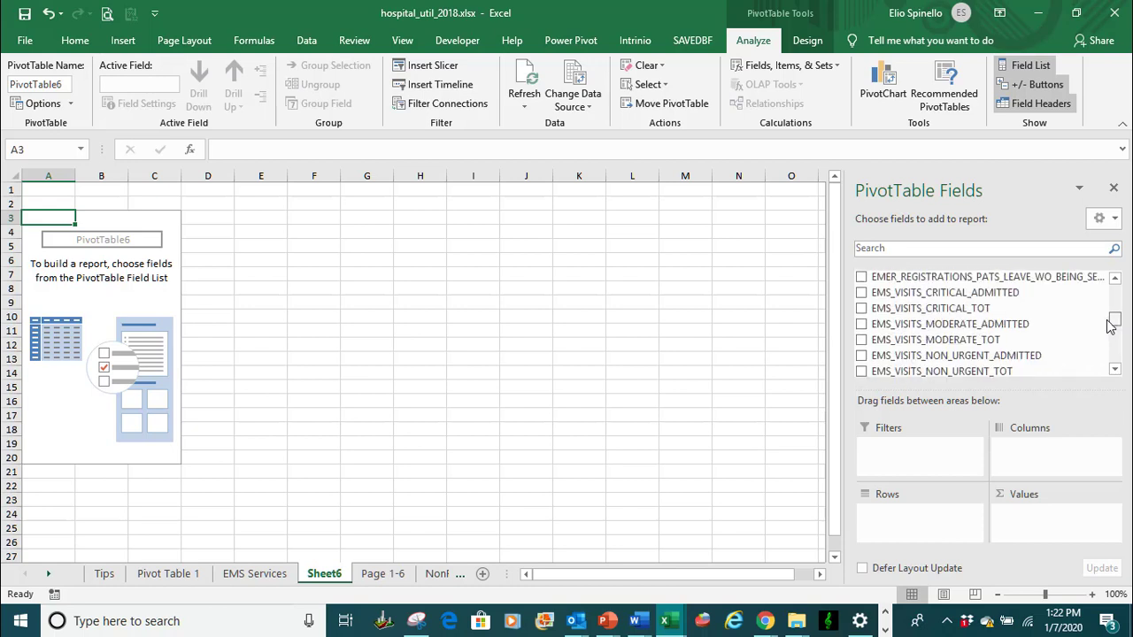
pyautogui.click(862, 309)
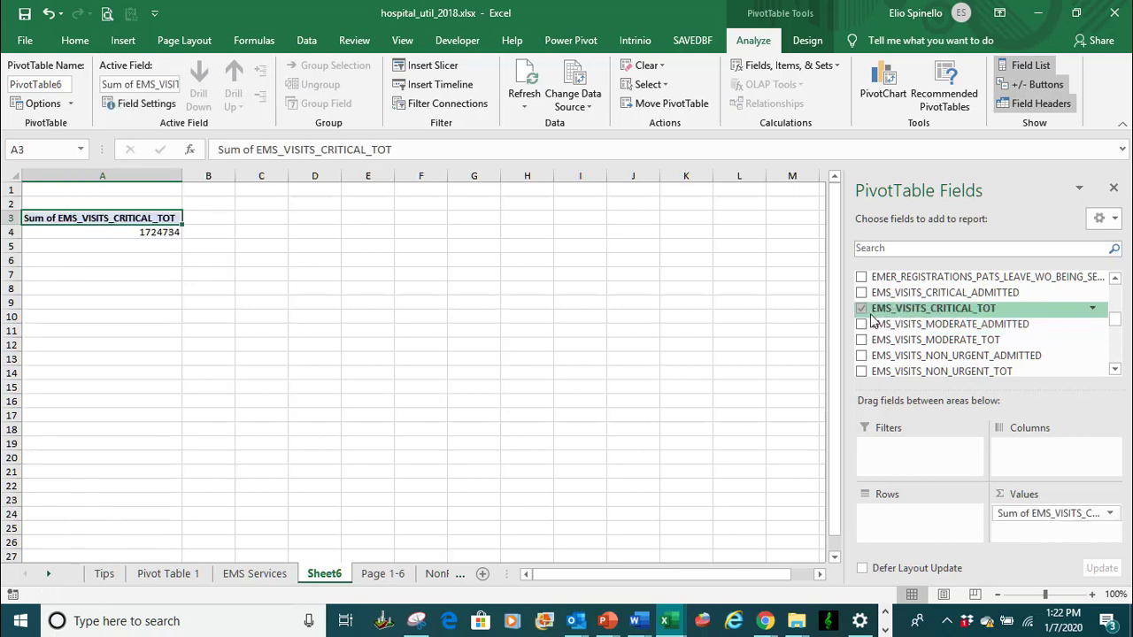
pyautogui.click(862, 341)
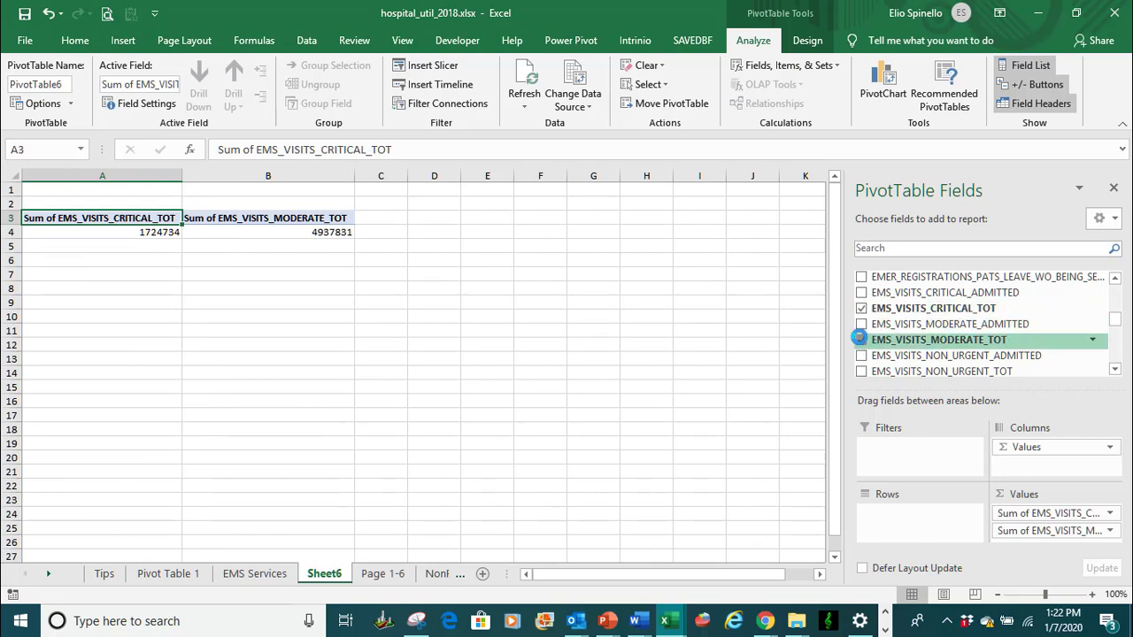
pyautogui.click(862, 340)
pyautogui.click(861, 308)
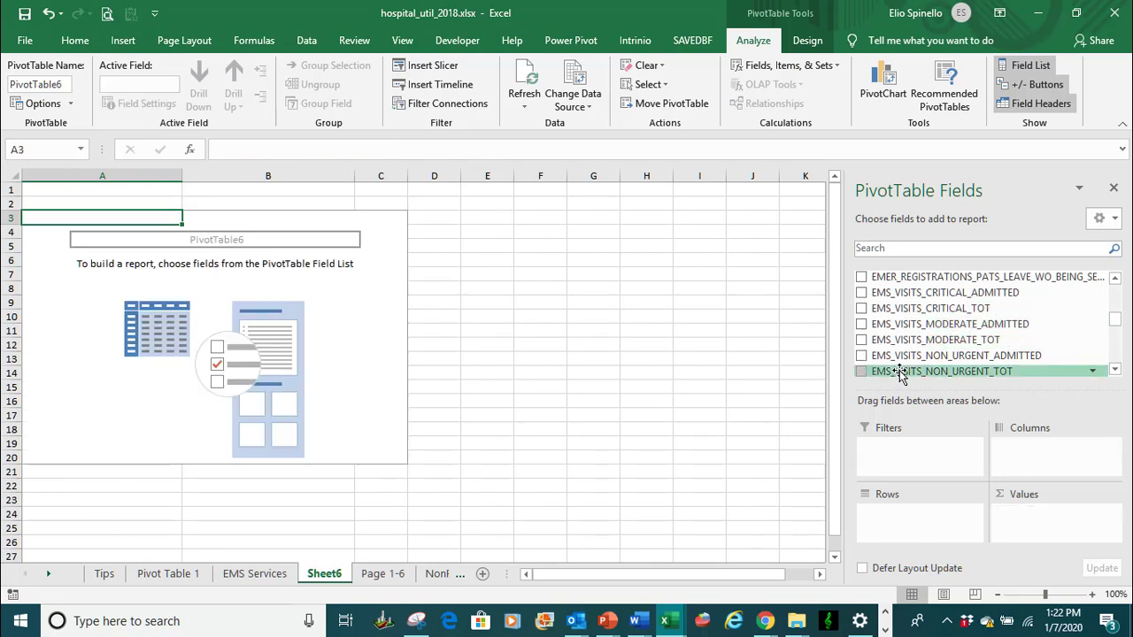
# Add the EMS_VISITS CRITICAL, MODERATE, NON_URGENT, SEVERE and URGENT _TOT fields as summed values, with CONGRESS_DIST in Rows
pyautogui.click(861, 308)
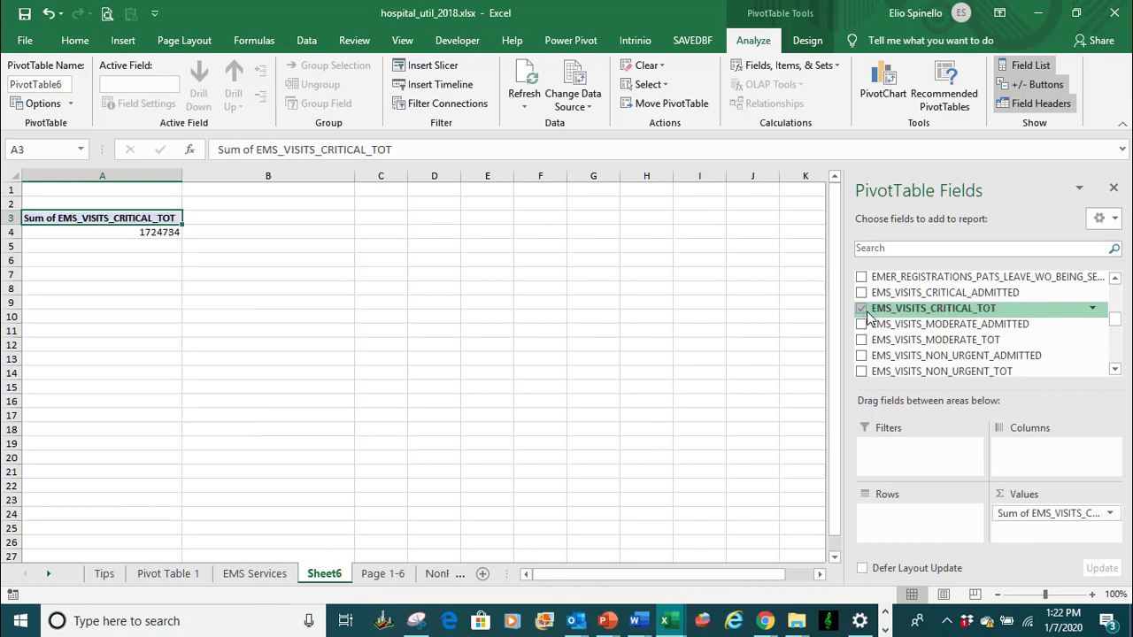
pyautogui.click(863, 342)
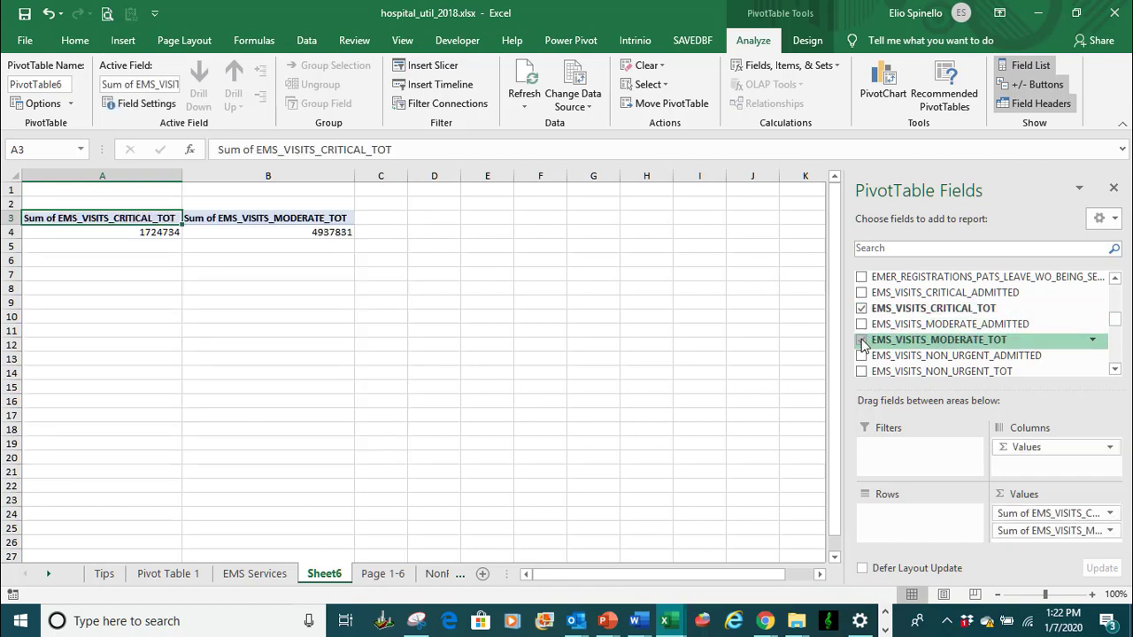
pyautogui.scroll(-1, 863, 346)
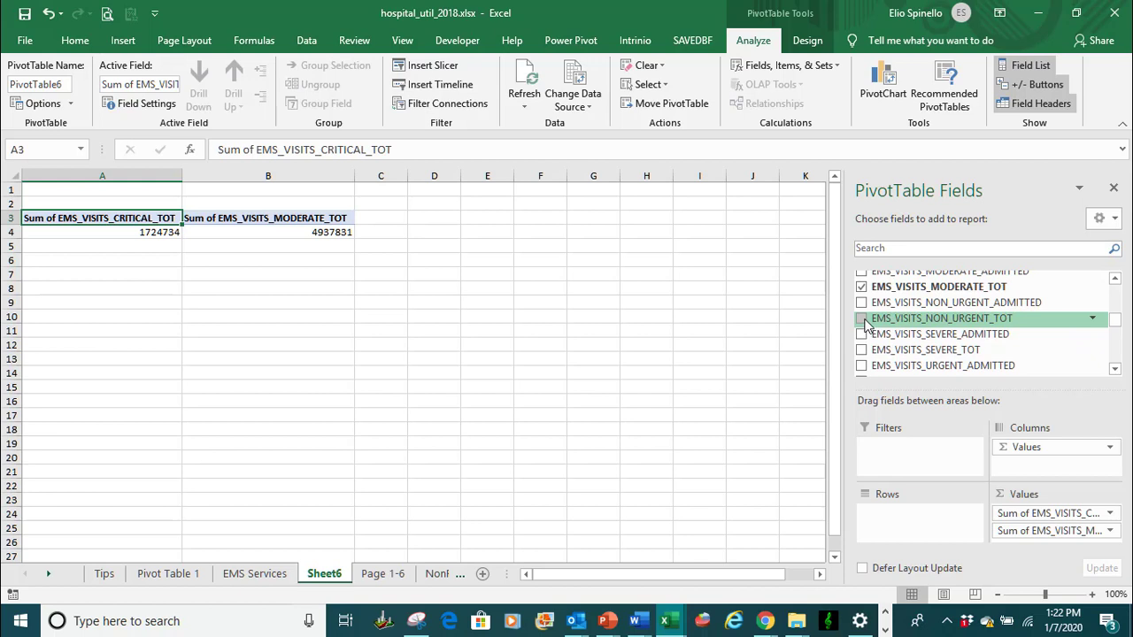
pyautogui.click(862, 318)
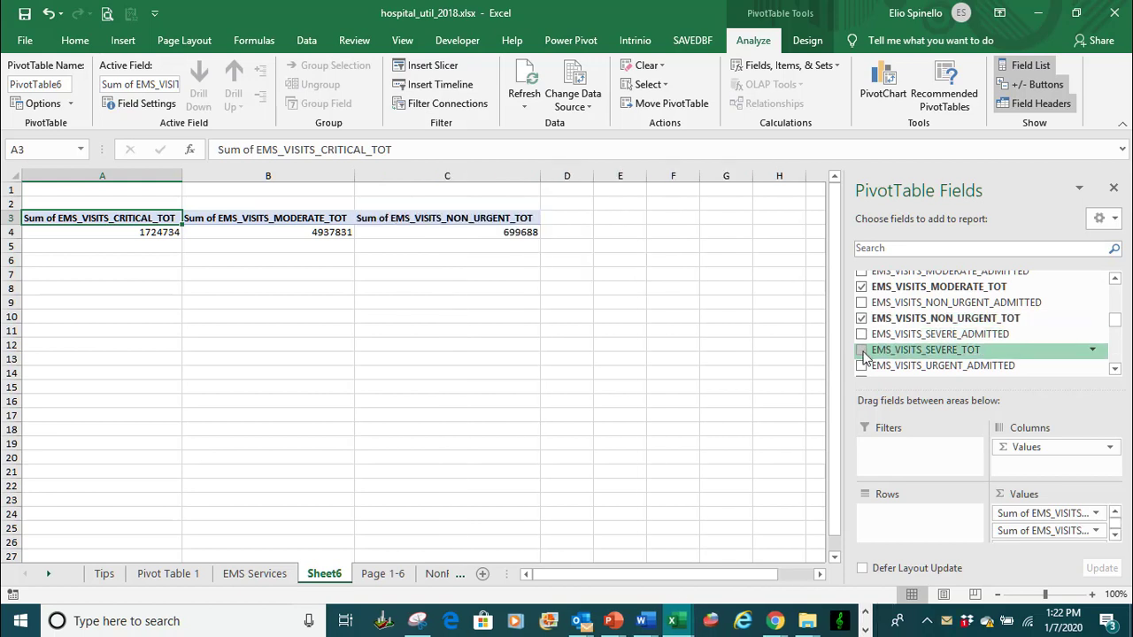
pyautogui.click(862, 351)
pyautogui.scroll(-1, 902, 359)
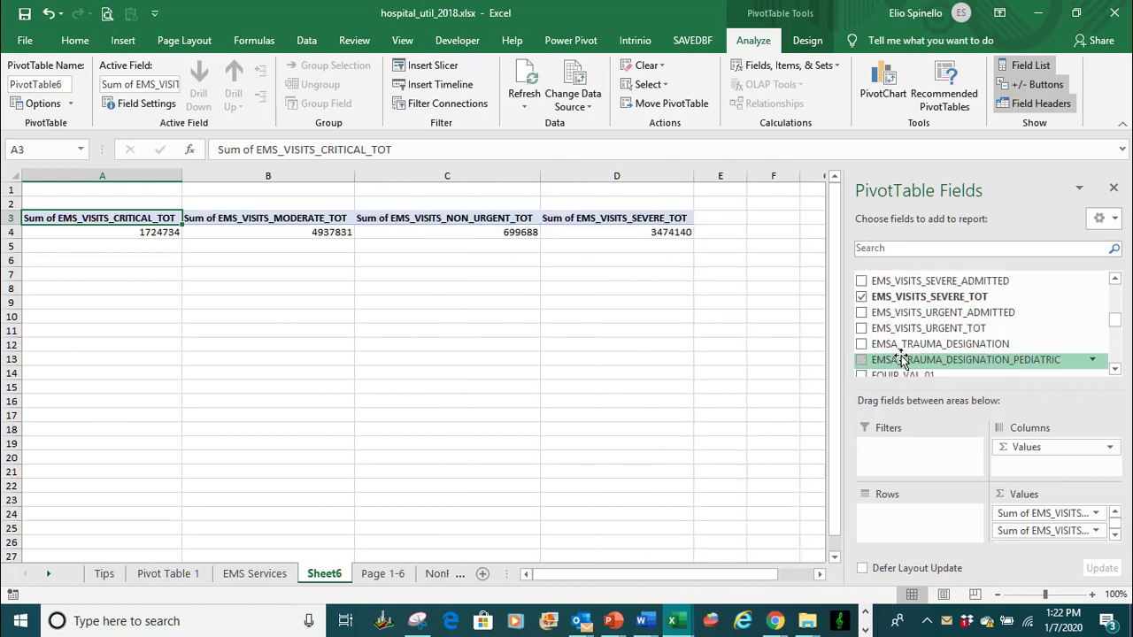
pyautogui.click(862, 329)
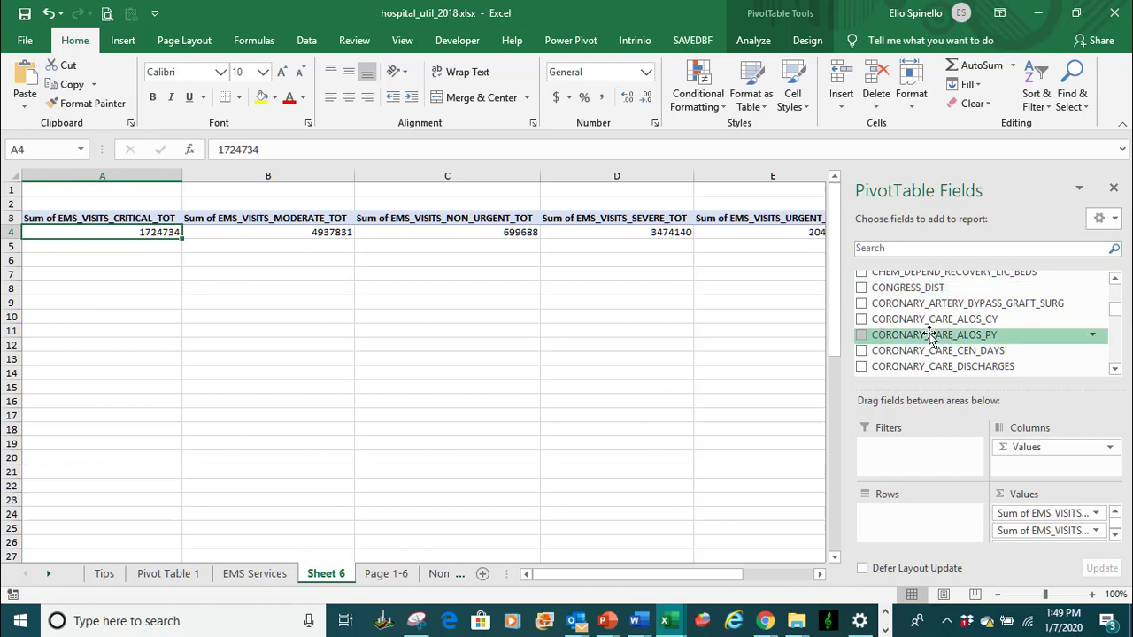
pyautogui.moveTo(946, 289); pyautogui.dragTo(929, 525)
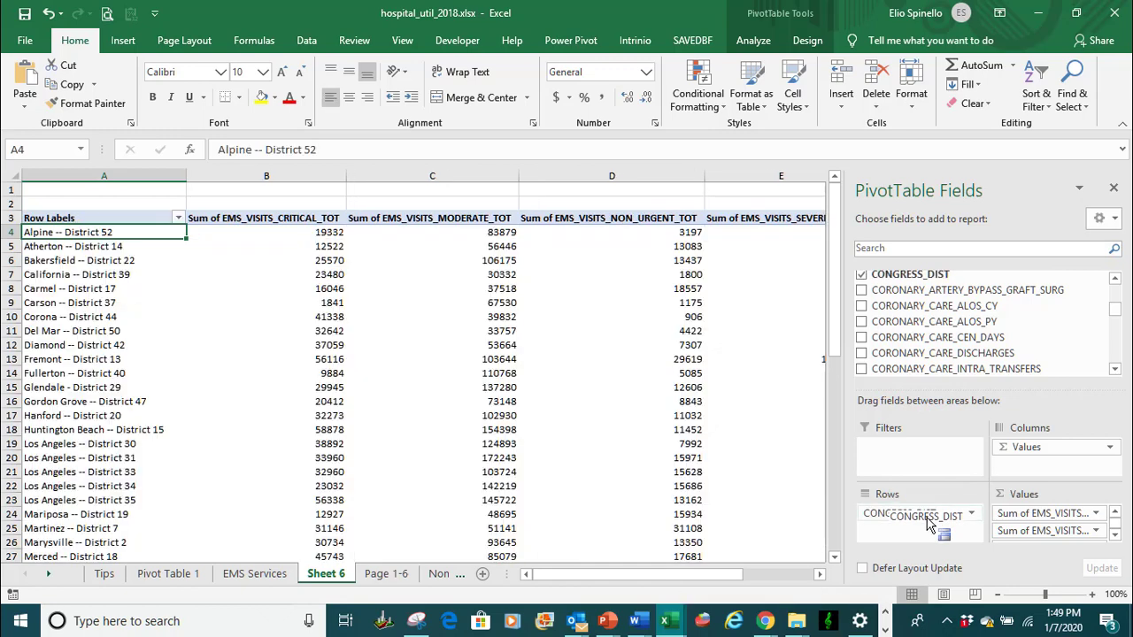
pyautogui.moveTo(928, 523); pyautogui.dragTo(927, 524)
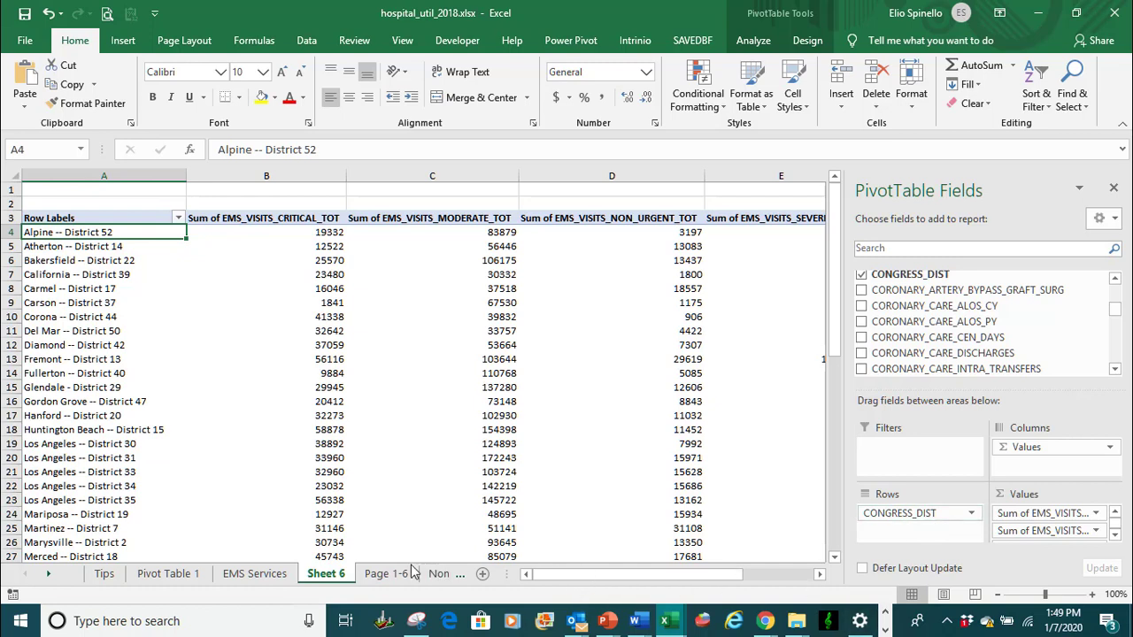
# Rename the new PivotTable's worksheet as "EMS by CD"
pyautogui.rightClick(329, 577)
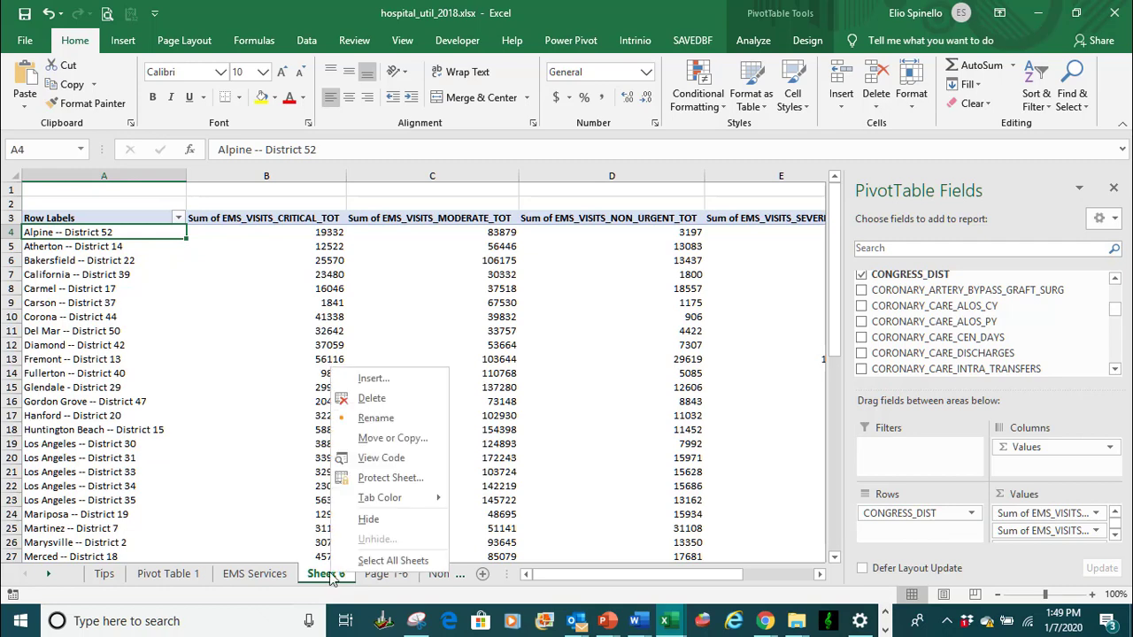
pyautogui.click(382, 422)
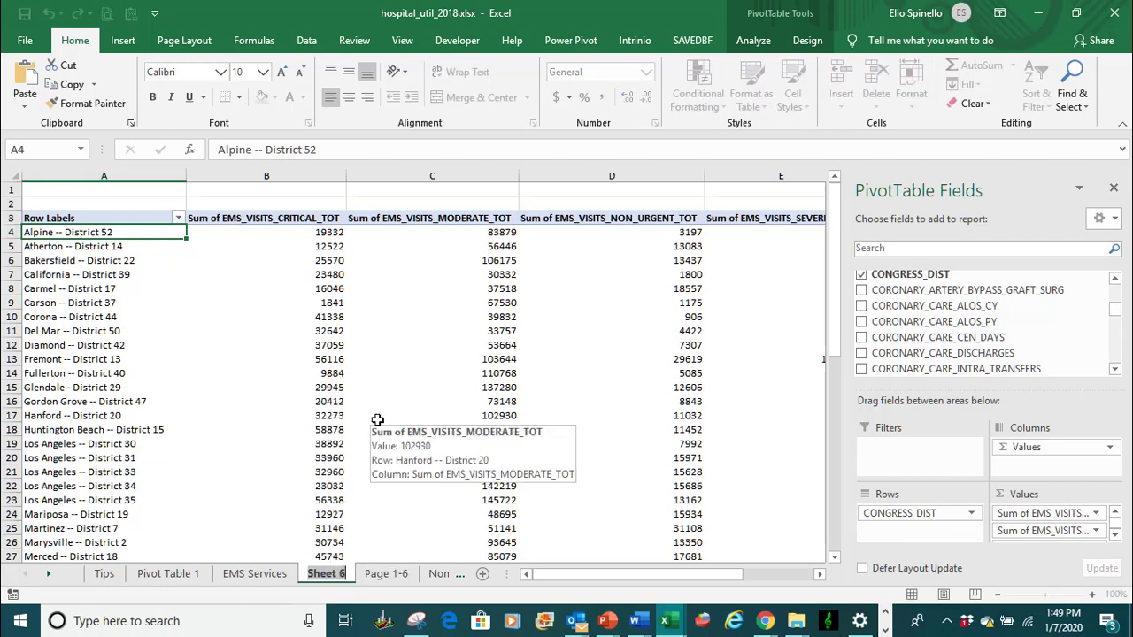
pyautogui.write('EMS')
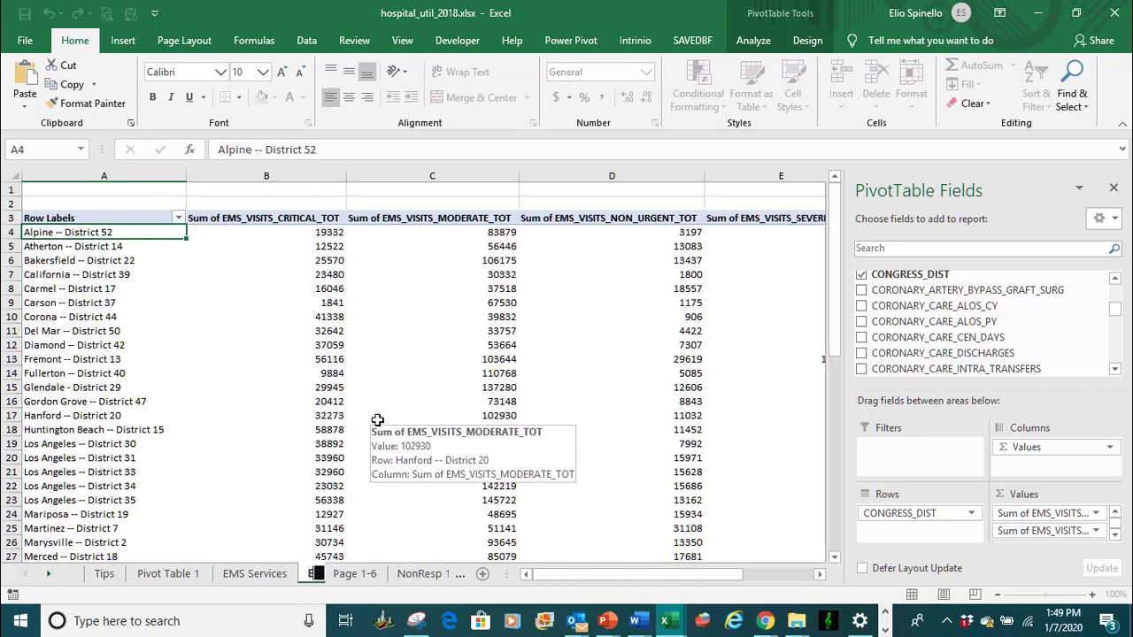
pyautogui.press('Return')
pyautogui.write('by CD')
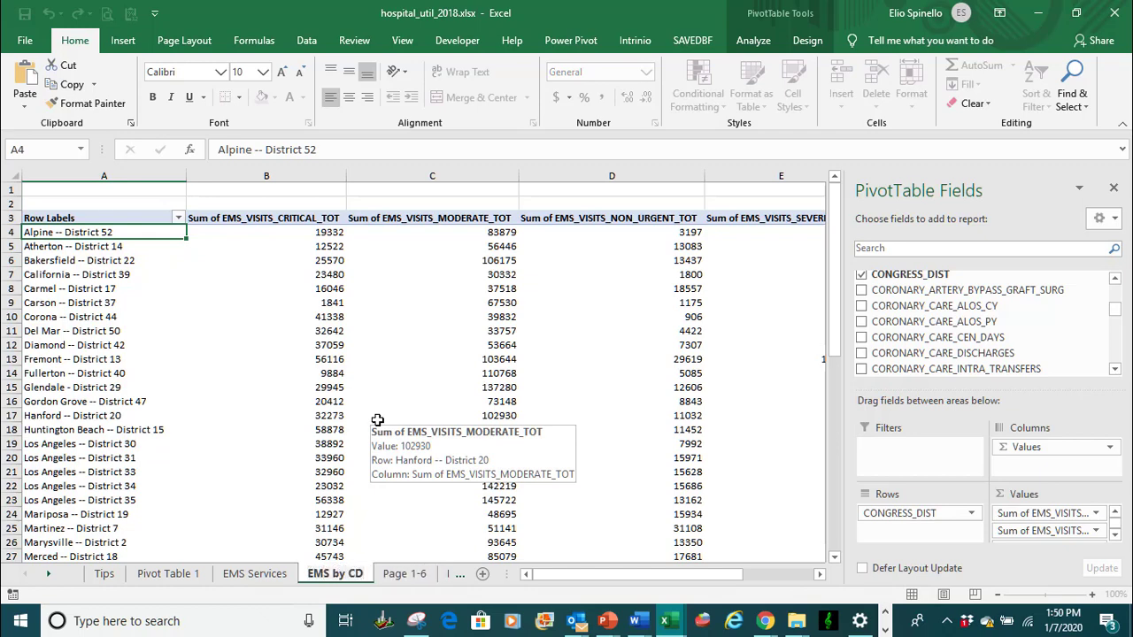
pyautogui.press('Return')
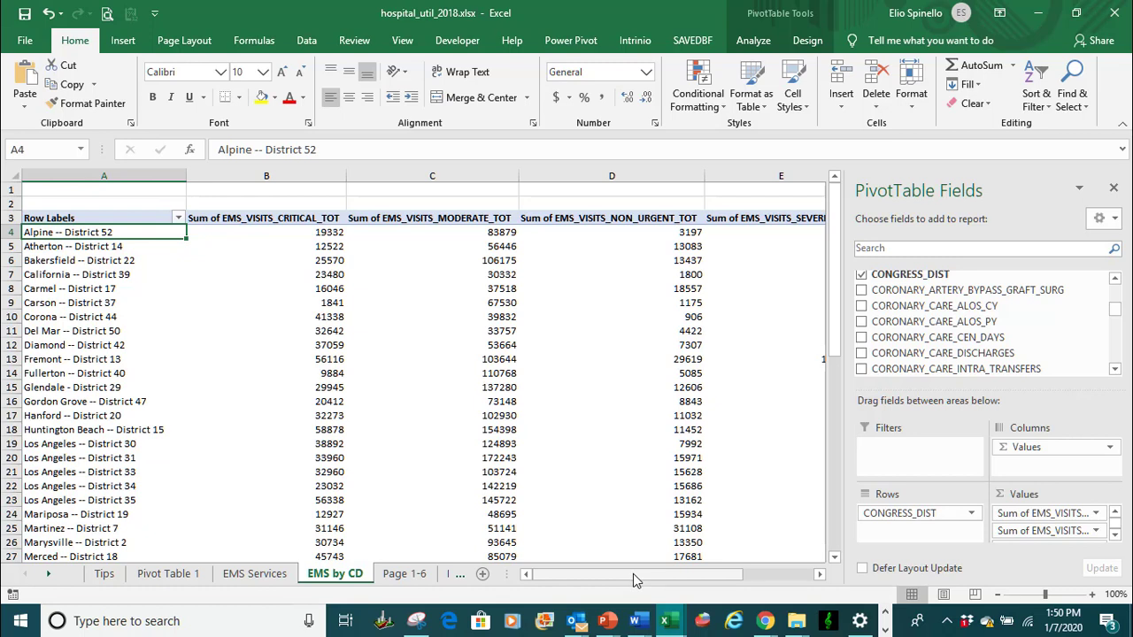
# Start a new calculated field in the PivotTable named EMS_ALL_TOT and clear its default formula
pyautogui.moveTo(633, 573); pyautogui.dragTo(651, 574)
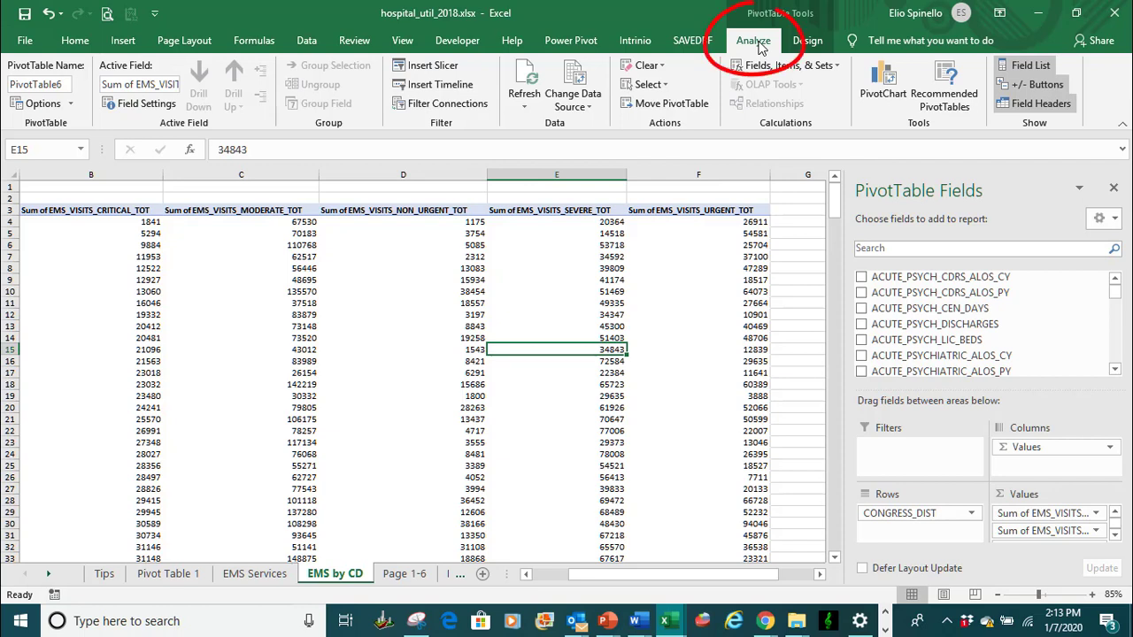
pyautogui.click(842, 64)
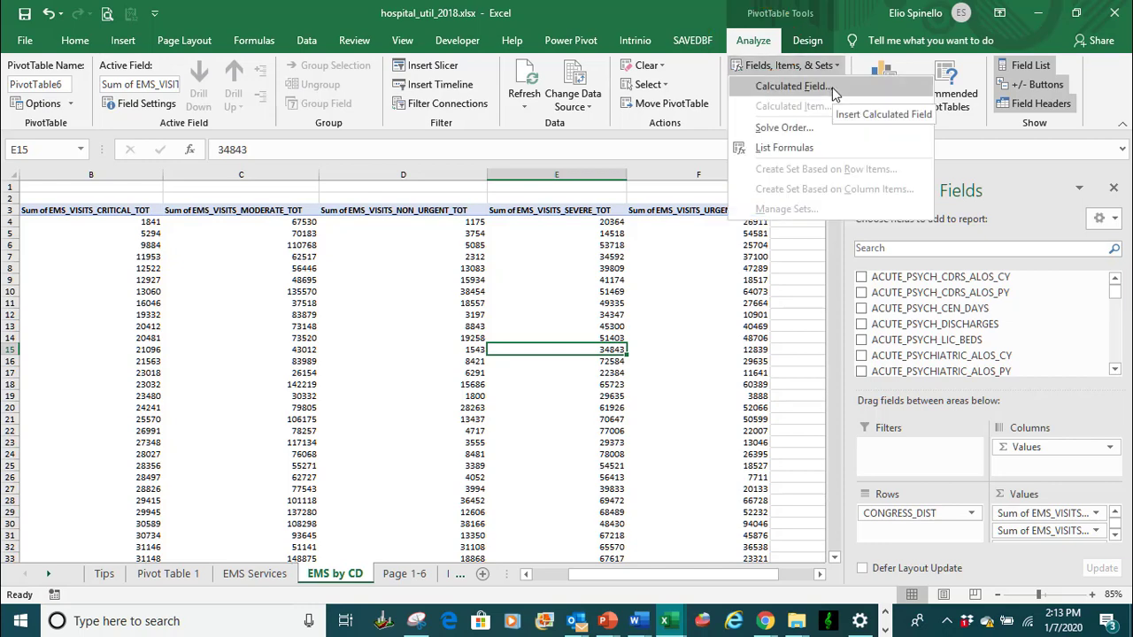
pyautogui.click(832, 86)
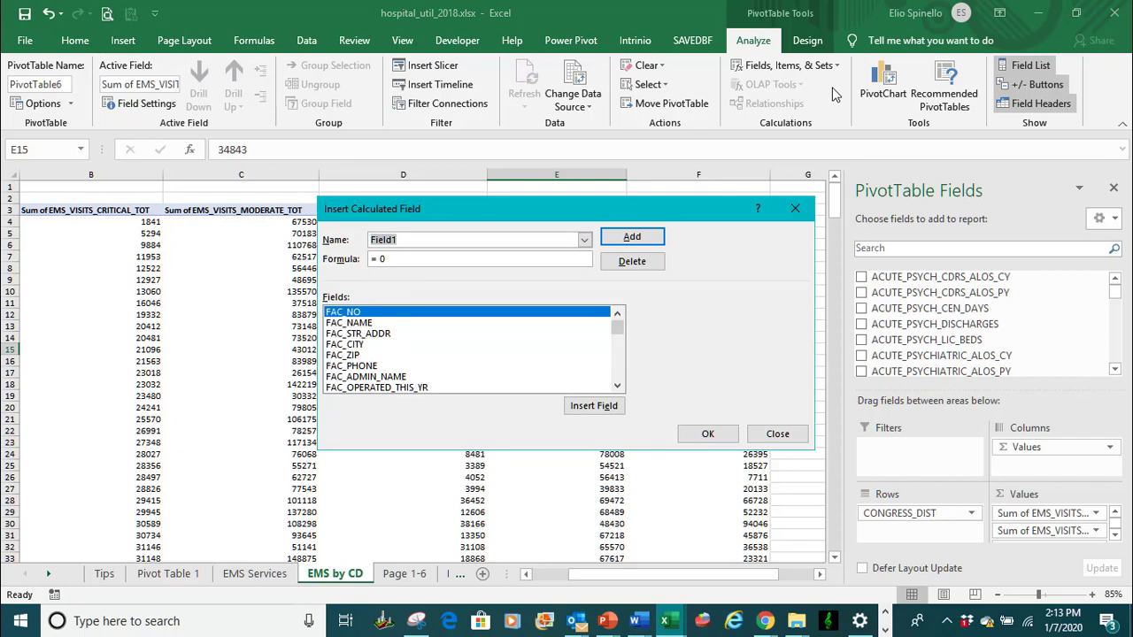
pyautogui.write('EMS')
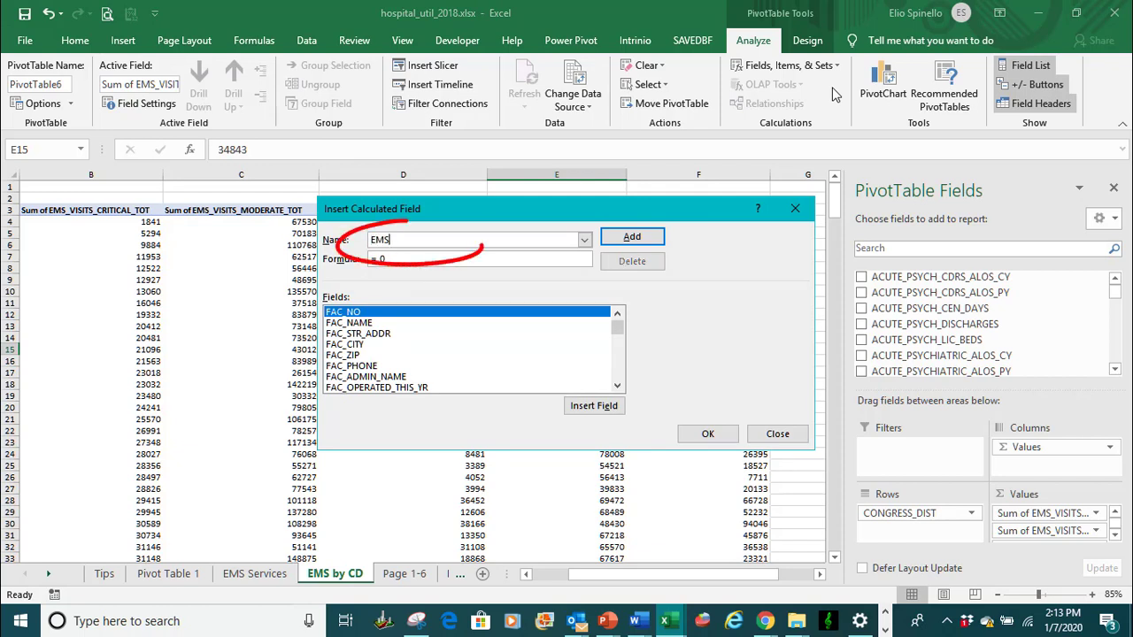
pyautogui.write('_ALL_')
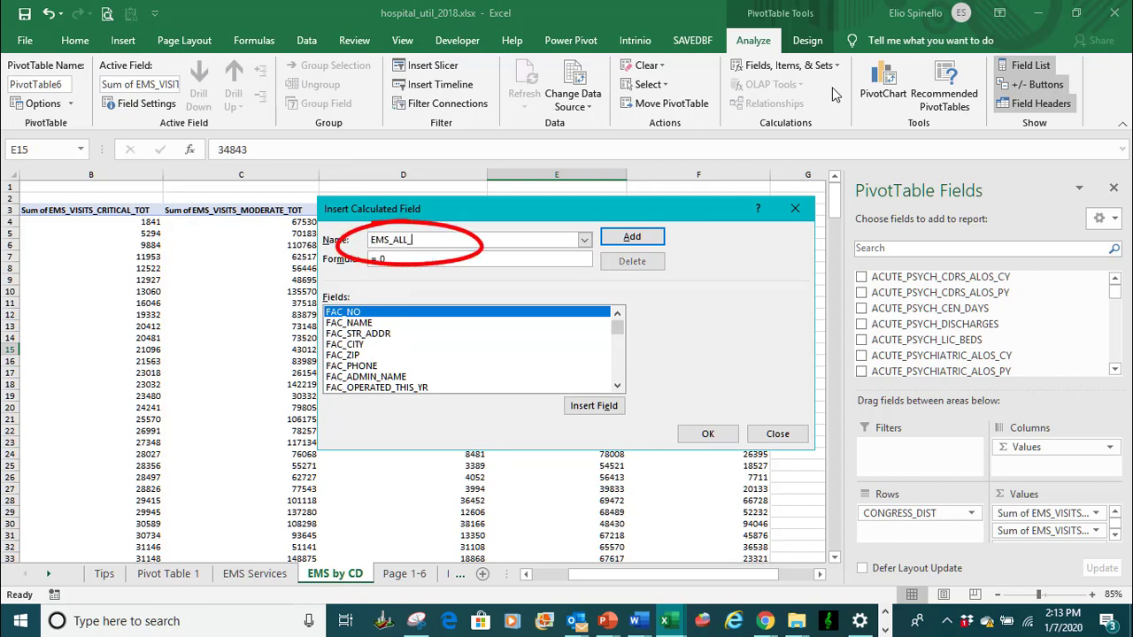
pyautogui.write('TOT')
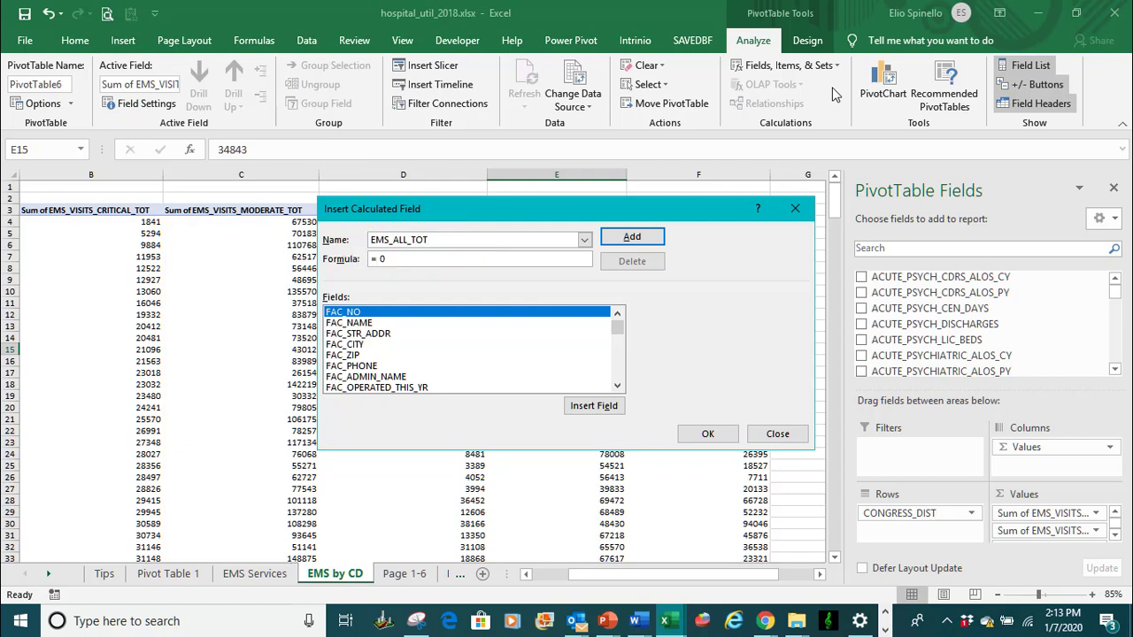
pyautogui.click(394, 259)
pyautogui.press('BackSpace')
# Begin the EMS_ALL_TOT formula by inserting EMS_VISITS_NON_URGENT_TOT plus EMS_VISITS_URGENT_TOT, followed by another plus sign
pyautogui.moveTo(618, 328); pyautogui.dragTo(618, 339)
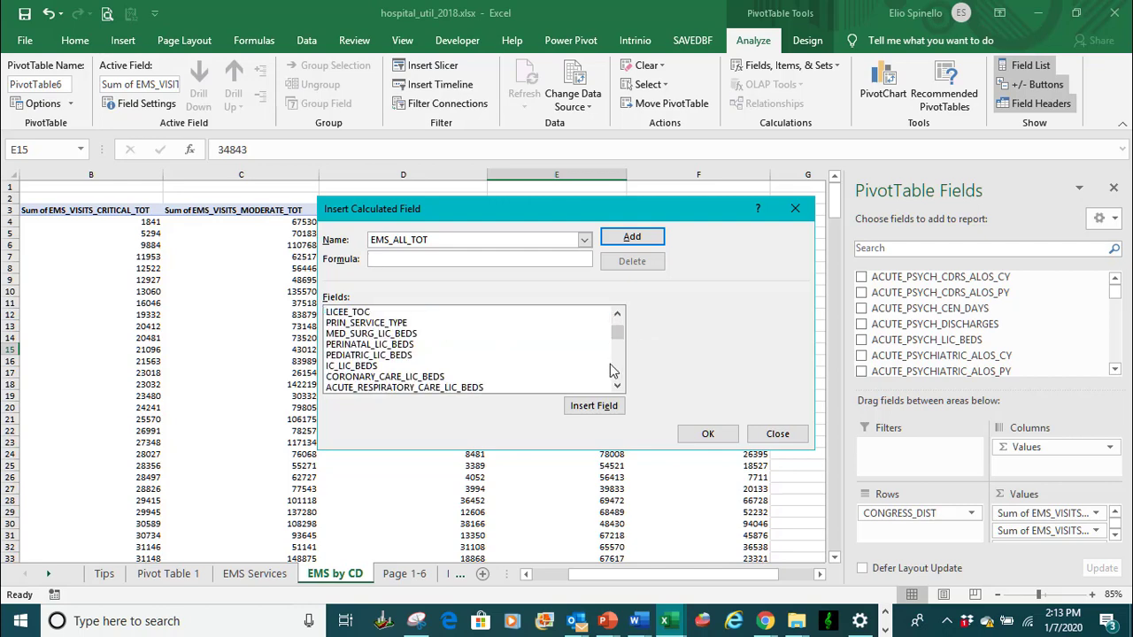
pyautogui.click(617, 366)
pyautogui.click(617, 366)
pyautogui.click(618, 366)
pyautogui.click(617, 365)
pyautogui.click(617, 372)
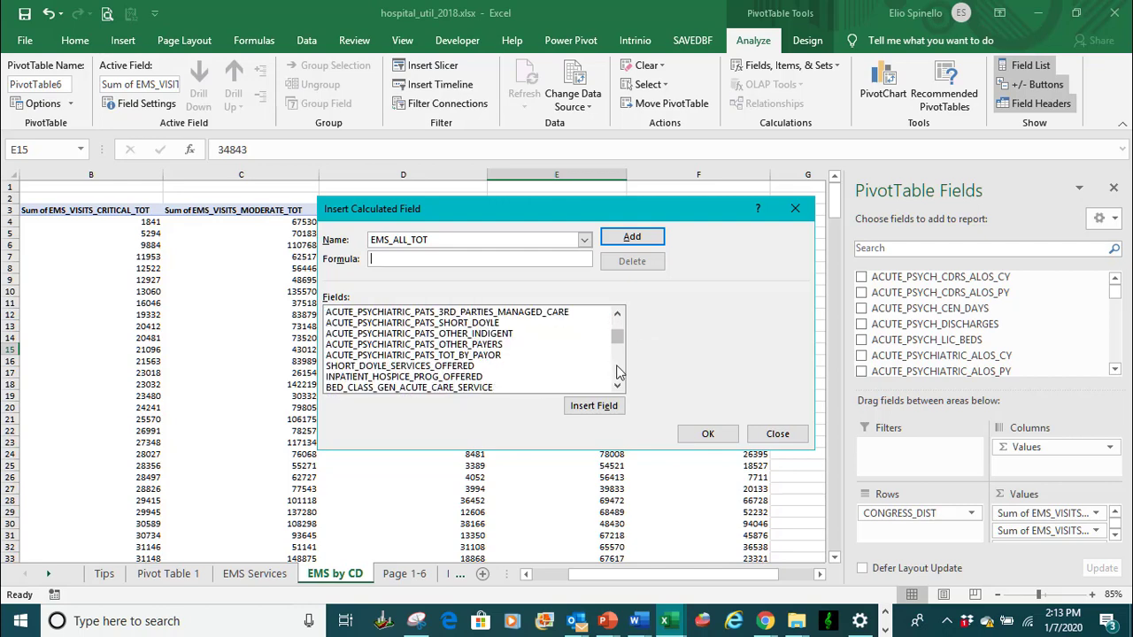
pyautogui.click(617, 372)
pyautogui.click(617, 372)
pyautogui.click(617, 371)
pyautogui.click(617, 372)
pyautogui.click(617, 371)
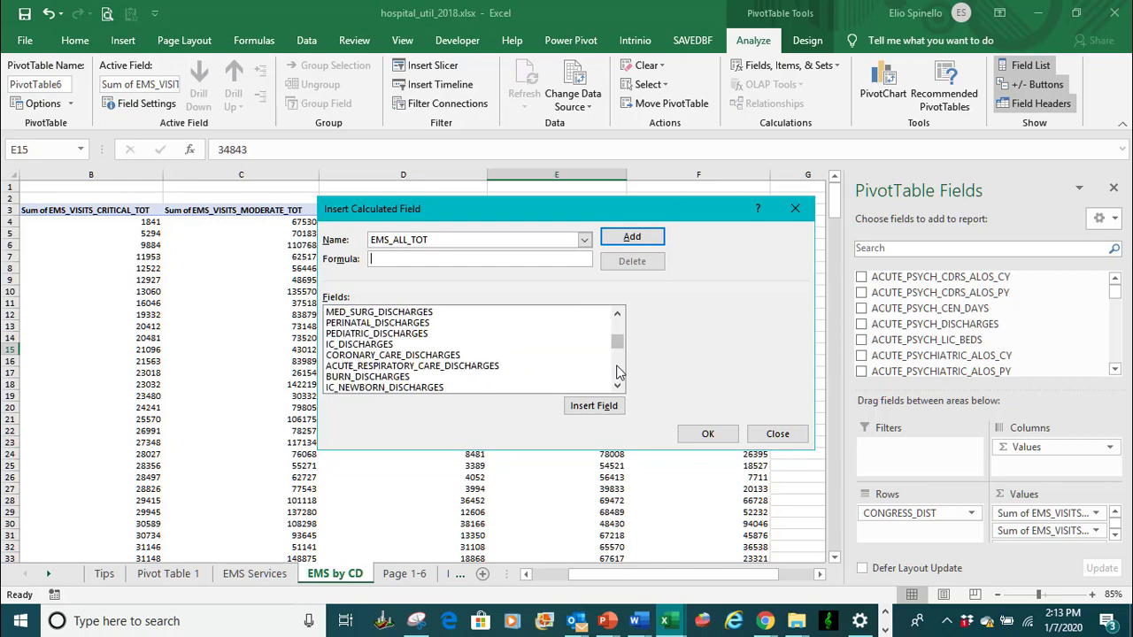
pyautogui.click(617, 372)
pyautogui.click(617, 372)
pyautogui.click(617, 372)
pyautogui.click(617, 372)
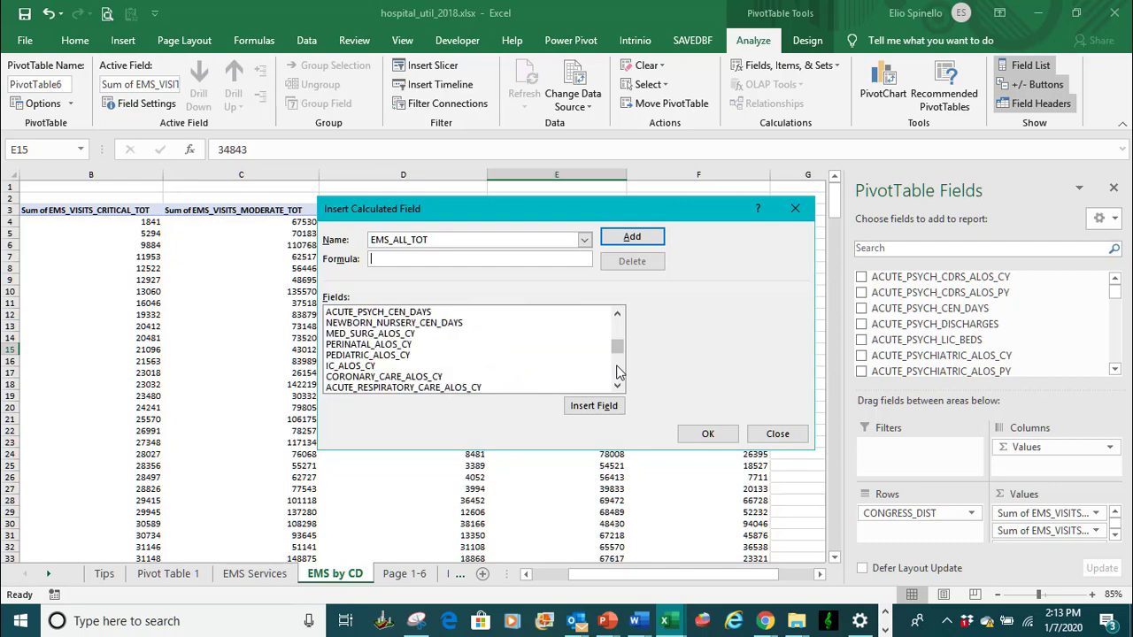
pyautogui.click(617, 372)
pyautogui.click(617, 372)
pyautogui.click(617, 372)
pyautogui.click(617, 371)
pyautogui.click(617, 372)
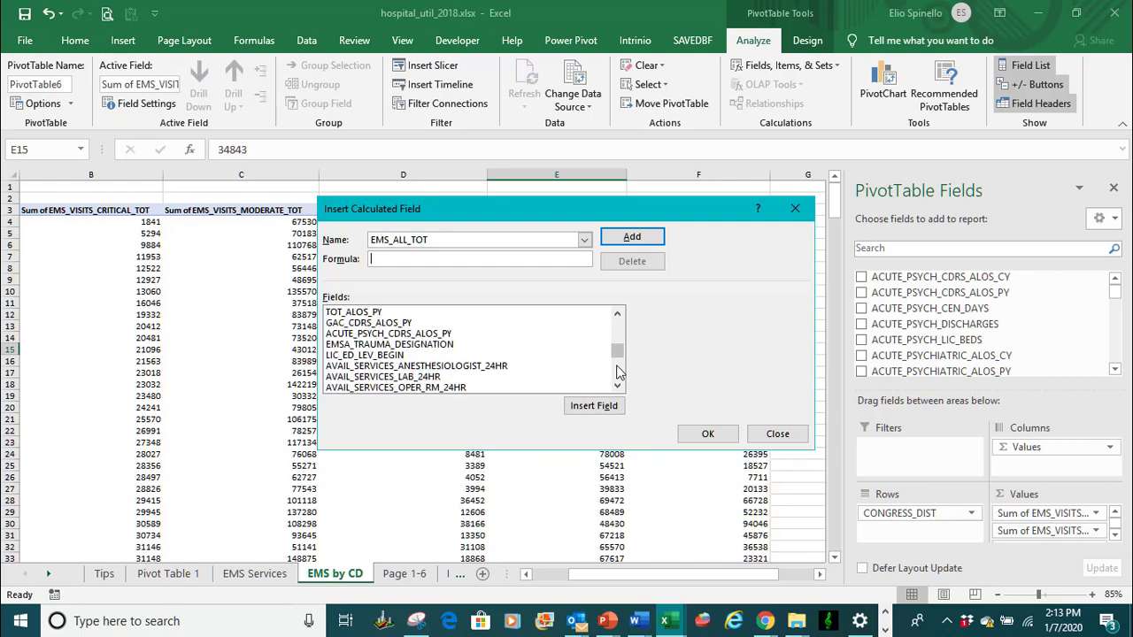
pyautogui.click(618, 372)
pyautogui.click(617, 372)
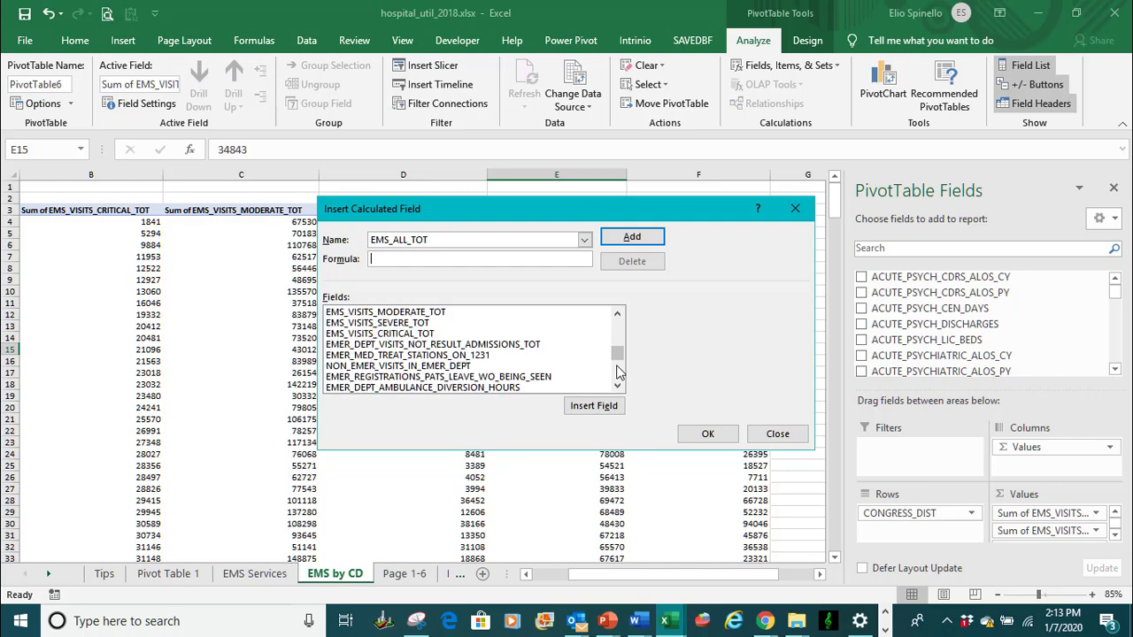
pyautogui.click(617, 315)
pyautogui.click(617, 315)
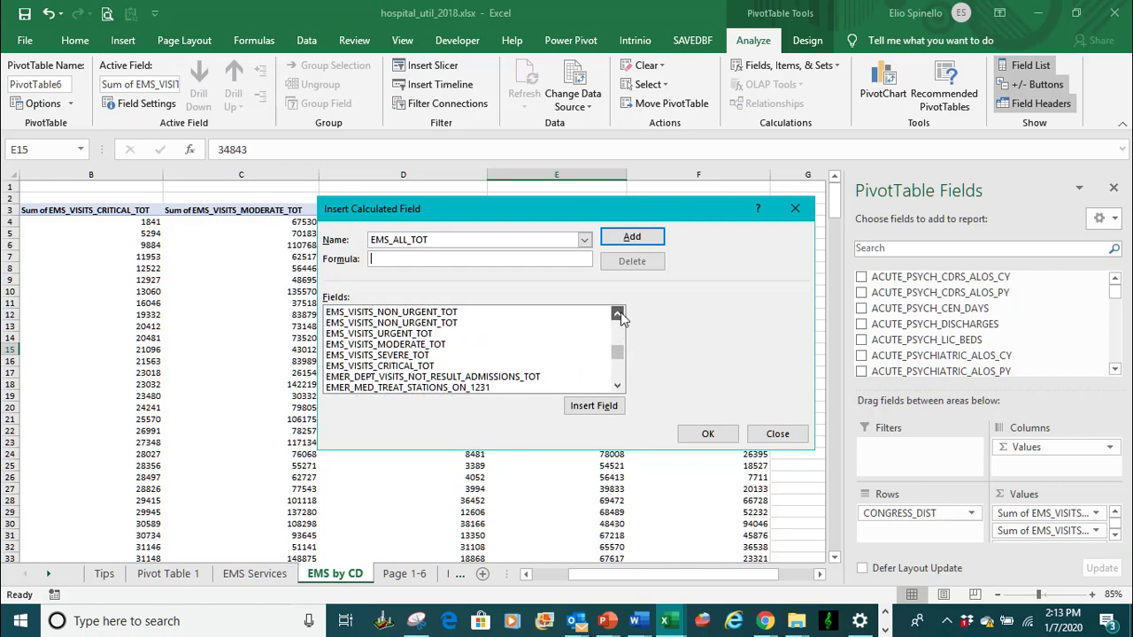
pyautogui.click(617, 315)
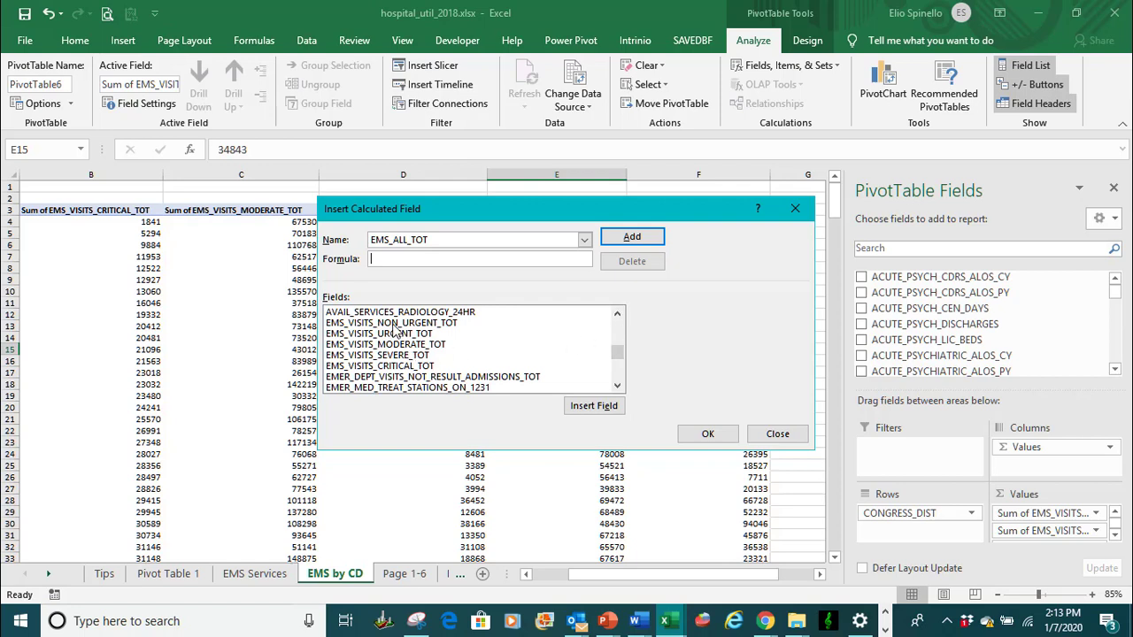
pyautogui.click(396, 323)
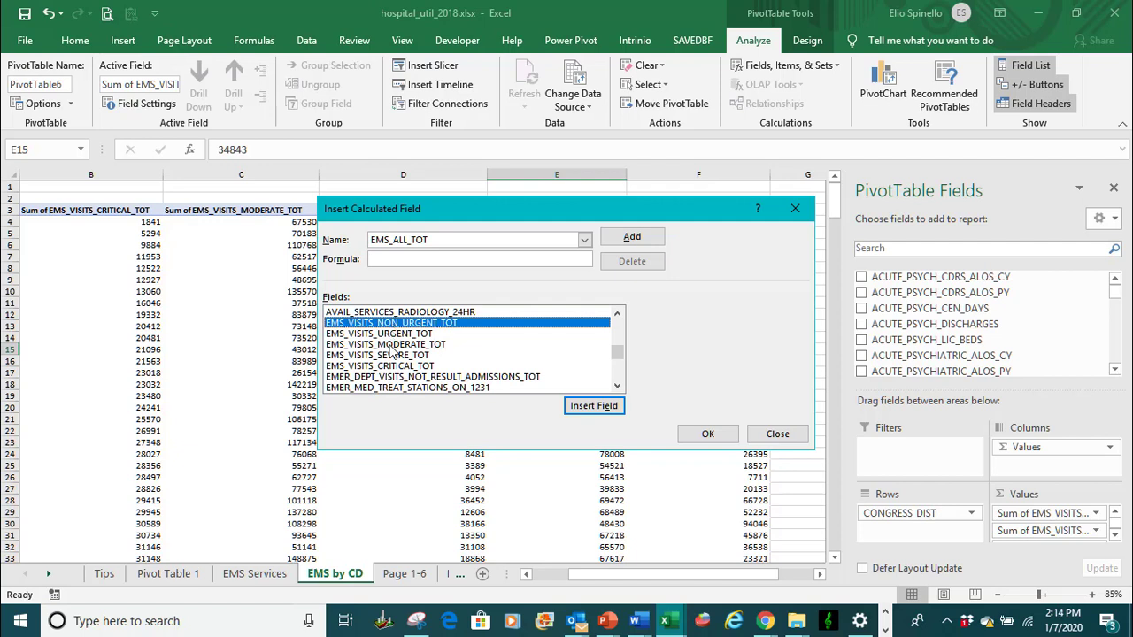
pyautogui.click(584, 409)
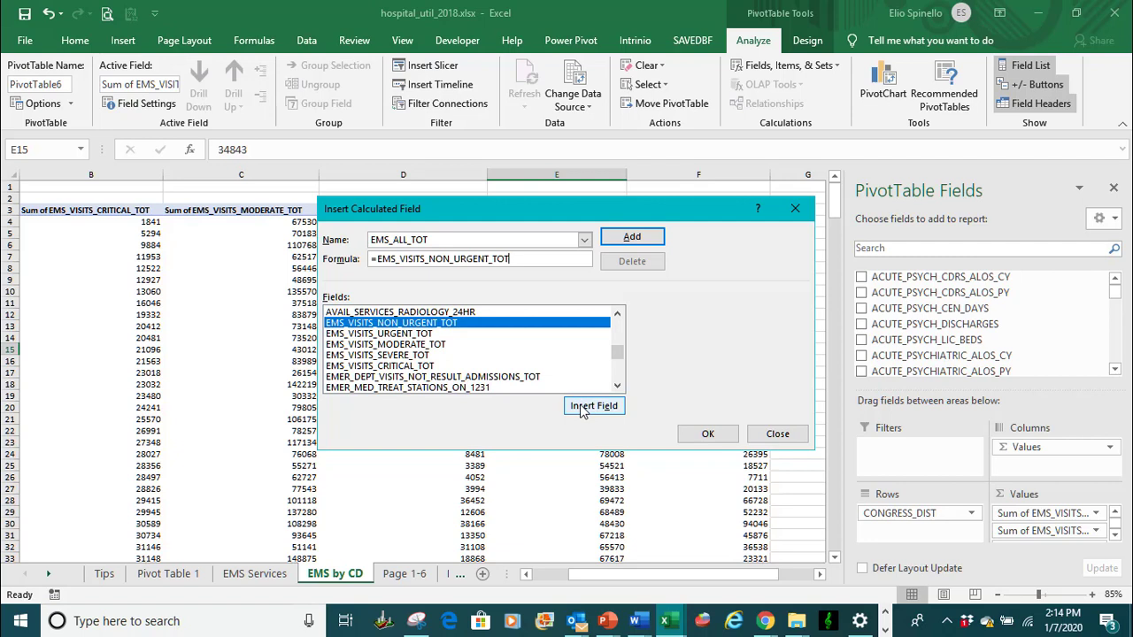
pyautogui.write('+')
pyautogui.click(391, 334)
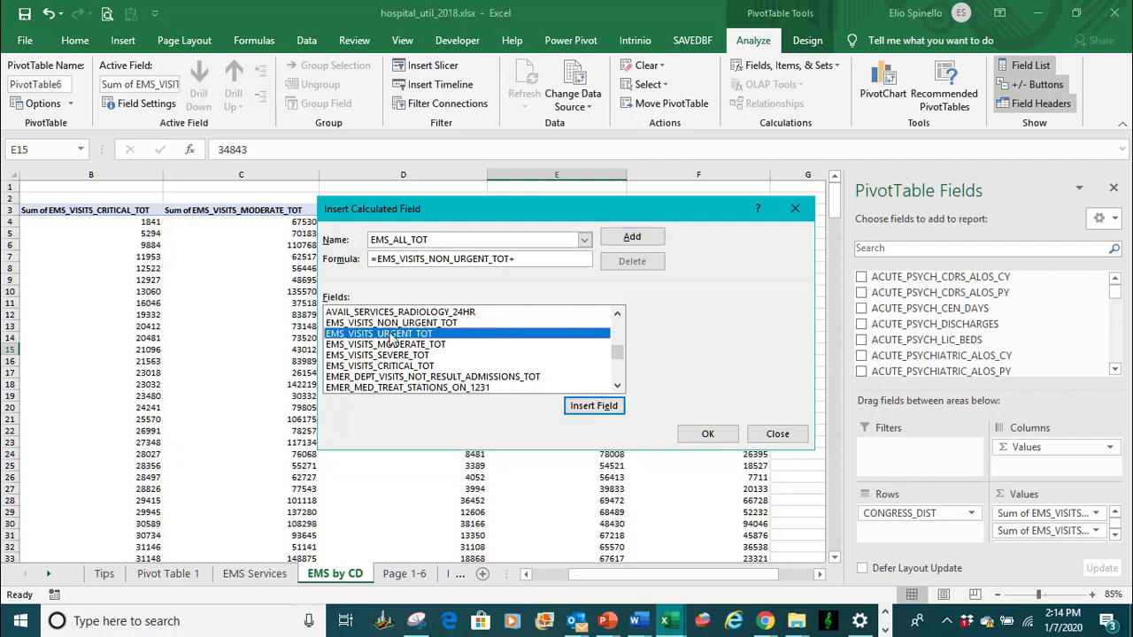
pyautogui.click(584, 413)
pyautogui.write('+')
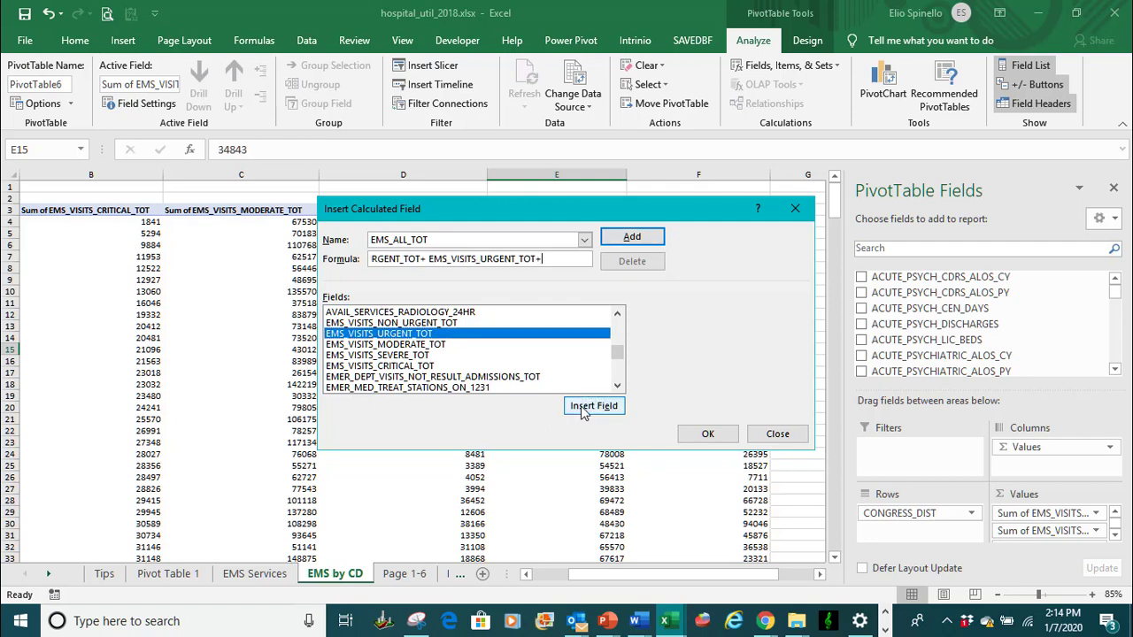
# Complete the formula by adding EMS_VISITS_MODERATE_TOT, EMS_VISITS_SEVERE_TOT and EMS_VISITS_CRITICAL_TOT, and create the calculated field
pyautogui.click(432, 346)
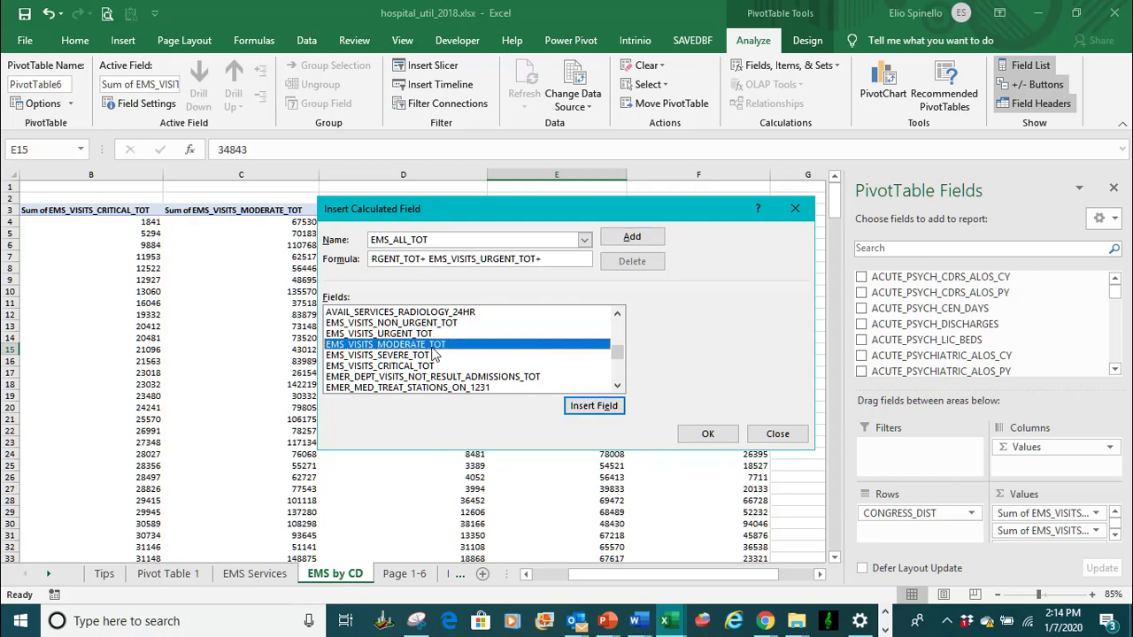
pyautogui.click(594, 408)
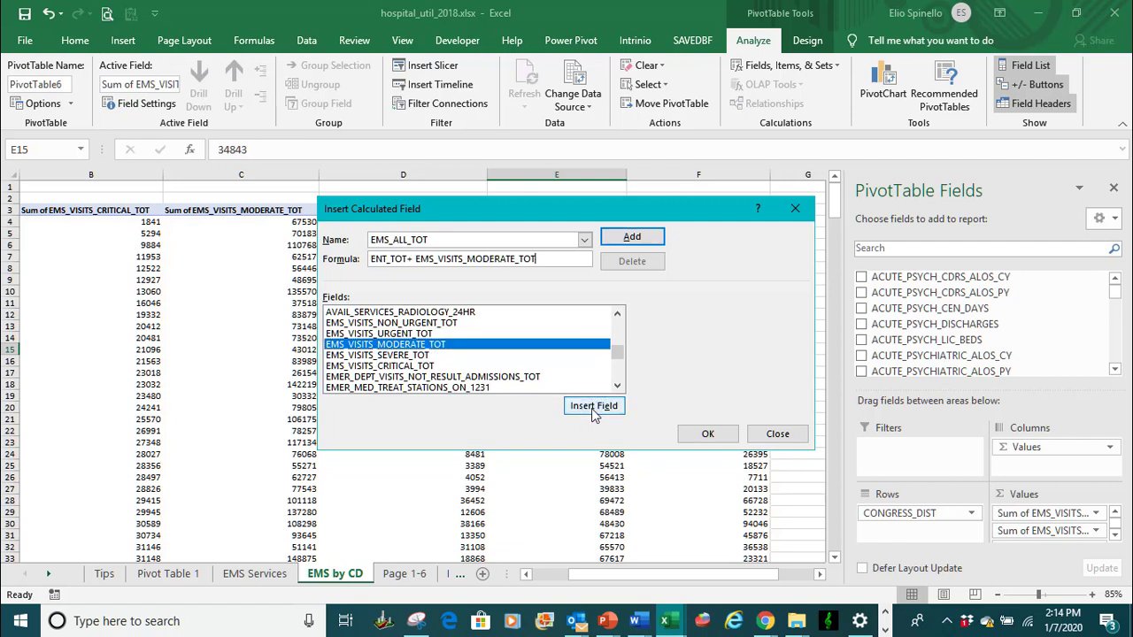
pyautogui.write('+')
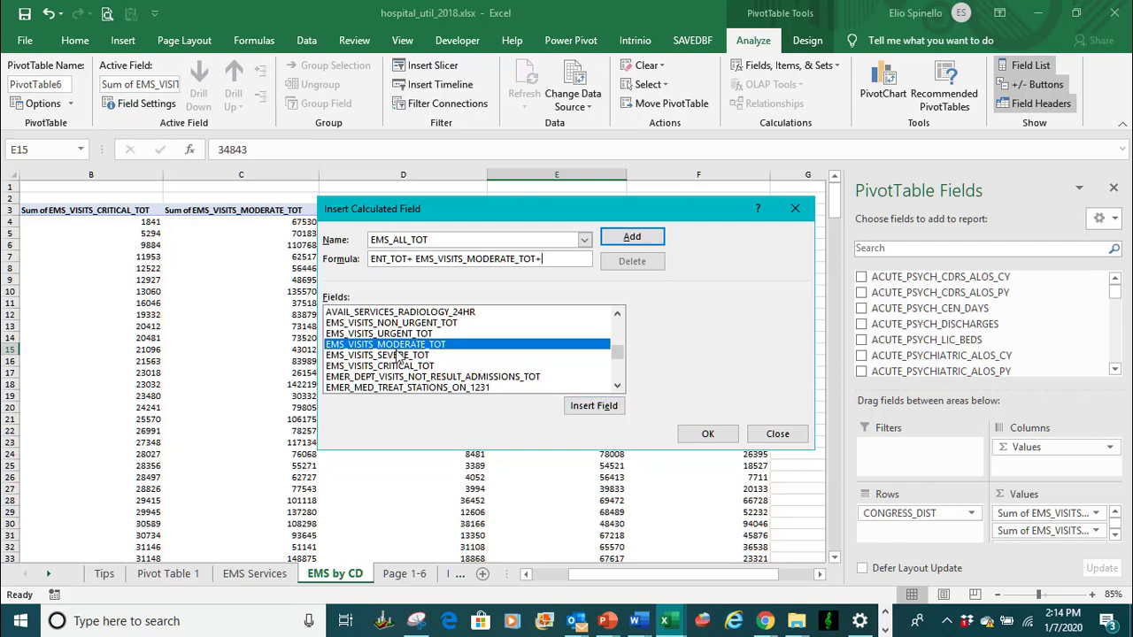
pyautogui.click(400, 356)
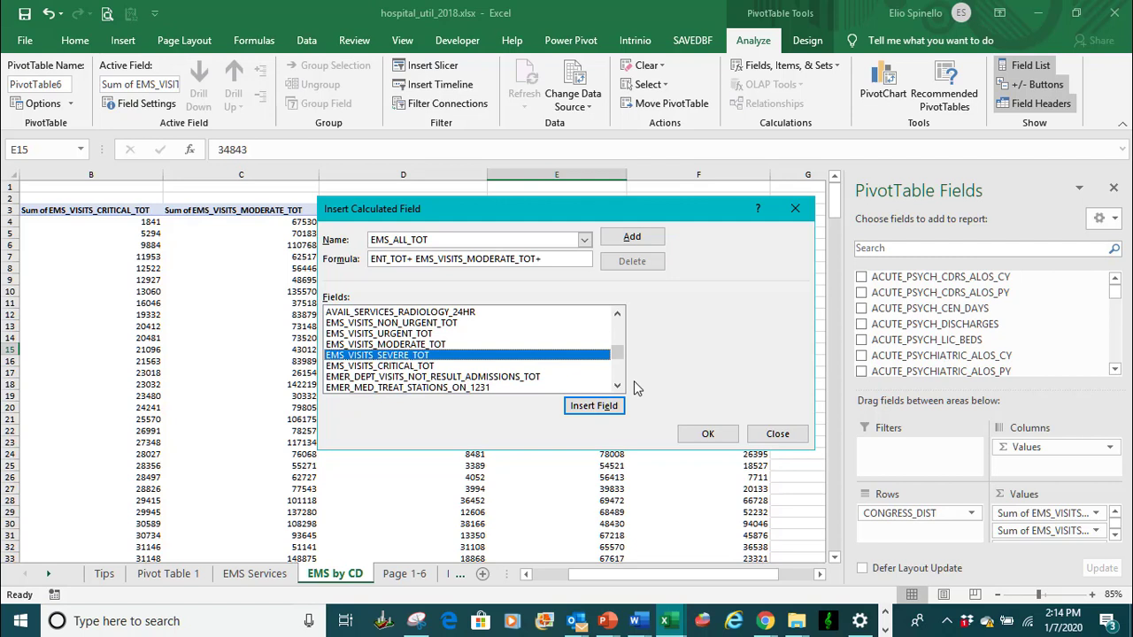
pyautogui.click(584, 407)
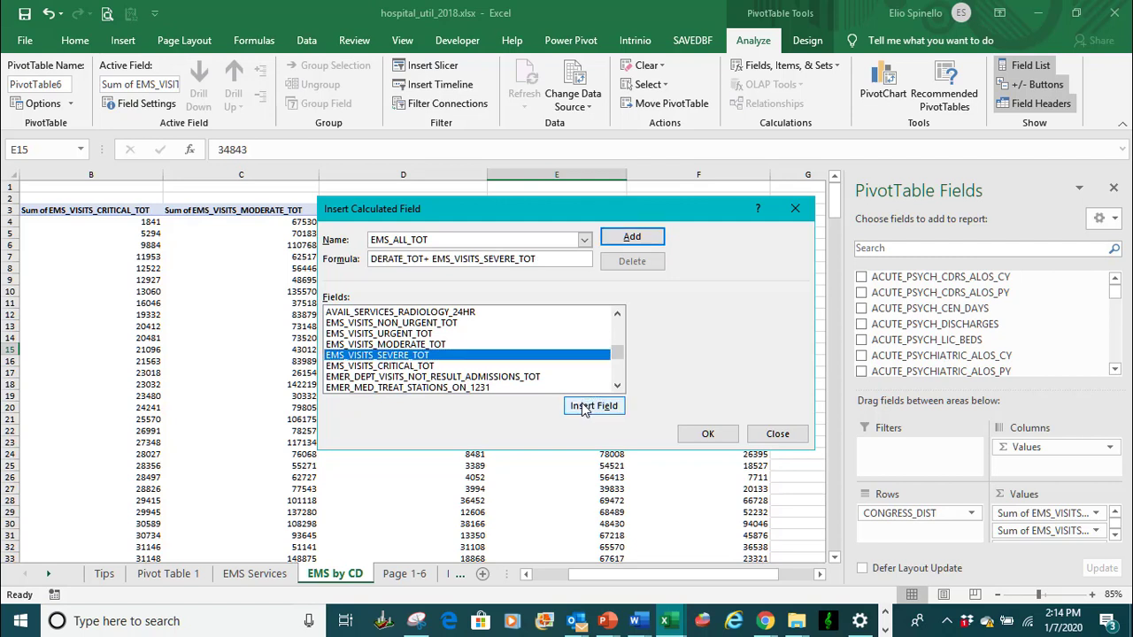
pyautogui.write('+')
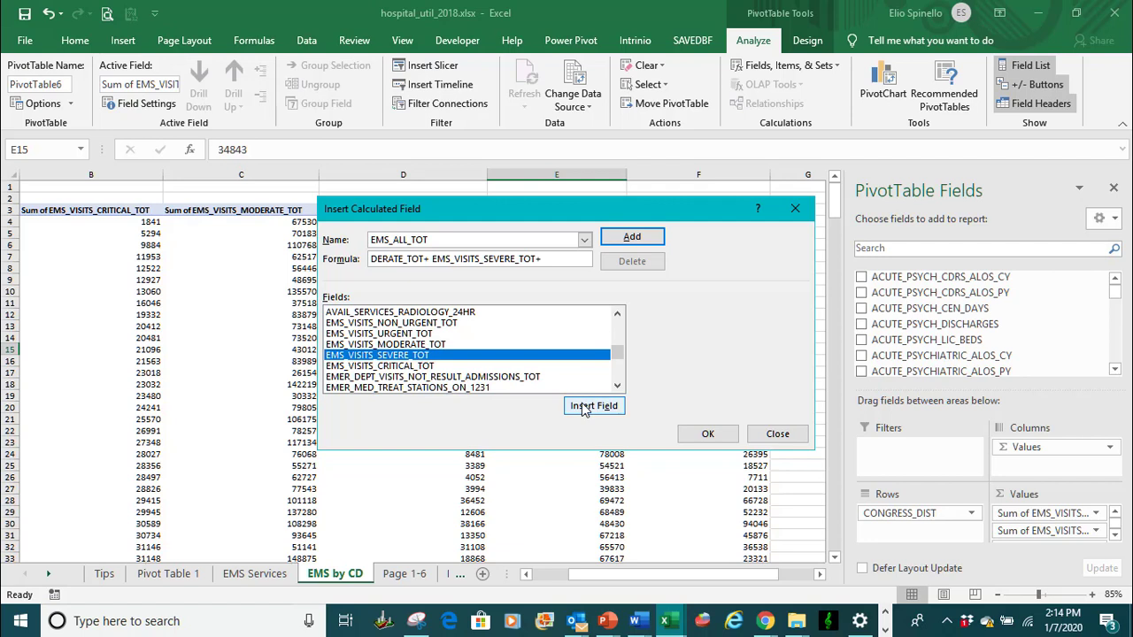
pyautogui.click(409, 366)
pyautogui.click(593, 409)
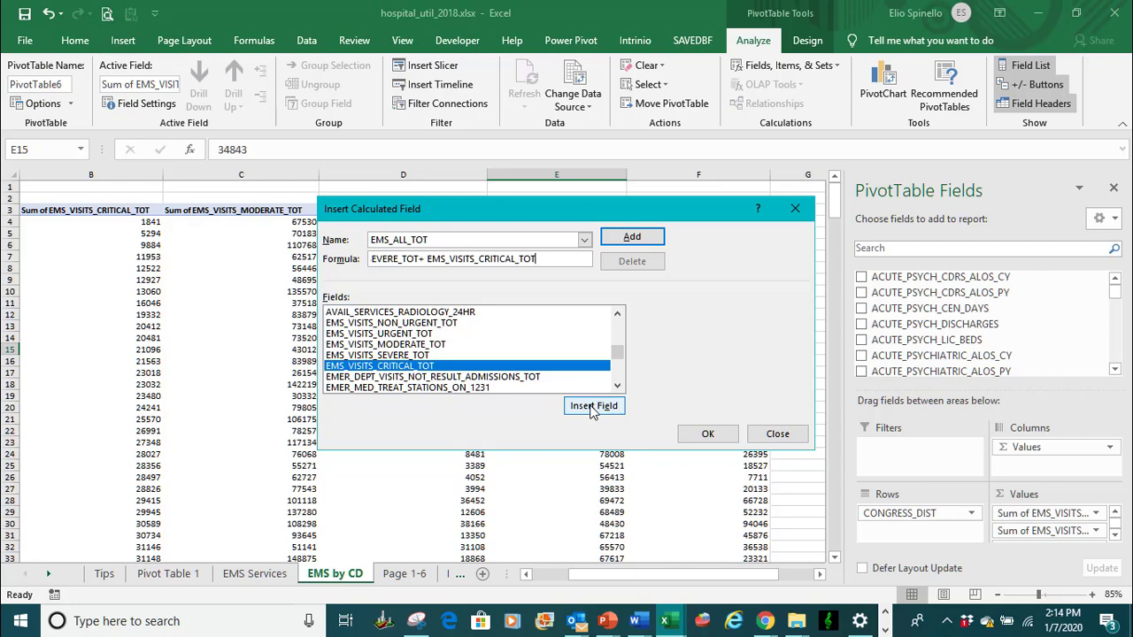
pyautogui.click(708, 434)
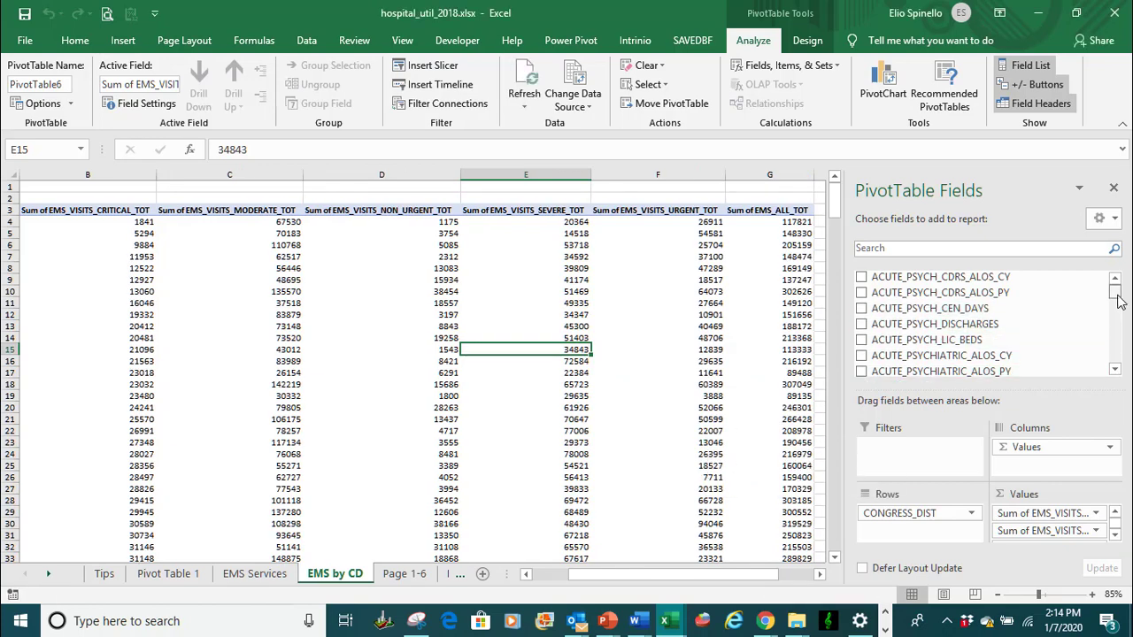
# Find EMS_ALL_TOT in the field list and add it a second time at the end of the PivotTable's values
pyautogui.moveTo(1118, 301); pyautogui.dragTo(1117, 326)
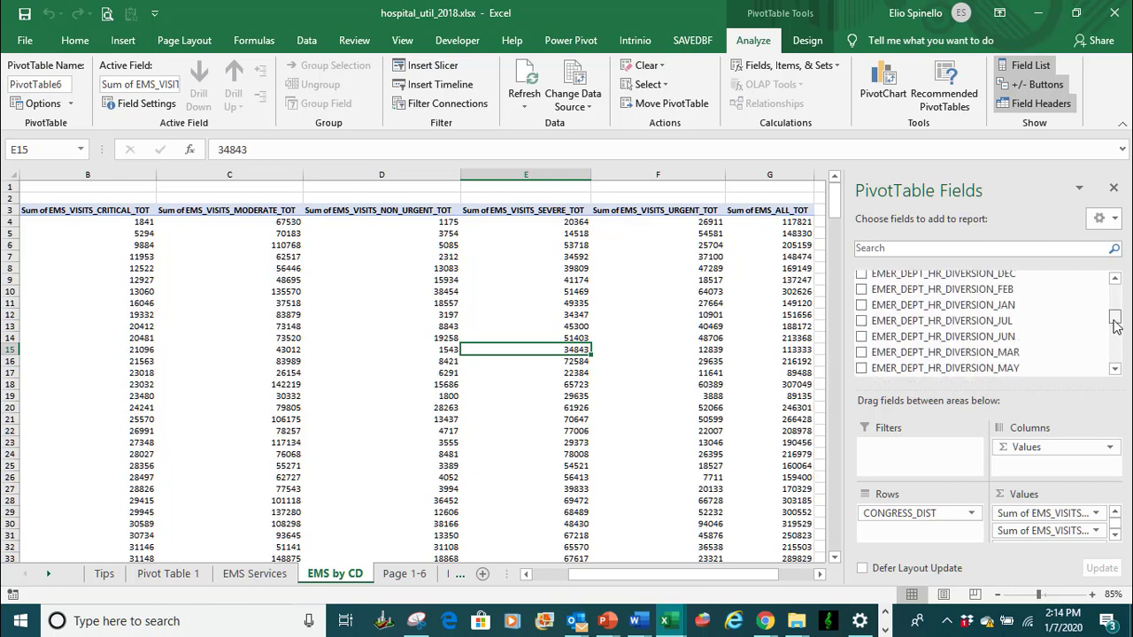
pyautogui.scroll(-5, 1089, 335)
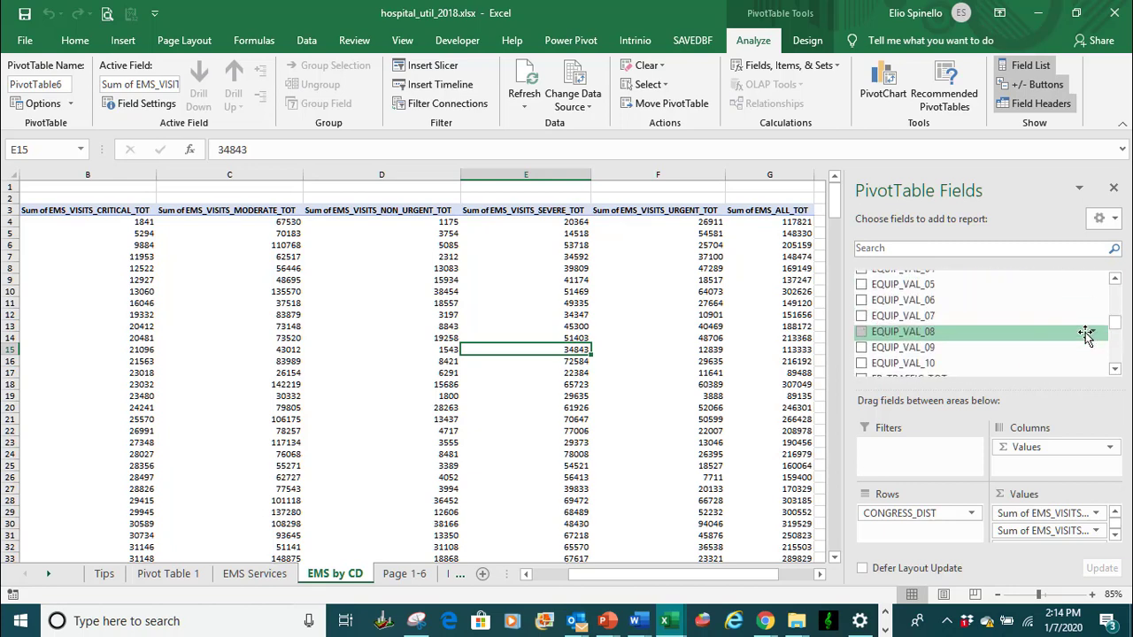
pyautogui.scroll(6, 1087, 335)
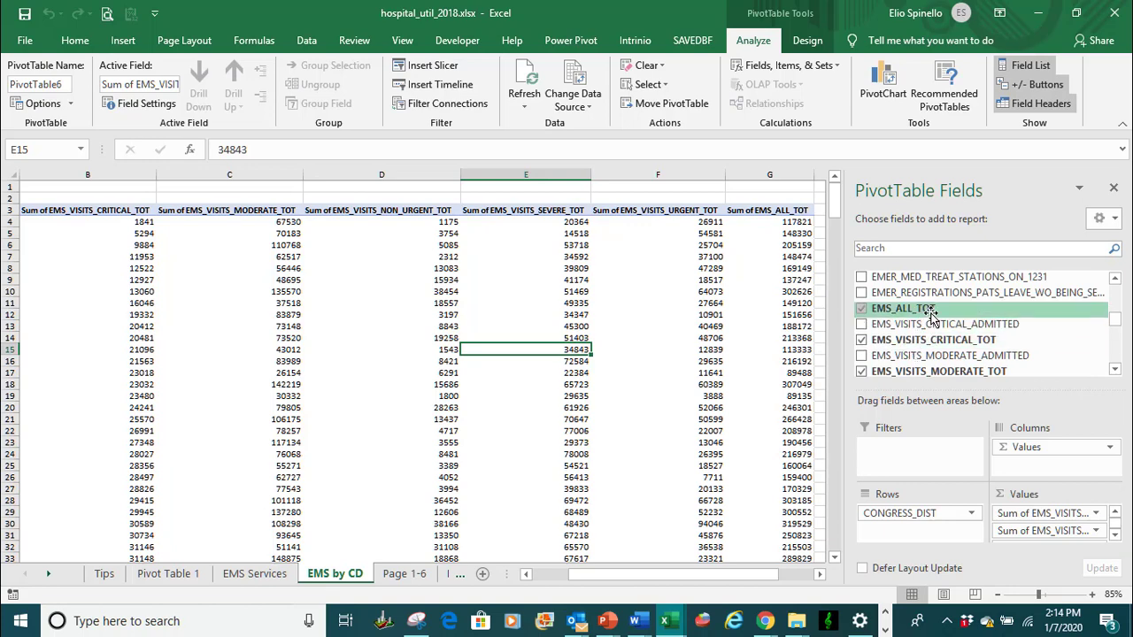
pyautogui.click(1115, 537)
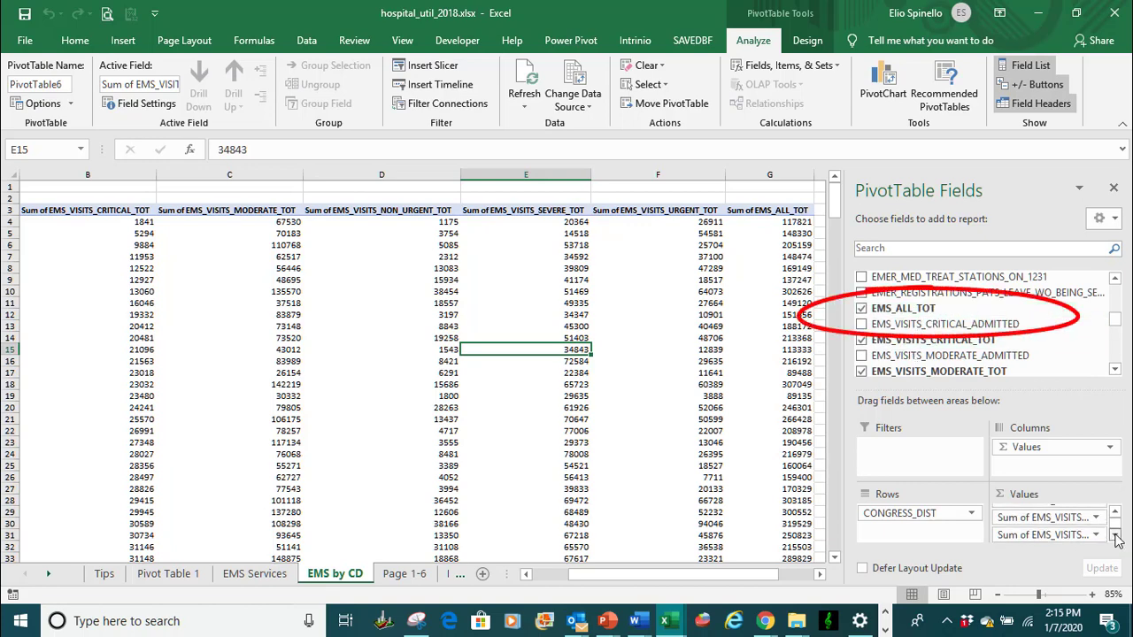
pyautogui.click(1116, 537)
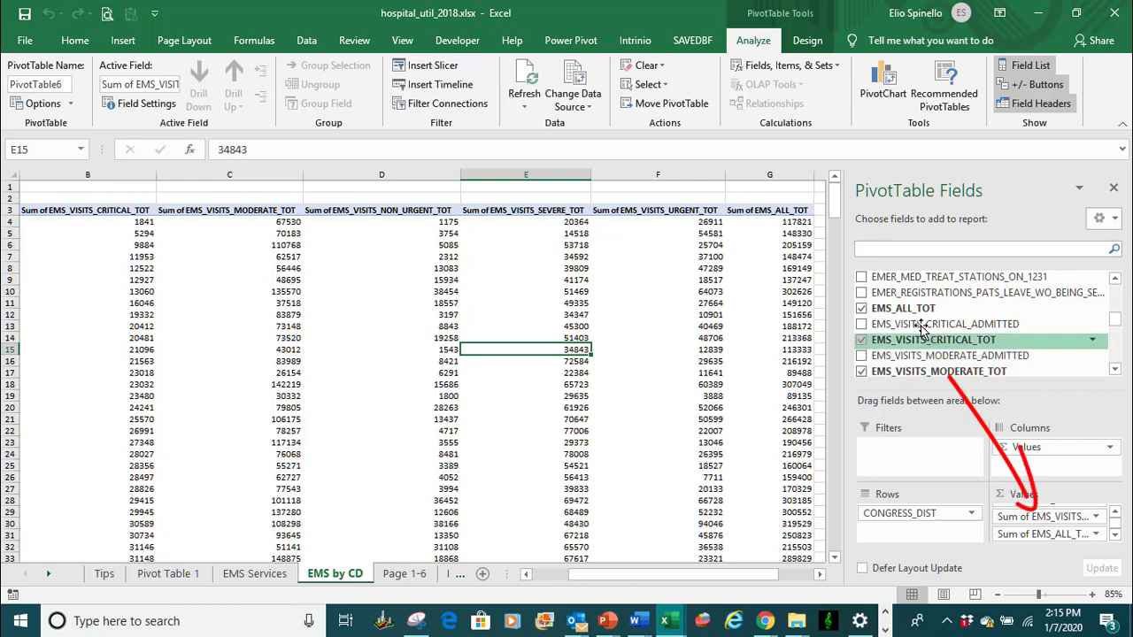
pyautogui.moveTo(907, 310)
pyautogui.mouseDown()
pyautogui.moveTo(946, 341)
pyautogui.moveTo(1022, 447)
pyautogui.moveTo(1063, 557)
pyautogui.moveTo(1053, 541)
pyautogui.mouseUp()
pyautogui.click(1117, 537)
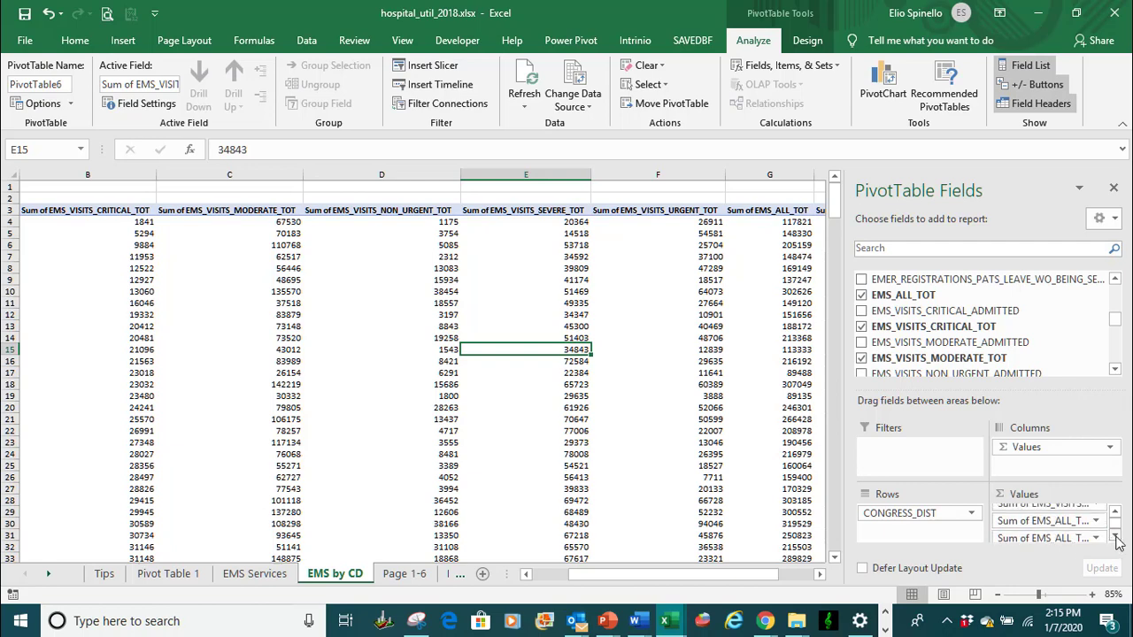
pyautogui.click(1116, 538)
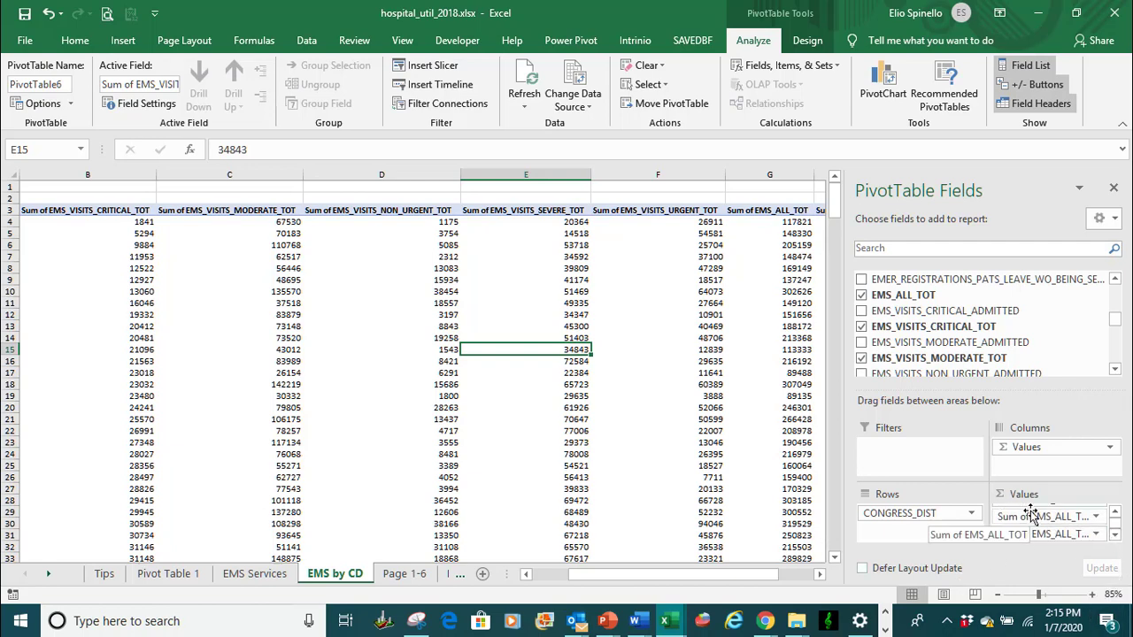
# Remove the duplicate Sum of EMS_ALL_TOT2 entry from the PivotTable's values
pyautogui.moveTo(659, 576); pyautogui.dragTo(702, 572)
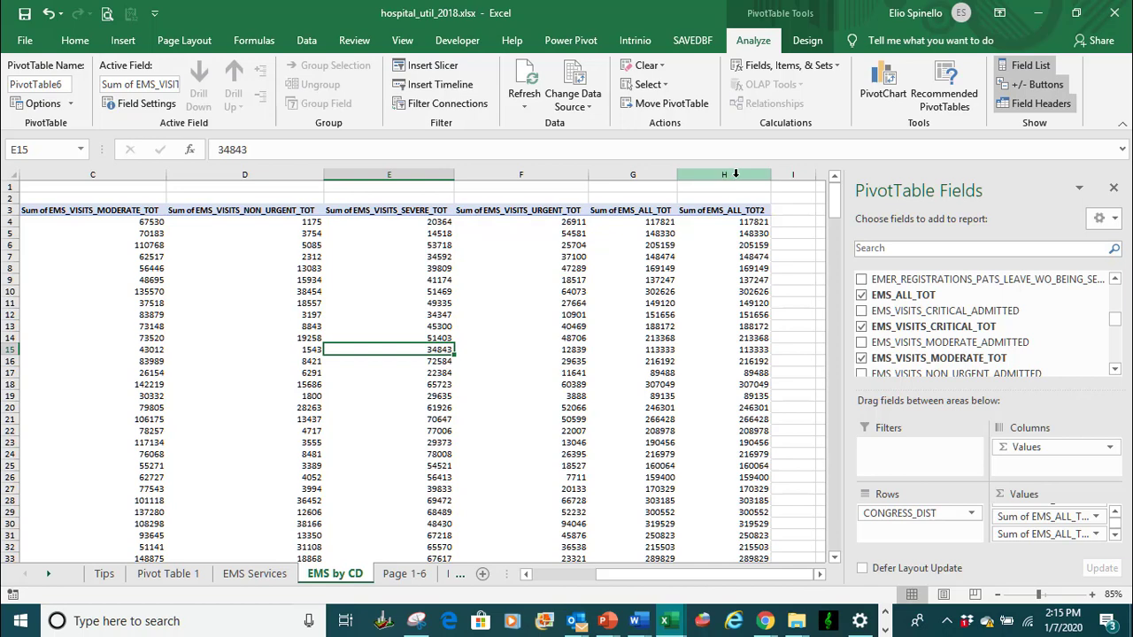
pyautogui.click(1098, 534)
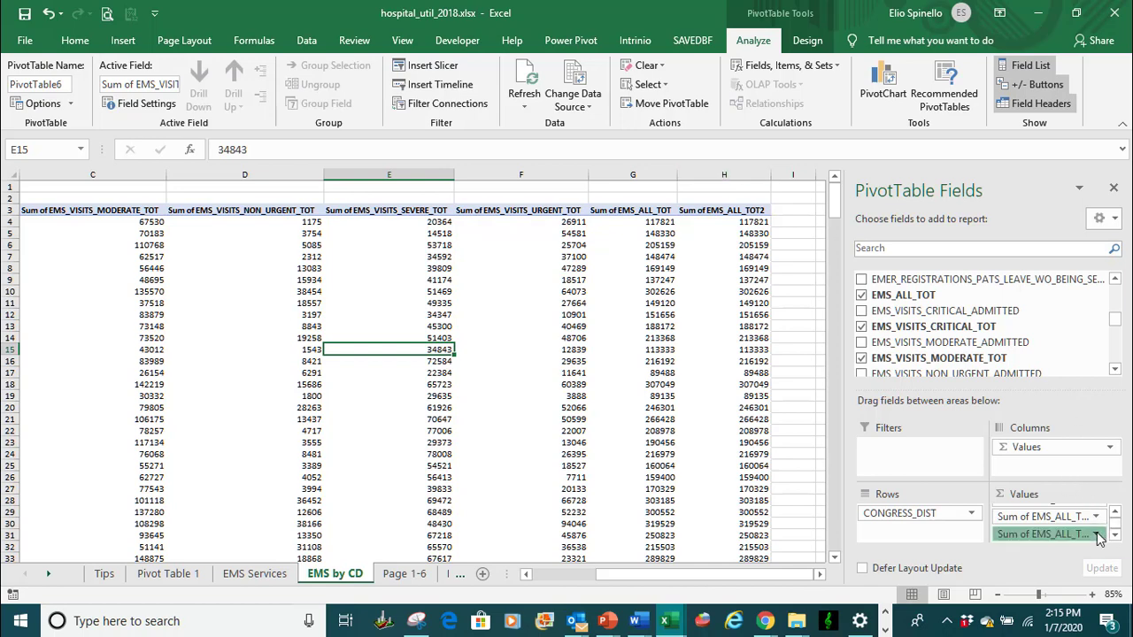
pyautogui.click(1010, 494)
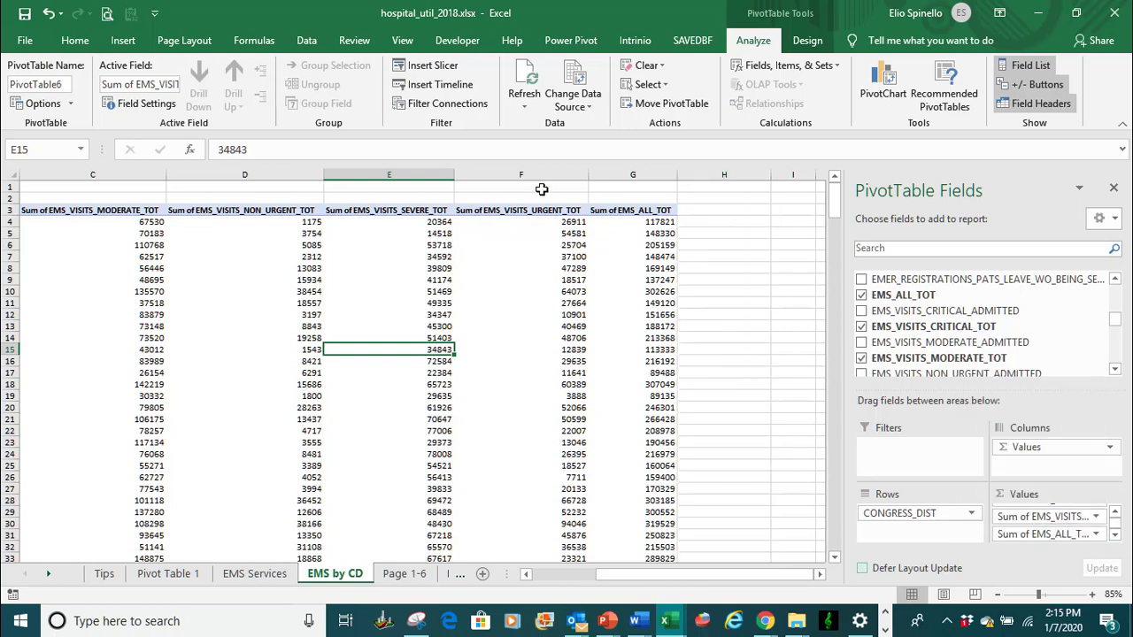
# Sort the PivotTable by Sum of EMS_ALL_TOT from largest to smallest and review the districts with the most visits
pyautogui.click(649, 257)
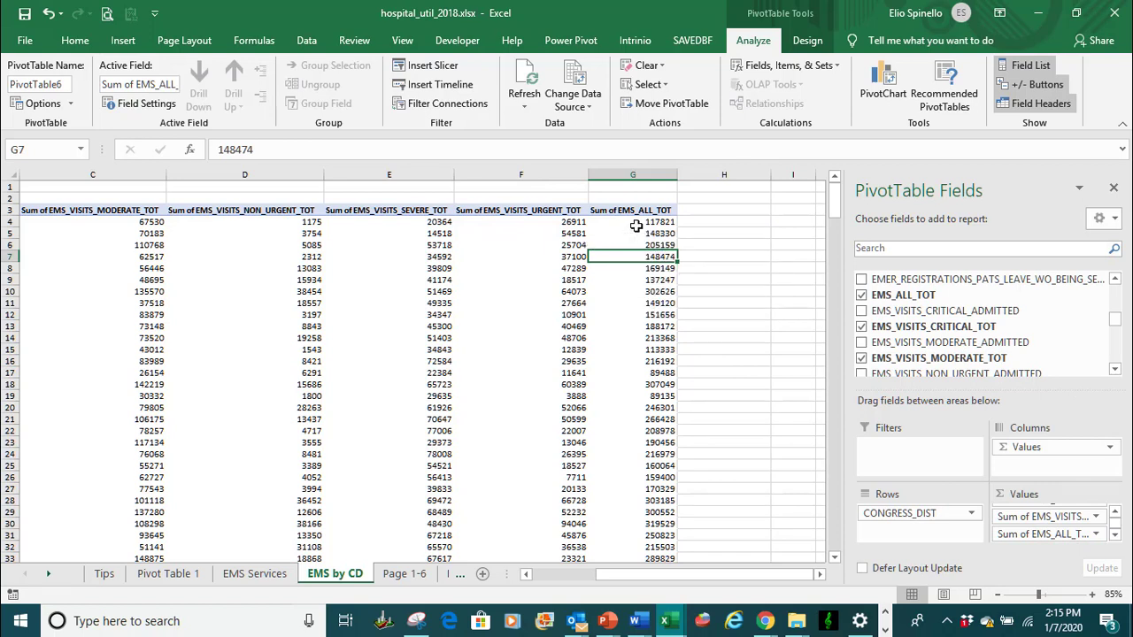
pyautogui.click(636, 224)
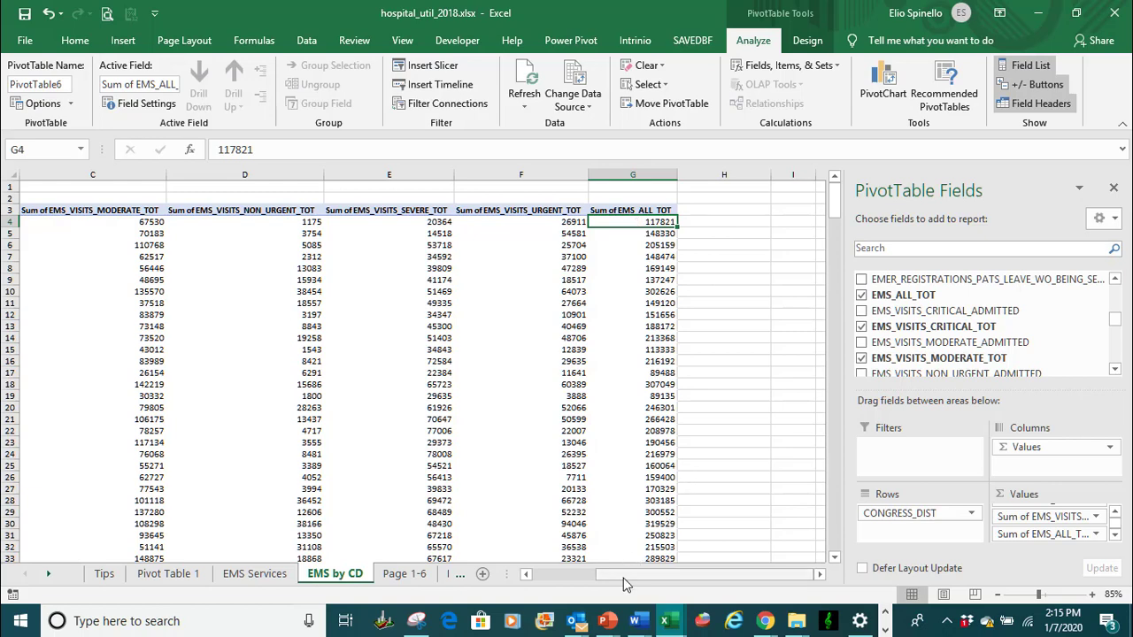
pyautogui.moveTo(624, 584); pyautogui.dragTo(536, 576)
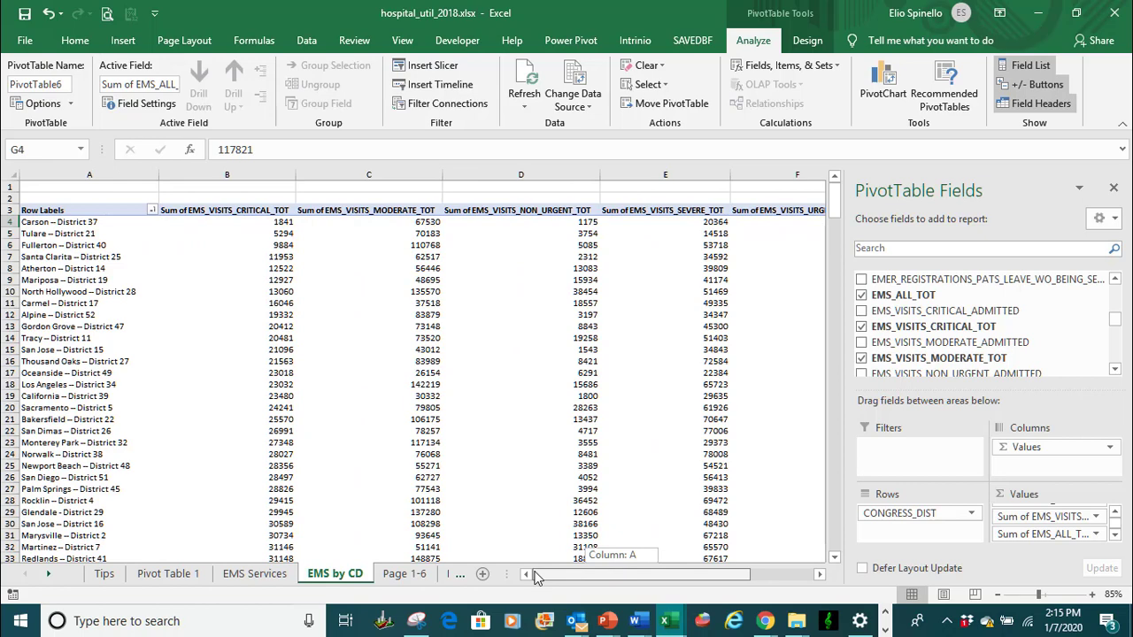
pyautogui.moveTo(535, 576); pyautogui.dragTo(641, 572)
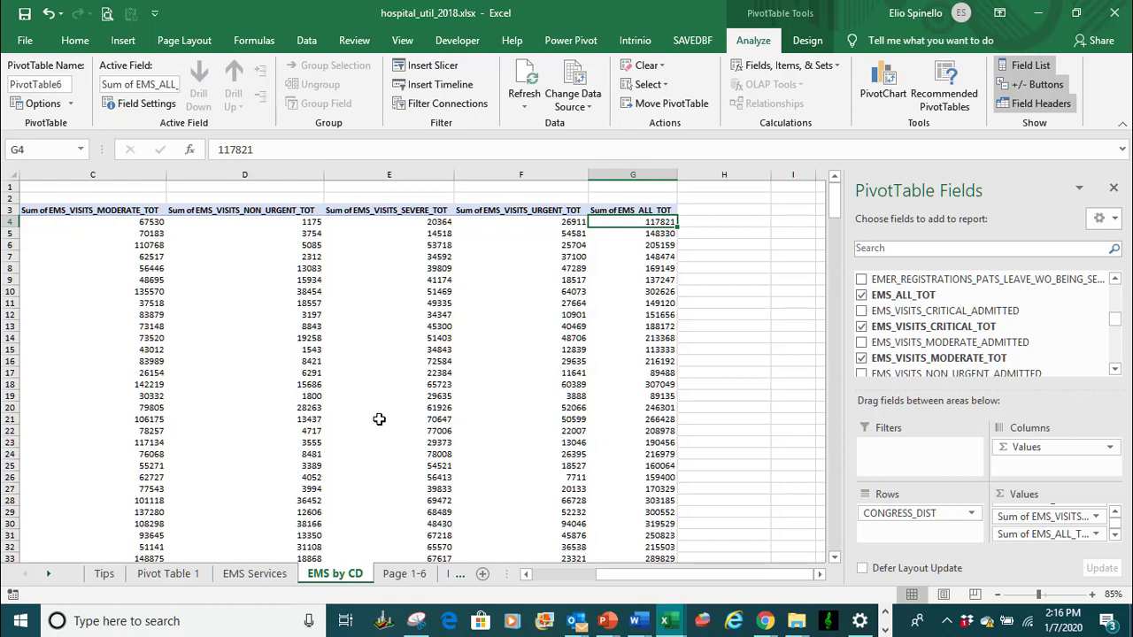
pyautogui.click(307, 42)
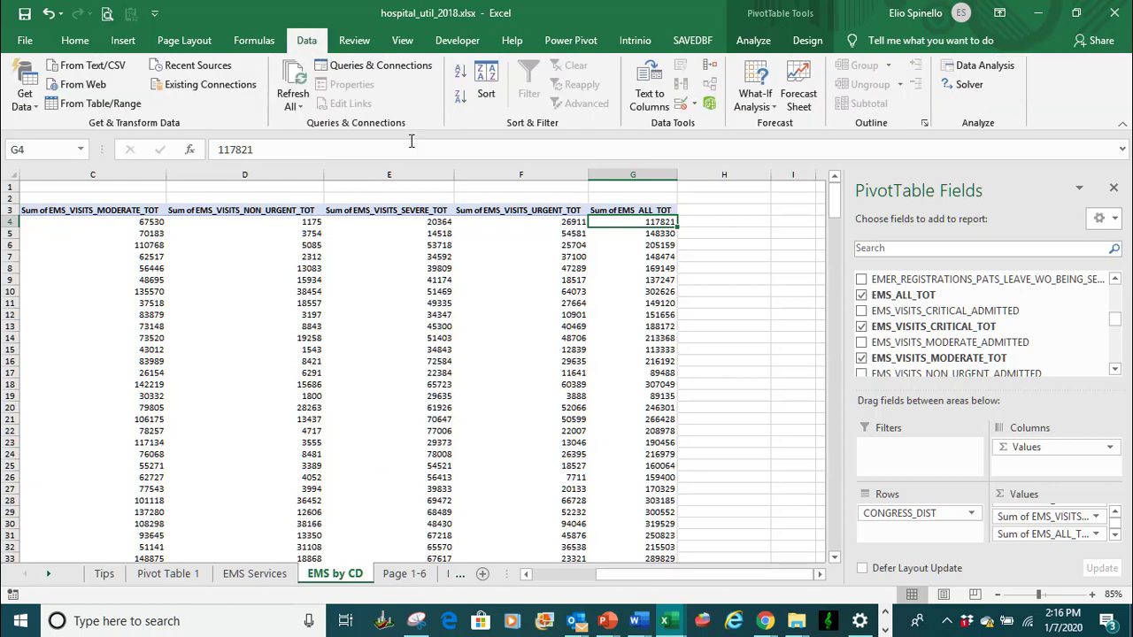
pyautogui.click(460, 99)
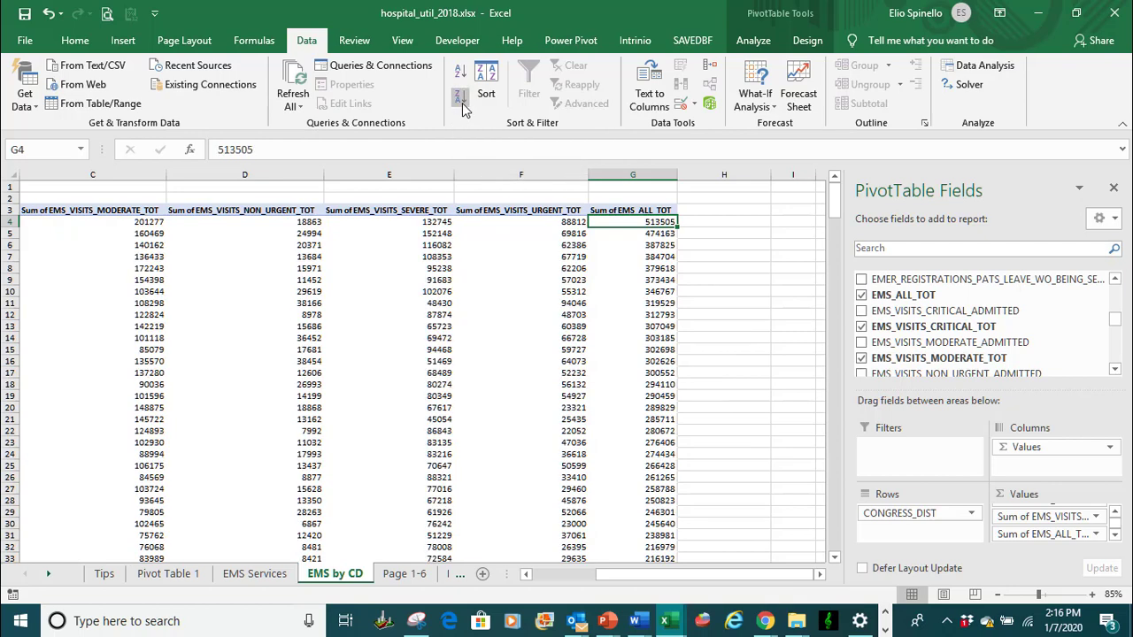
pyautogui.moveTo(736, 570); pyautogui.dragTo(655, 575)
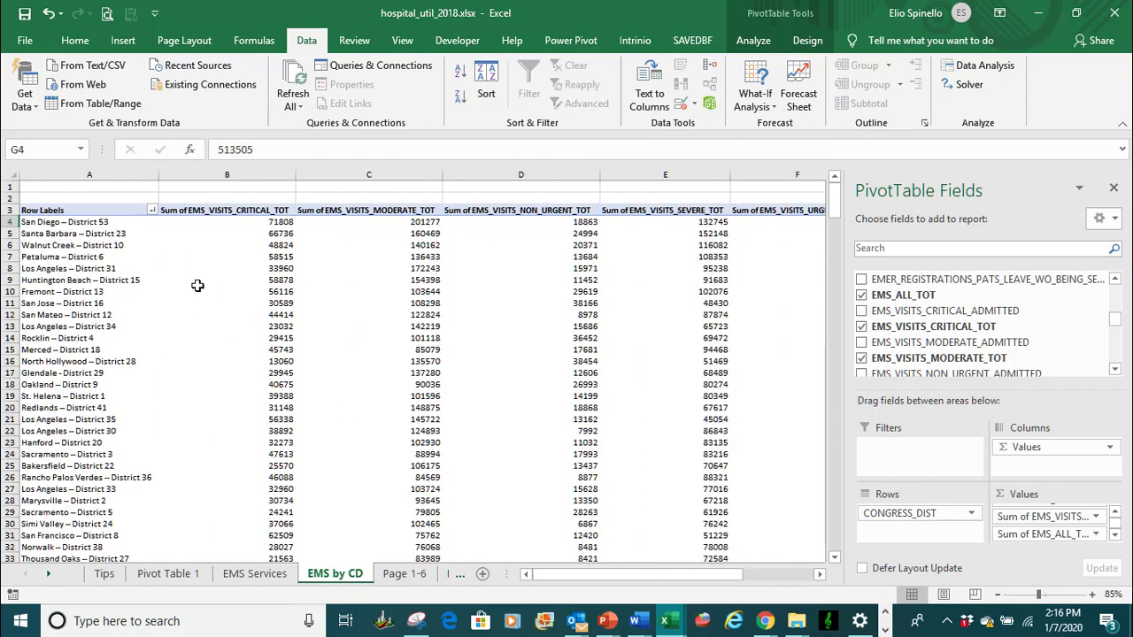
pyautogui.click(90, 233)
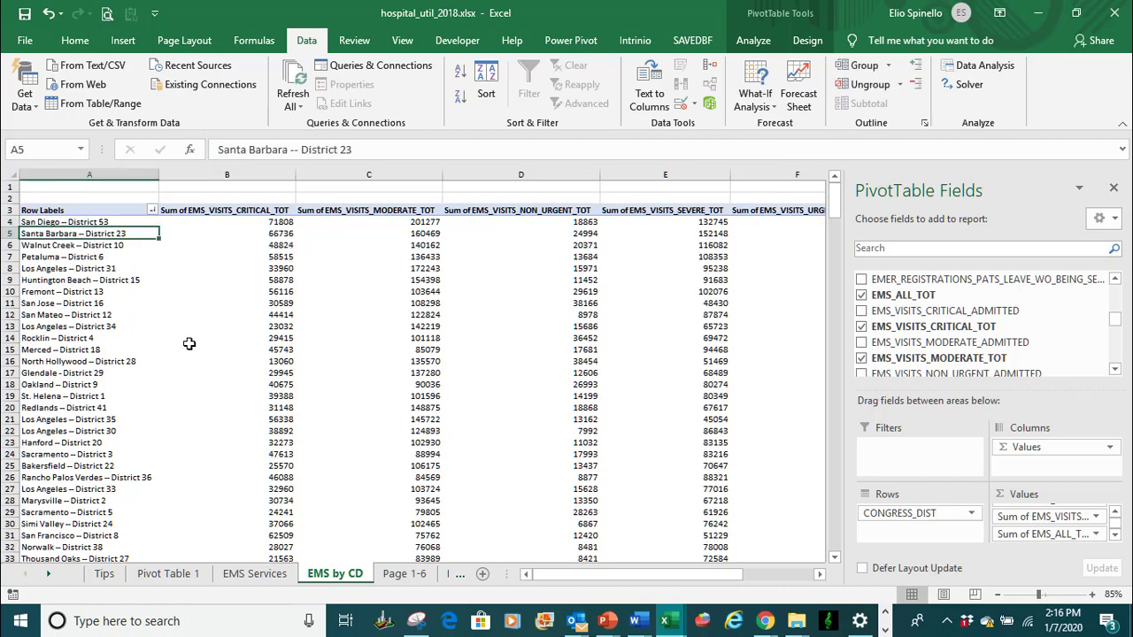
pyautogui.click(100, 247)
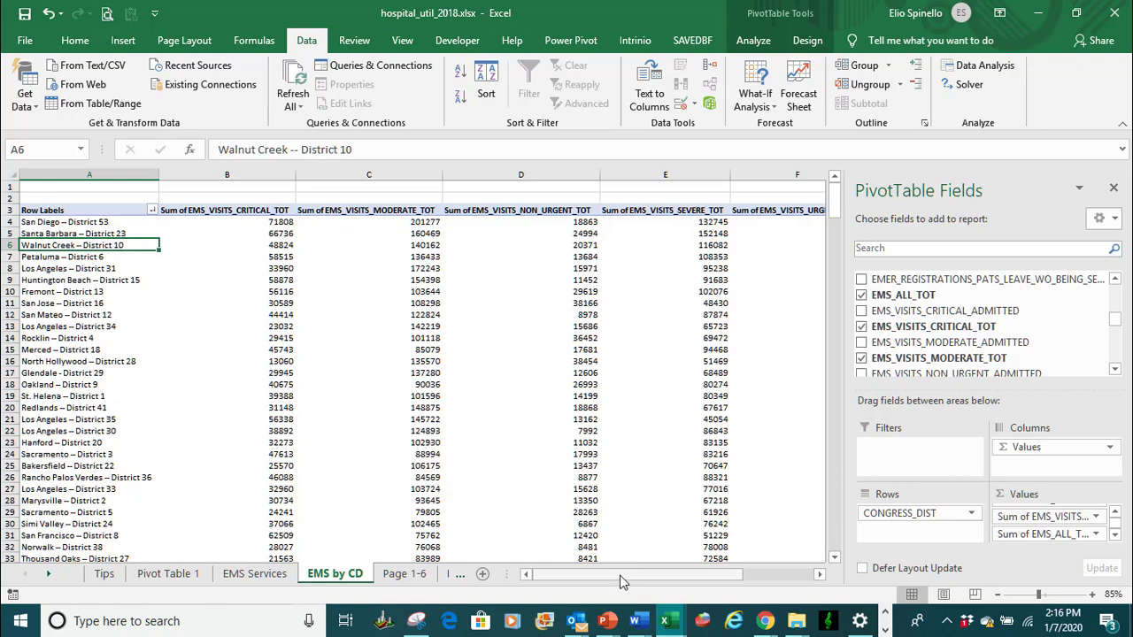
pyautogui.moveTo(620, 576); pyautogui.dragTo(679, 584)
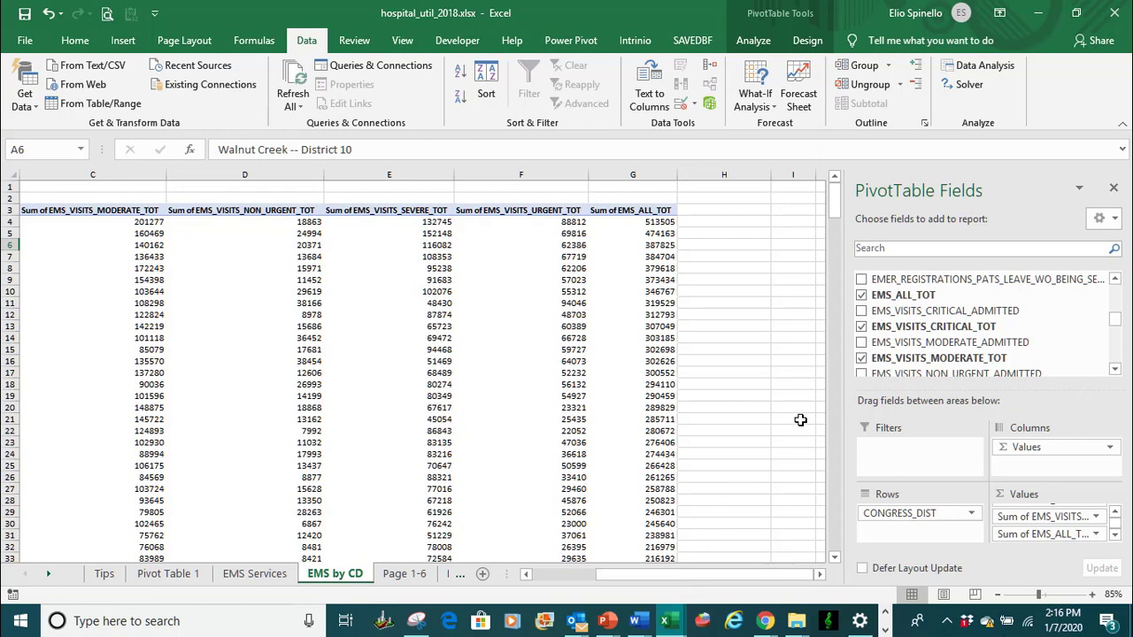
# Sort the PivotTable by Sum of EMS_ALL_TOT from smallest to largest and review the districts with the fewest visits
pyautogui.click(641, 232)
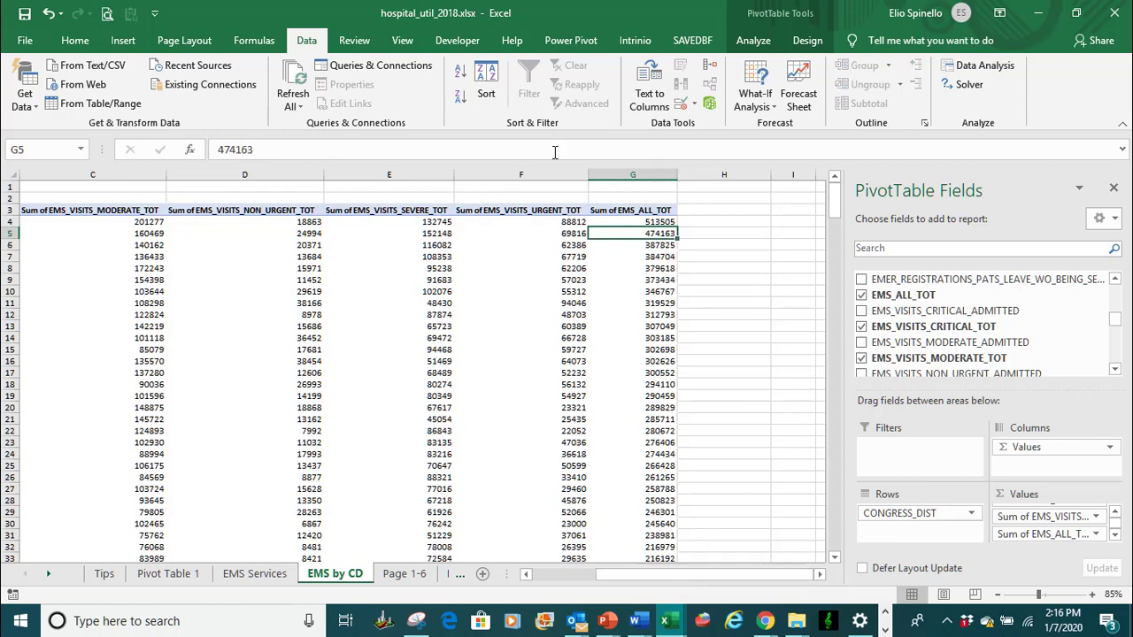
pyautogui.click(462, 72)
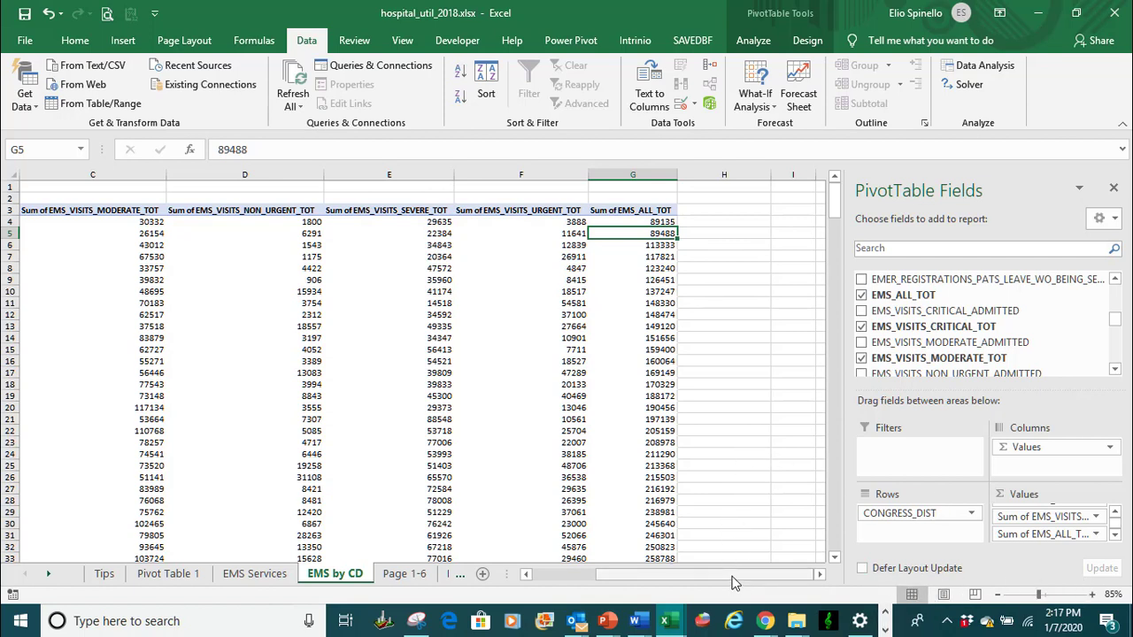
pyautogui.moveTo(733, 582); pyautogui.dragTo(620, 574)
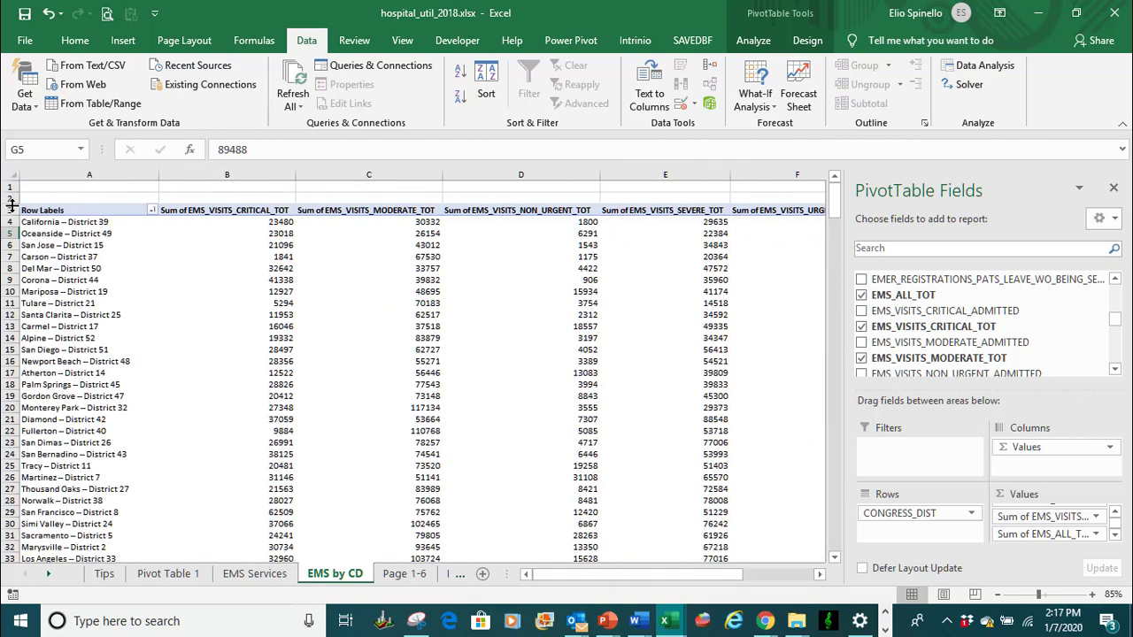
pyautogui.click(114, 234)
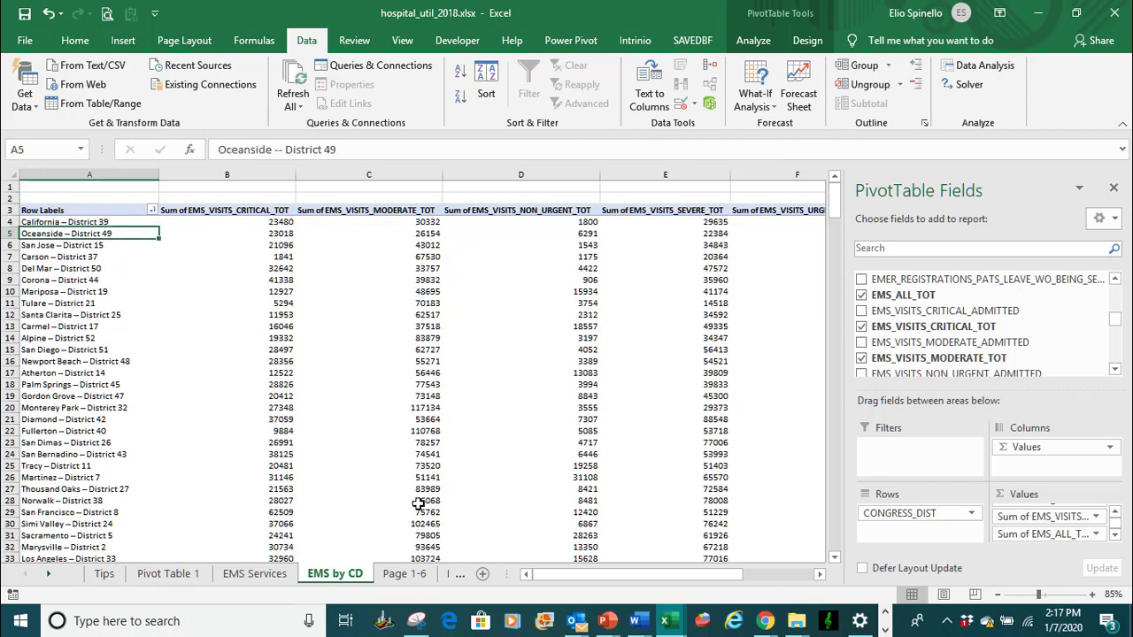
pyautogui.moveTo(666, 620)
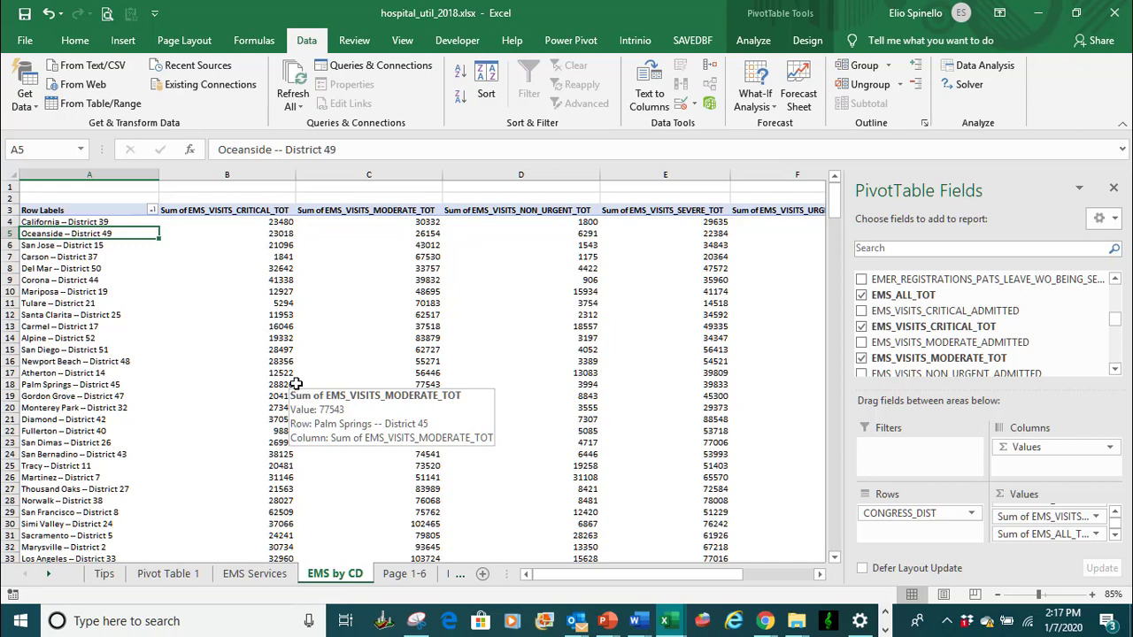
# Return the PivotTable to descending order by Sum of EMS_ALL_TOT
pyautogui.moveTo(570, 573); pyautogui.dragTo(639, 564)
pyautogui.click(659, 223)
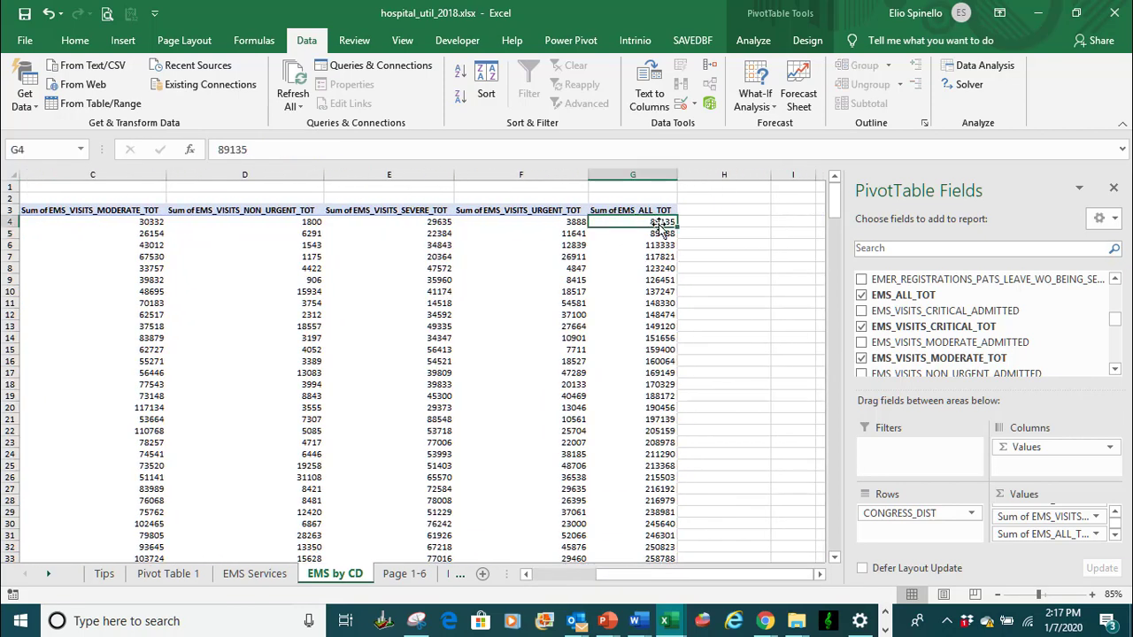
pyautogui.click(460, 105)
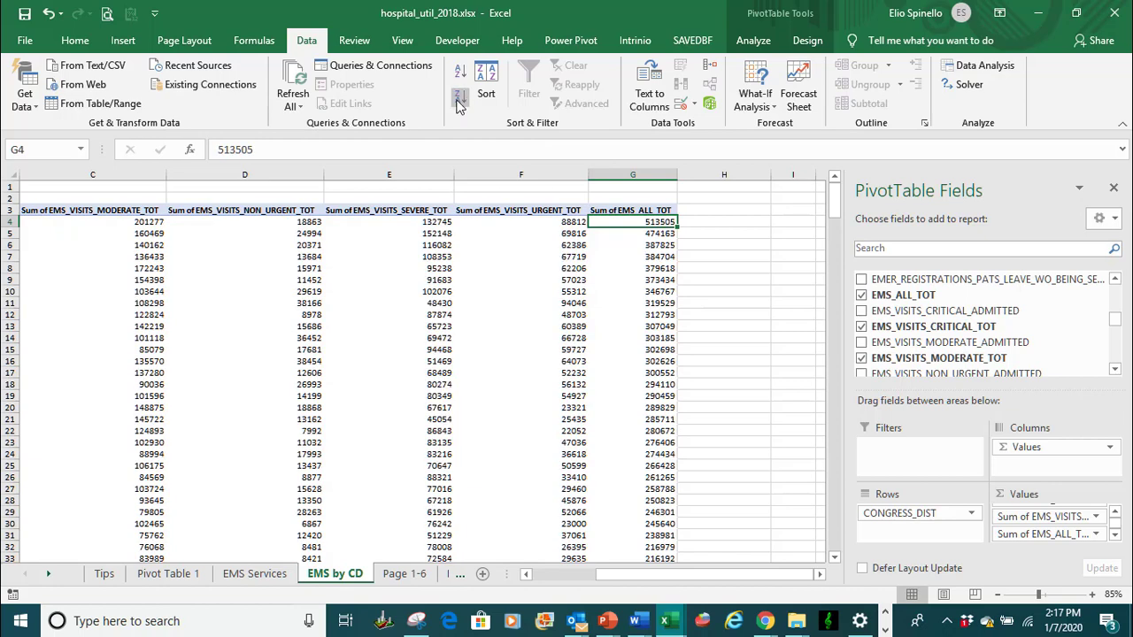
pyautogui.moveTo(739, 574); pyautogui.dragTo(623, 569)
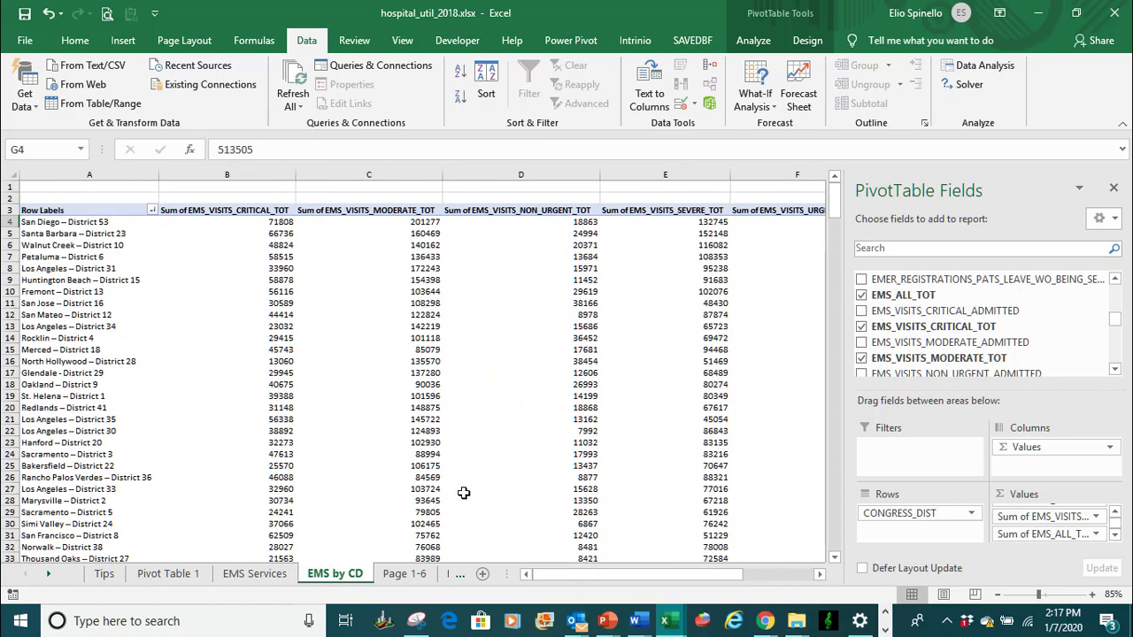
# Resize columns B through G to one equal, narrower width so that all the PivotTable's value columns fit on screen
pyautogui.moveTo(463, 493)
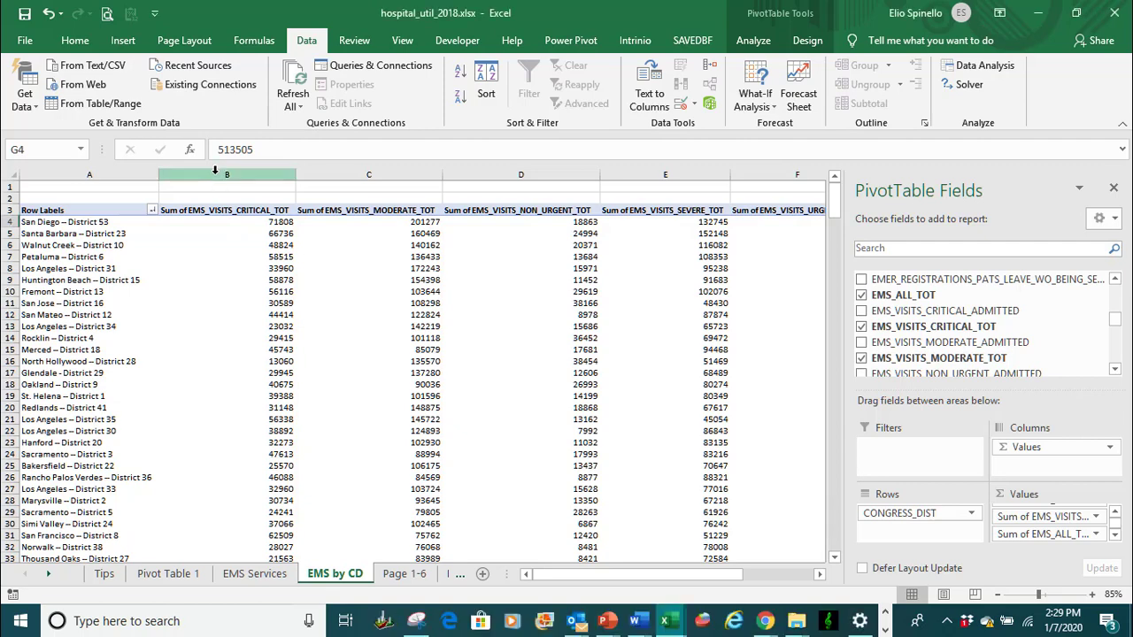
pyautogui.moveTo(214, 170); pyautogui.dragTo(620, 174)
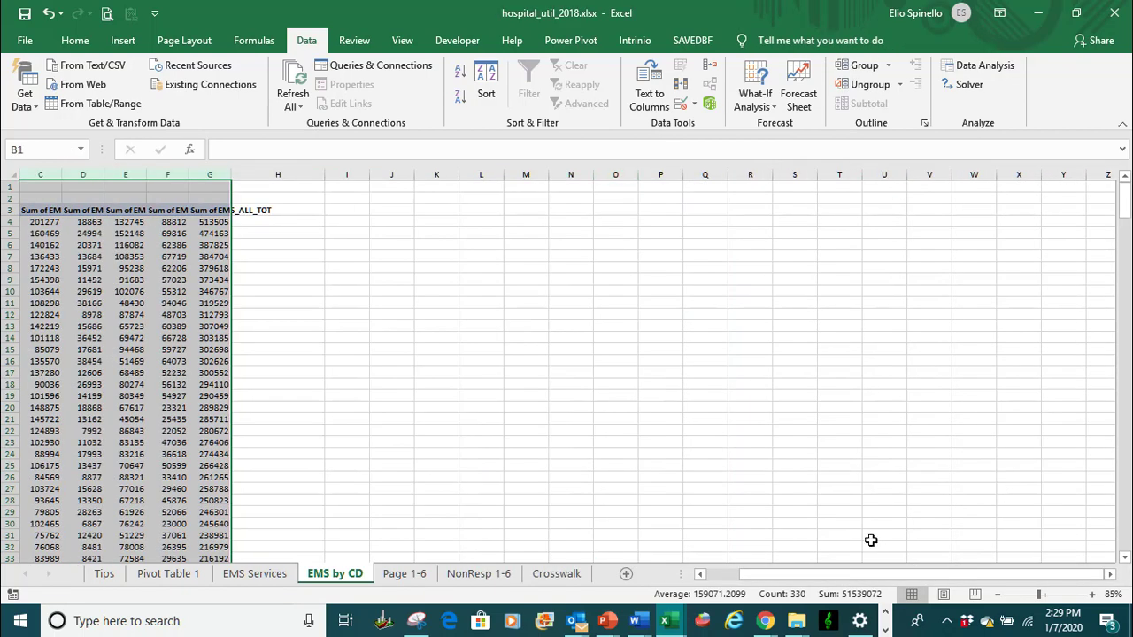
pyautogui.moveTo(884, 575); pyautogui.dragTo(770, 580)
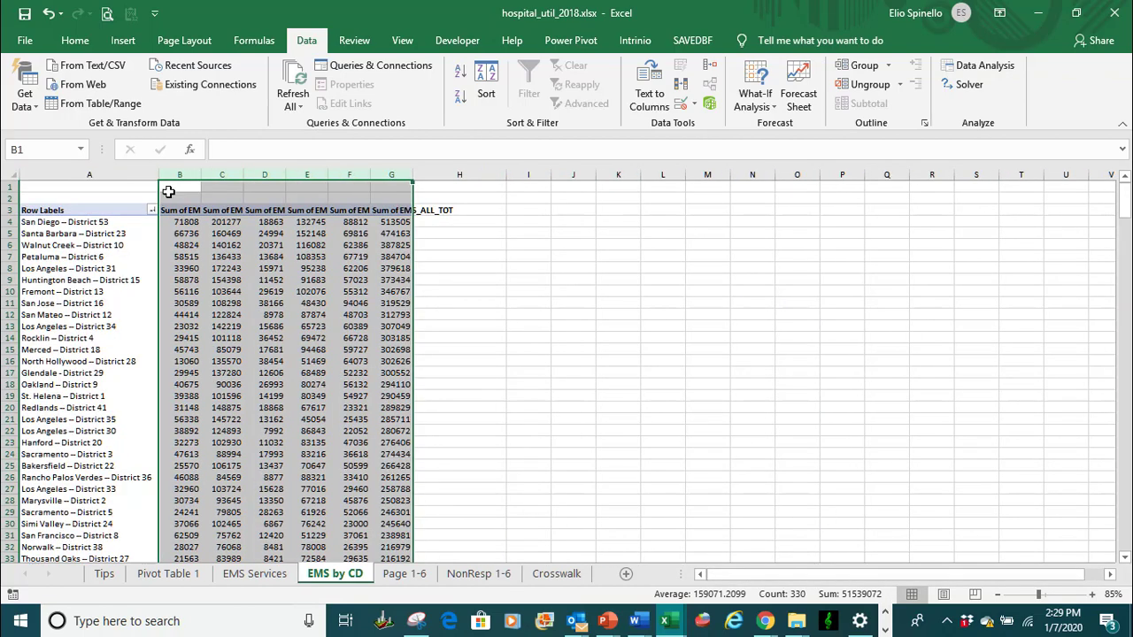
pyautogui.click(170, 174)
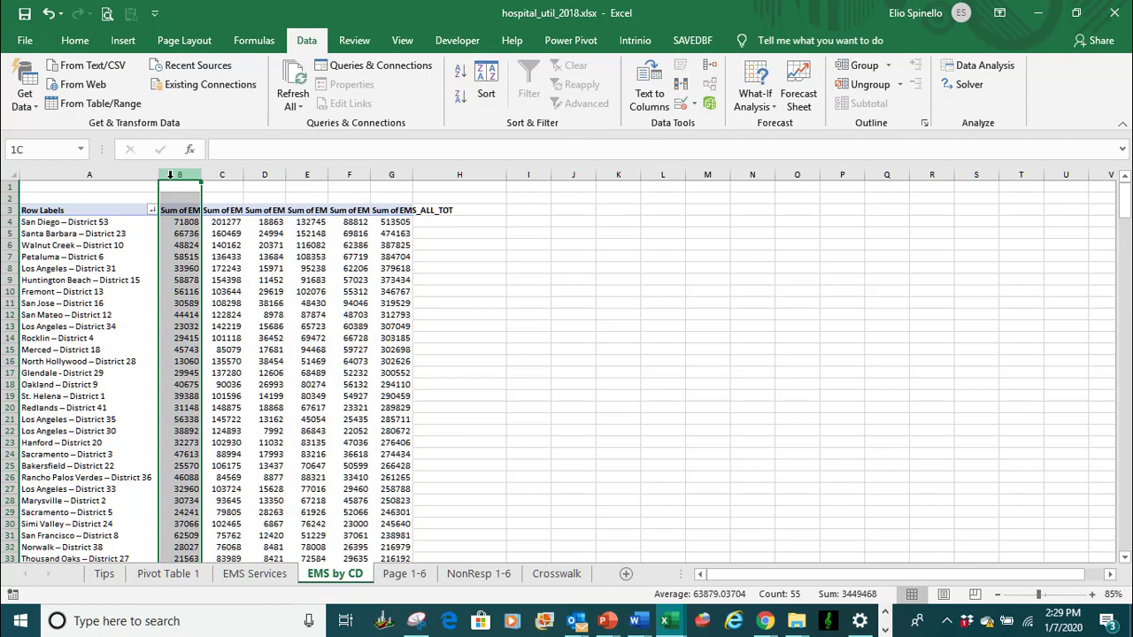
pyautogui.moveTo(185, 175); pyautogui.dragTo(413, 174)
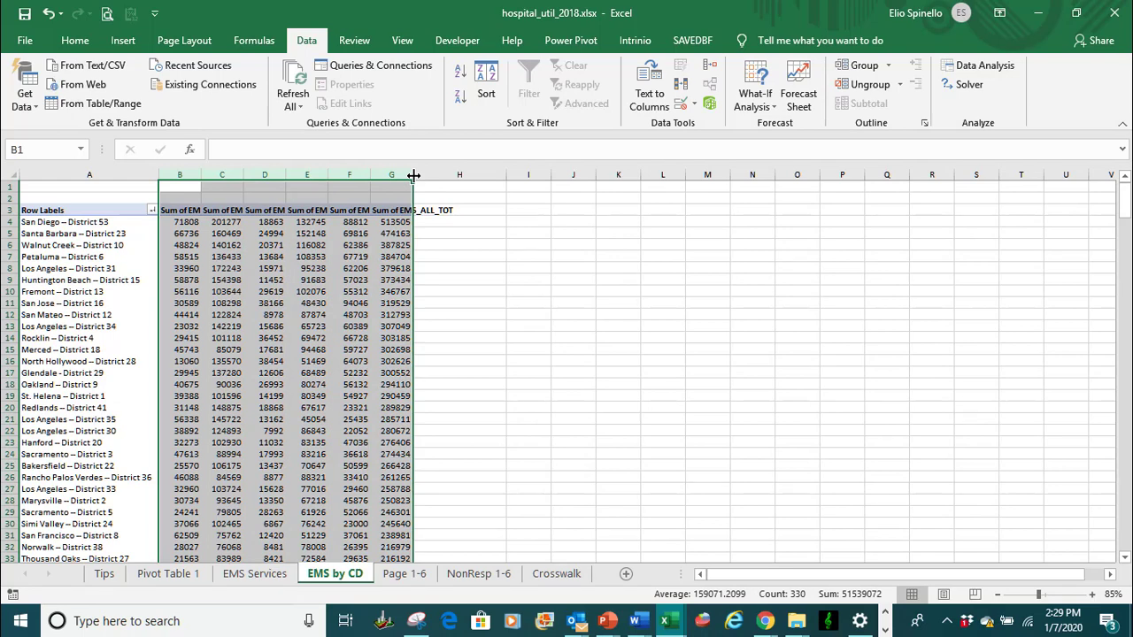
pyautogui.moveTo(412, 176); pyautogui.dragTo(437, 175)
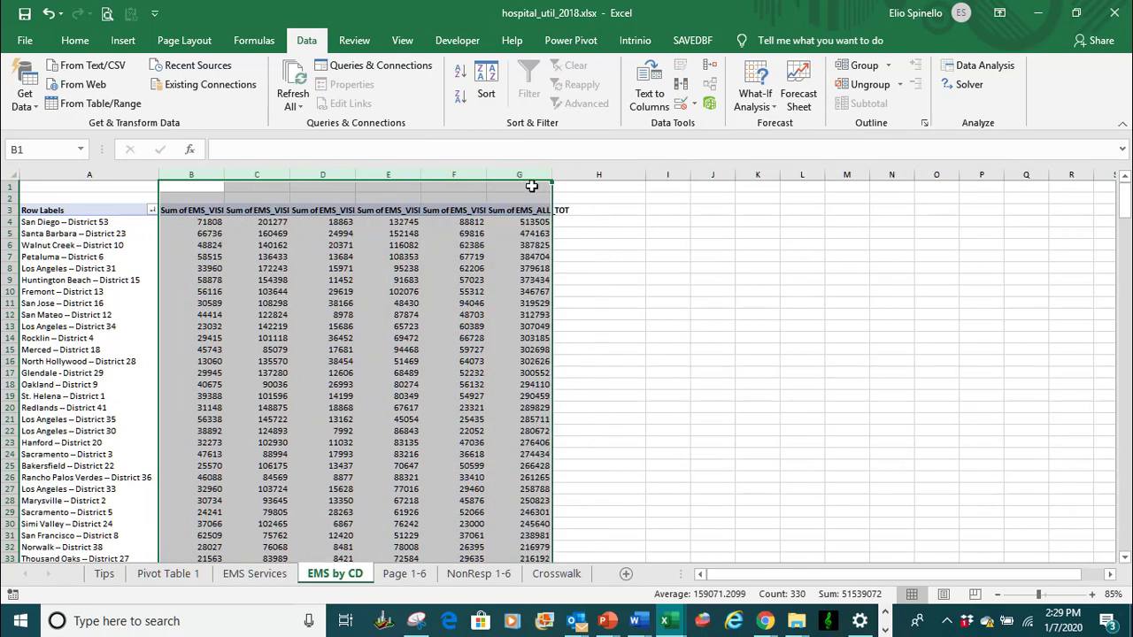
pyautogui.moveTo(552, 174); pyautogui.dragTo(557, 174)
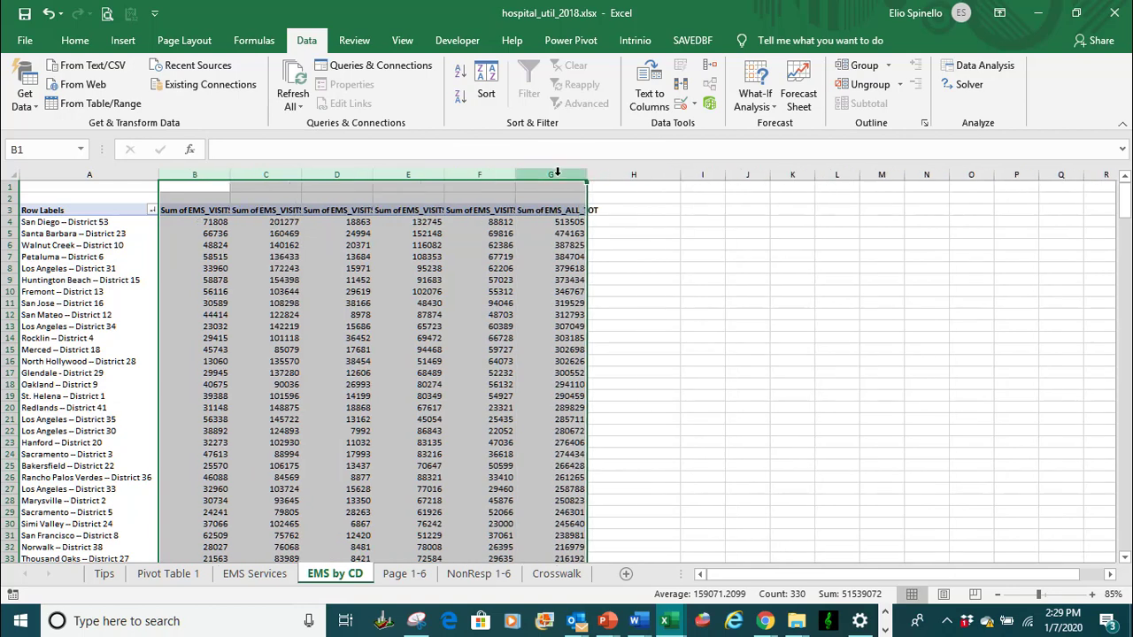
pyautogui.click(277, 292)
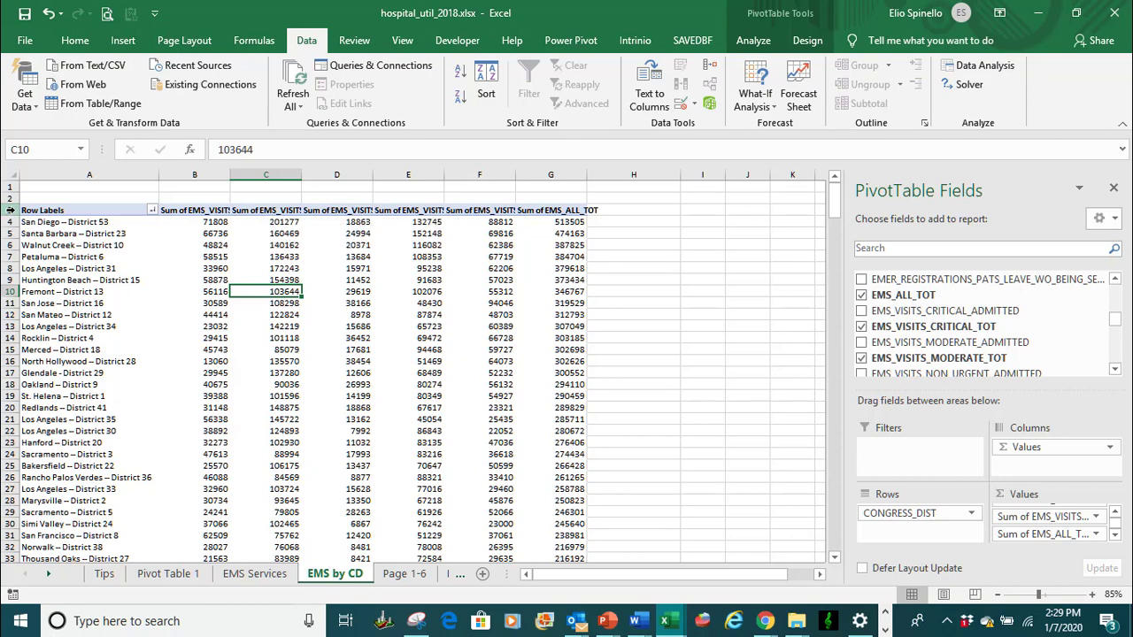
# Wrap the text of the PivotTable's header row 3
pyautogui.click(11, 209)
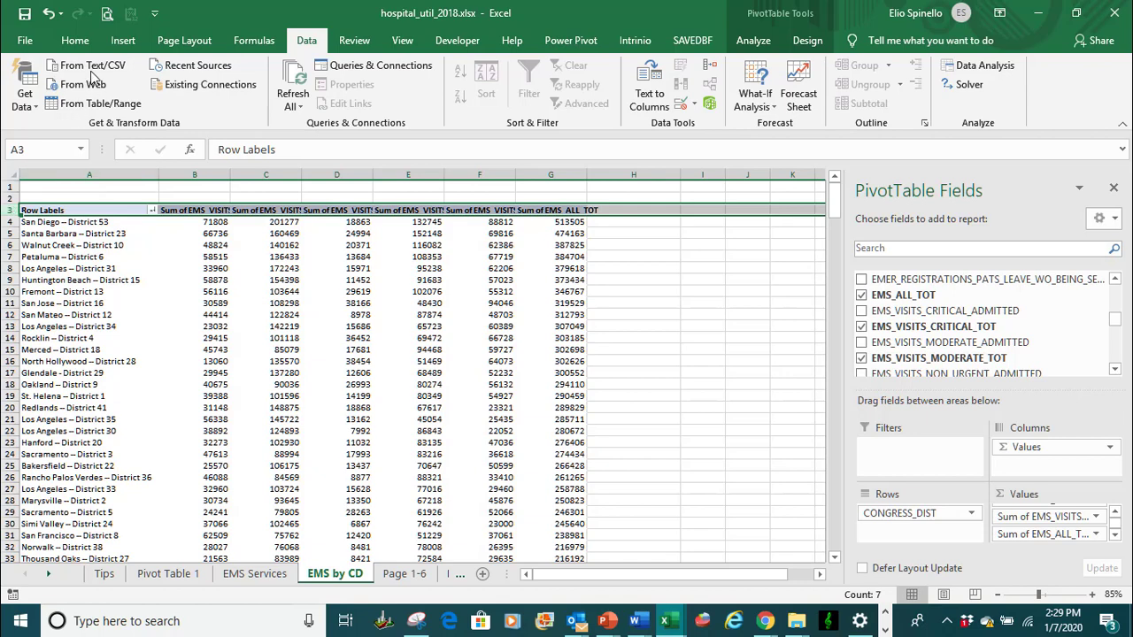
pyautogui.click(78, 42)
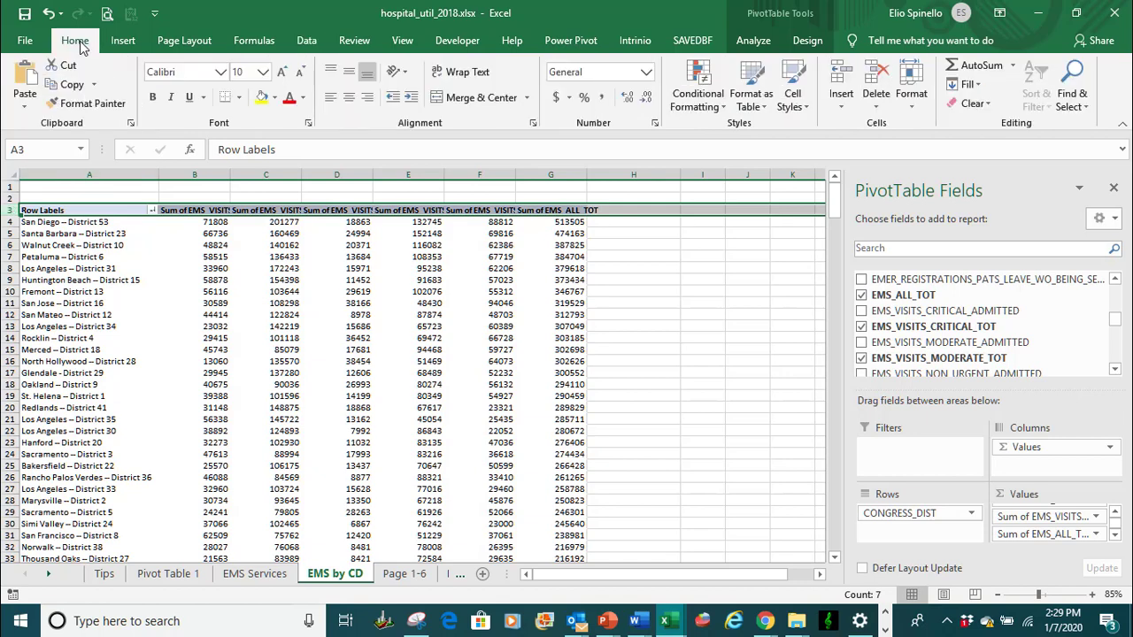
pyautogui.click(459, 78)
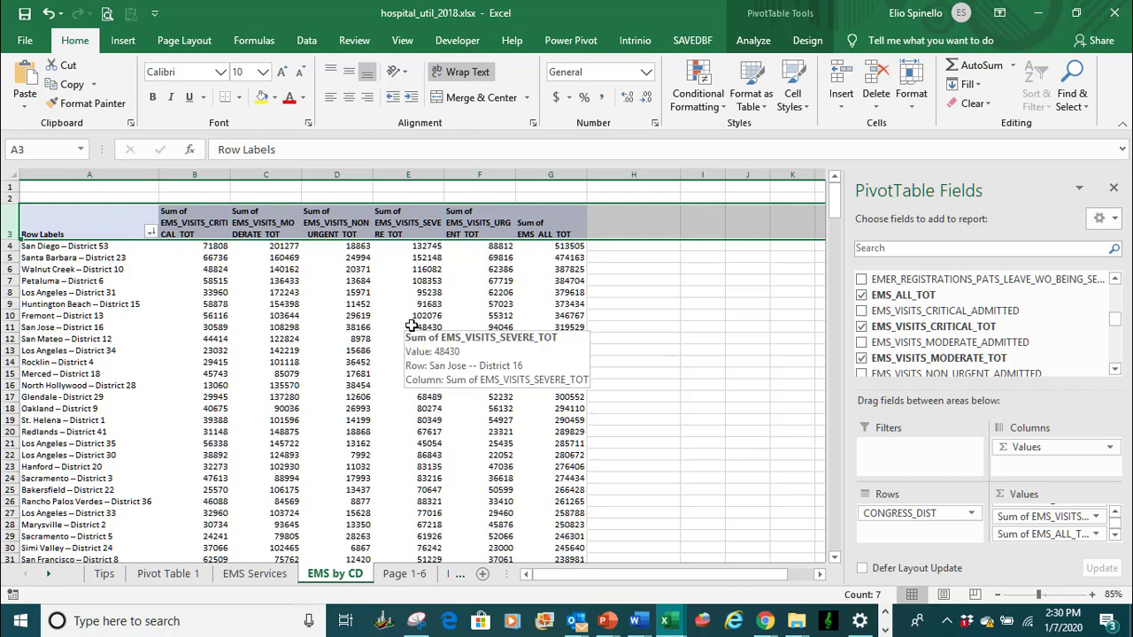
pyautogui.click(360, 362)
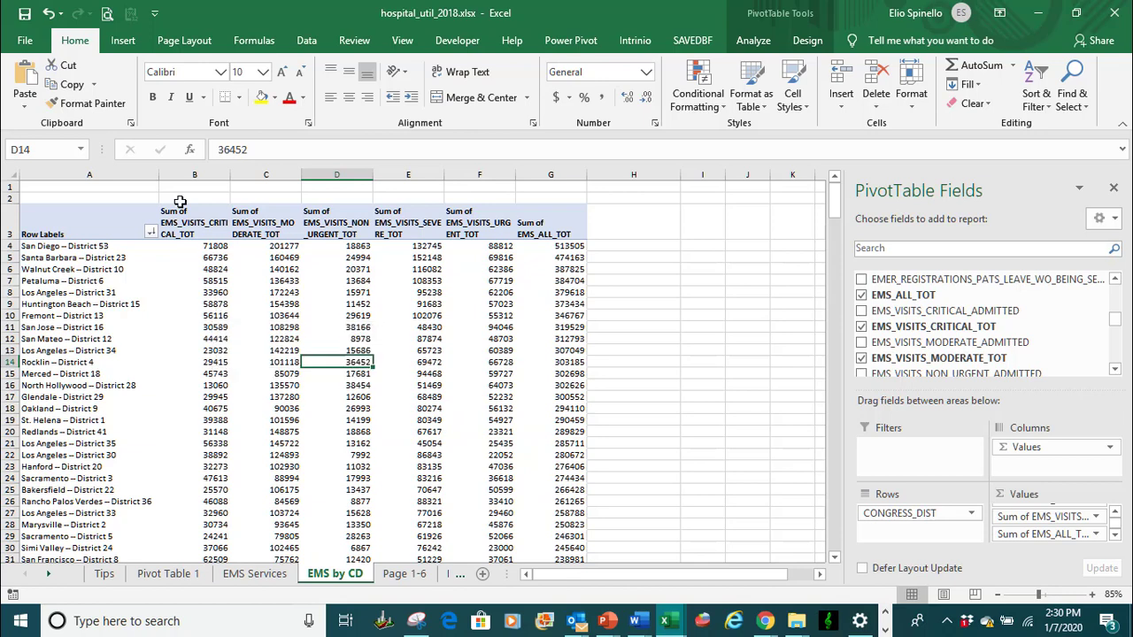
# Center the contents of the PivotTable's value columns B through G
pyautogui.moveTo(191, 176); pyautogui.dragTo(572, 191)
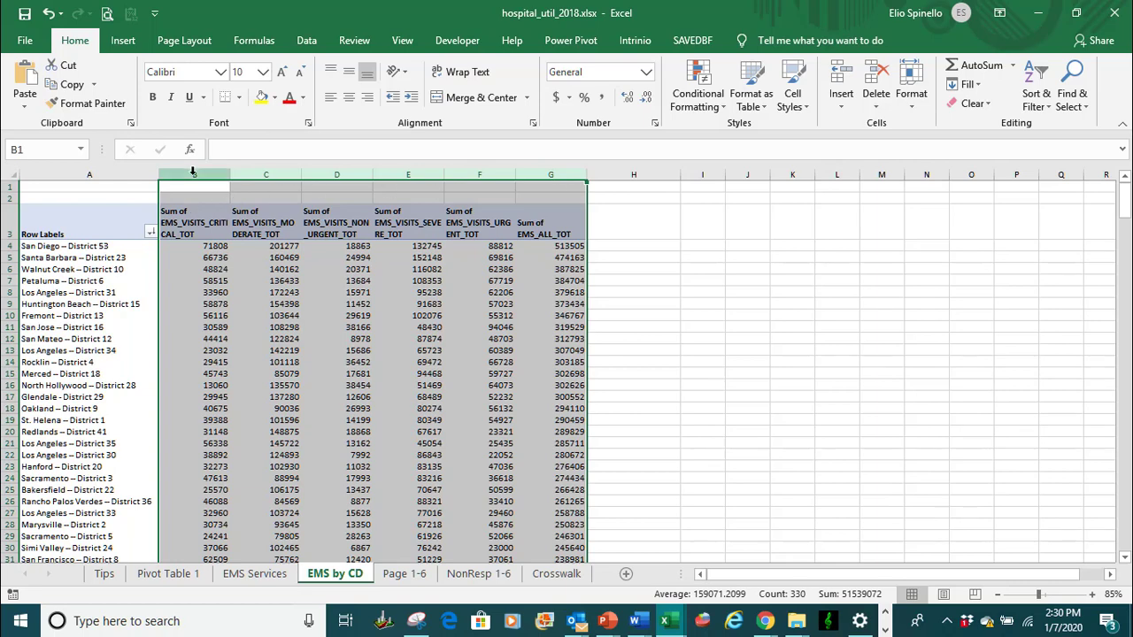
pyautogui.moveTo(193, 173); pyautogui.dragTo(580, 174)
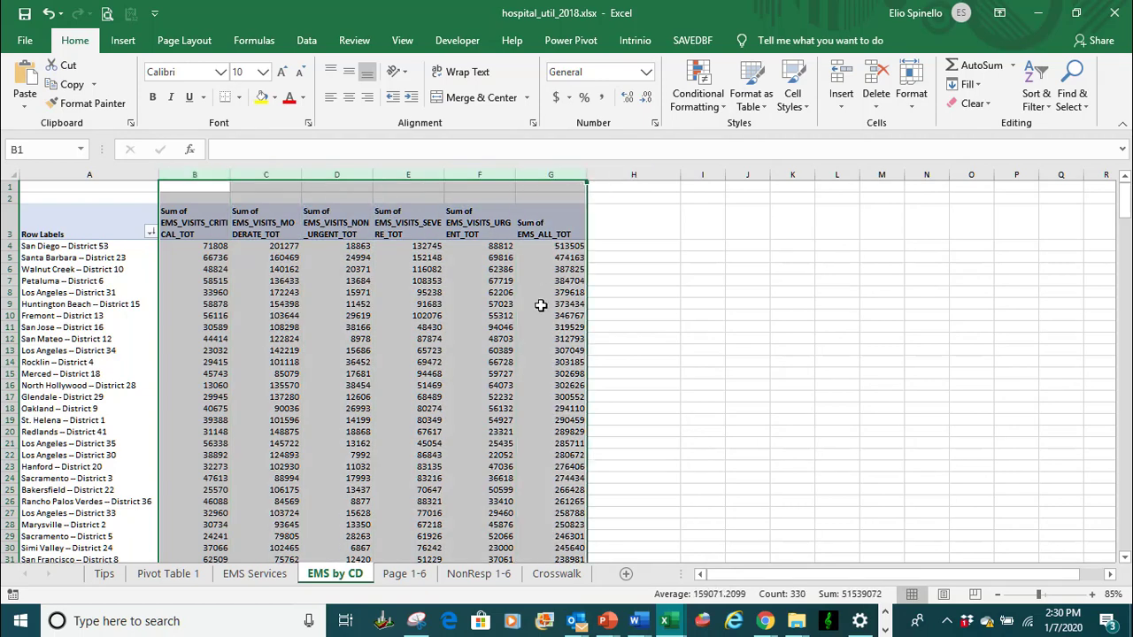
pyautogui.moveTo(540, 305)
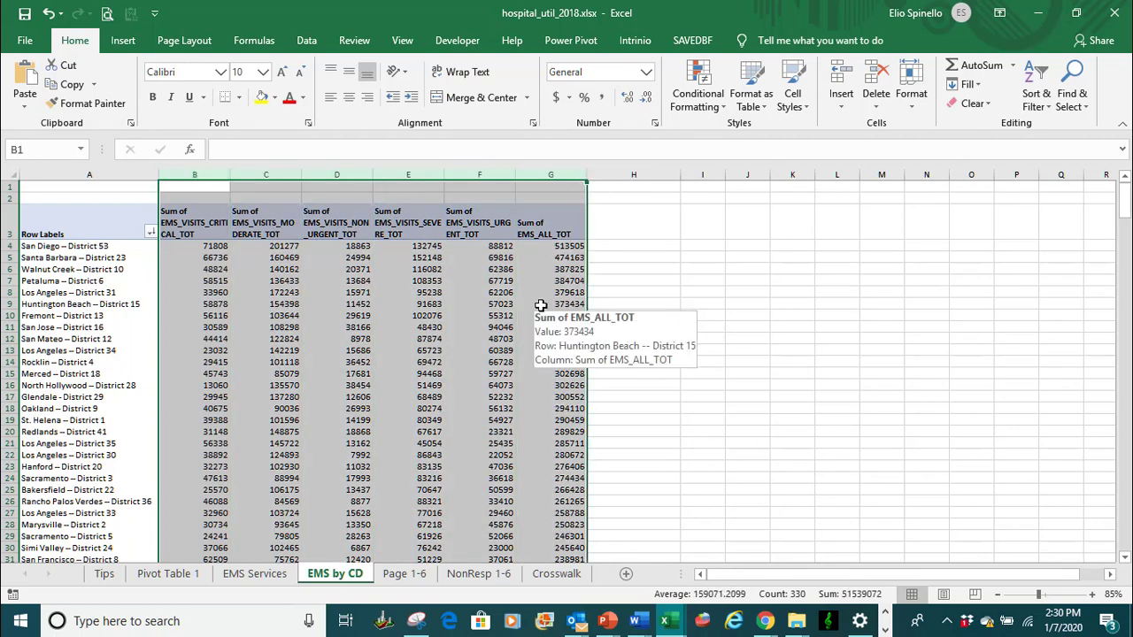
pyautogui.click(349, 98)
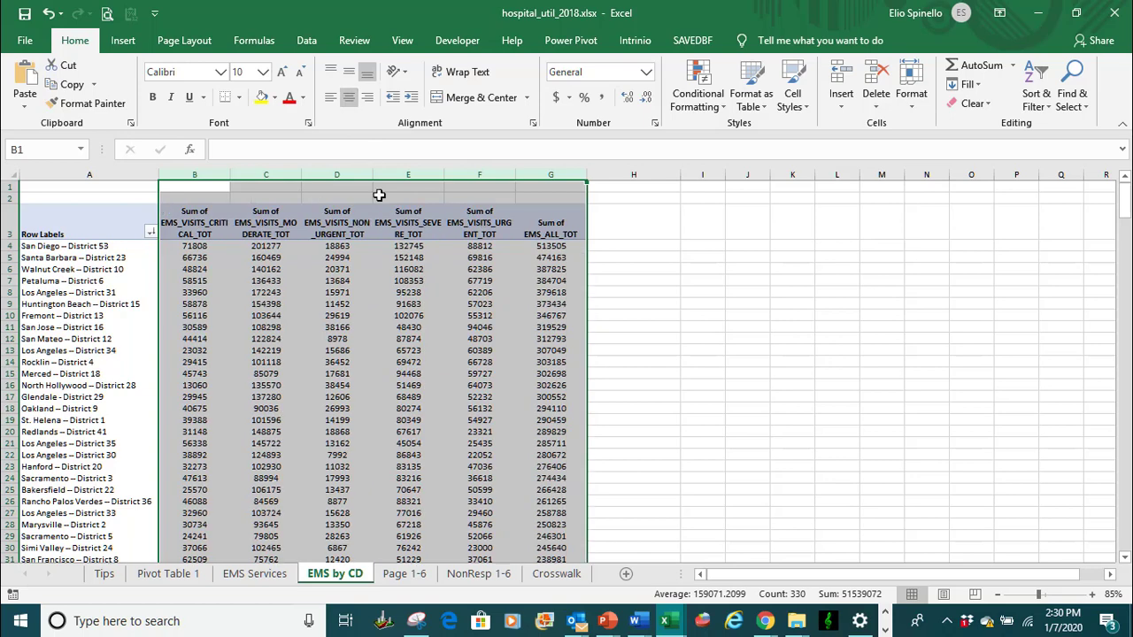
pyautogui.click(435, 419)
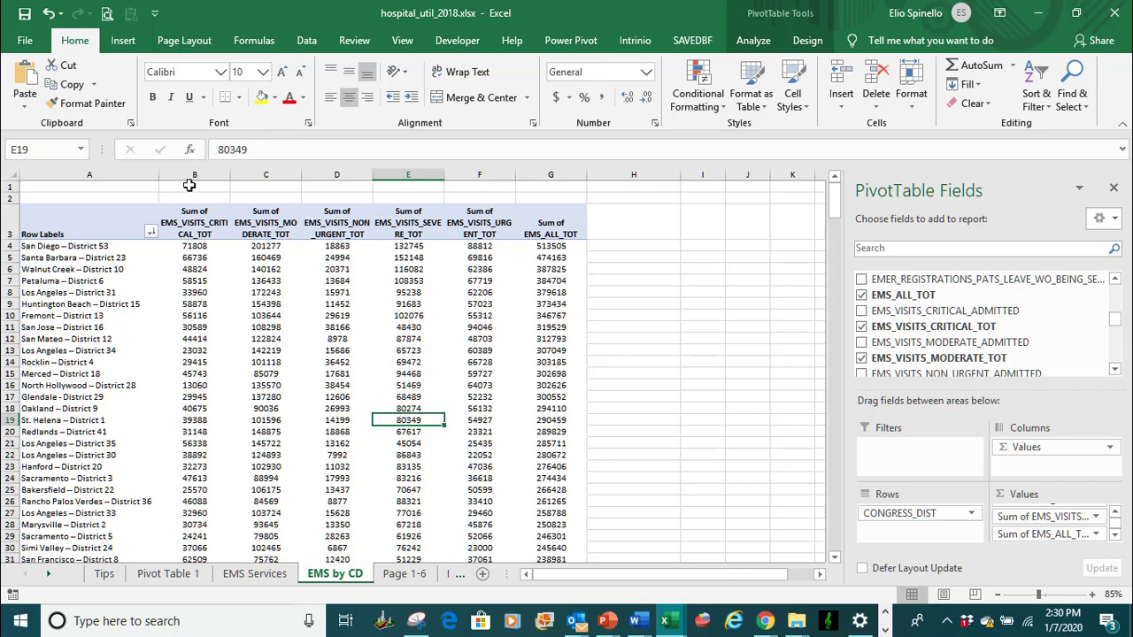
# Format columns B through G with thousands separators and no decimal places
pyautogui.moveTo(192, 174); pyautogui.dragTo(551, 185)
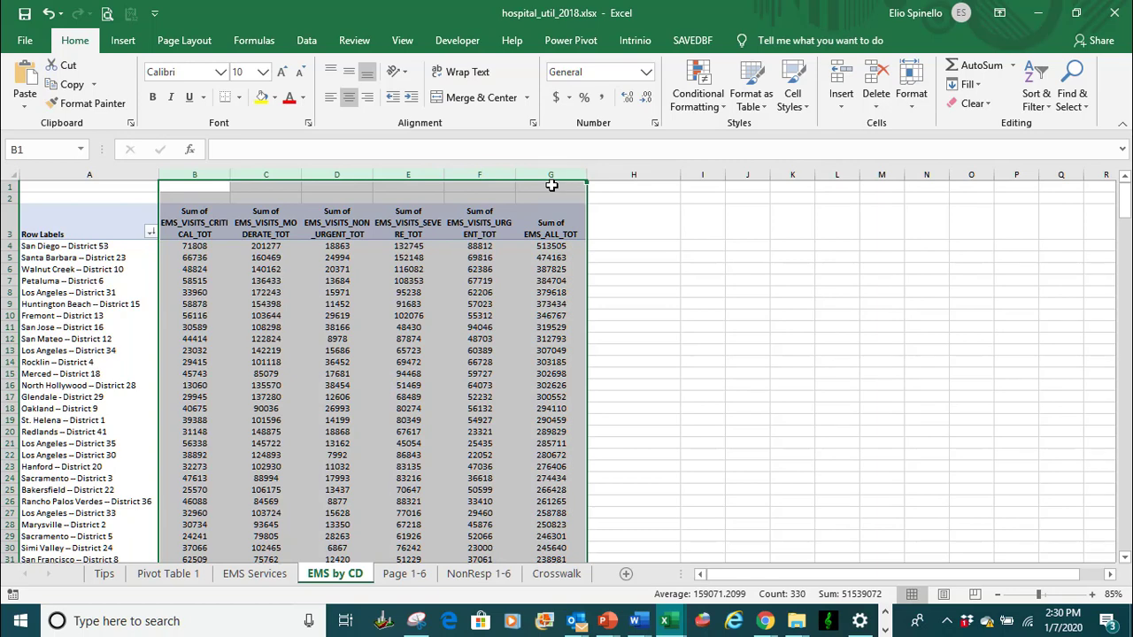
pyautogui.click(602, 97)
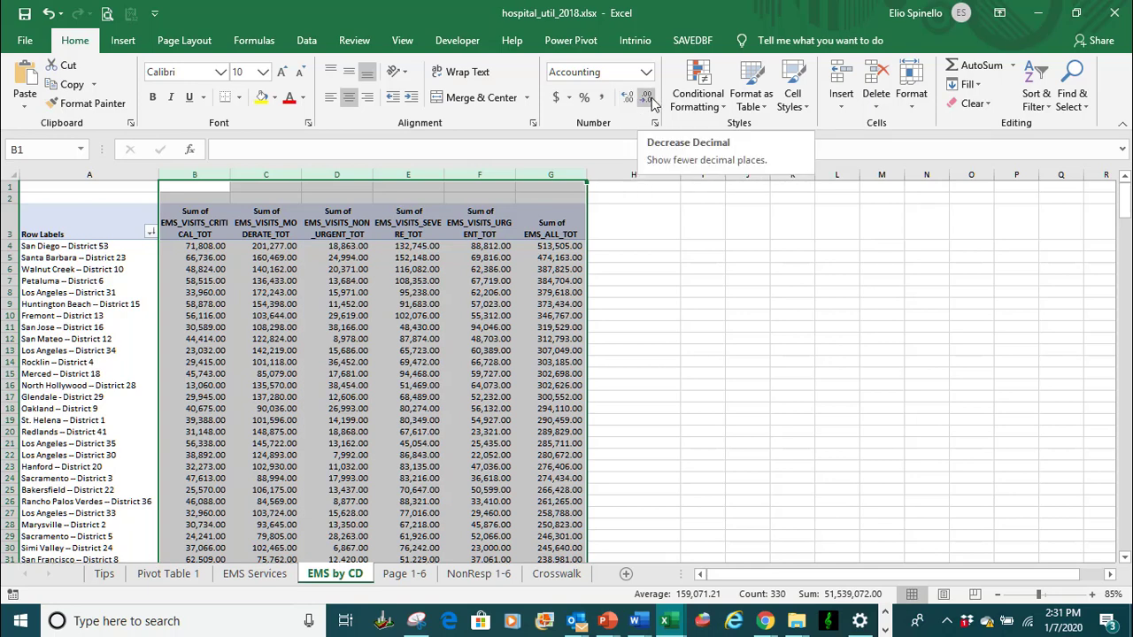
pyautogui.click(648, 99)
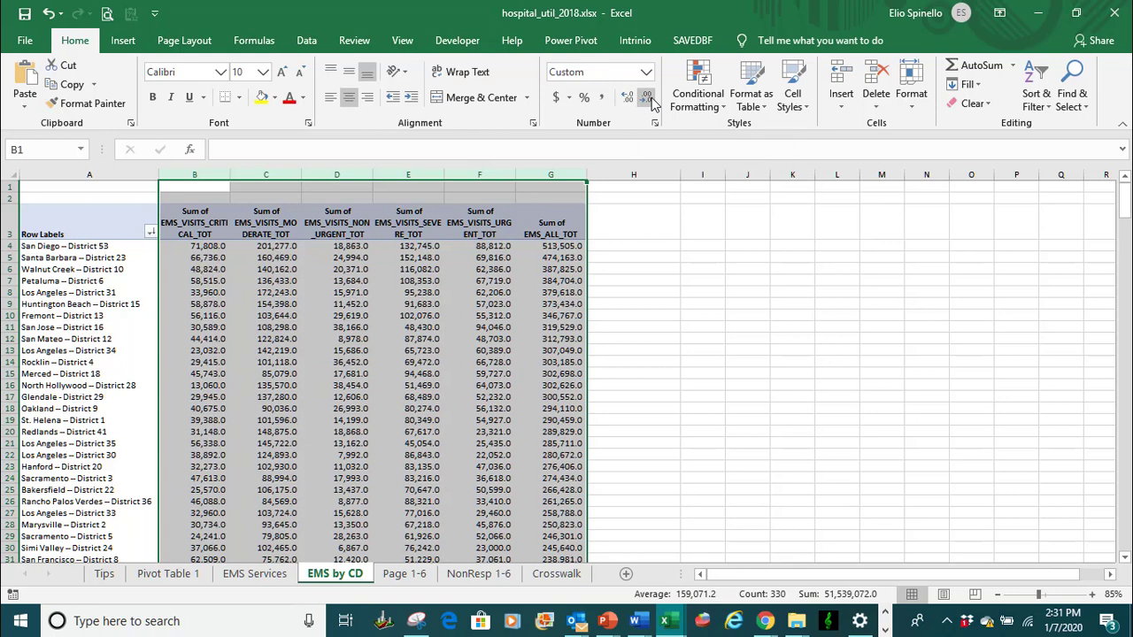
pyautogui.click(647, 99)
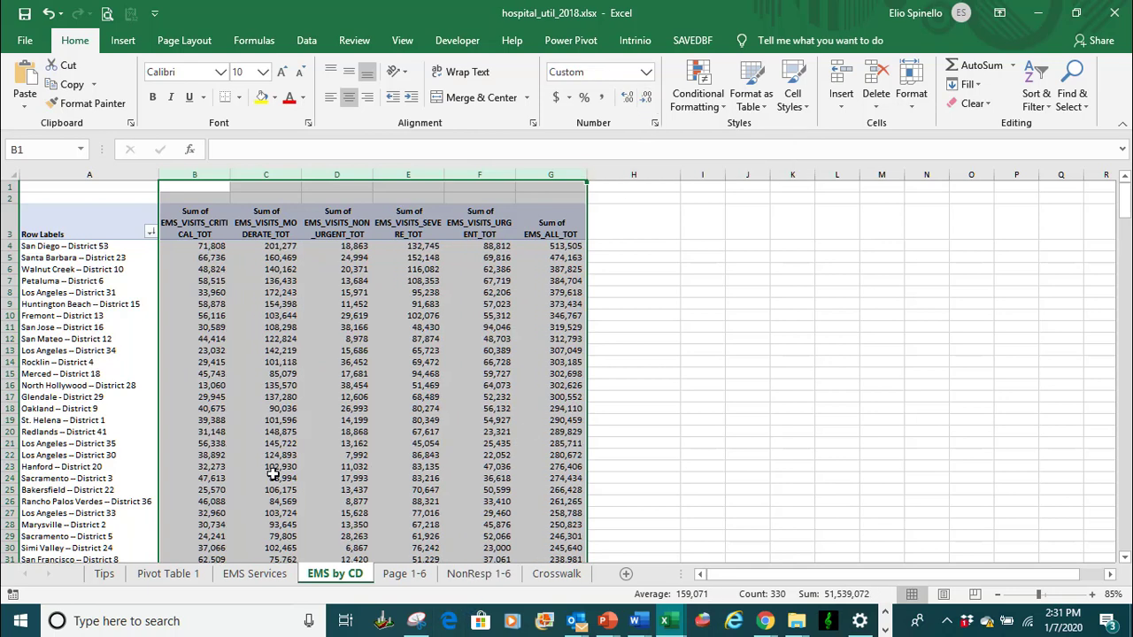
pyautogui.moveTo(272, 474)
# Insert a TEACH_HOSP slicer for the PivotTable and place it in the empty area beside the table
pyautogui.click(341, 315)
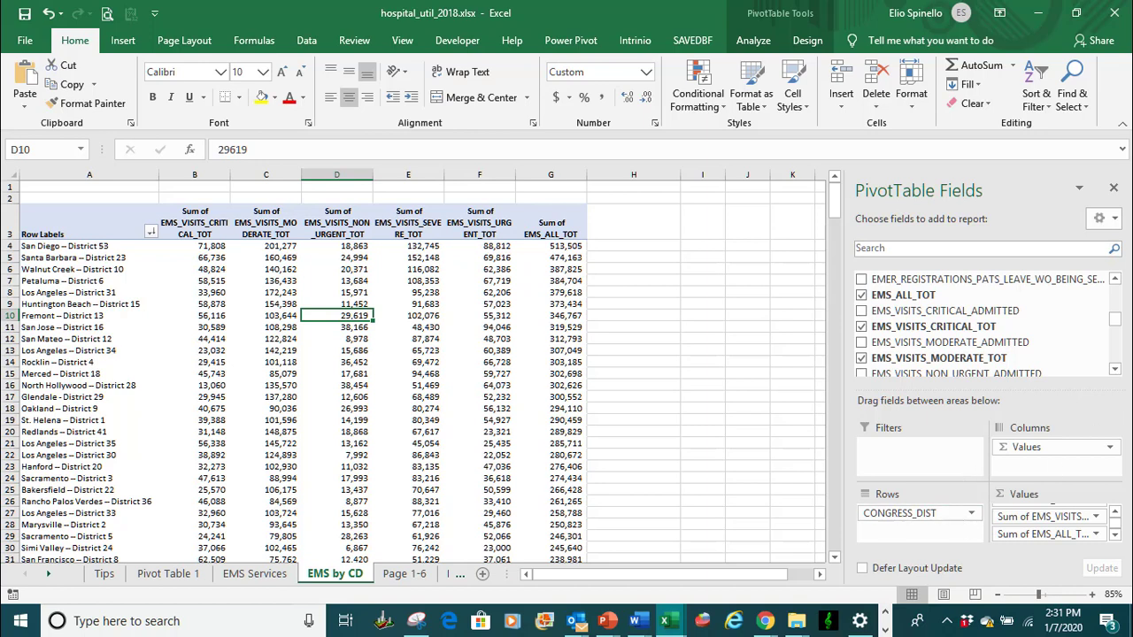
pyautogui.click(757, 46)
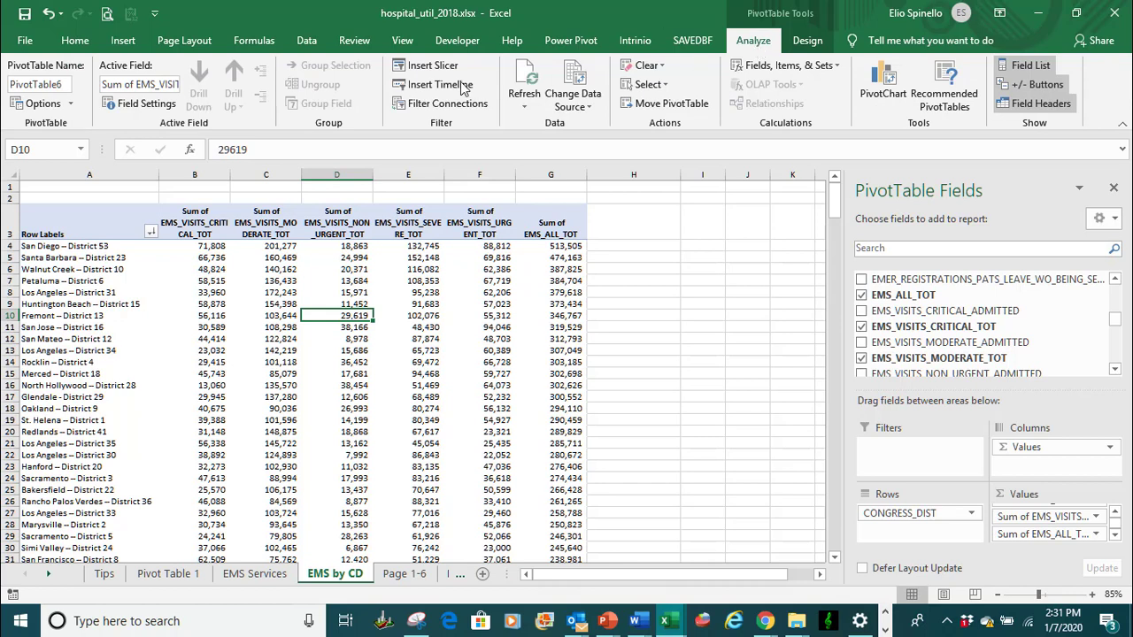
pyautogui.click(426, 71)
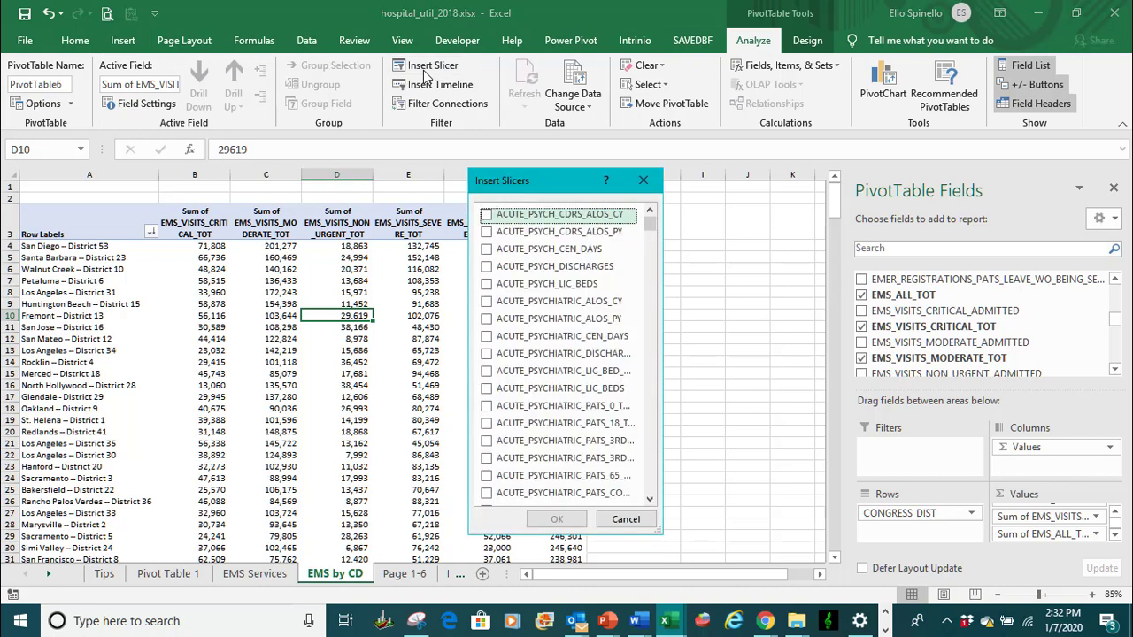
pyautogui.moveTo(648, 227); pyautogui.dragTo(633, 490)
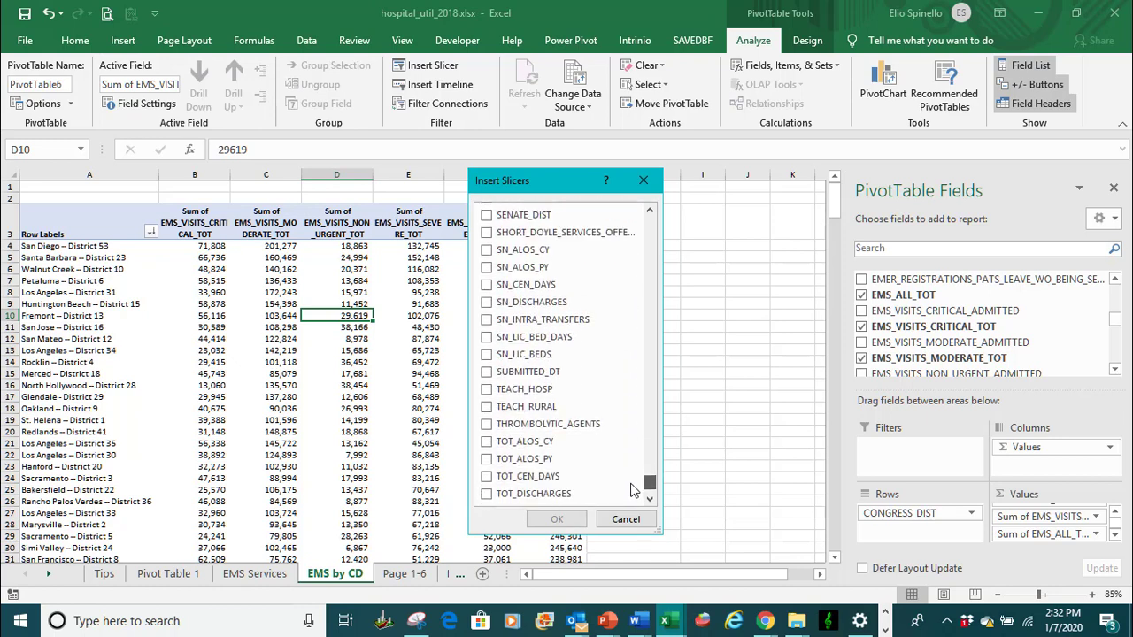
pyautogui.click(486, 394)
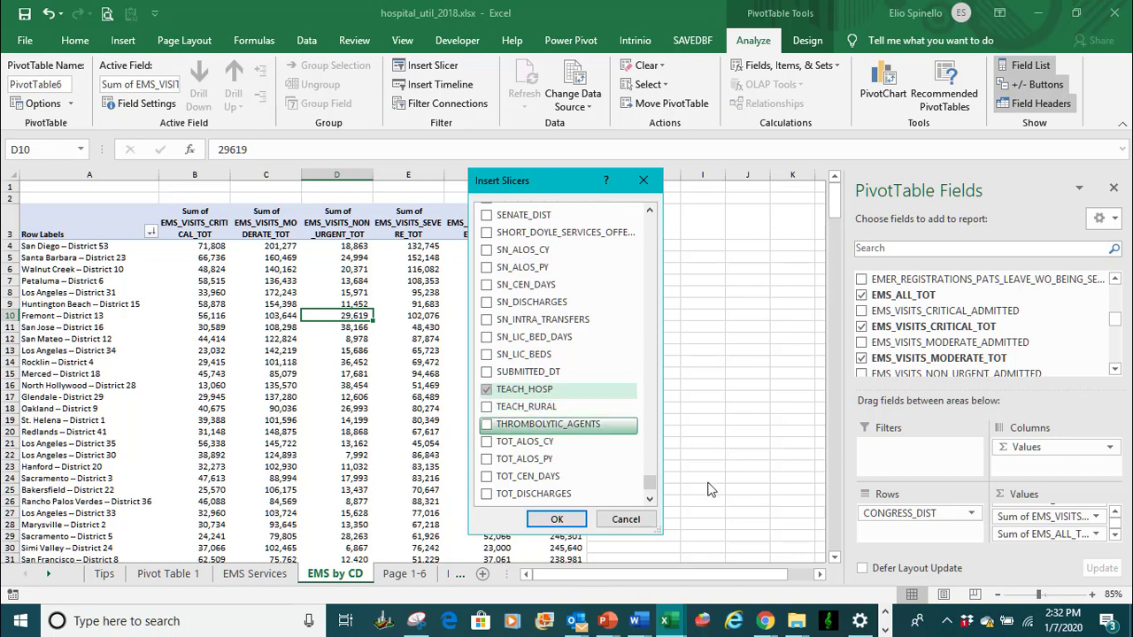
pyautogui.click(557, 521)
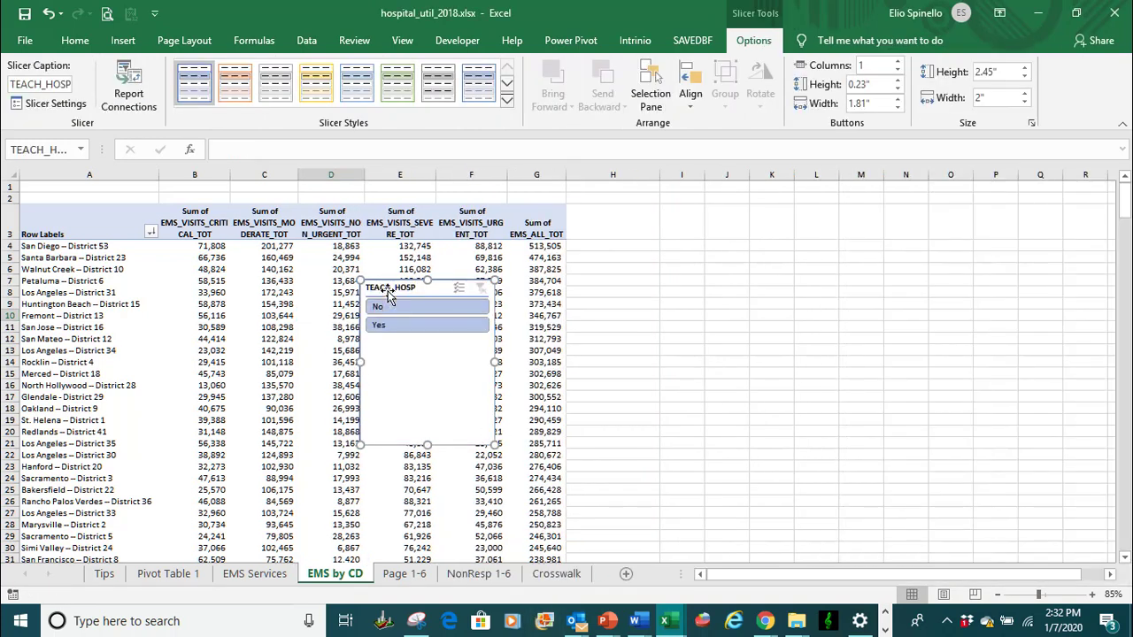
pyautogui.moveTo(389, 296); pyautogui.dragTo(616, 237)
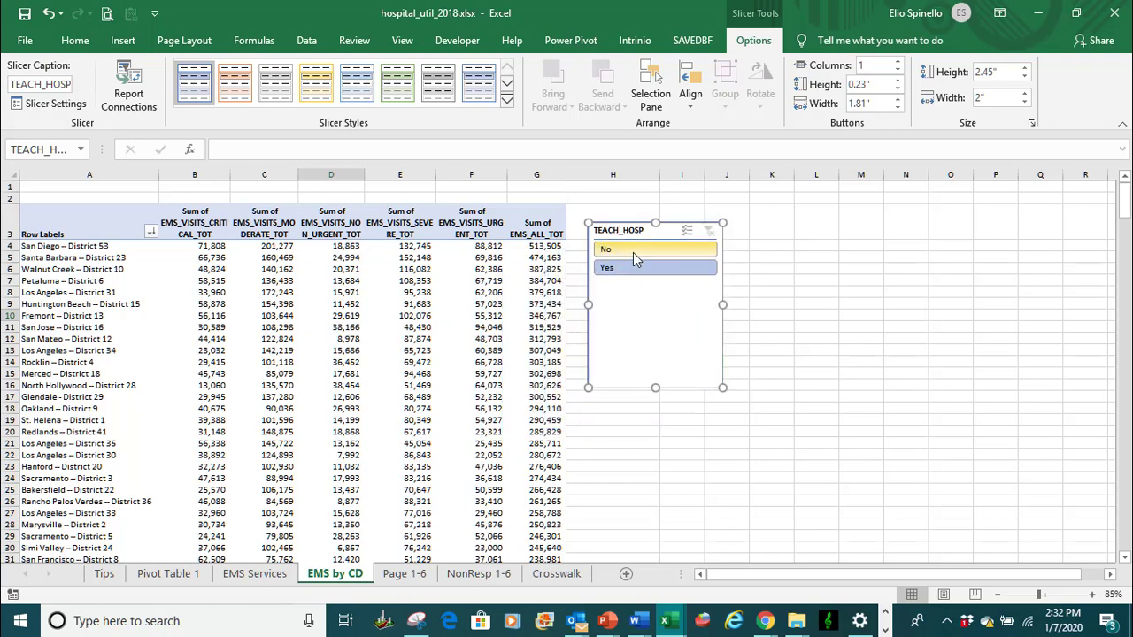
# Filter the PivotTable by TEACH_HOSP No and then Yes, and shorten the slicer to fit its two options
pyautogui.click(633, 252)
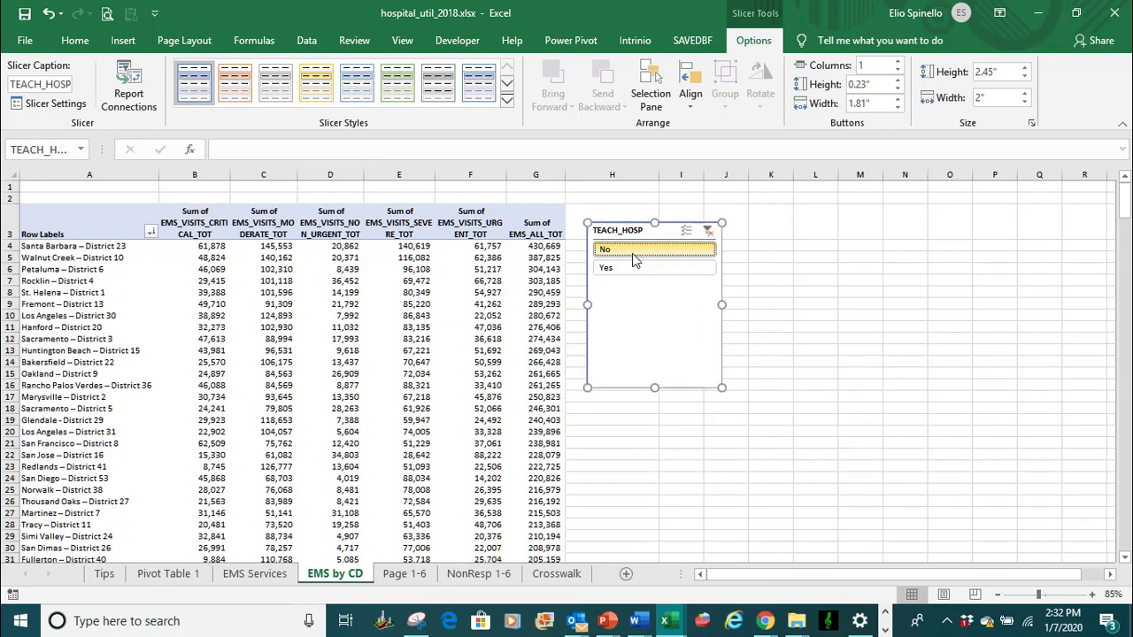
pyautogui.click(629, 269)
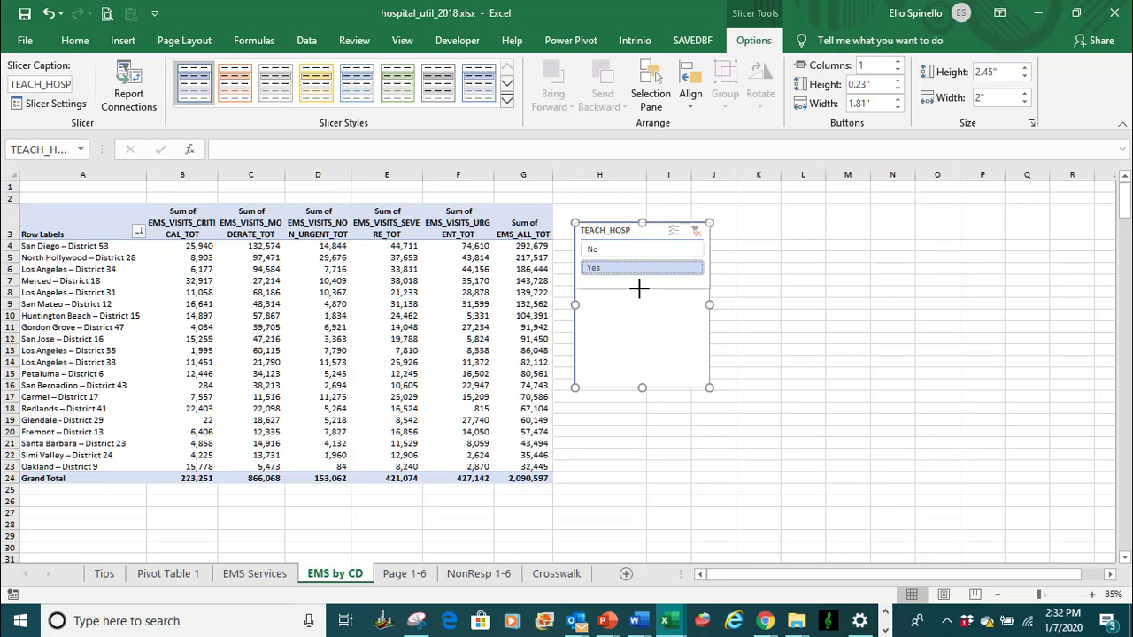
pyautogui.moveTo(639, 288); pyautogui.dragTo(639, 288)
pyautogui.click(651, 317)
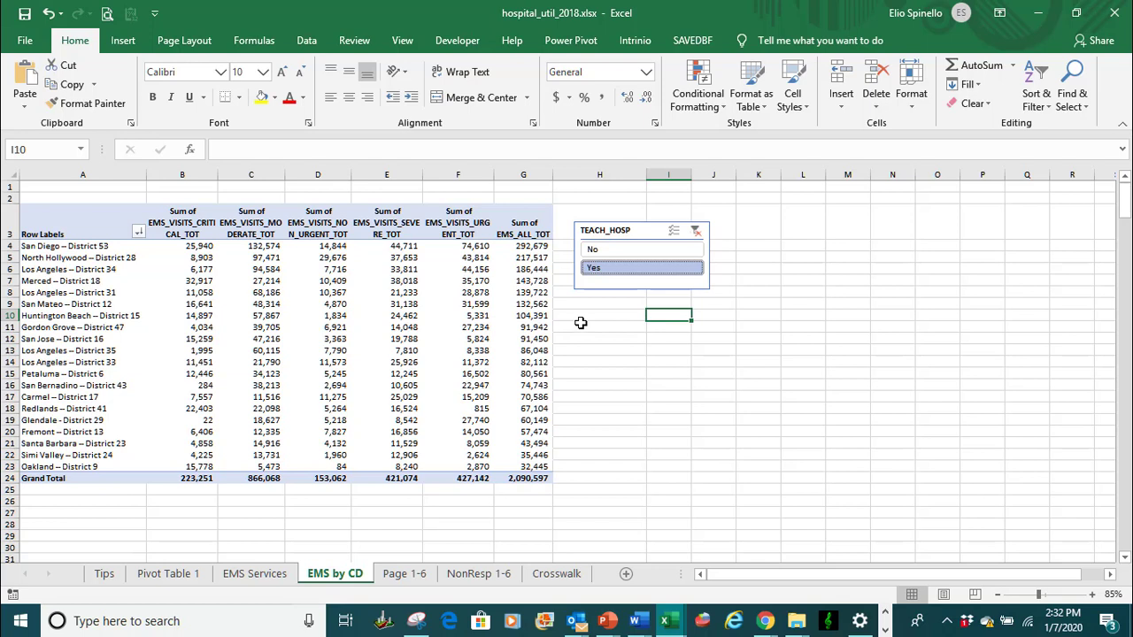
# Switch the TEACH_HOSP slicer between No and Yes to compare EMS visits at non-teaching and teaching hospitals
pyautogui.click(602, 252)
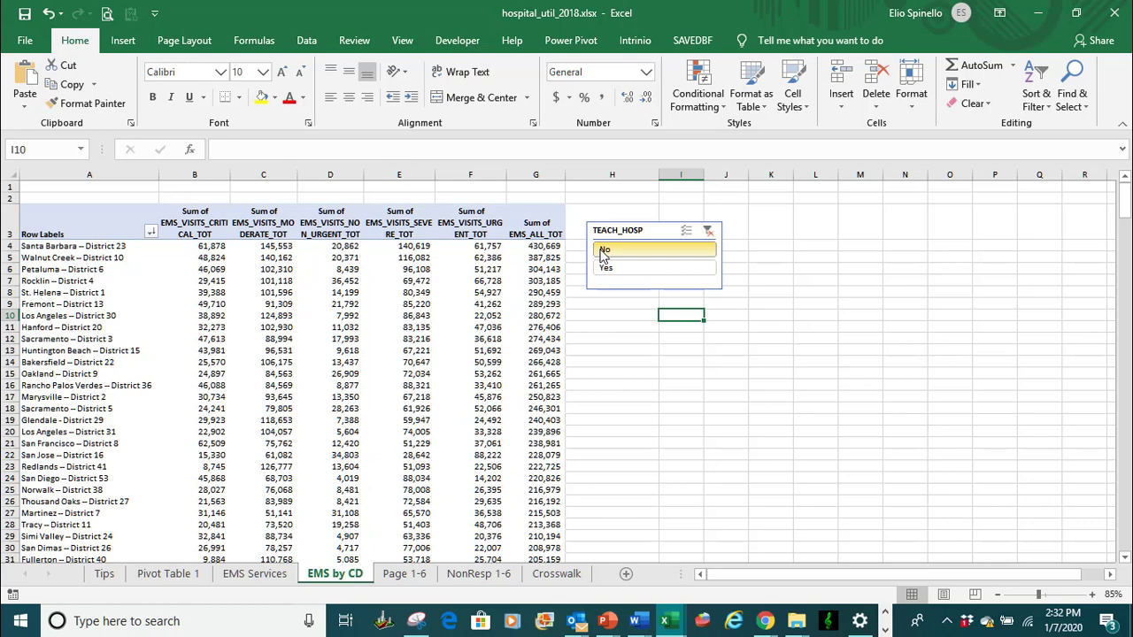
pyautogui.click(602, 270)
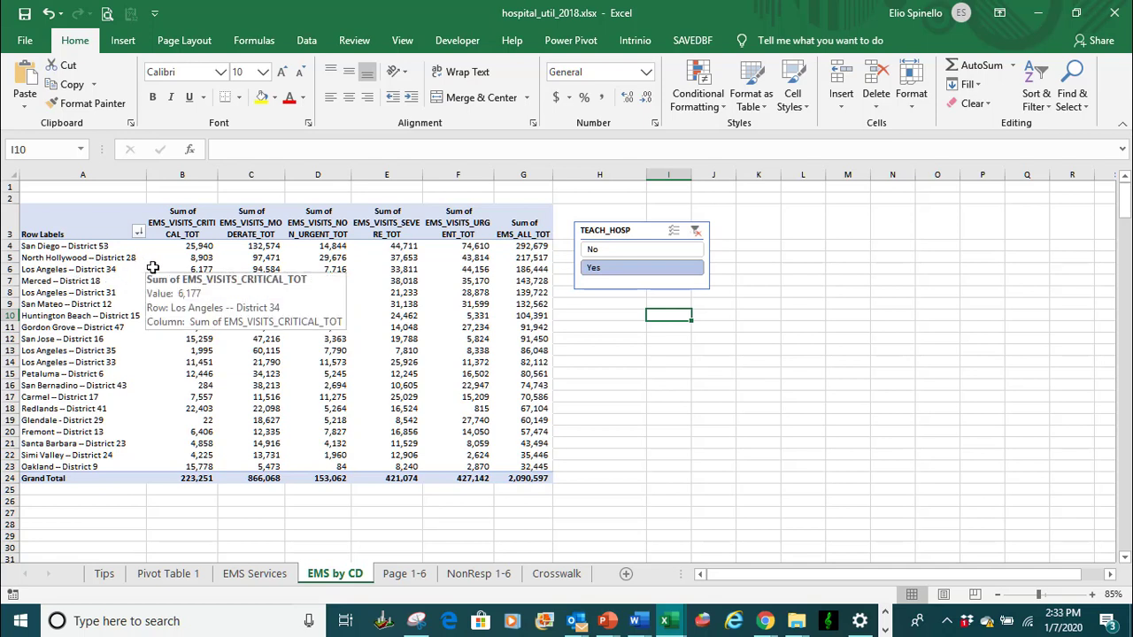
pyautogui.click(606, 251)
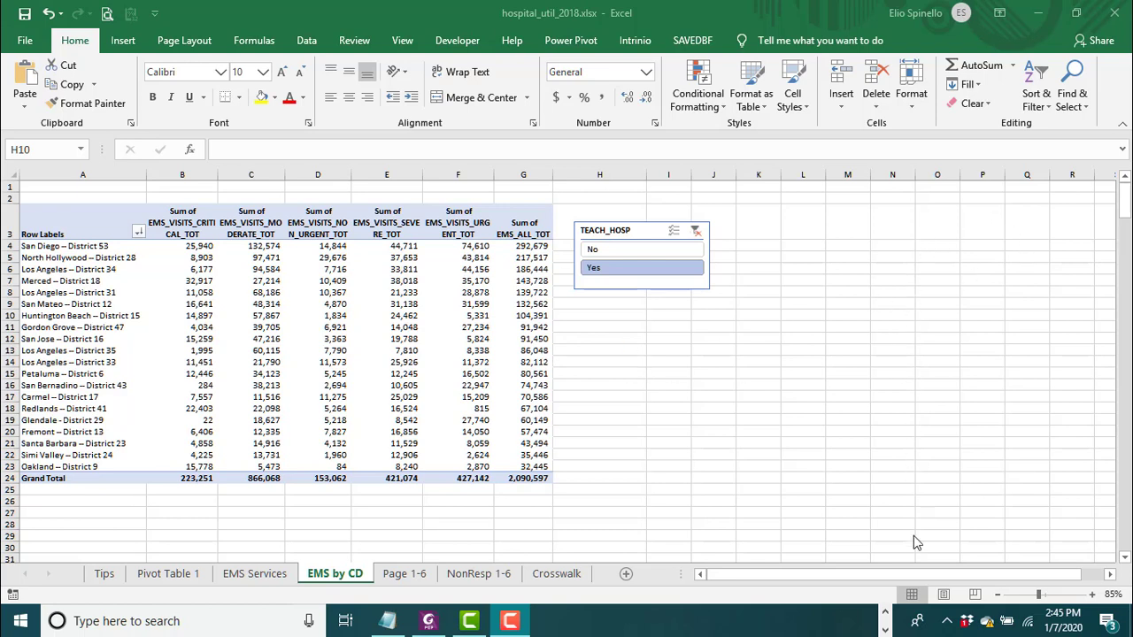
# Insert an EMSA_TRAUMA_DESIGNATION slicer and fit it below the TEACH_HOSP slicer at a height of about 1.62 inches
pyautogui.click(386, 303)
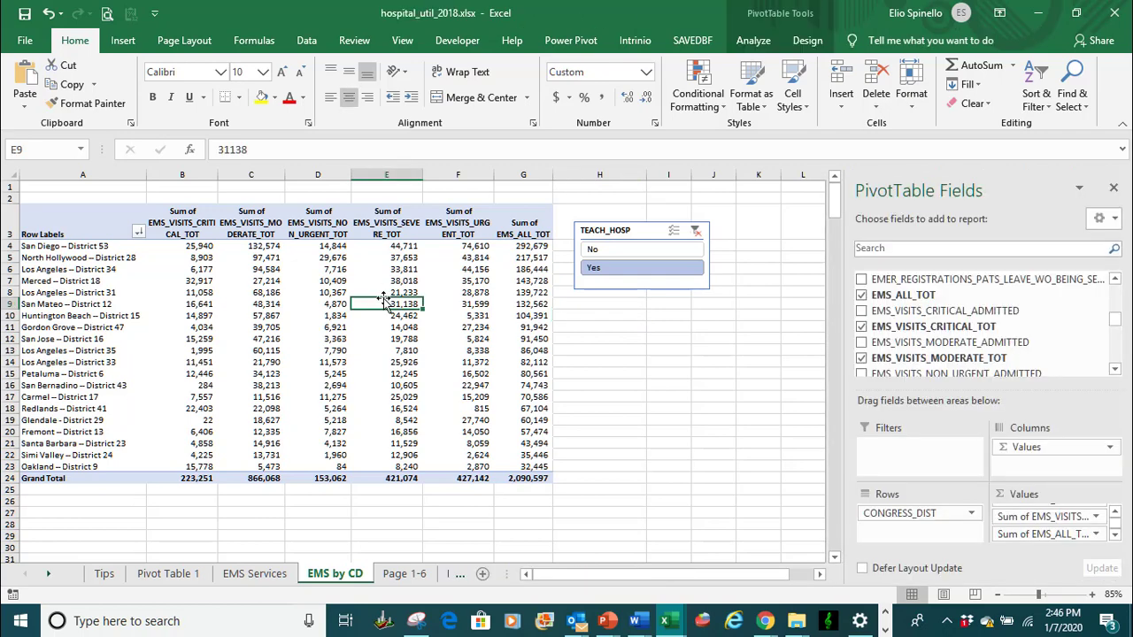
pyautogui.click(753, 42)
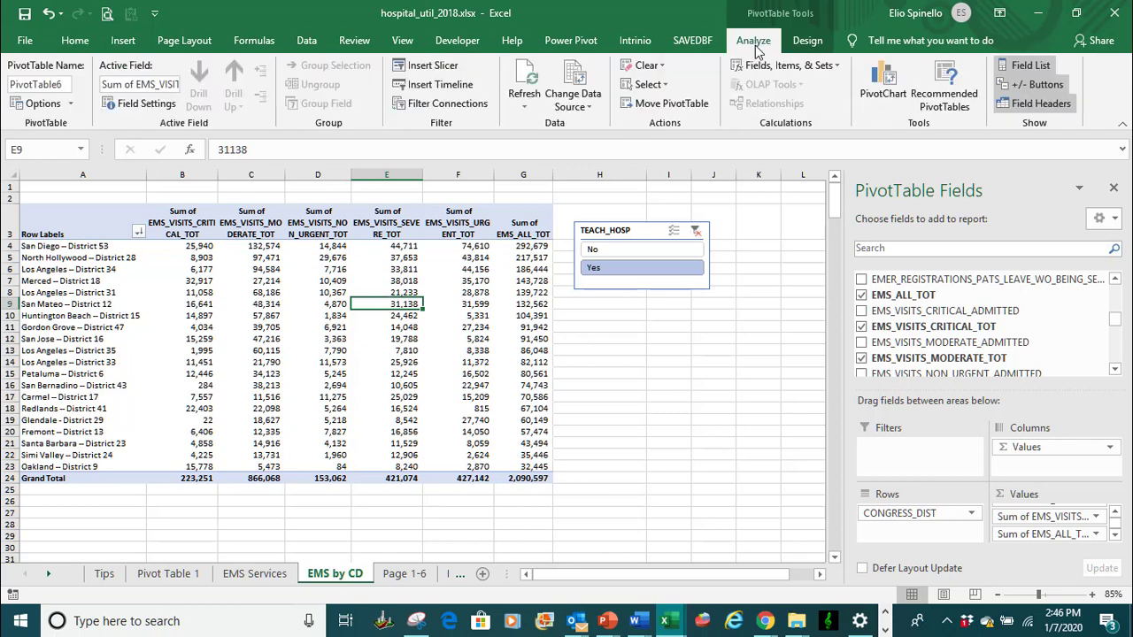
pyautogui.click(431, 69)
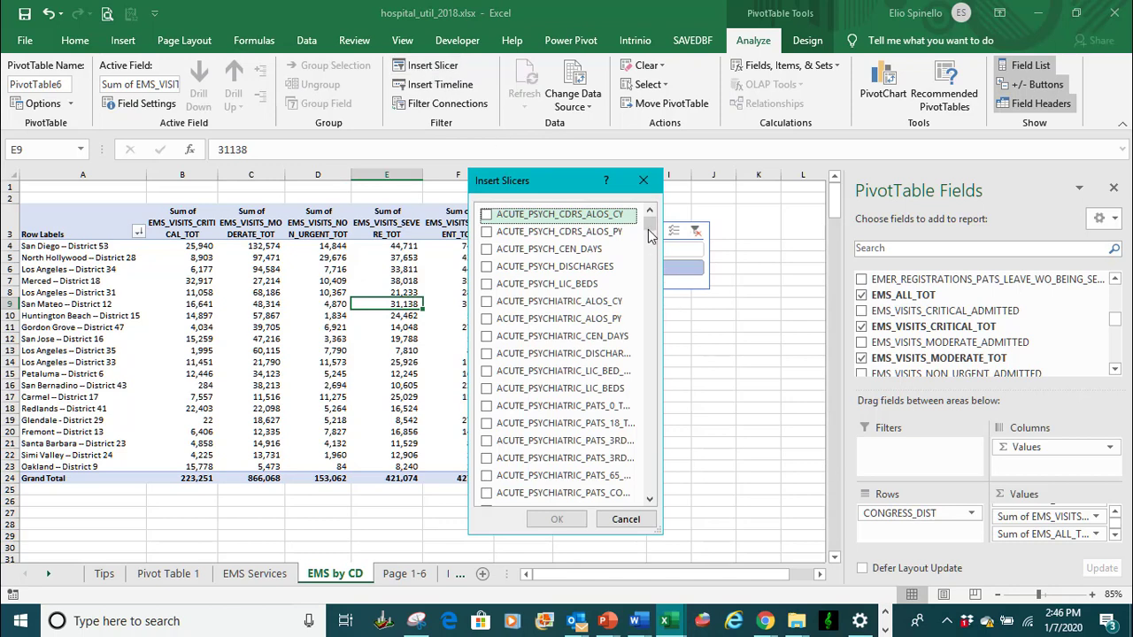
pyautogui.moveTo(650, 221); pyautogui.dragTo(655, 343)
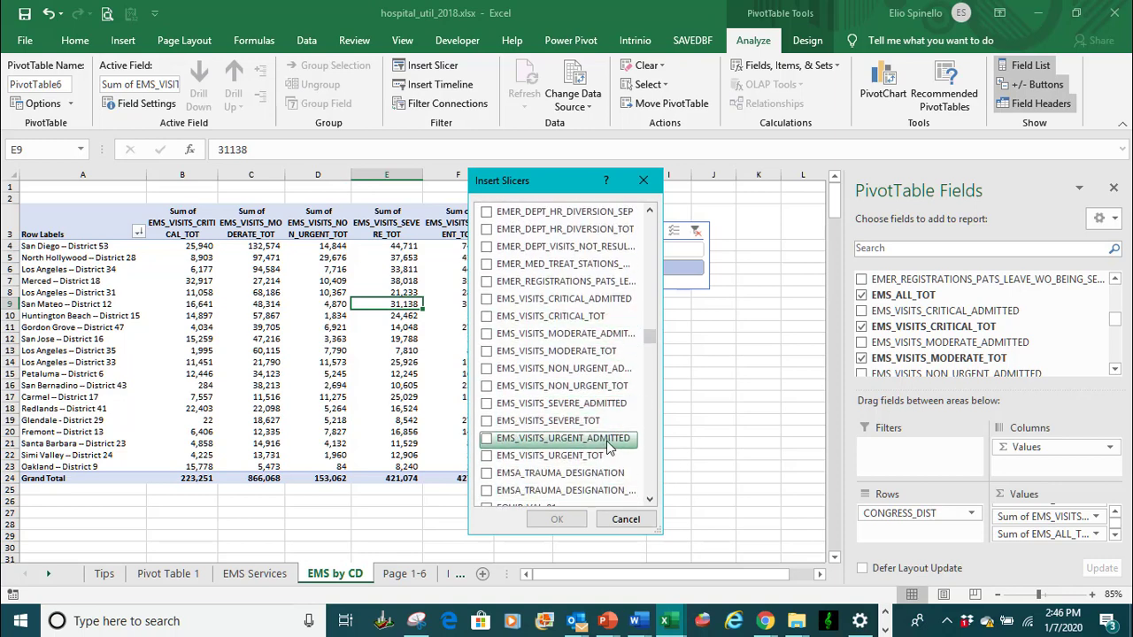
pyautogui.scroll(-2, 602, 389)
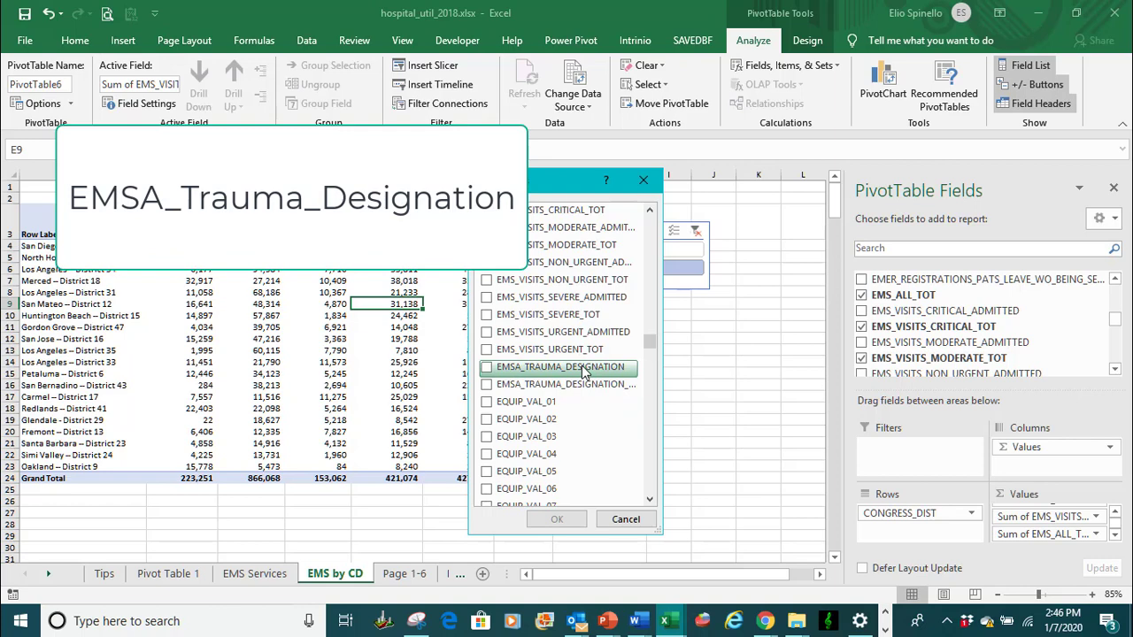
pyautogui.click(584, 372)
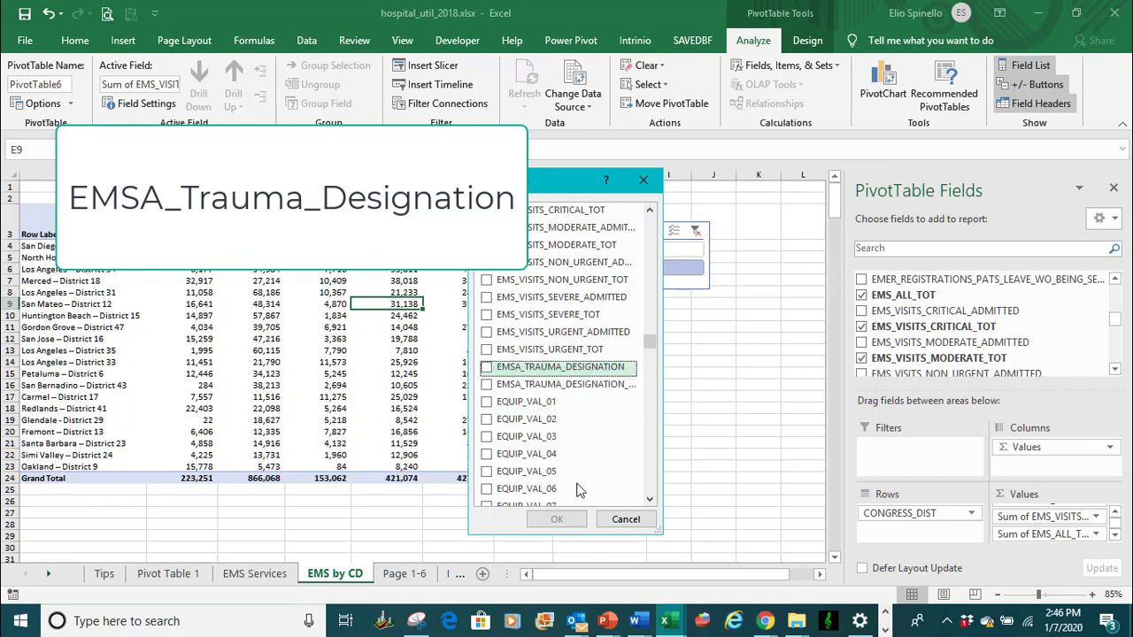
pyautogui.click(565, 375)
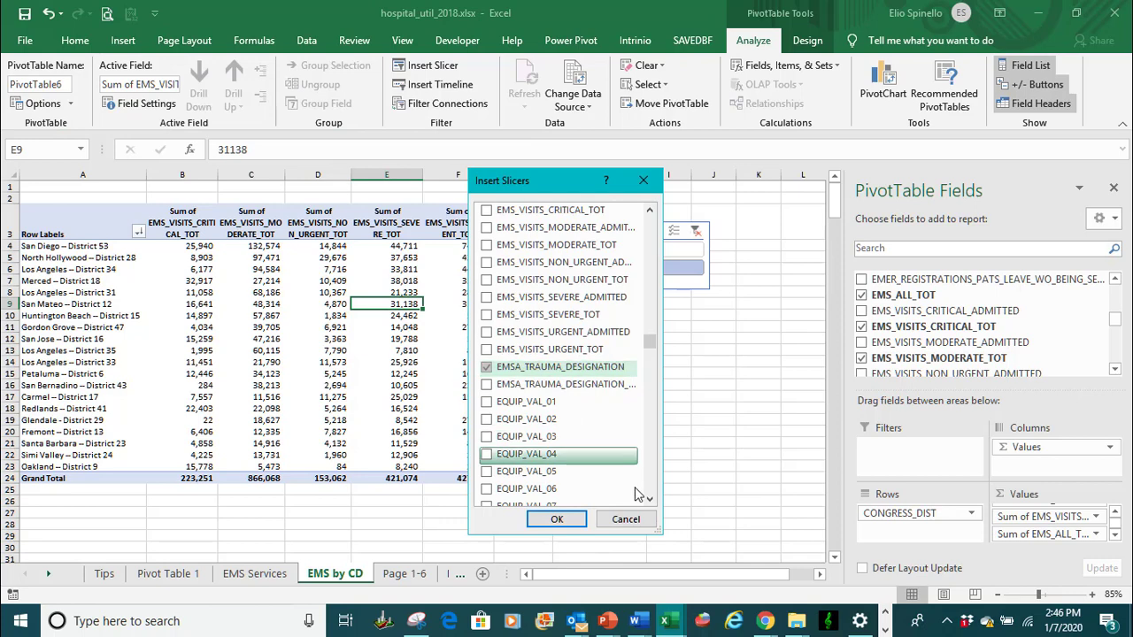
pyautogui.click(557, 520)
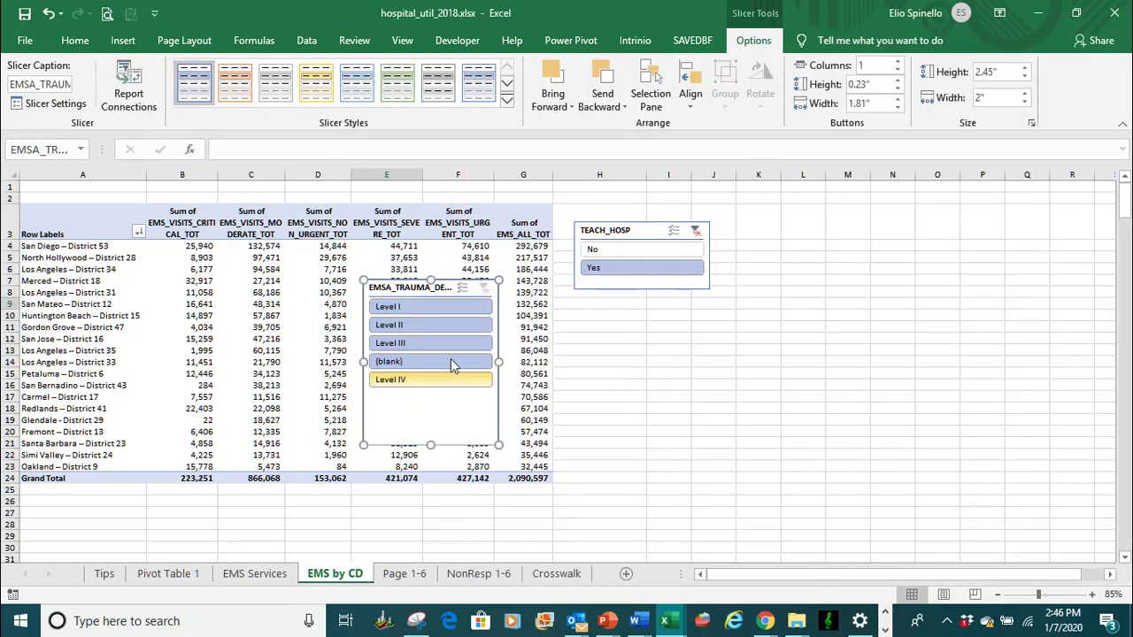
pyautogui.moveTo(398, 294); pyautogui.dragTo(605, 308)
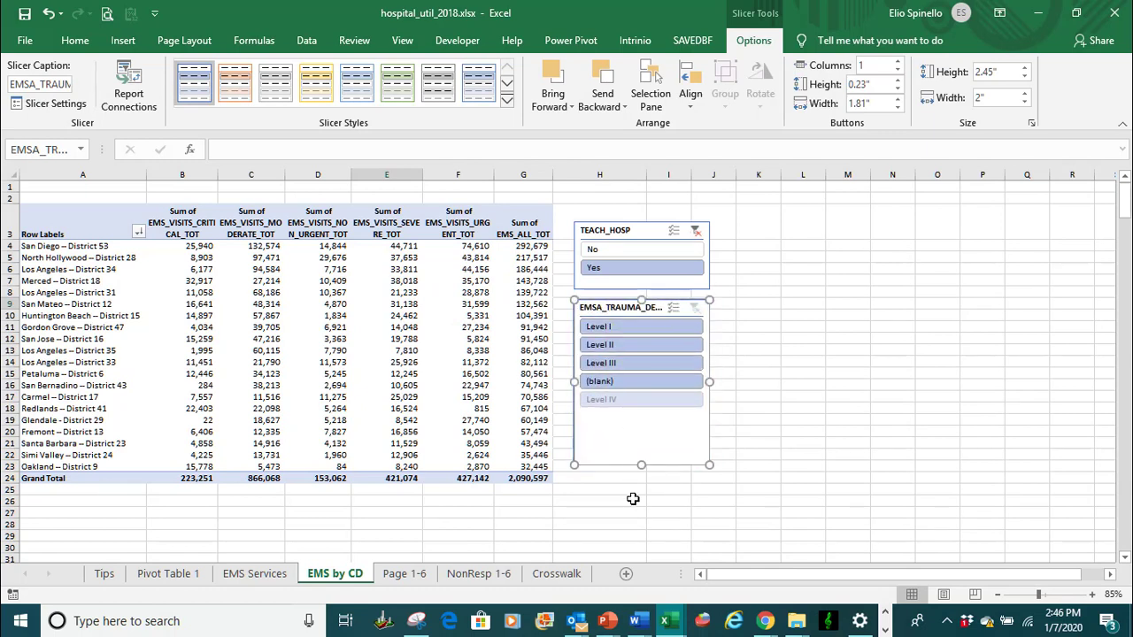
pyautogui.moveTo(641, 465); pyautogui.dragTo(641, 409)
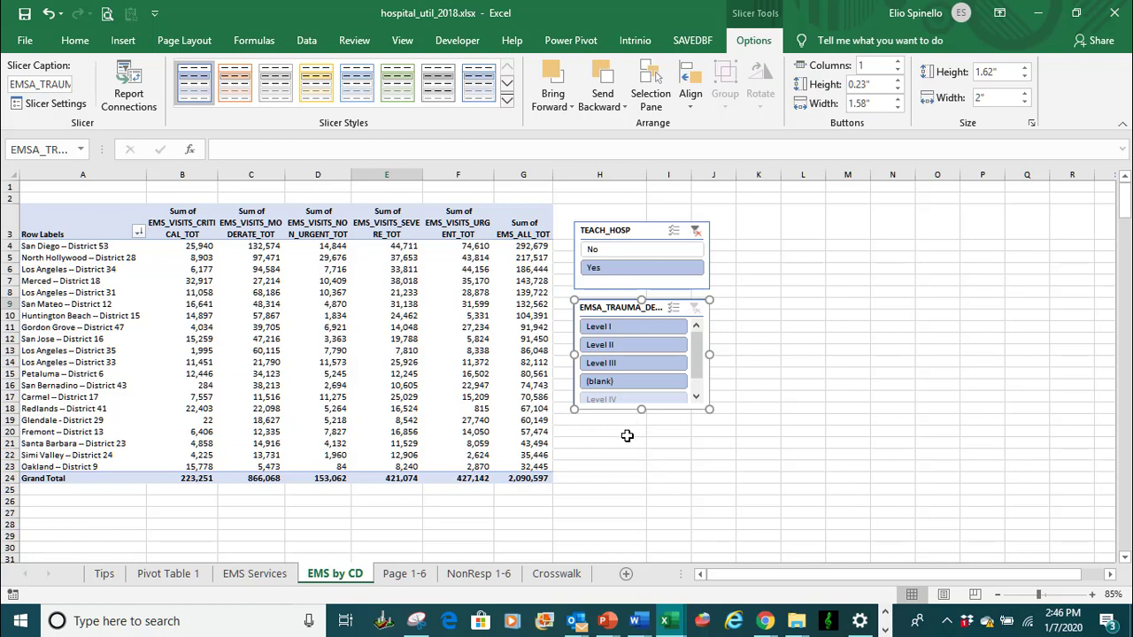
# Filter the PivotTable to Level I trauma designation and switch the TEACH_HOSP slicer to No
pyautogui.click(601, 330)
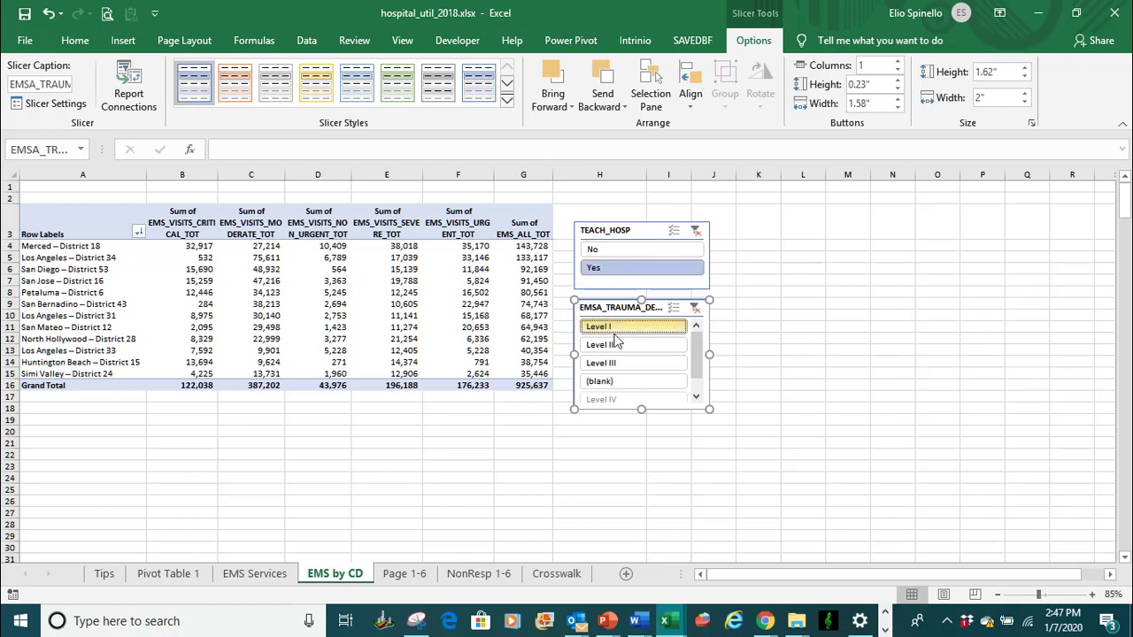
pyautogui.click(609, 249)
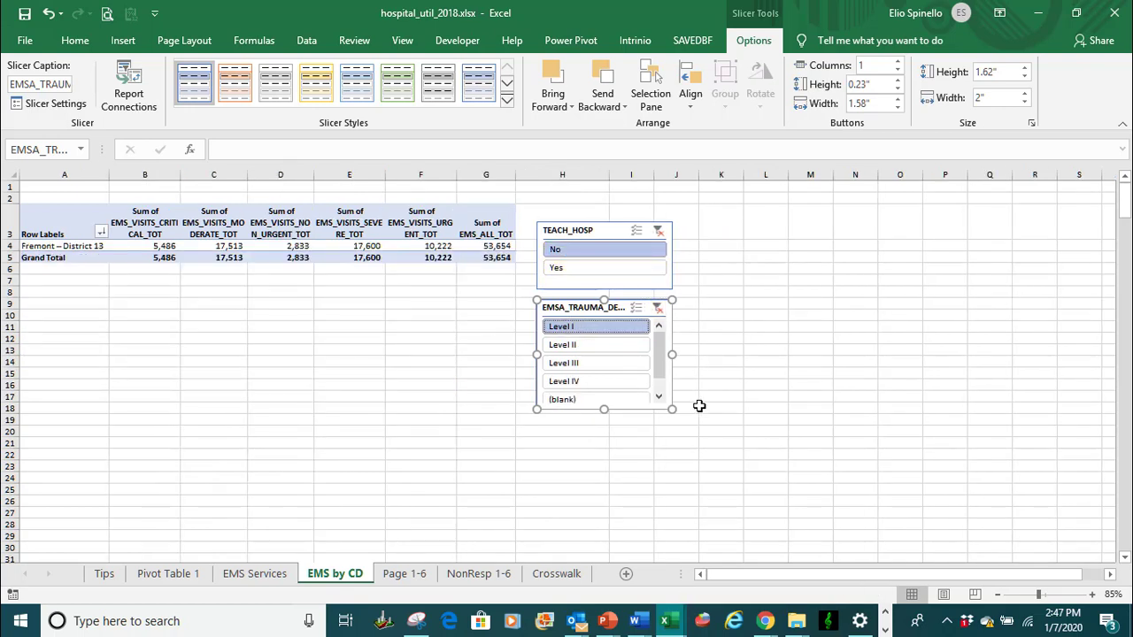
pyautogui.click(746, 423)
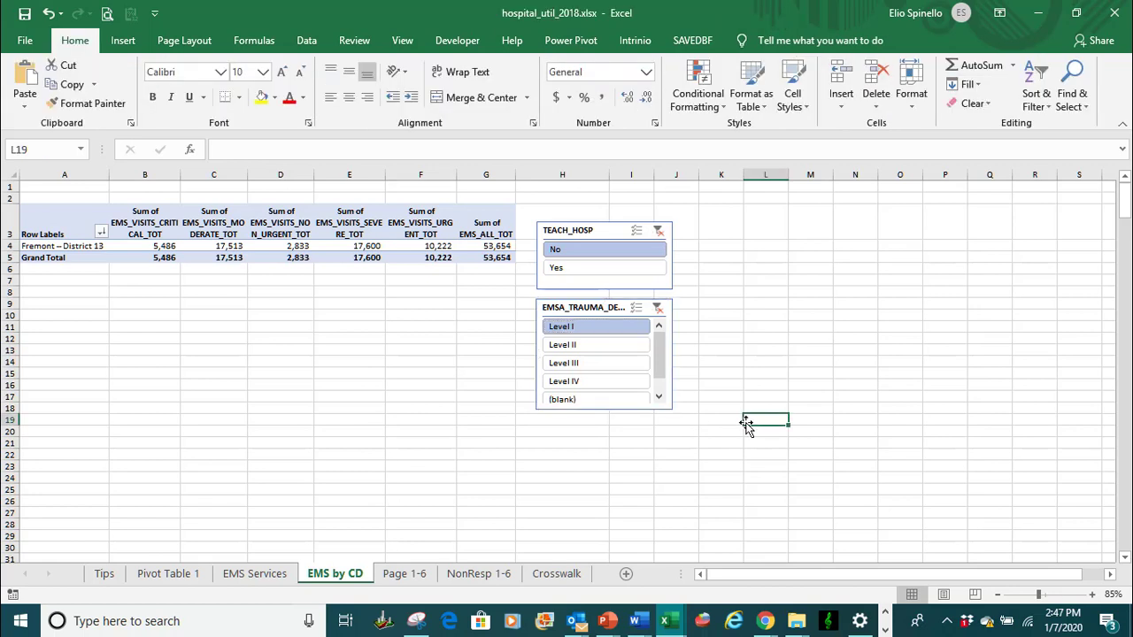
# Change the trauma designation filter to Level II for the non-teaching hospitals and save the workbook
pyautogui.click(571, 346)
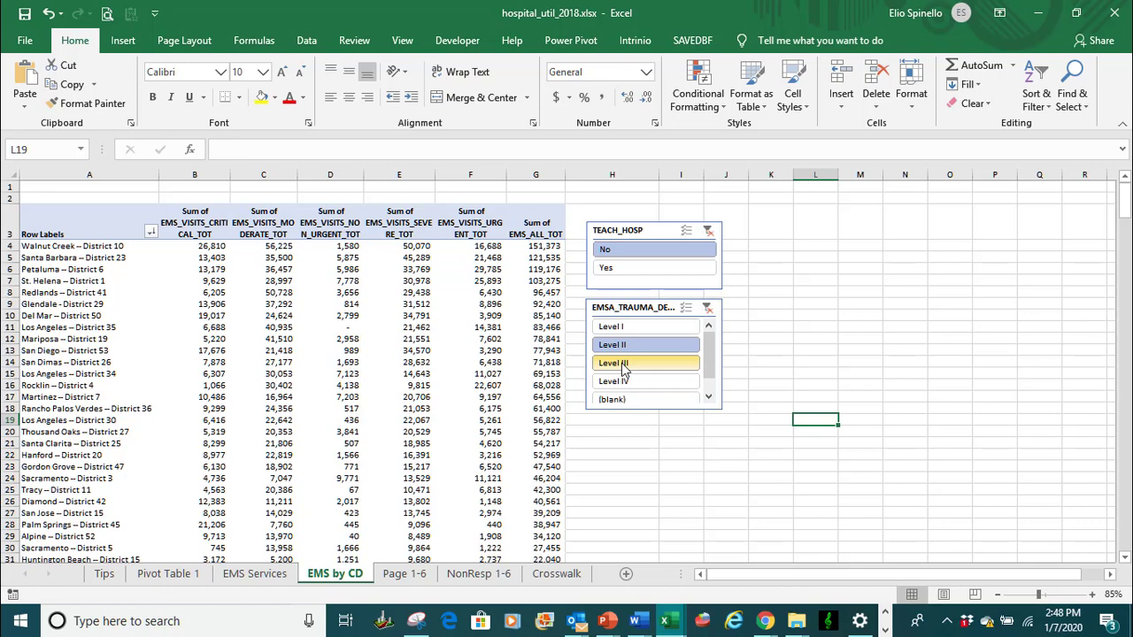
pyautogui.click(24, 14)
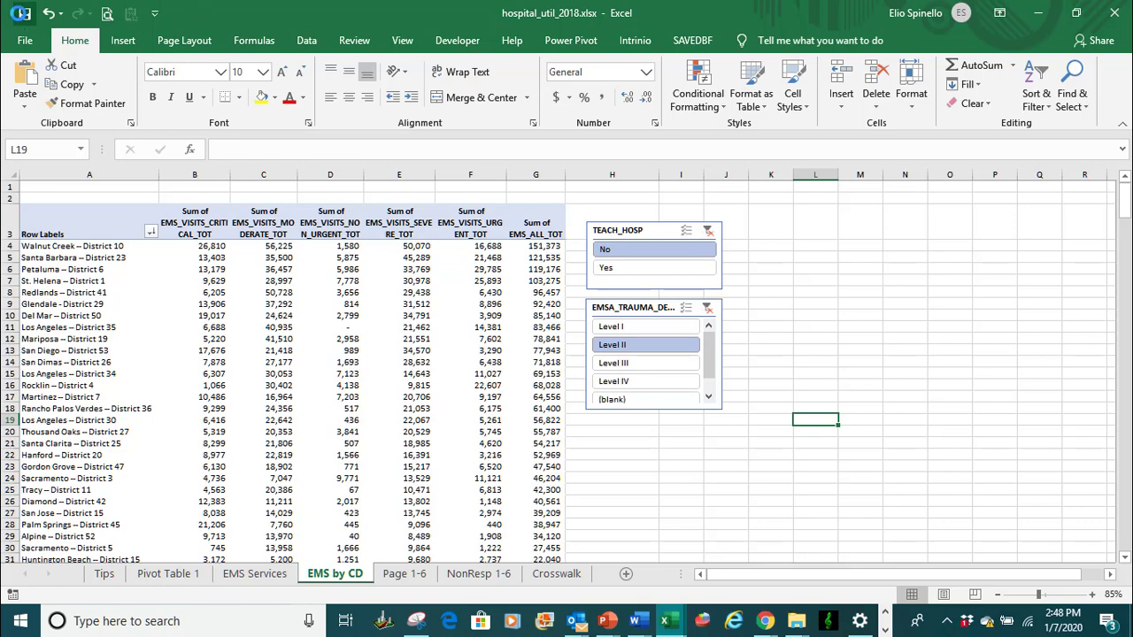